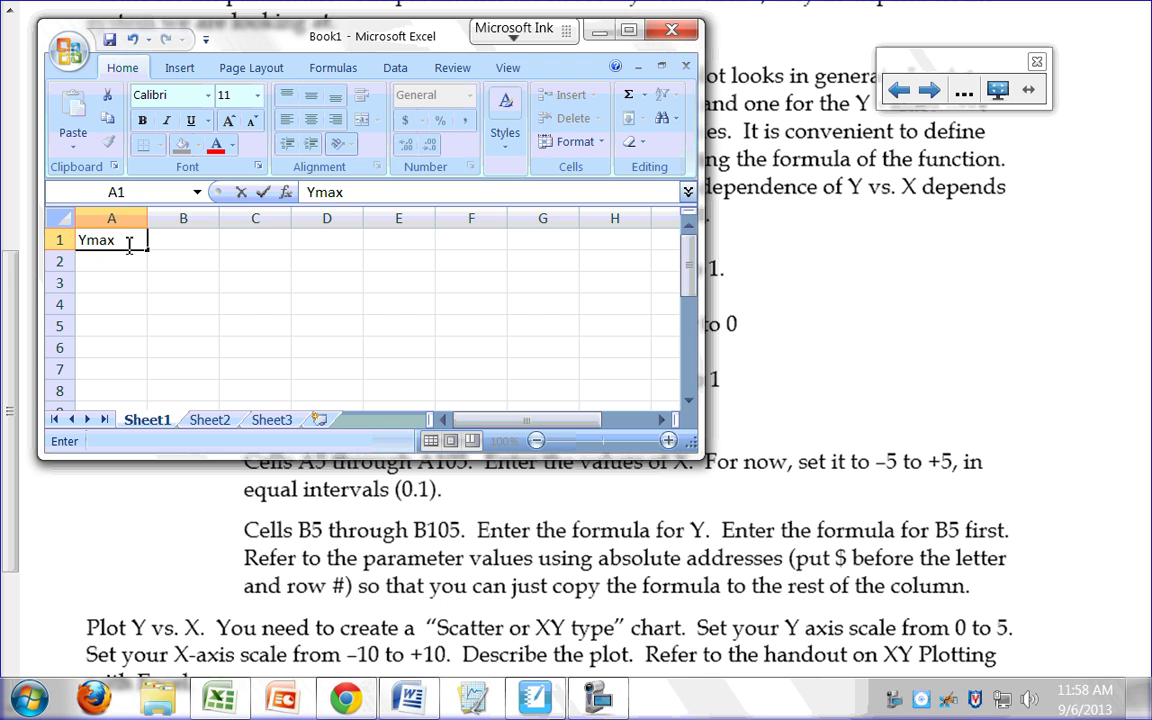
# Step: Complete the label "Ymax=" in cell A1 and magnify the worksheet to 190%
pyautogui.write('=')
pyautogui.press('Return')
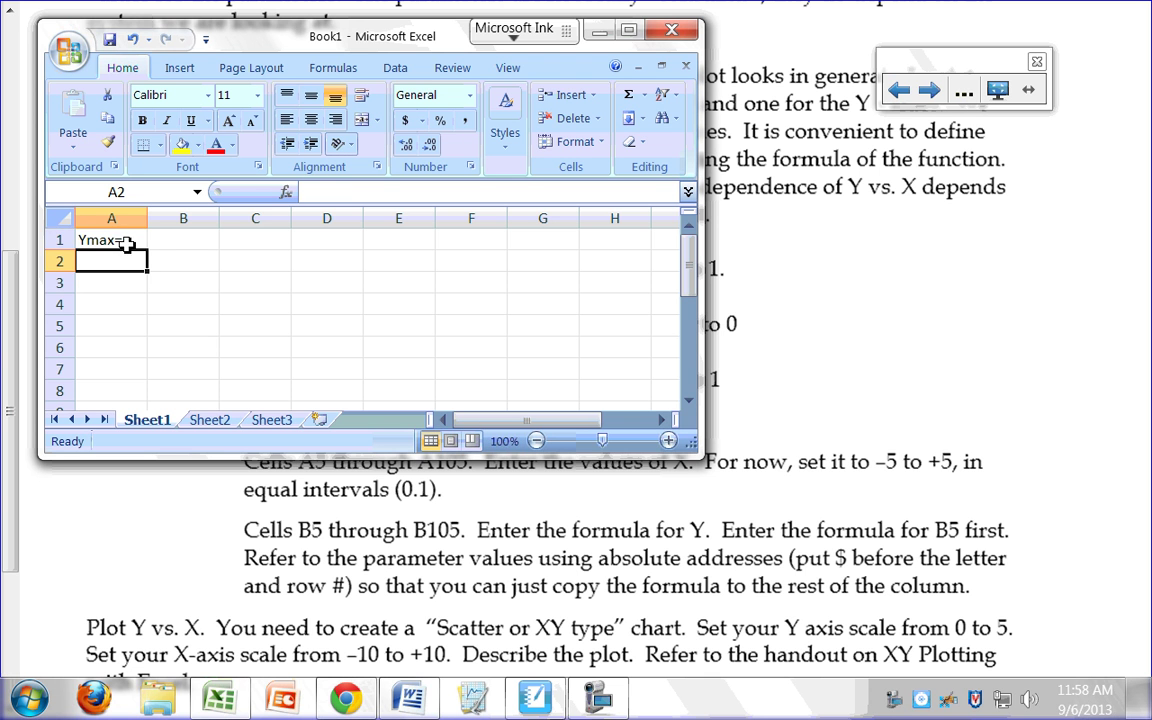
pyautogui.click(668, 441)
pyautogui.click(668, 441)
pyautogui.click(668, 441)
pyautogui.click(668, 441)
pyautogui.click(668, 441)
pyautogui.click(668, 441)
pyautogui.click(668, 441)
pyautogui.click(668, 441)
pyautogui.click(668, 441)
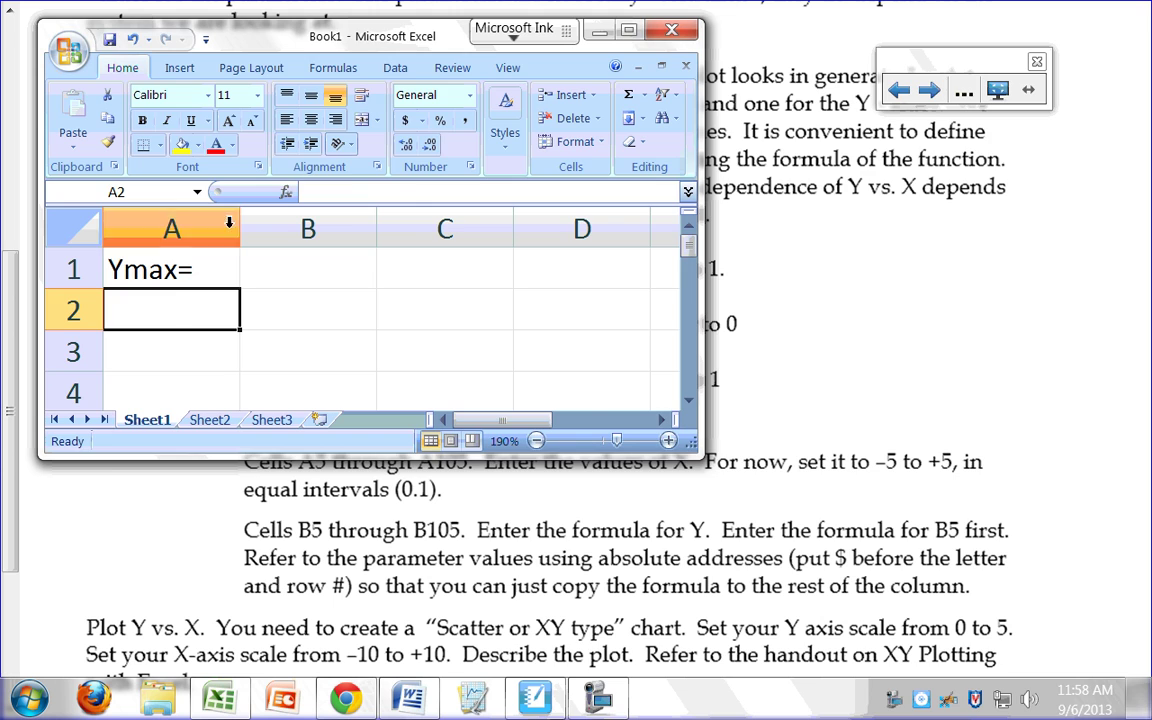
# Step: Enter 1 as the Ymax value in cell B1
pyautogui.moveTo(323, 45); pyautogui.dragTo(512, 186)
pyautogui.click(340, 310)
pyautogui.moveTo(503, 141); pyautogui.dragTo(473, 44)
pyautogui.write('1')
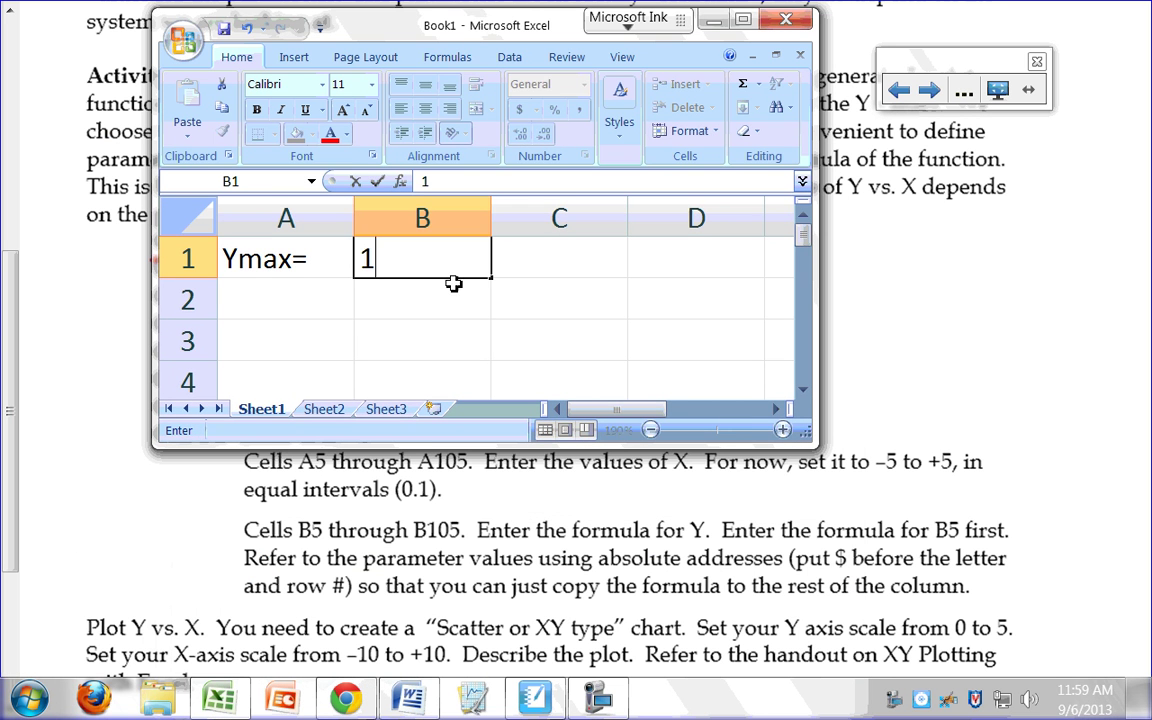
pyautogui.click(287, 304)
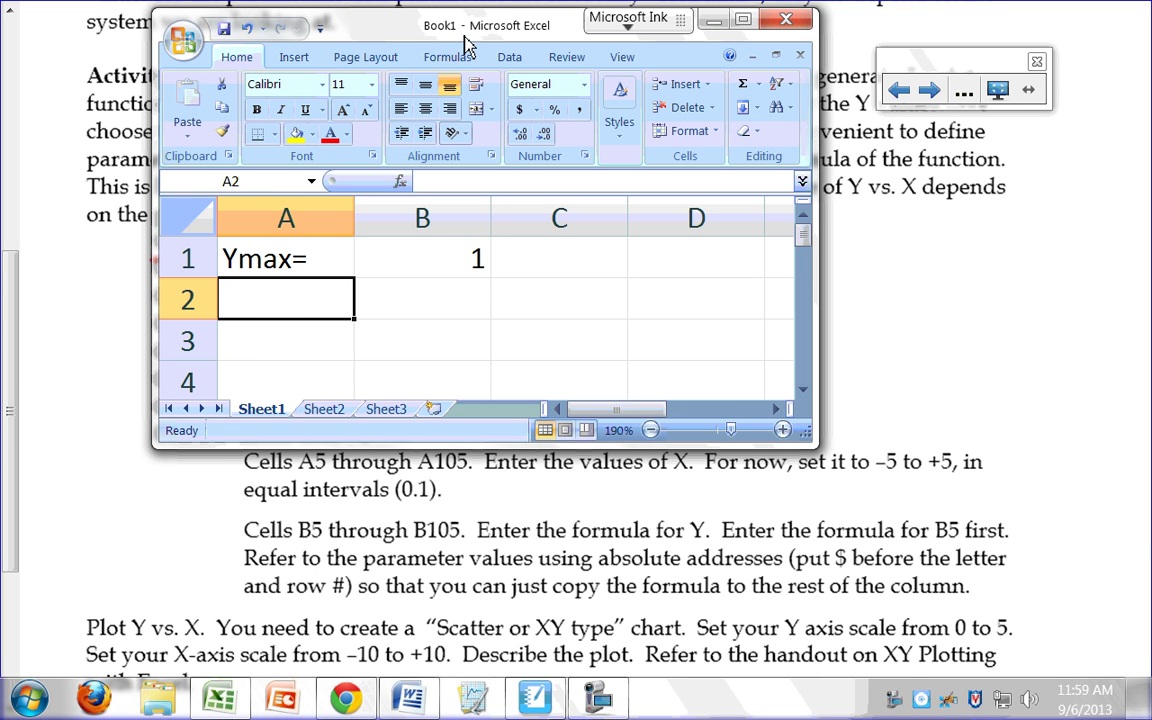
# Step: Enter the label "Xcenter=" in cell A2
pyautogui.moveTo(465, 45); pyautogui.dragTo(476, 101)
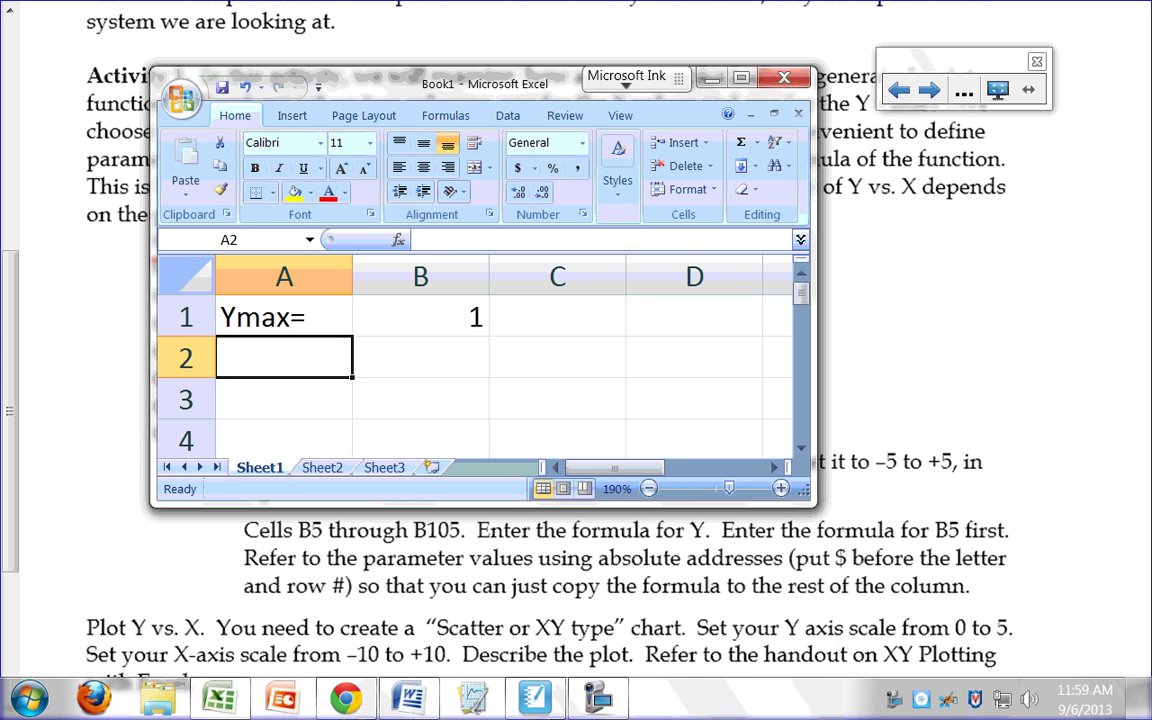
pyautogui.write('Xcenter=')
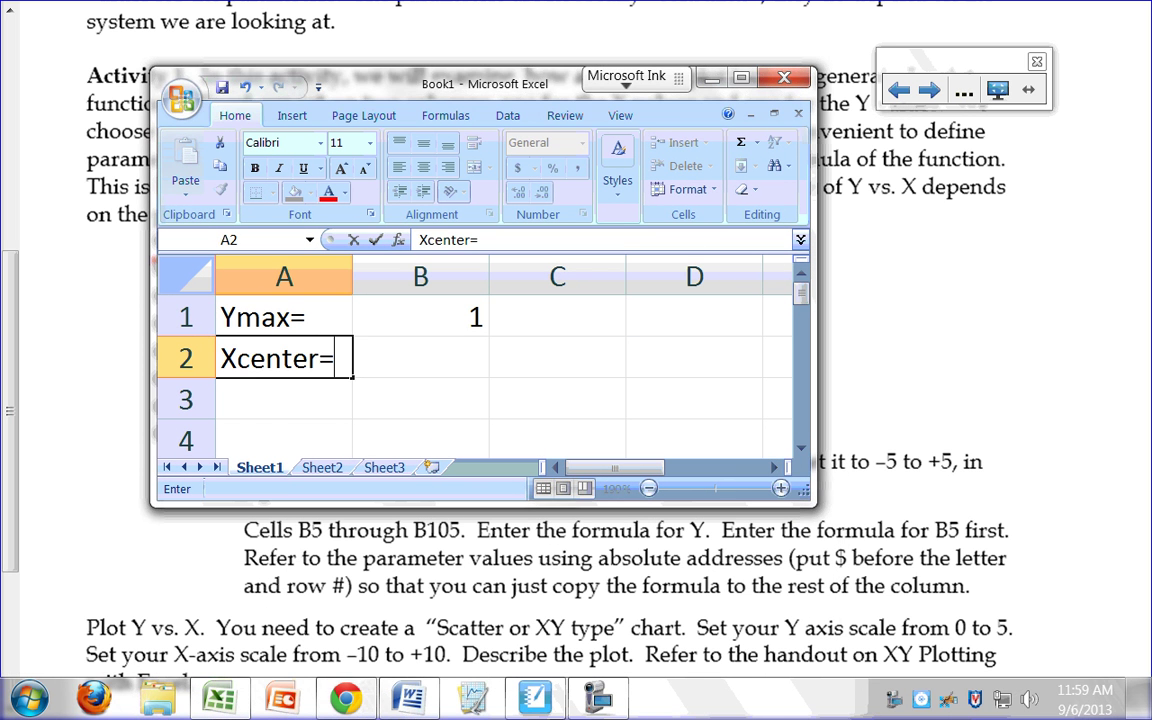
pyautogui.press('Return')
# Step: Check the handout for the Xcenter value and enter 0 in cell B2
pyautogui.press('Up')
pyautogui.press('Right')
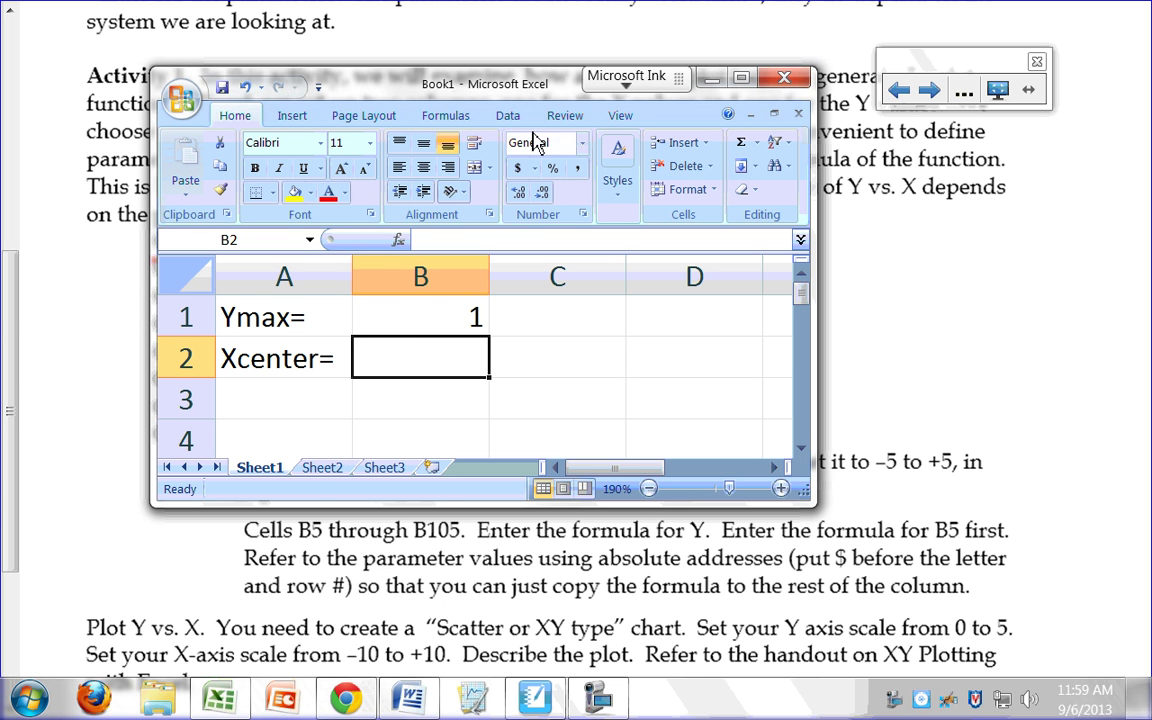
pyautogui.moveTo(504, 82); pyautogui.dragTo(518, 370)
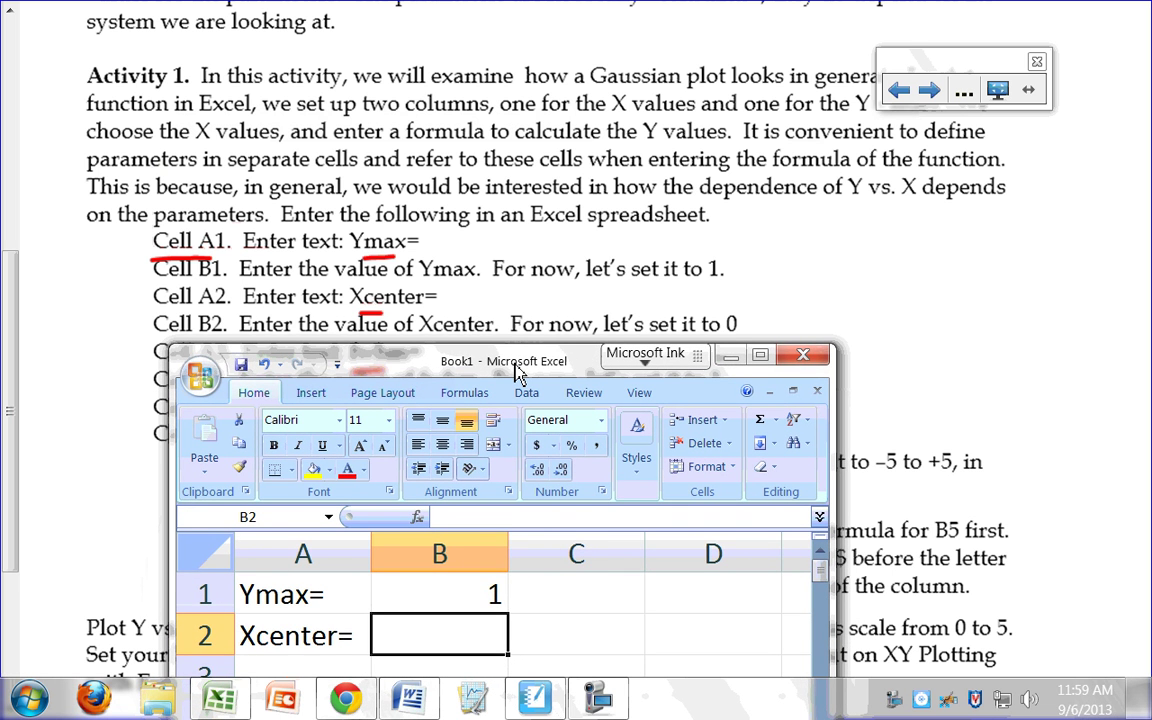
pyautogui.moveTo(518, 372); pyautogui.dragTo(586, 40)
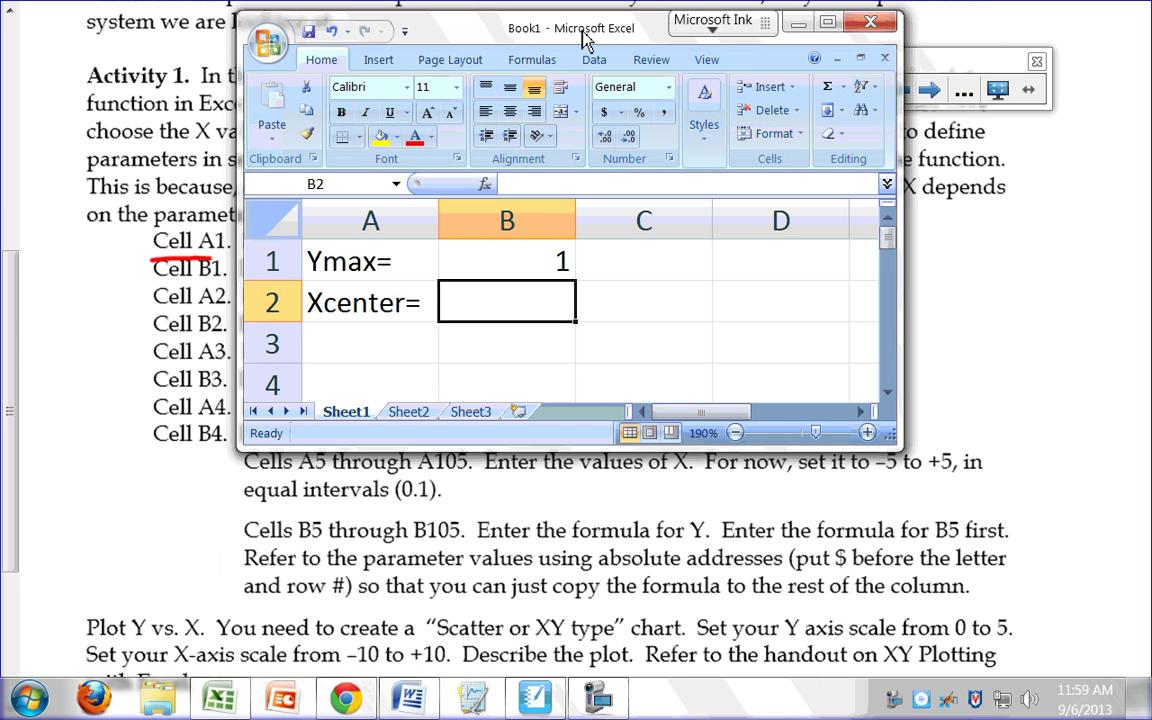
pyautogui.write('0')
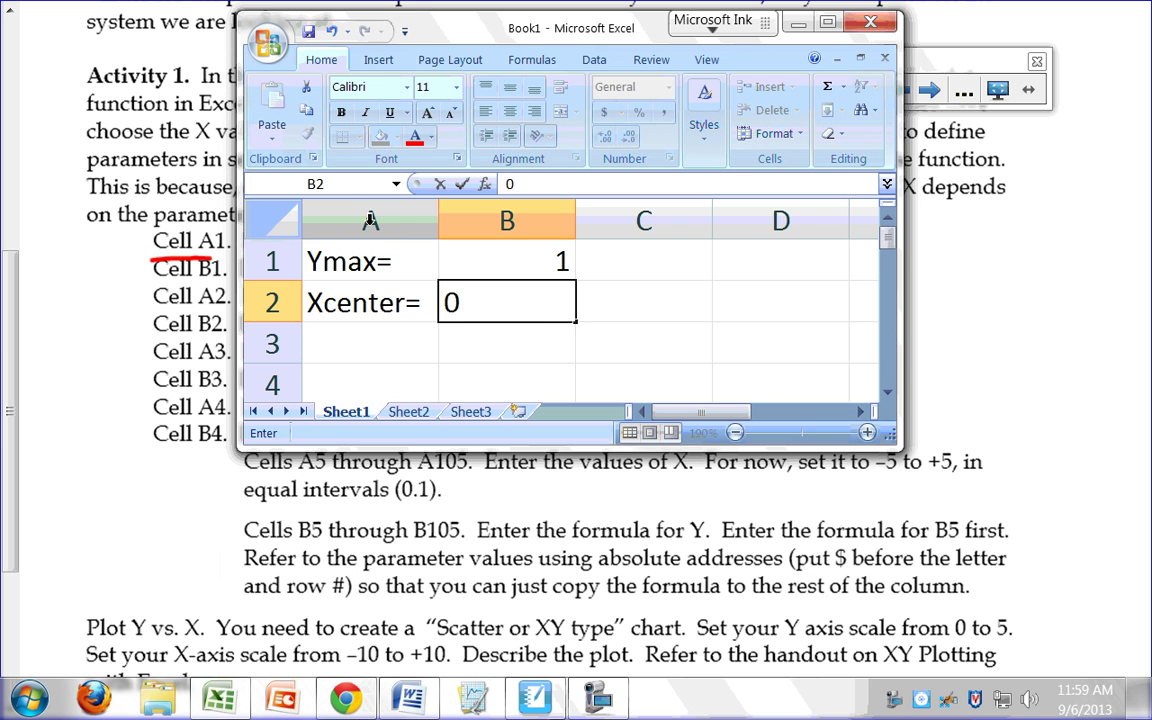
pyautogui.press('Return')
# Step: Check the handout for the third parameter and enter the label "fwhm=" in cell A3
pyautogui.click(341, 349)
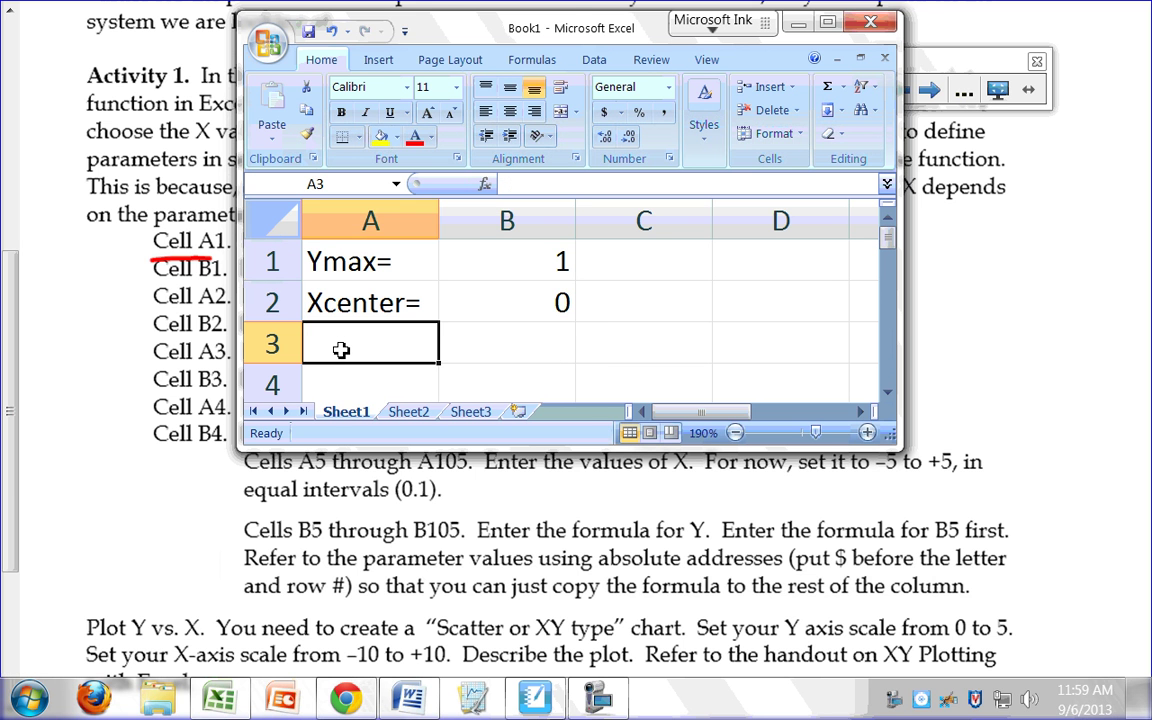
pyautogui.moveTo(447, 30); pyautogui.dragTo(395, 425)
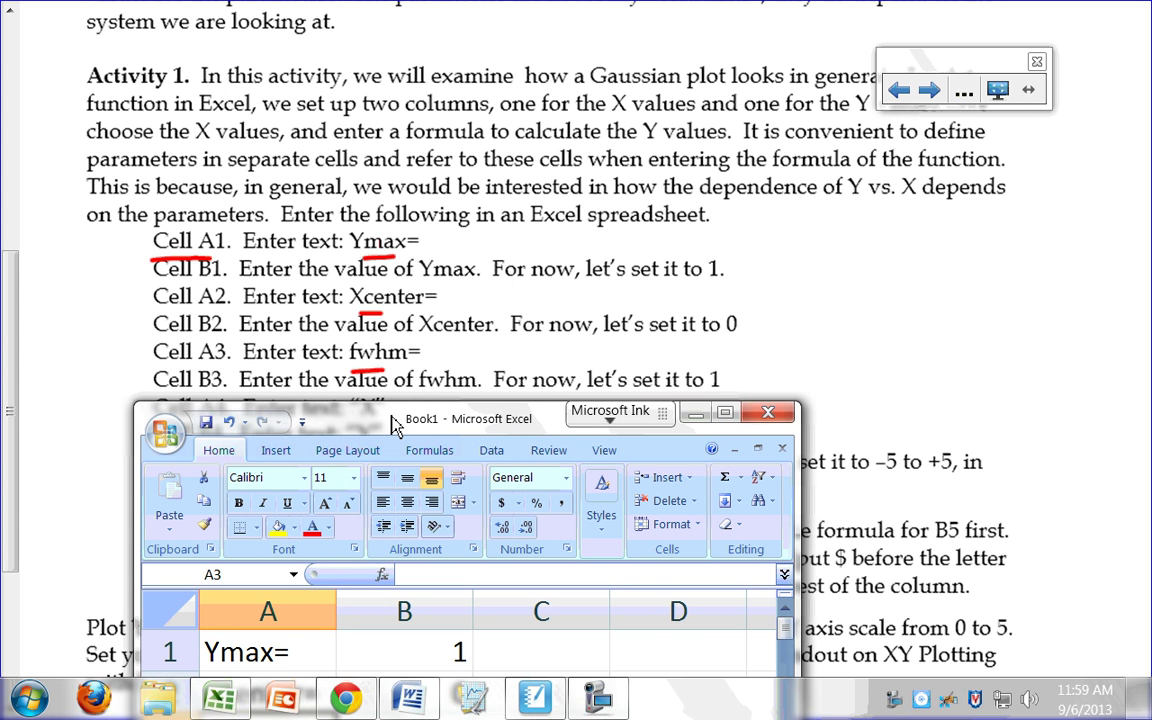
pyautogui.moveTo(393, 424); pyautogui.dragTo(497, 68)
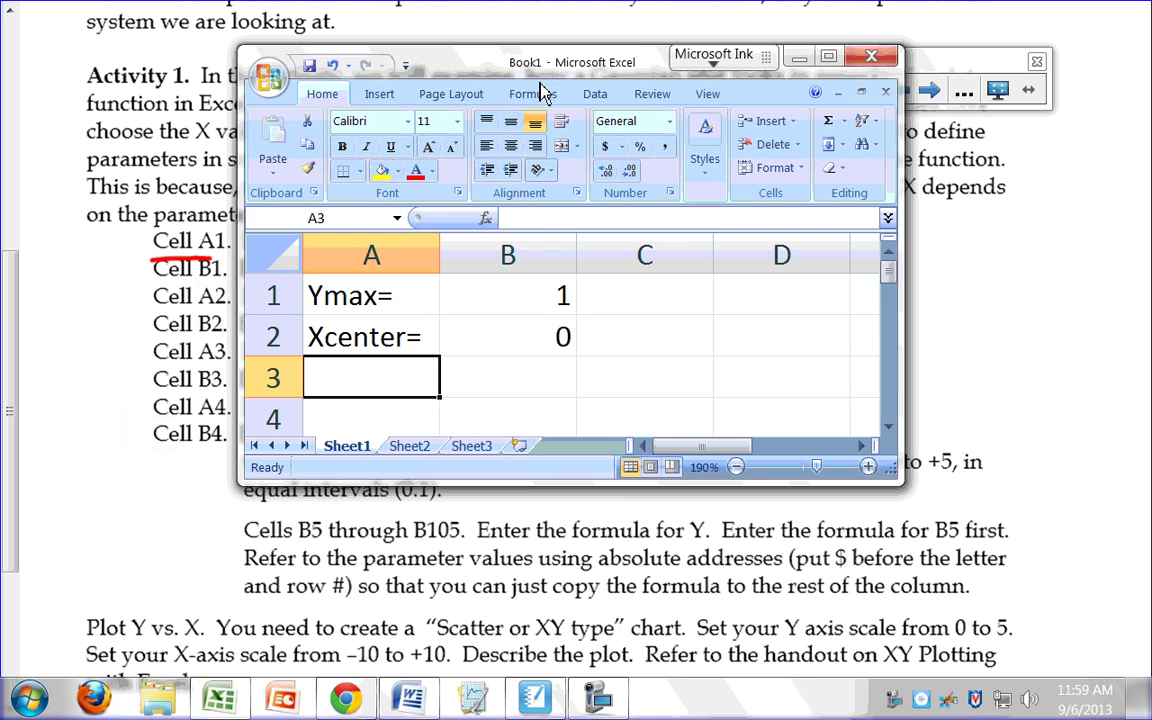
pyautogui.write('fwhm=')
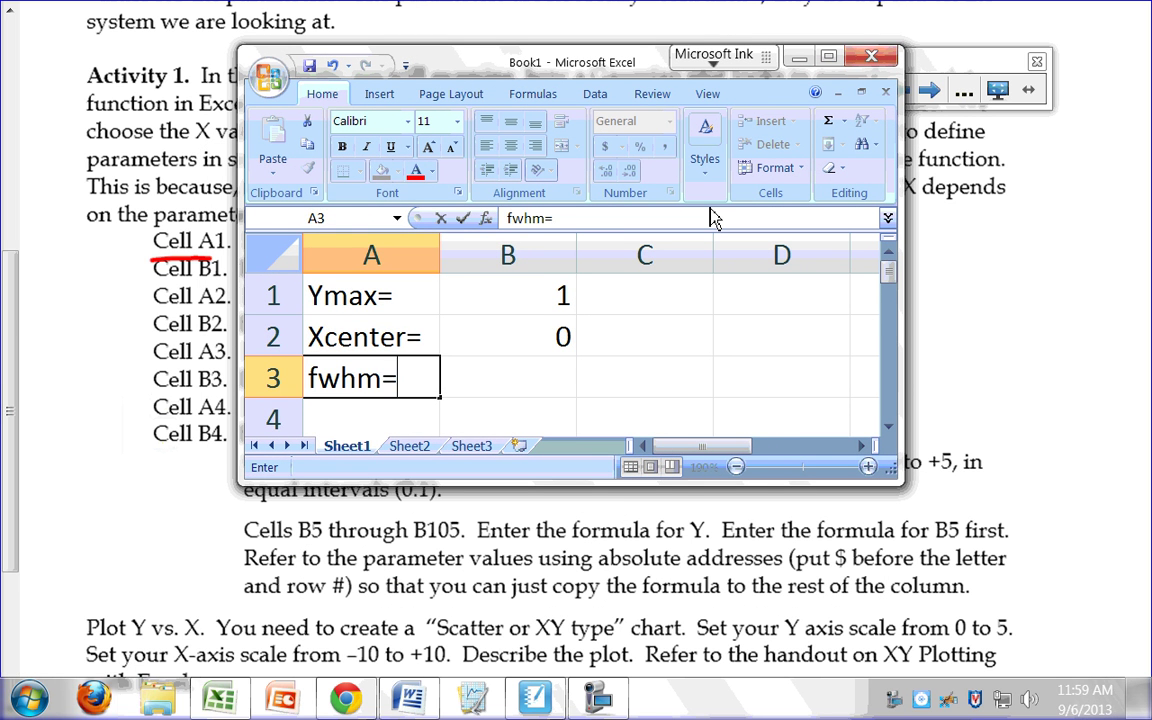
pyautogui.press('Return')
# Step: Check the handout for the fwhm value and enter 1 in cell B3
pyautogui.press('Up')
pyautogui.press('Right')
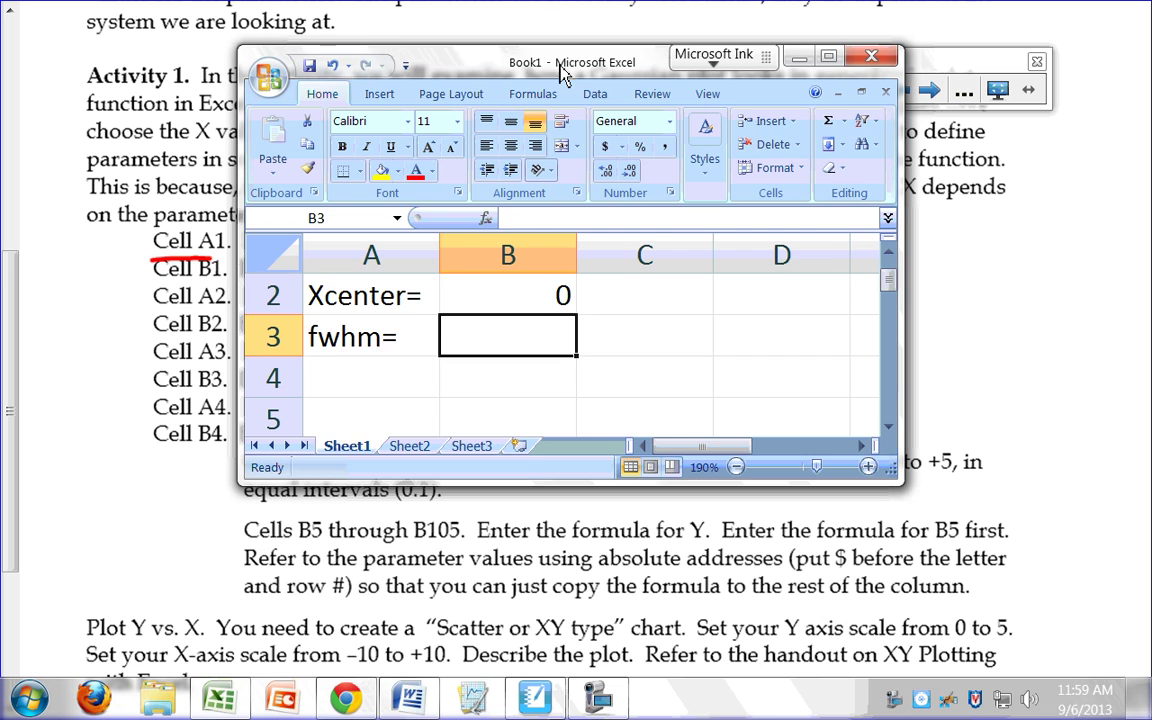
pyautogui.moveTo(506, 60); pyautogui.dragTo(497, 418)
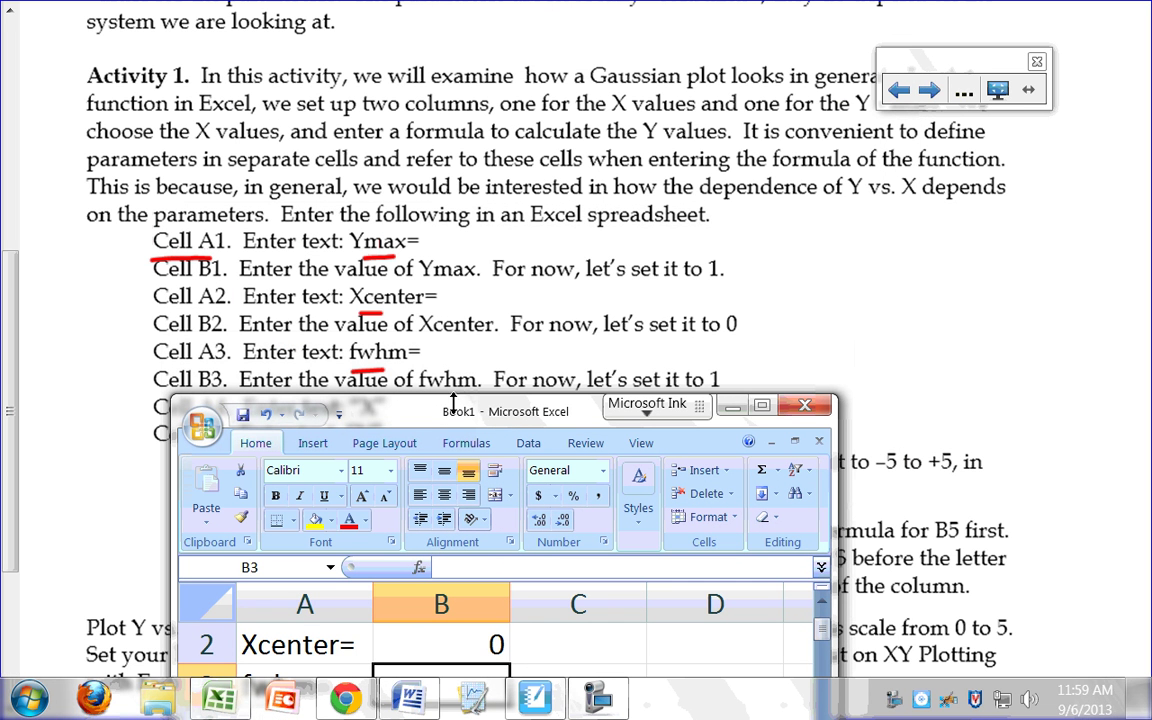
pyautogui.moveTo(467, 419); pyautogui.dragTo(514, 83)
pyautogui.write('1')
pyautogui.press('Return')
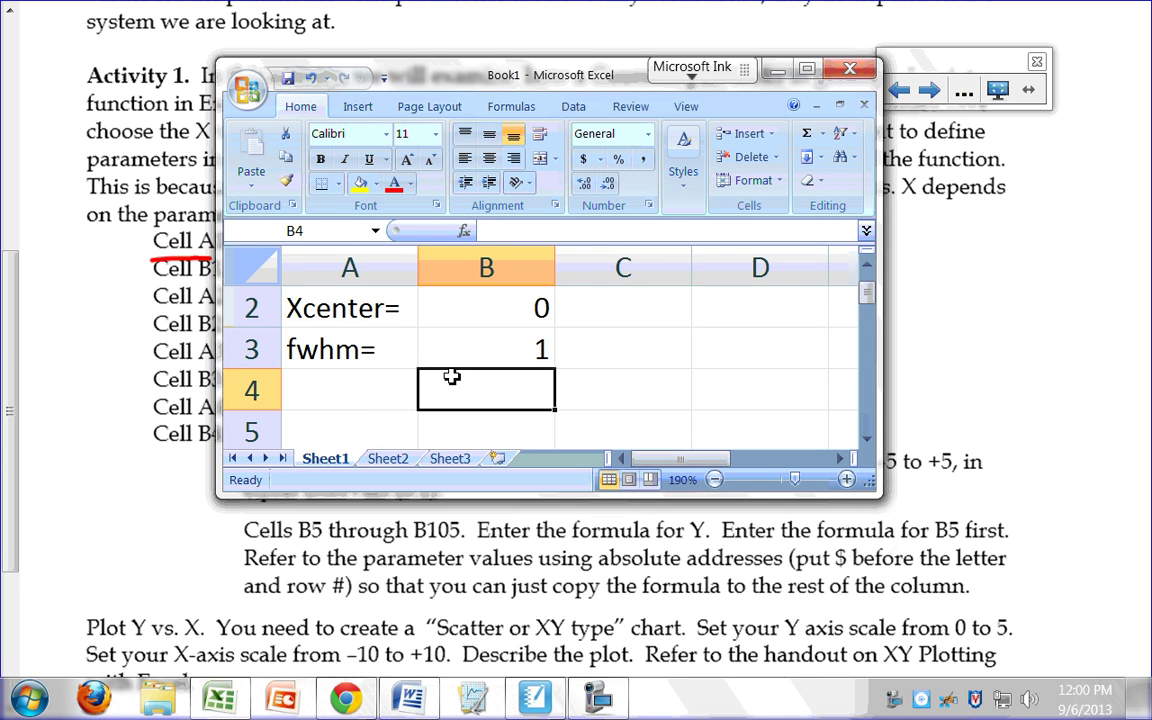
# Step: Check the handout's instructions for cells A4 and B4, and make the spreadsheet window taller to show row 6
pyautogui.scroll(1, 450, 366)
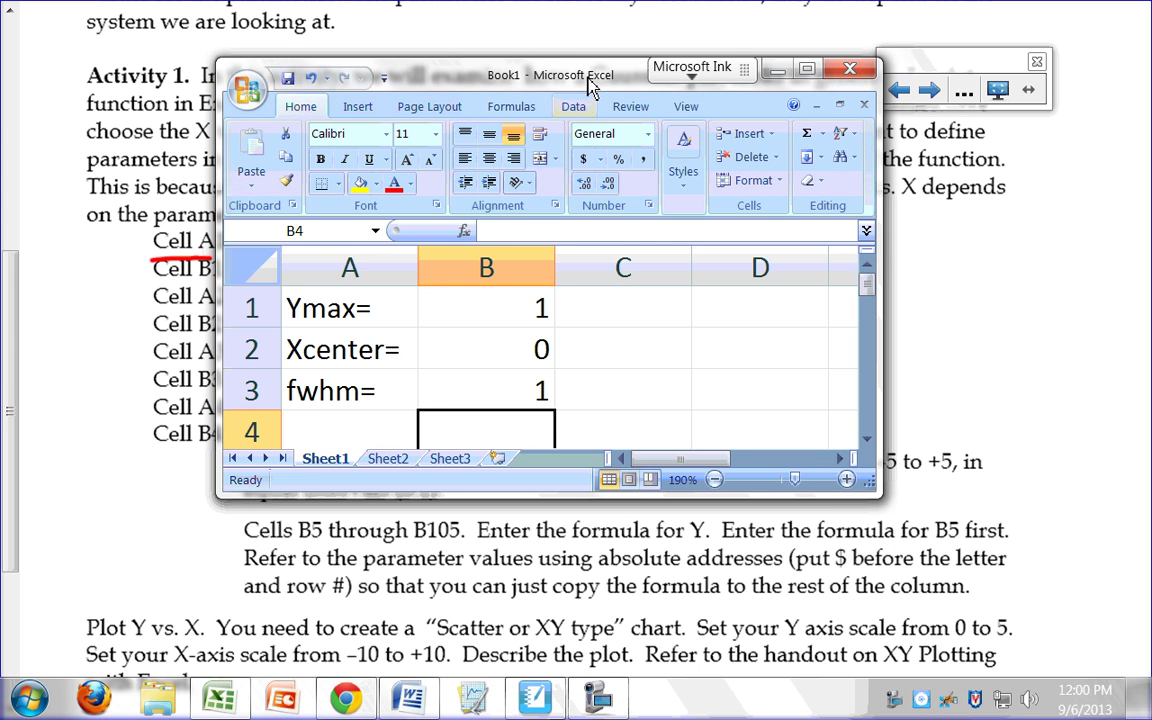
pyautogui.moveTo(520, 75); pyautogui.dragTo(692, 55)
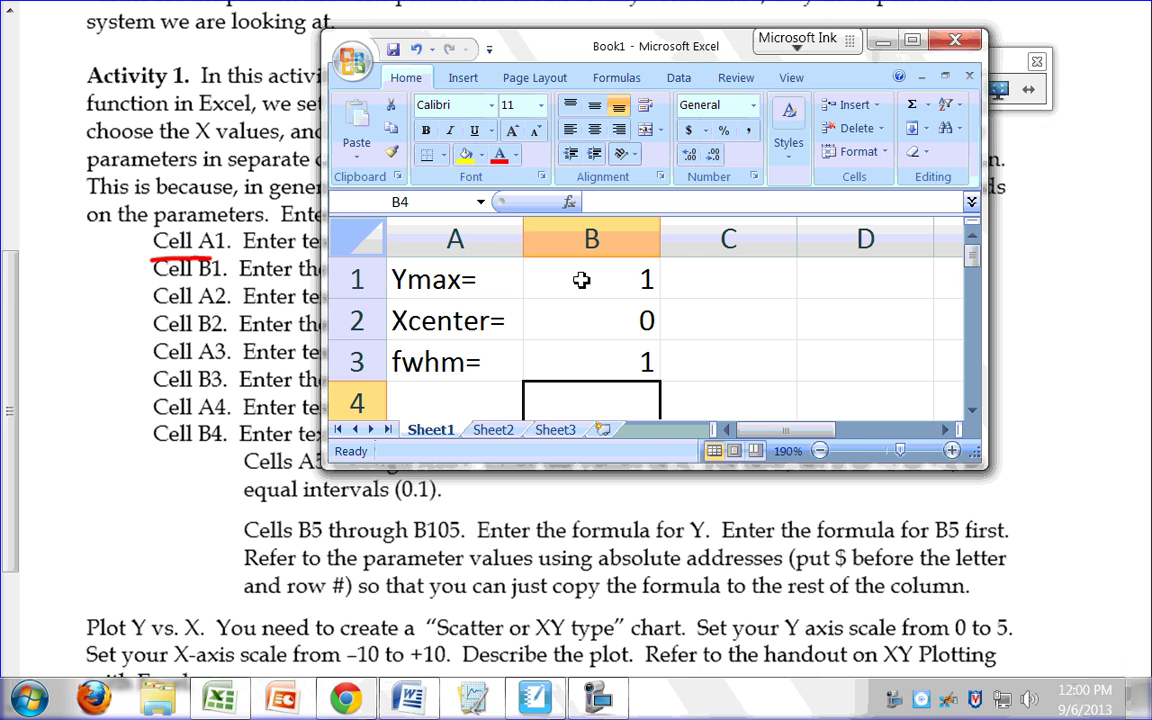
pyautogui.click(507, 407)
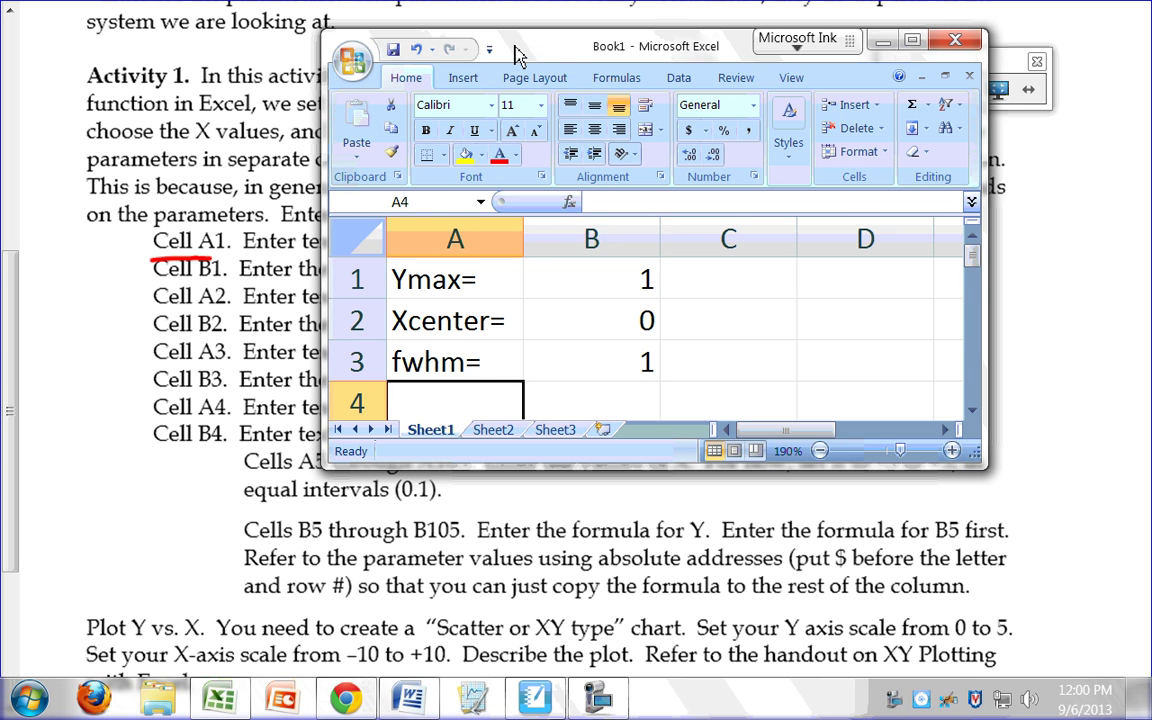
pyautogui.moveTo(480, 48); pyautogui.dragTo(352, 446)
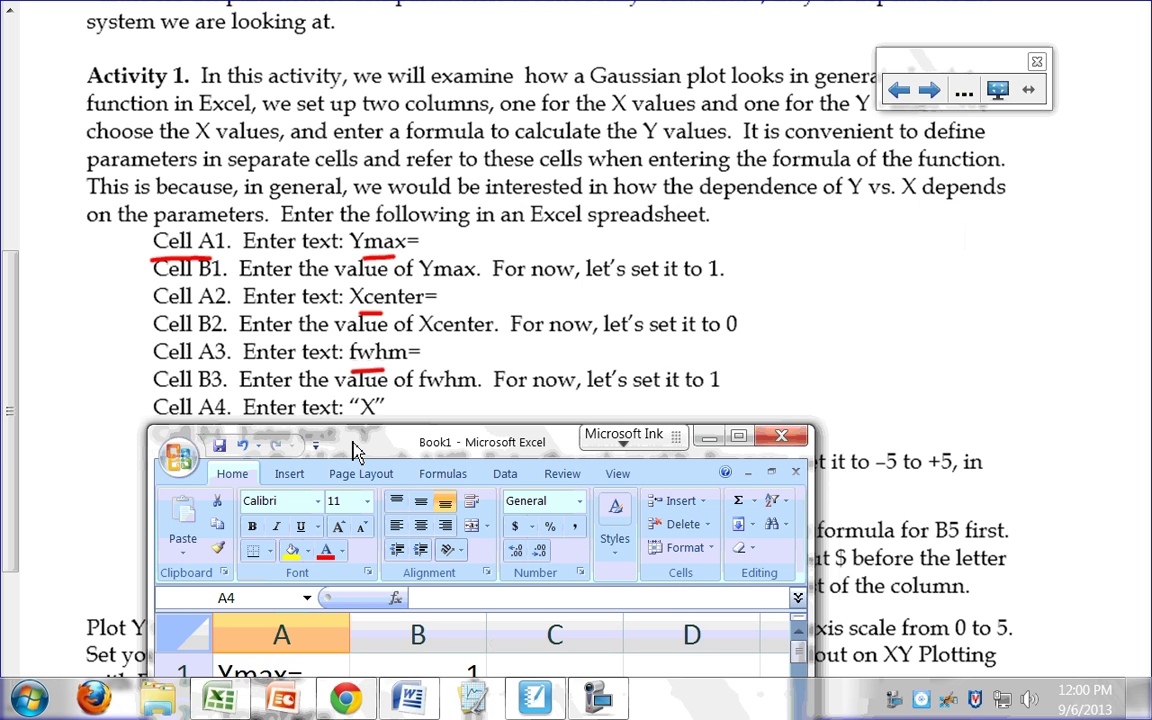
pyautogui.moveTo(352, 446); pyautogui.dragTo(350, 476)
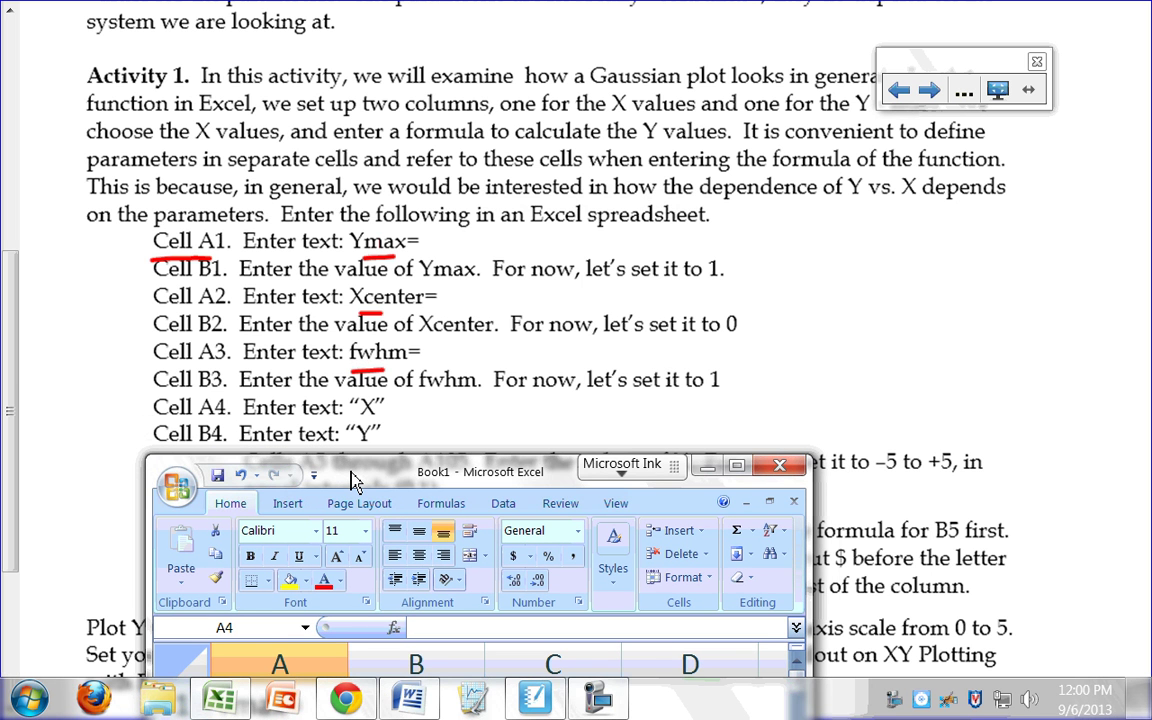
pyautogui.moveTo(356, 481); pyautogui.dragTo(443, 96)
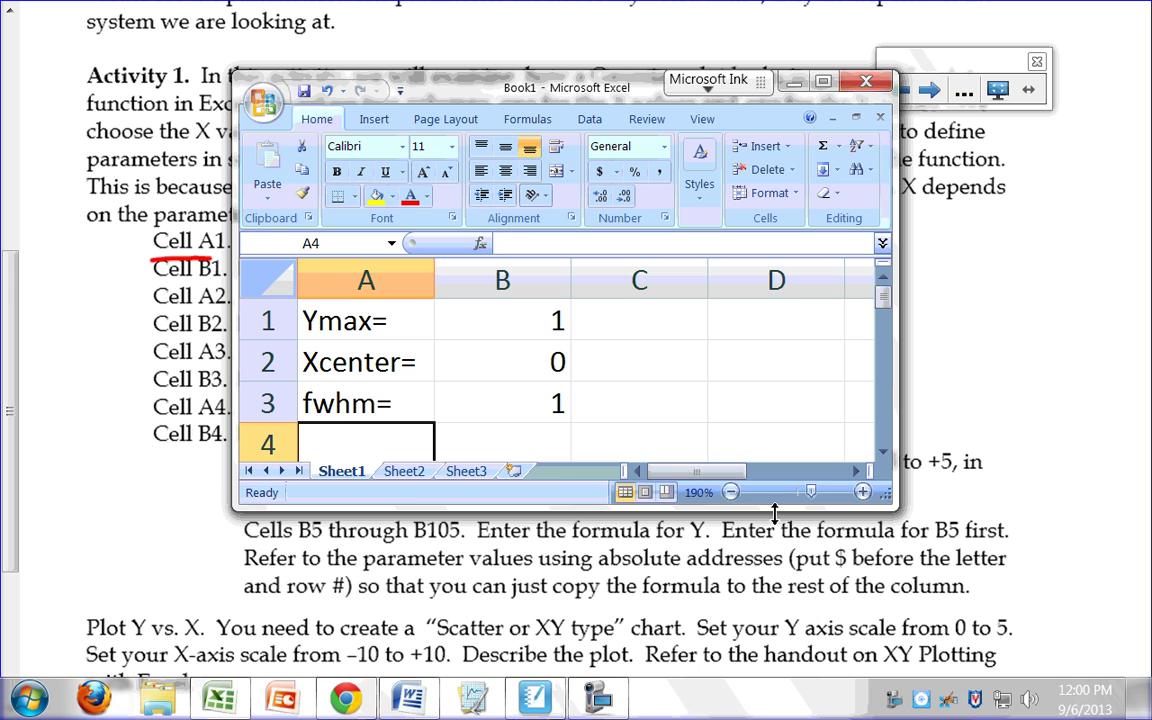
pyautogui.moveTo(766, 510); pyautogui.dragTo(766, 595)
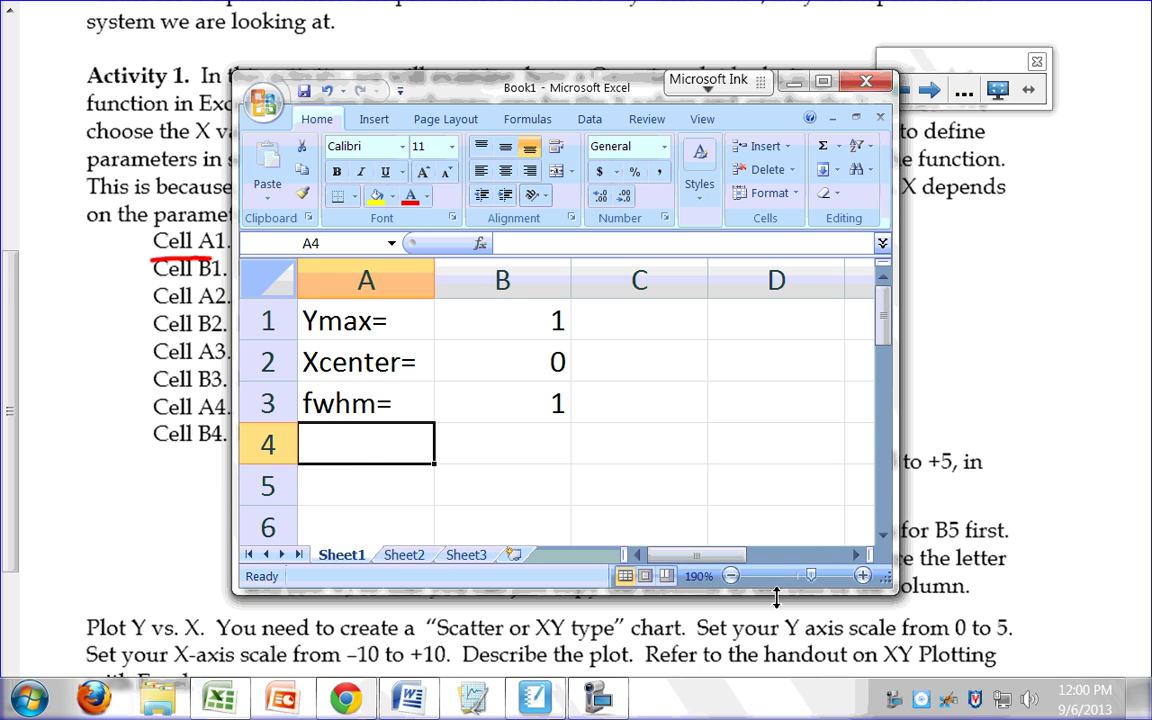
# Step: Enter only "X" as the column header in cell A4, discarding the autocompleted text
pyautogui.write('X')
pyautogui.press('Tab')
pyautogui.click(366, 441)
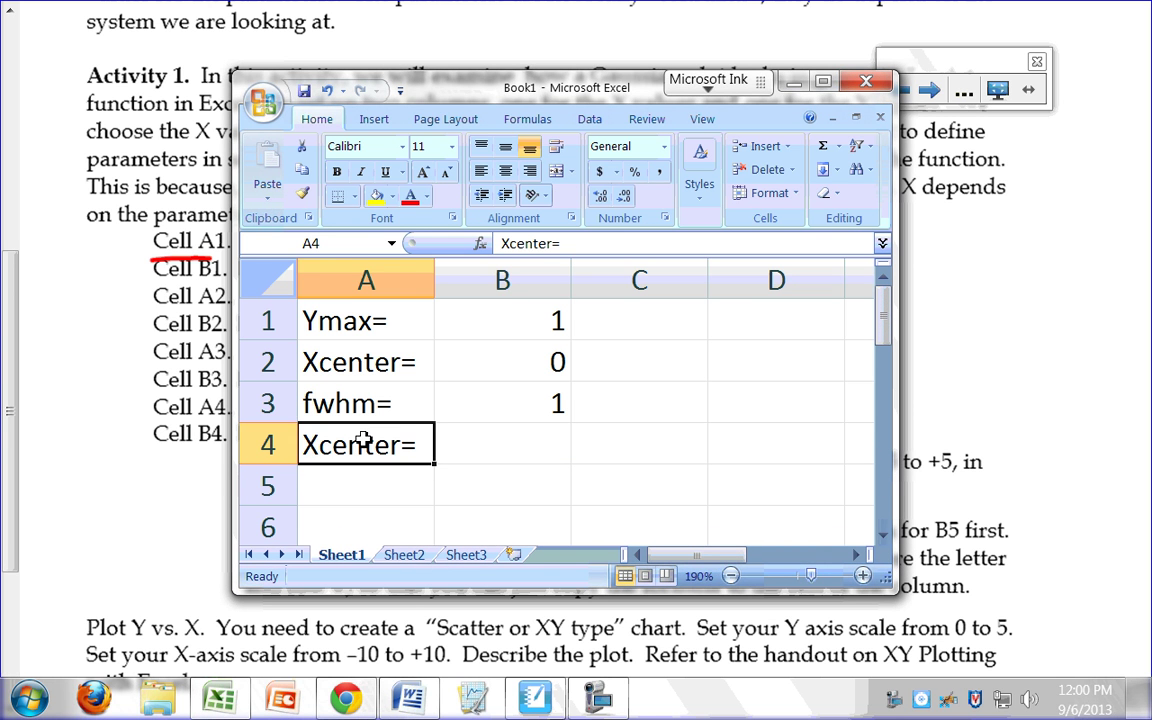
pyautogui.write('X')
pyautogui.press('Delete')
pyautogui.press('Return')
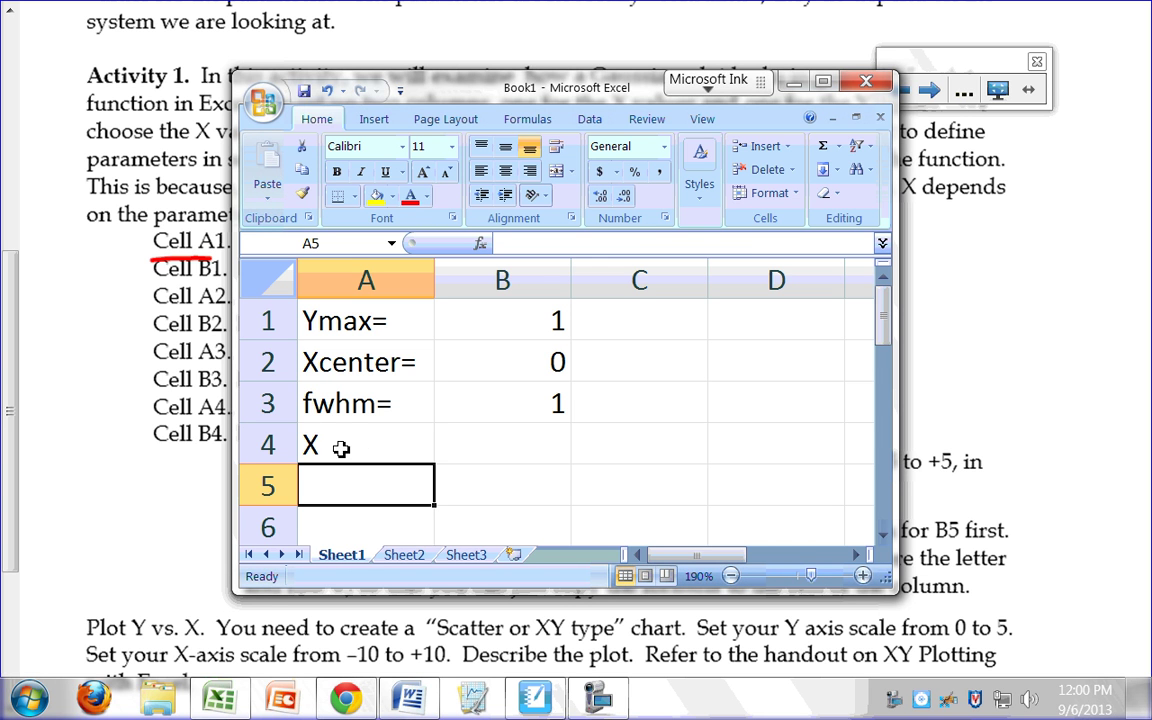
# Step: Center the X header in cell A4 and add a centered "Y" header in cell B4
pyautogui.click(377, 455)
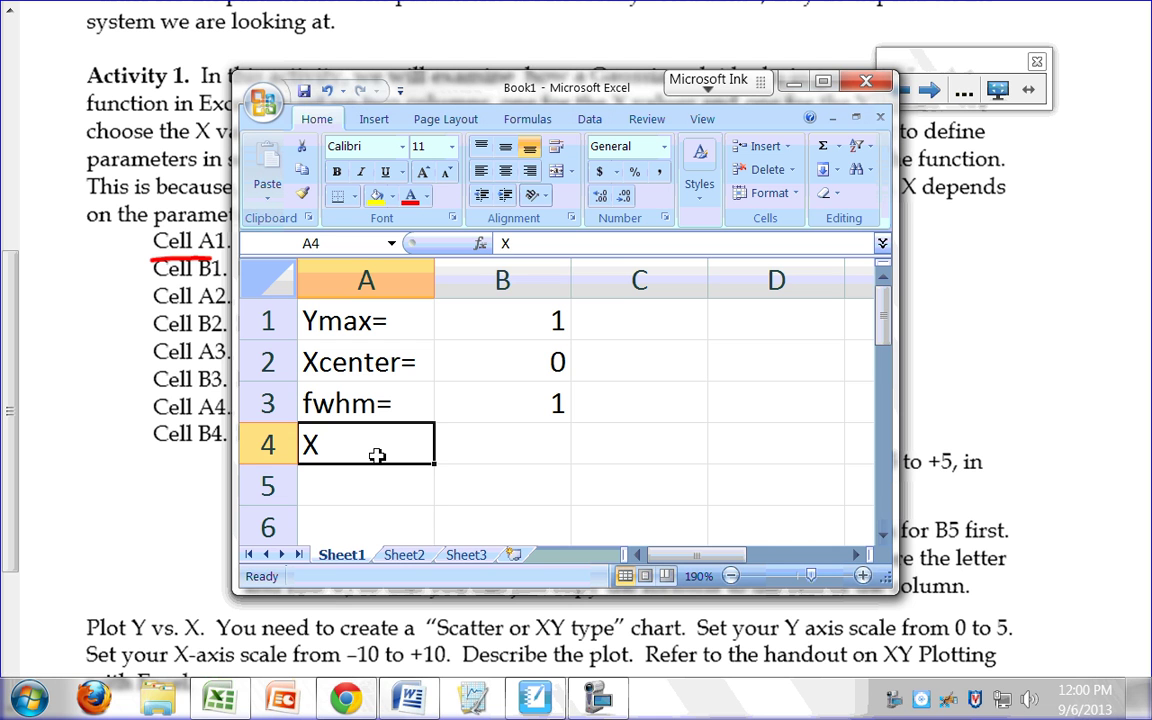
pyautogui.click(507, 174)
pyautogui.click(478, 455)
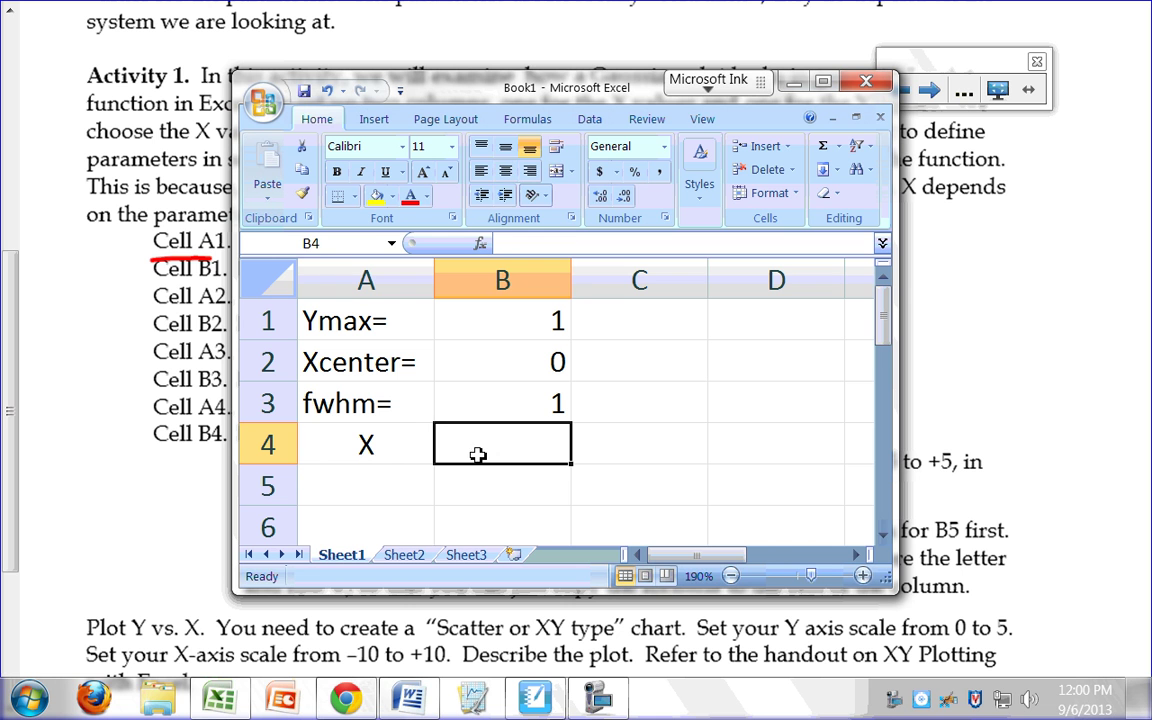
pyautogui.write('Y')
pyautogui.press('Return')
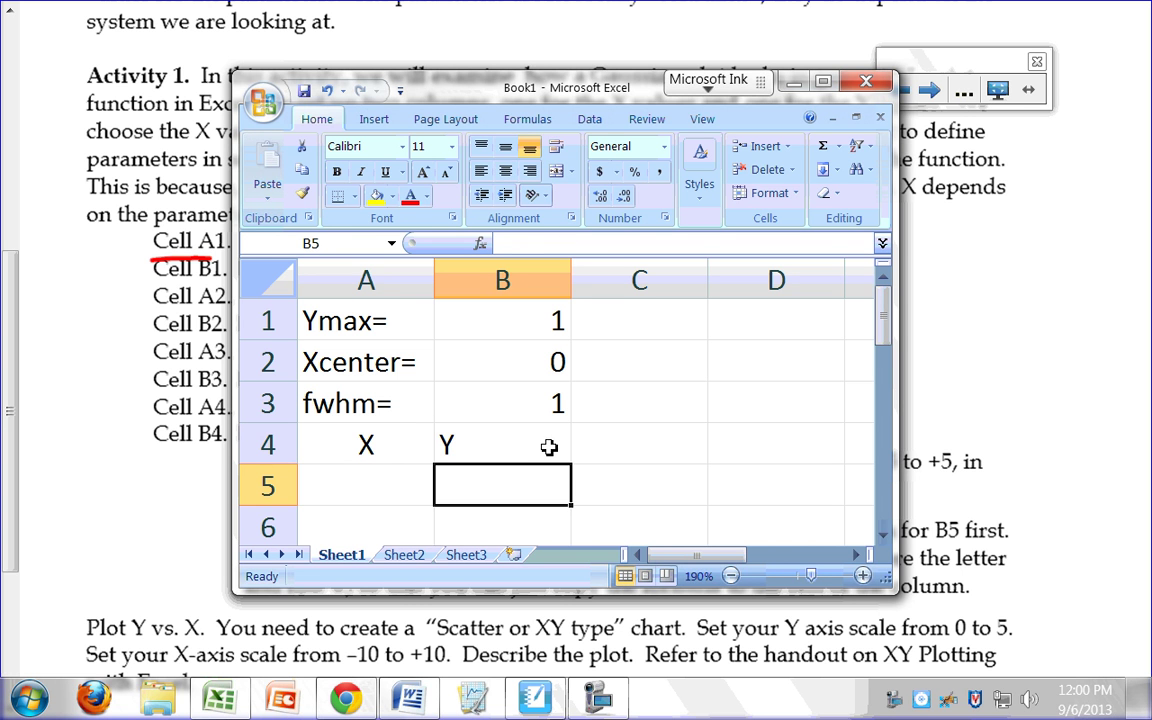
pyautogui.click(549, 447)
pyautogui.click(505, 171)
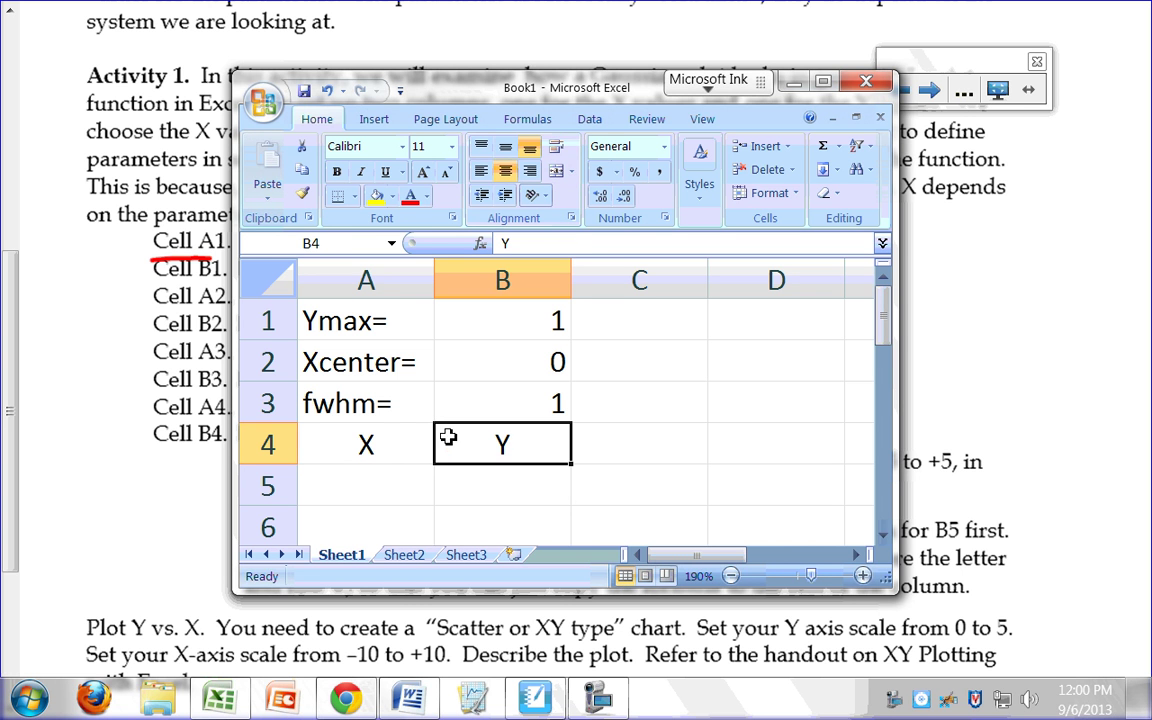
# Step: Make the X and Y column headers in cells A4 and B4 bold, and select cell A5
pyautogui.click(429, 477)
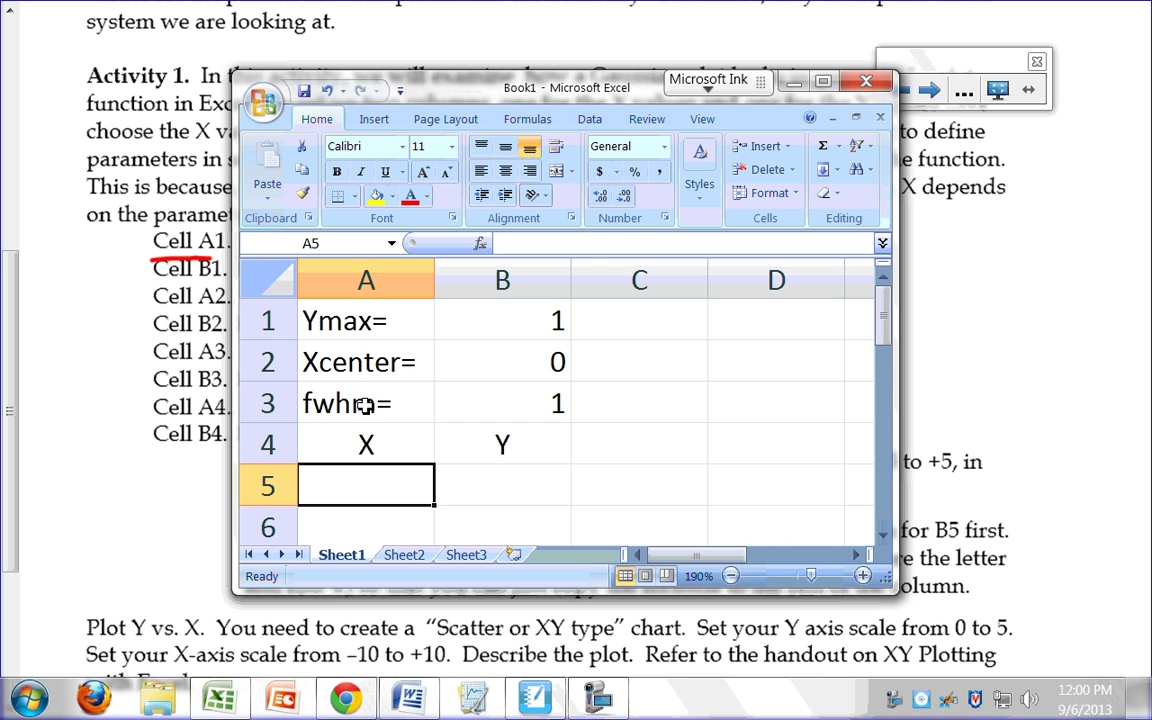
pyautogui.click(368, 445)
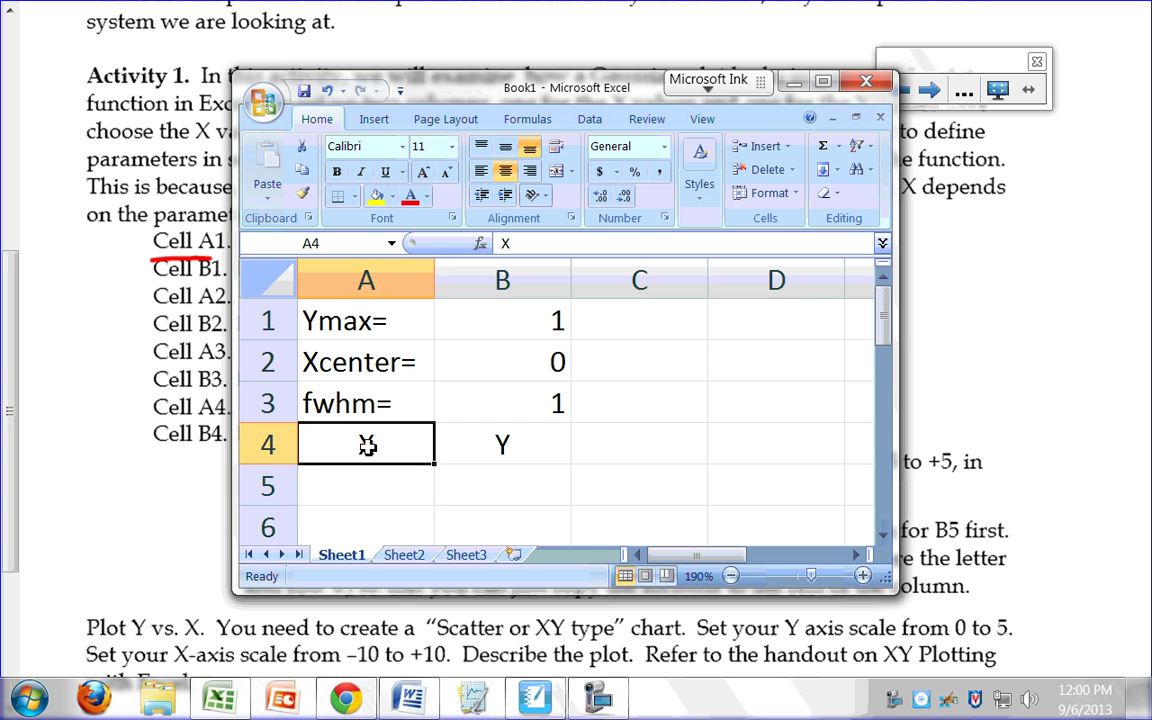
pyautogui.click(337, 172)
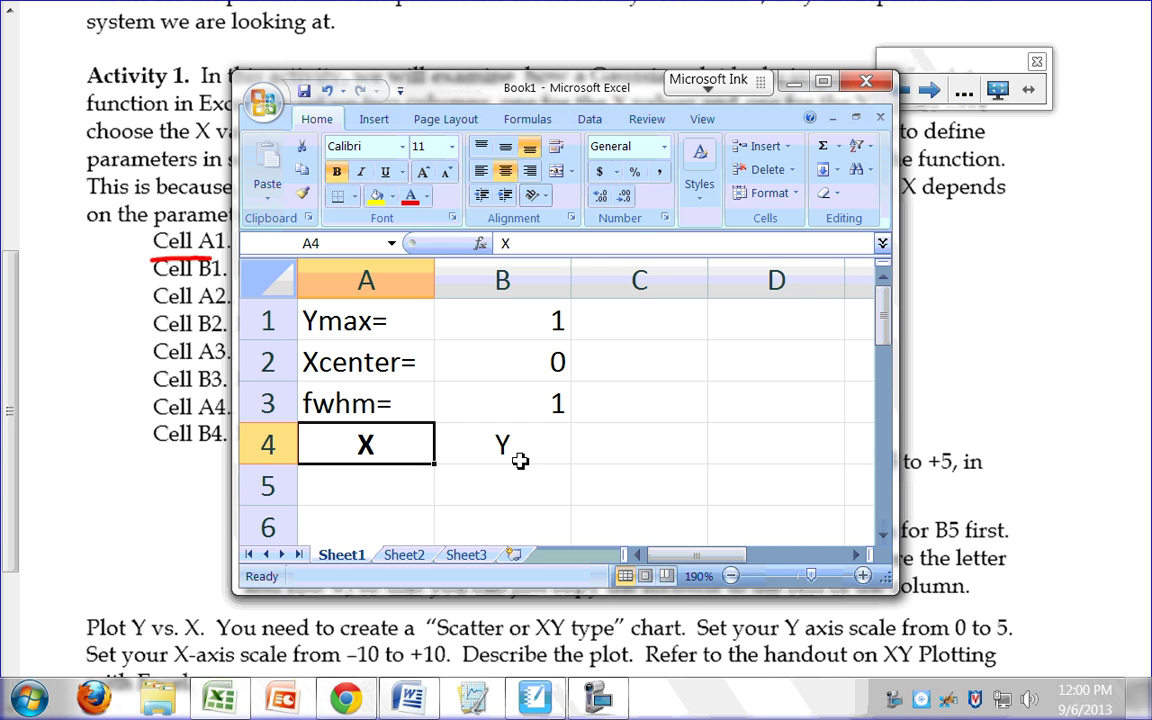
pyautogui.click(510, 452)
pyautogui.click(337, 172)
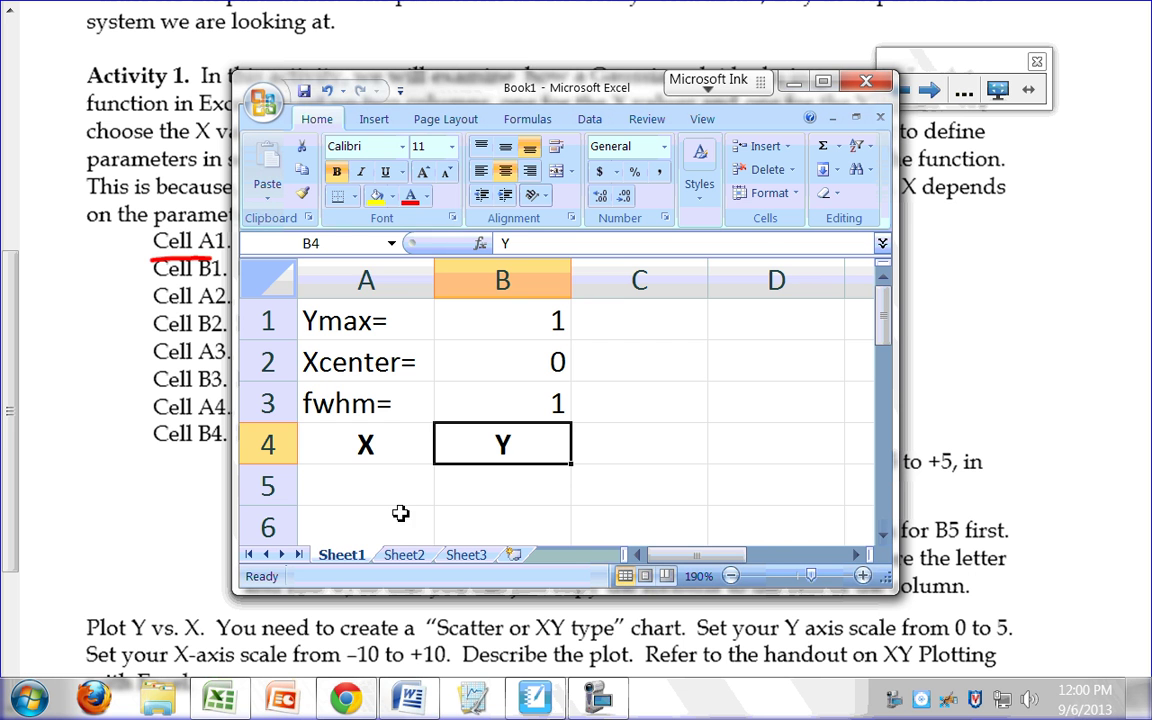
pyautogui.click(390, 494)
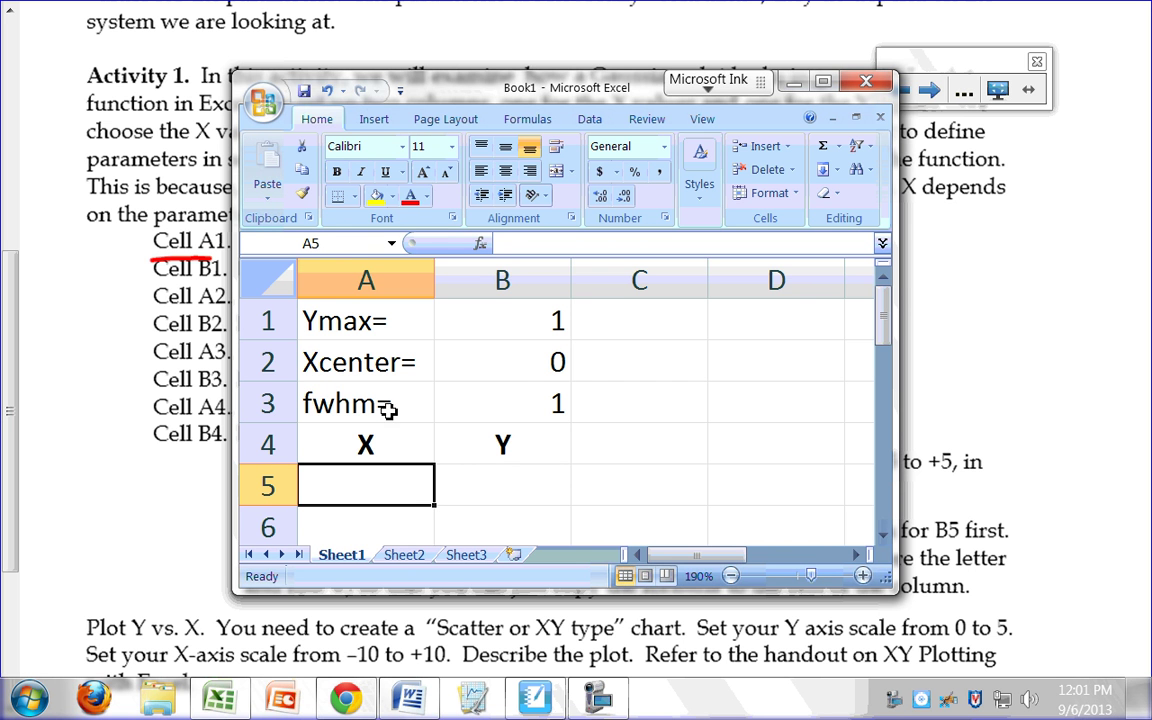
# Step: Check the handout's instructions for cells A5 through A105, and enter -5, -4.9 and -4.8 in cells A5 to A7
pyautogui.moveTo(556, 95); pyautogui.dragTo(528, 538)
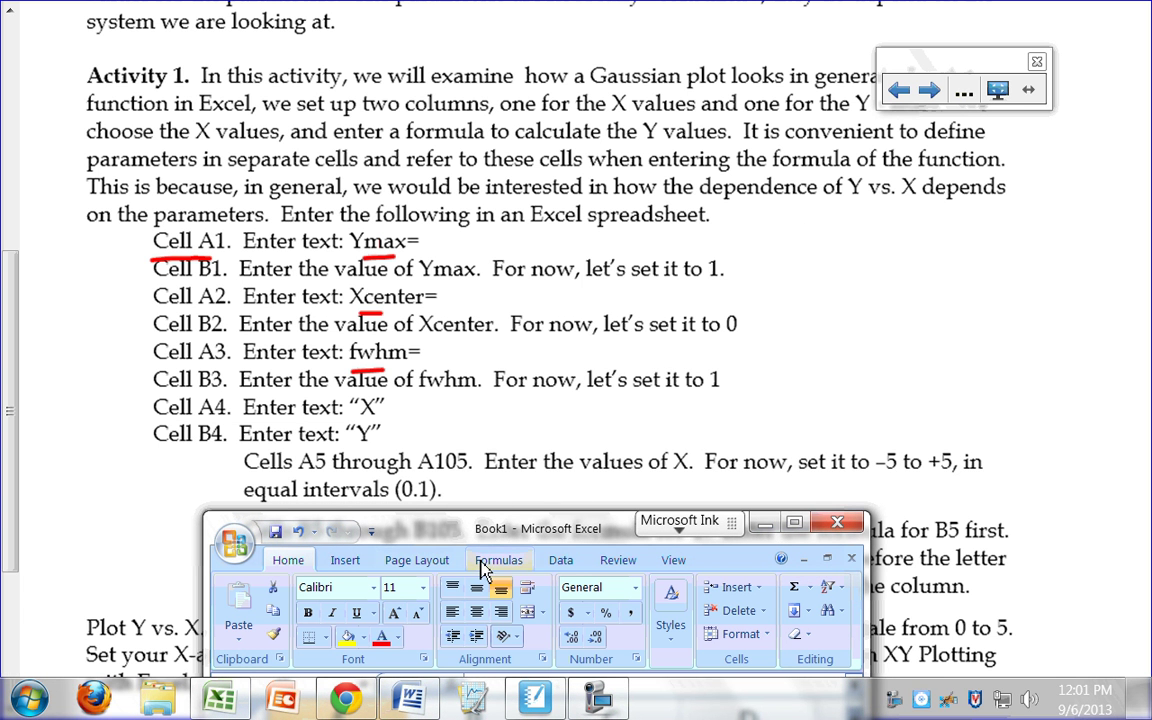
pyautogui.moveTo(481, 516); pyautogui.dragTo(518, 50)
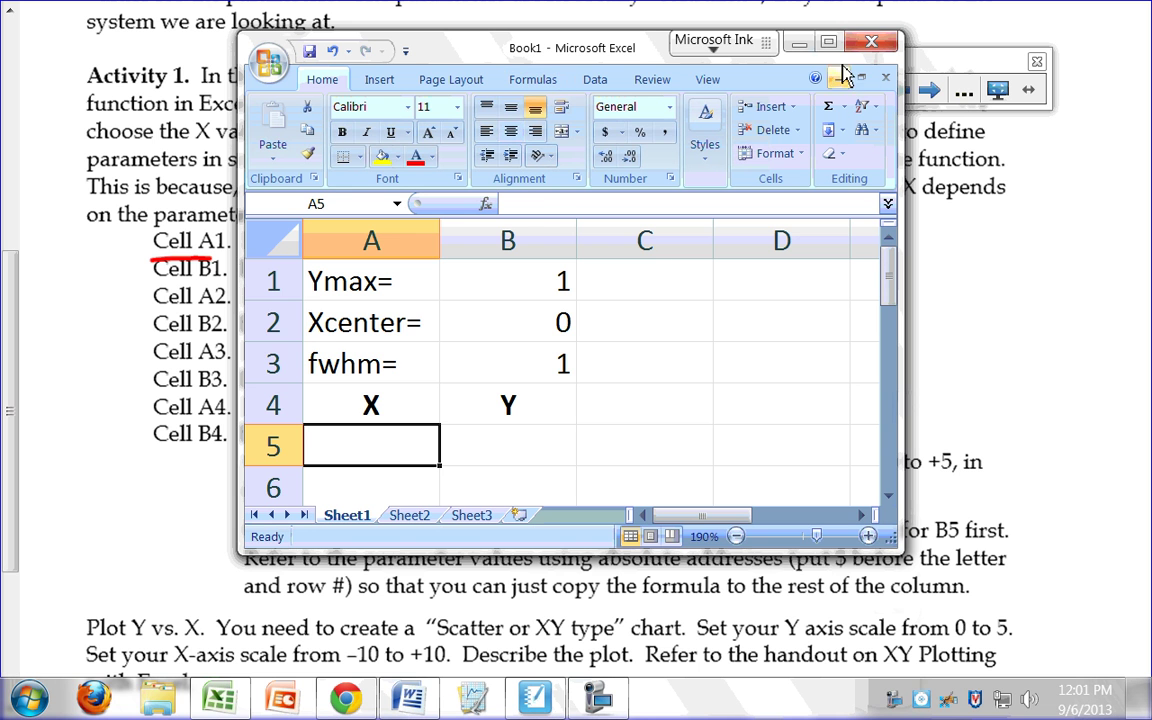
pyautogui.write('-5')
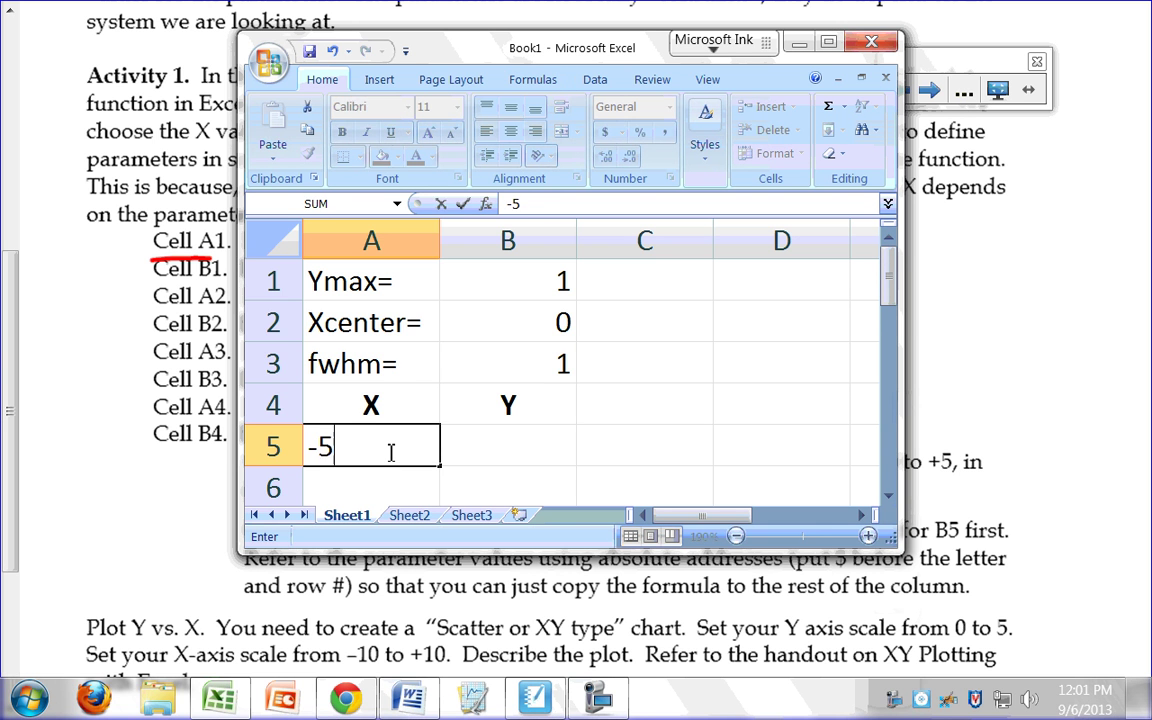
pyautogui.press('Return')
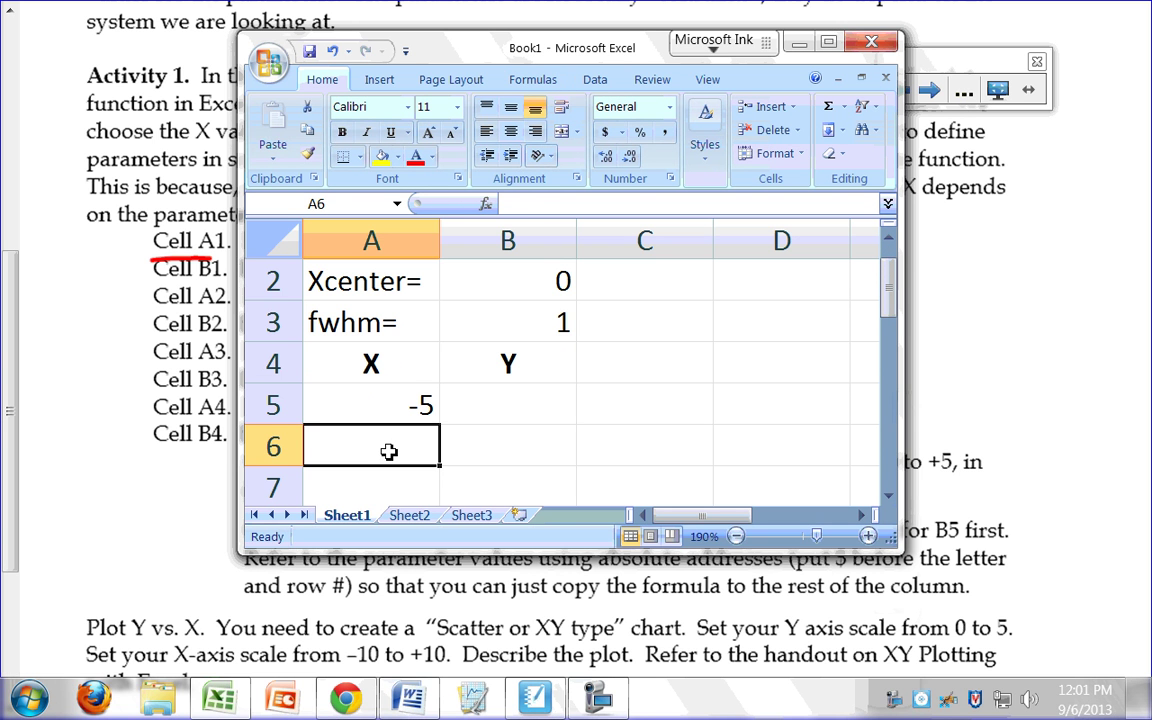
pyautogui.write('-4.9')
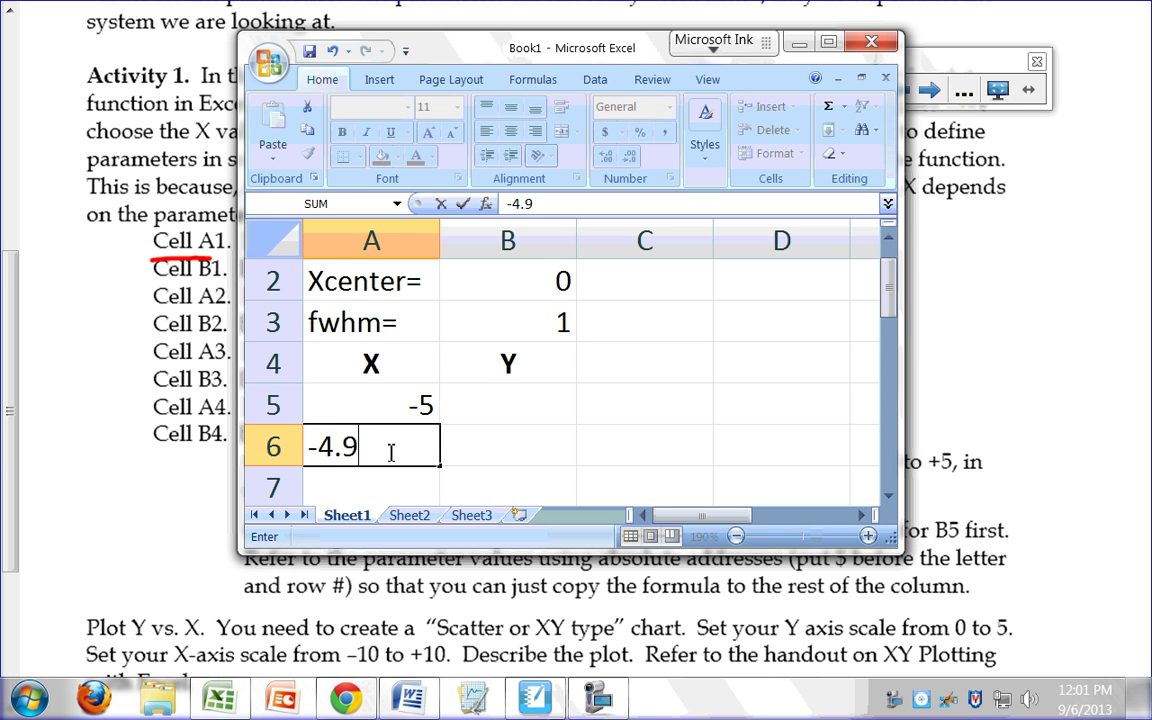
pyautogui.press('Return')
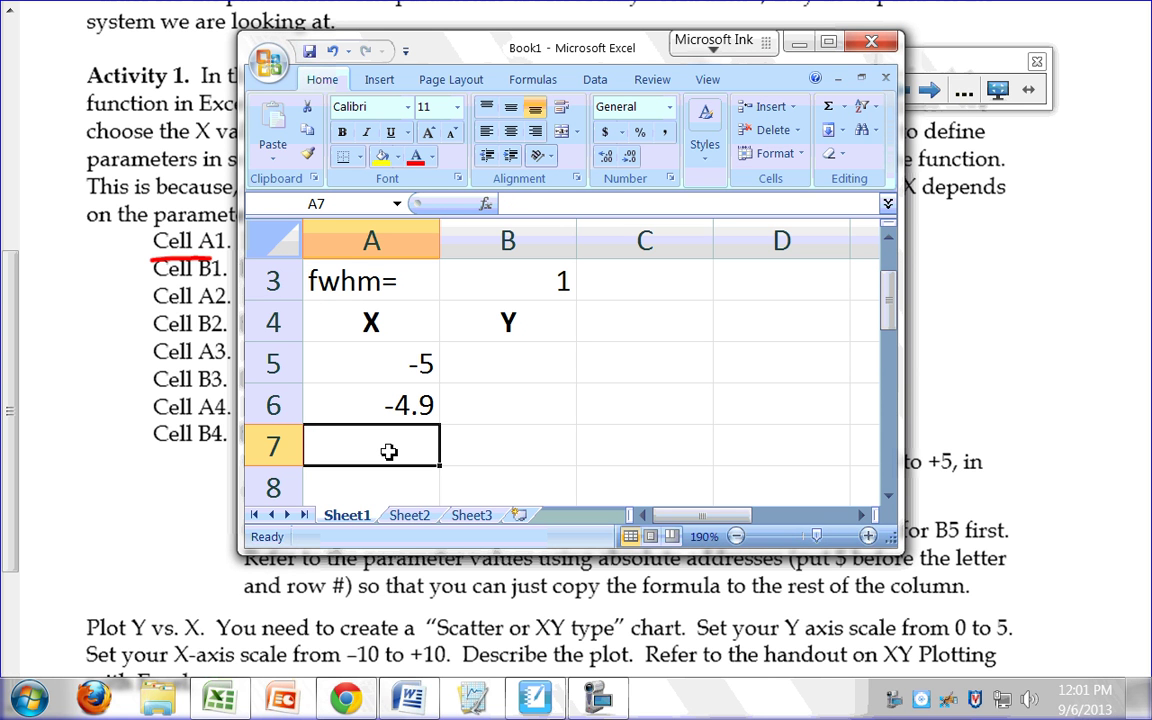
pyautogui.write('-4.')
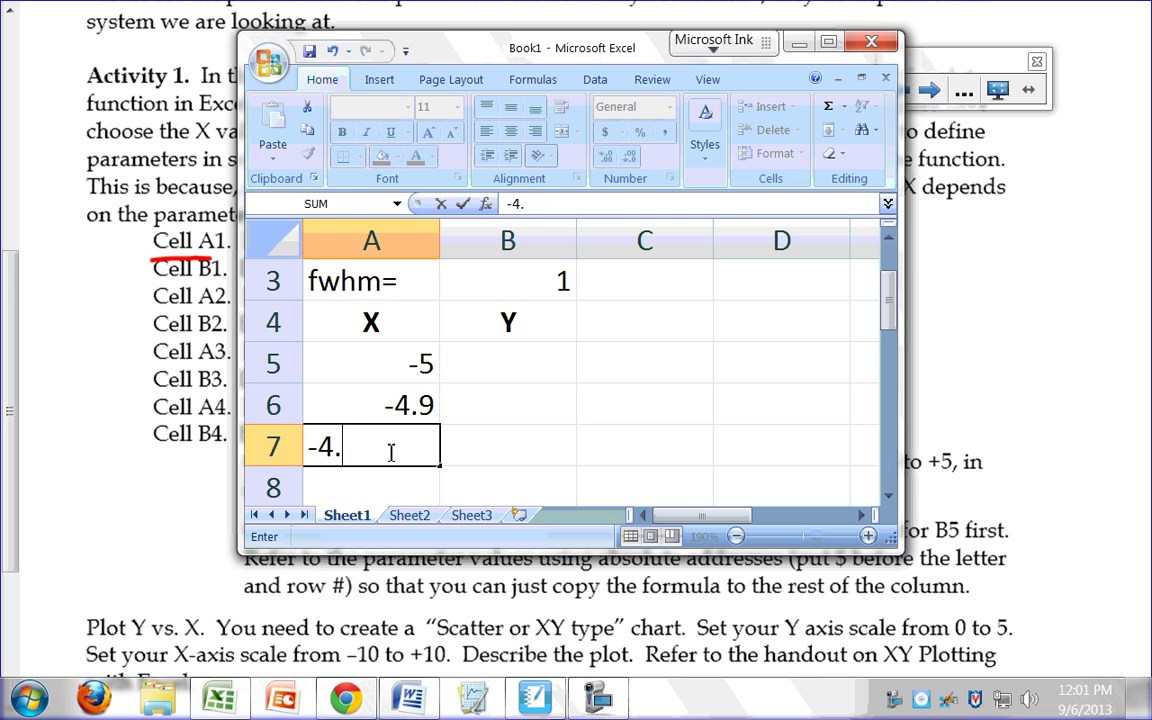
pyautogui.write('8')
pyautogui.press('Return')
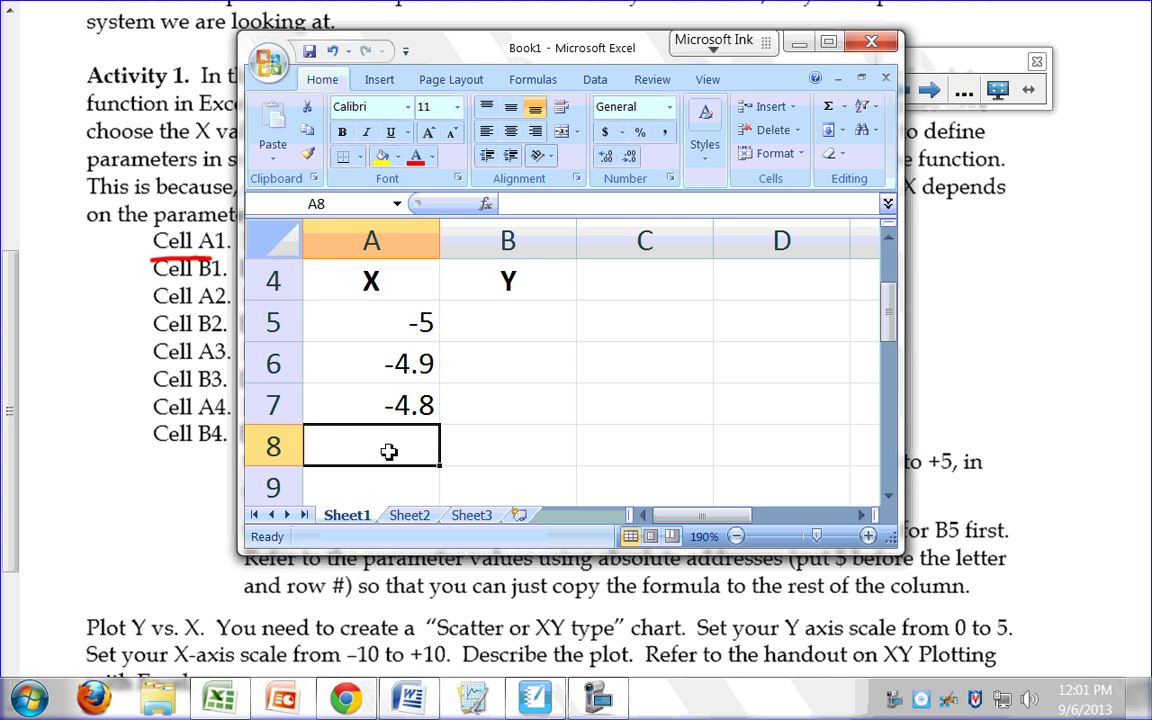
# Step: Select cells A5 and A6 and fill their series down column A to cell A105
pyautogui.click(413, 326)
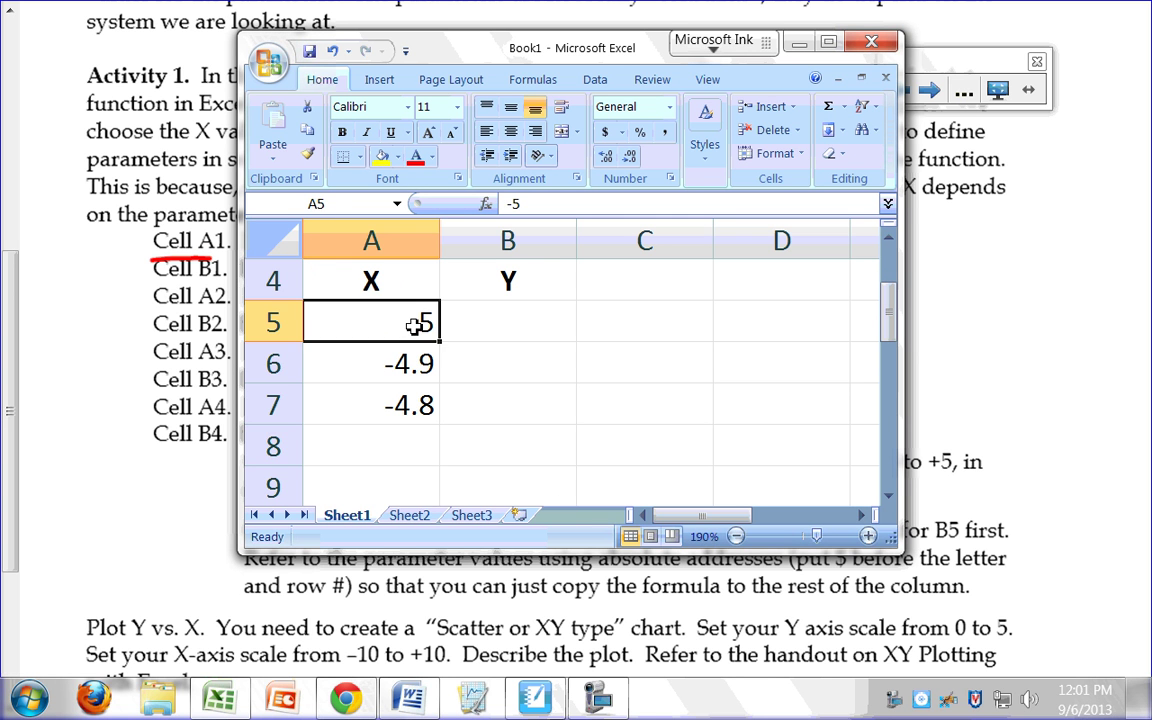
pyautogui.moveTo(413, 326); pyautogui.dragTo(414, 363)
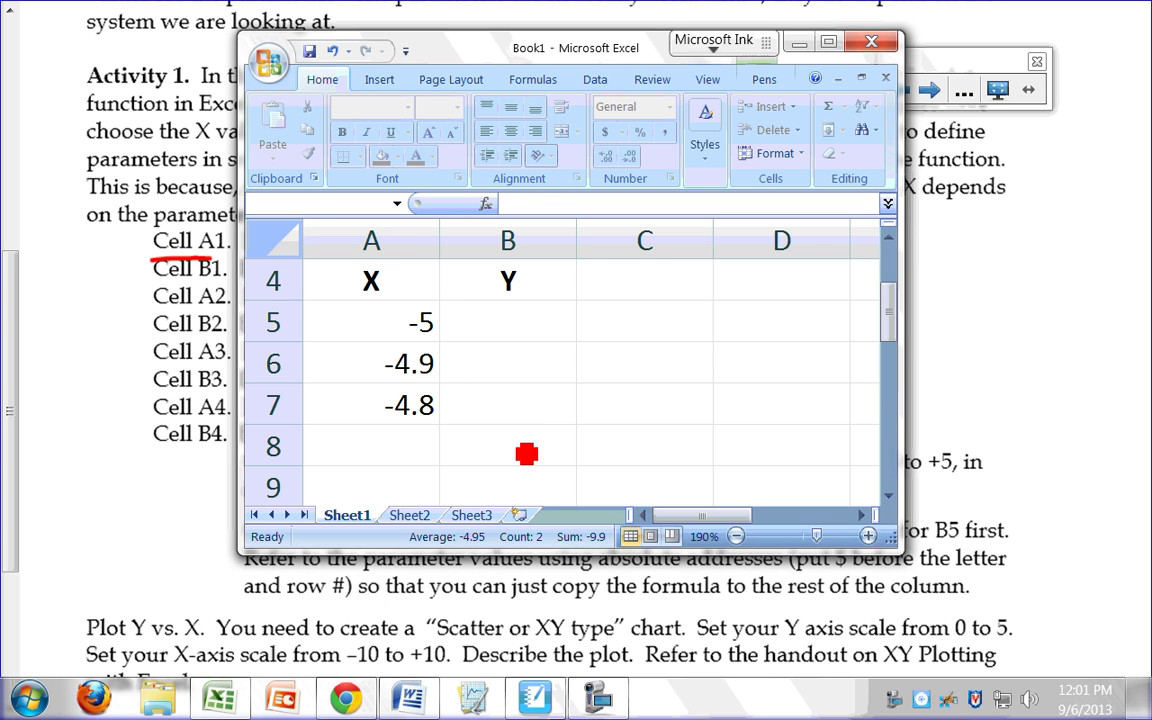
pyautogui.press('Escape')
pyautogui.moveTo(411, 329)
pyautogui.mouseDown()
pyautogui.moveTo(412, 376)
pyautogui.moveTo(385, 346)
pyautogui.moveTo(400, 365)
pyautogui.mouseUp()
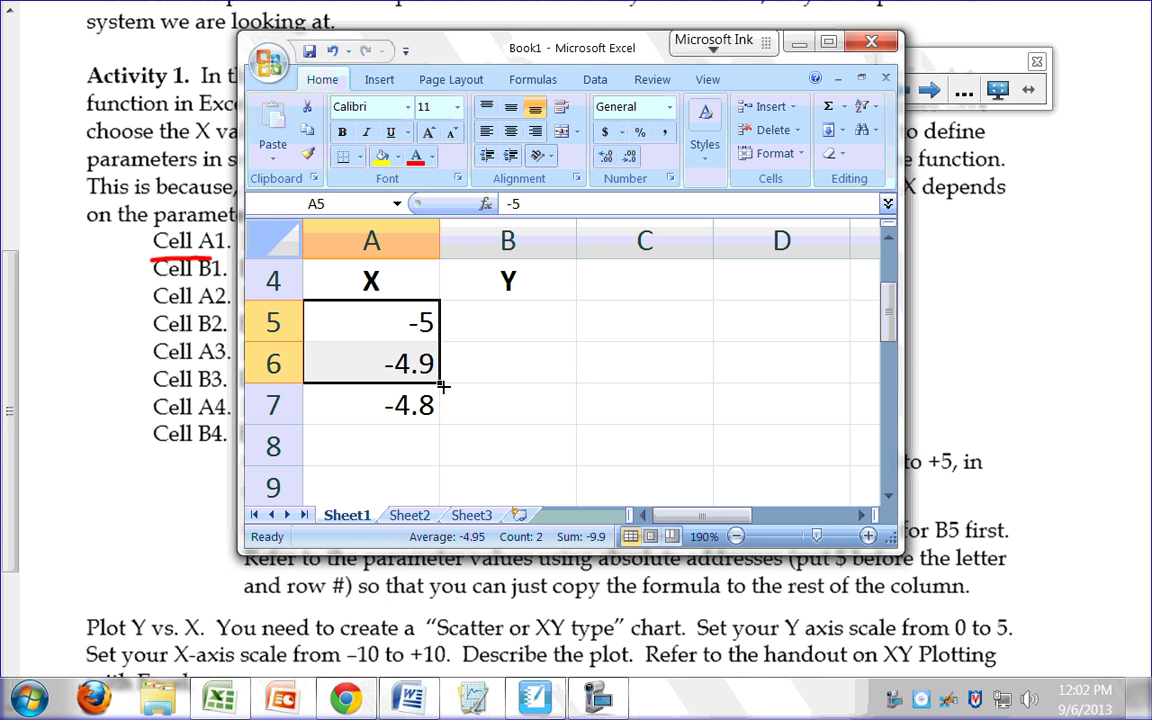
pyautogui.moveTo(443, 386); pyautogui.dragTo(443, 500)
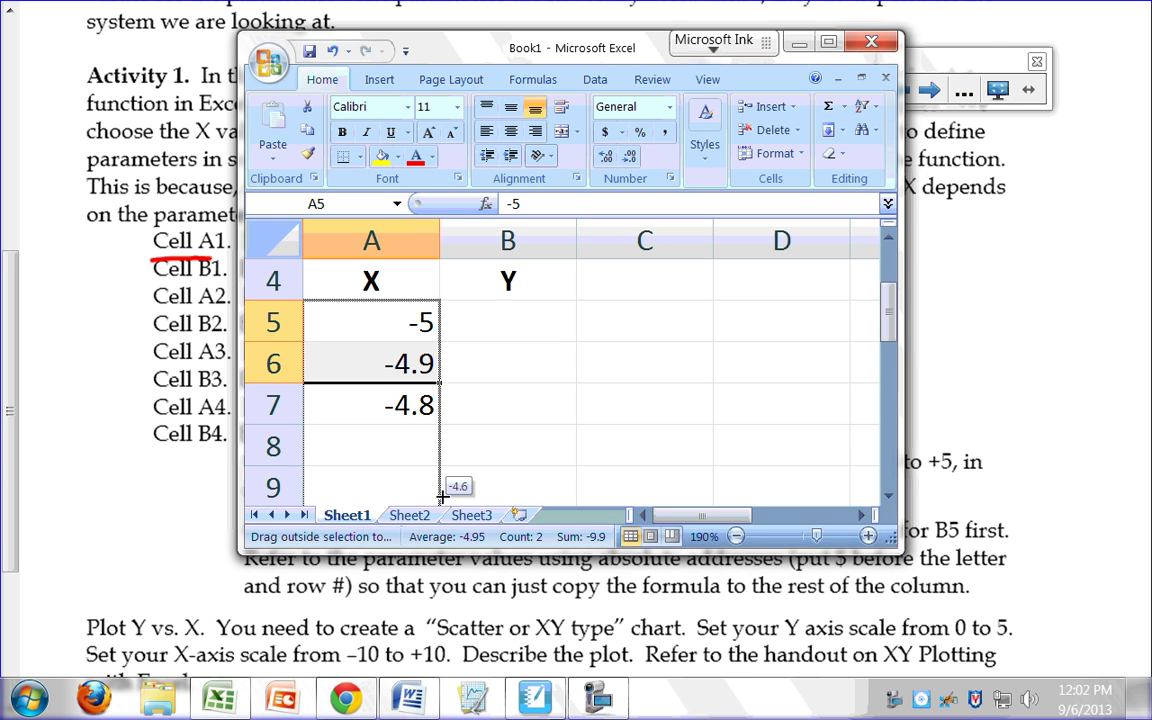
pyautogui.moveTo(443, 497); pyautogui.dragTo(435, 554)
pyautogui.moveTo(436, 553); pyautogui.dragTo(440, 314)
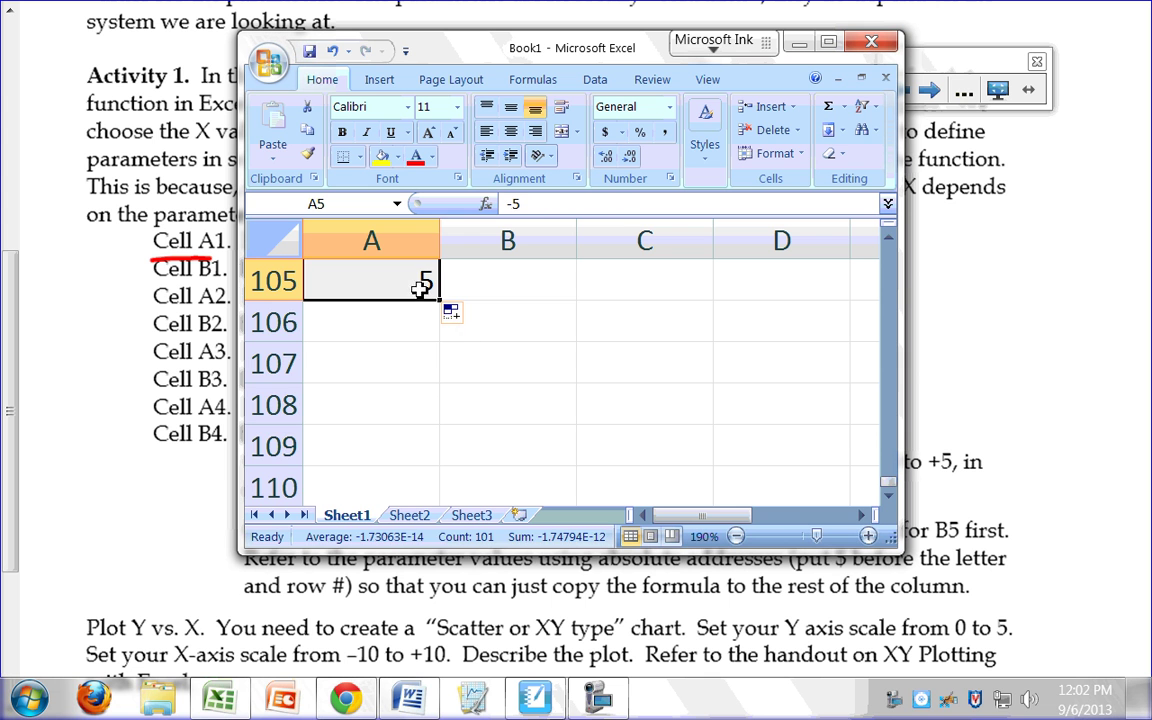
# Step: Examine the filled X values throughout column A, including the exact stored values in cells A52 and A53
pyautogui.scroll(6, 621, 373)
pyautogui.scroll(5, 621, 373)
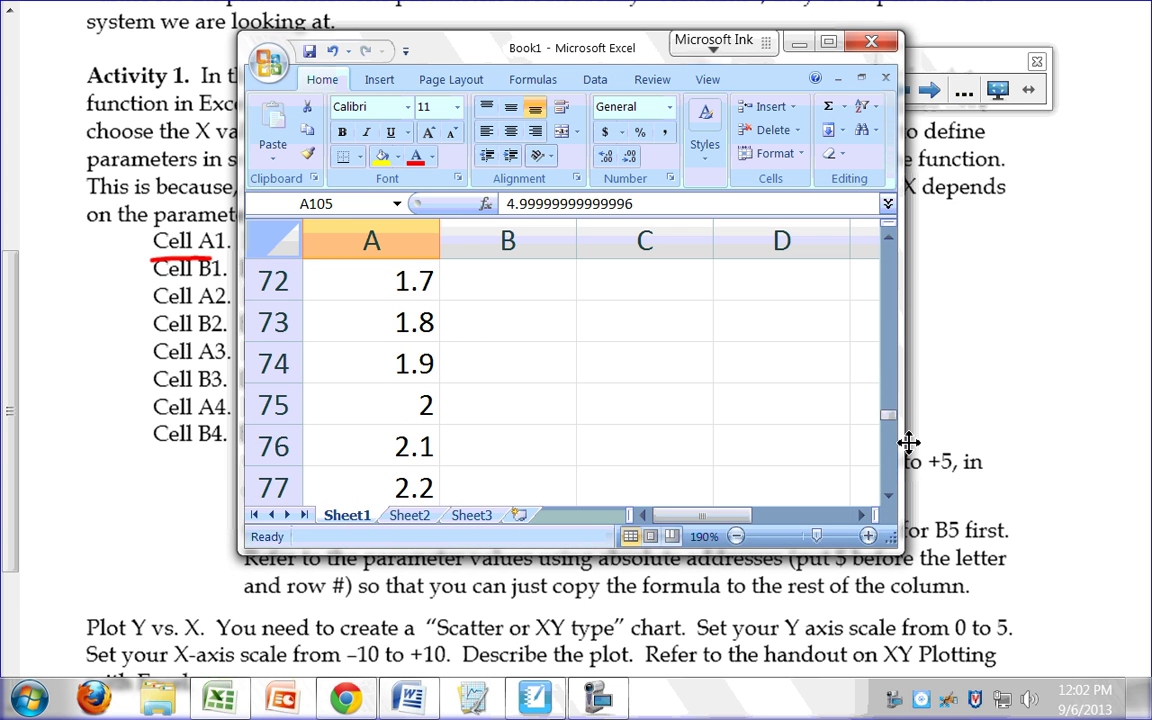
pyautogui.scroll(7, 877, 245)
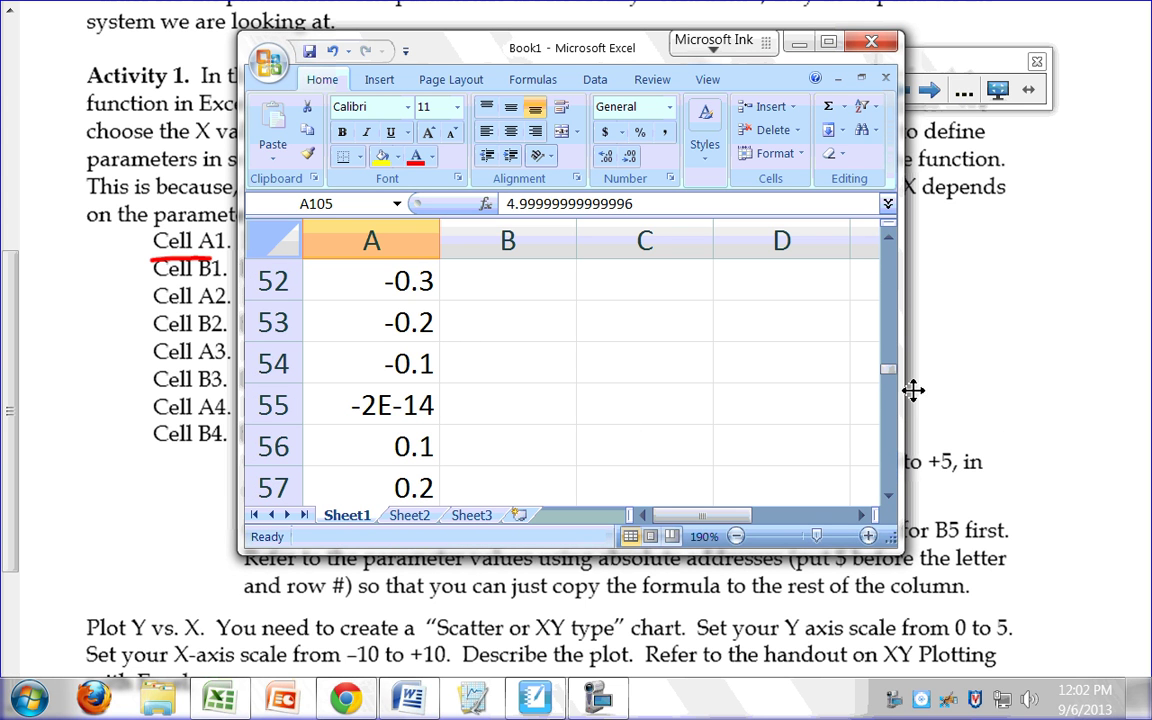
pyautogui.moveTo(888, 370); pyautogui.dragTo(886, 252)
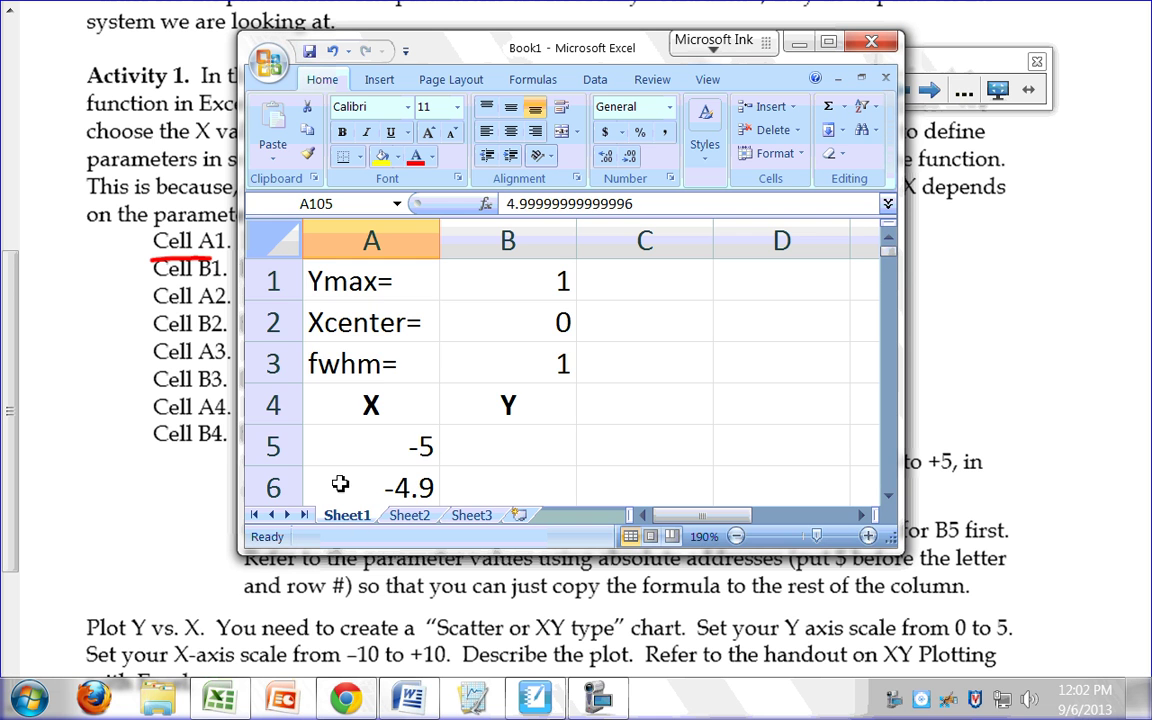
pyautogui.click(394, 443)
pyautogui.press('Down')
pyautogui.press('Down')
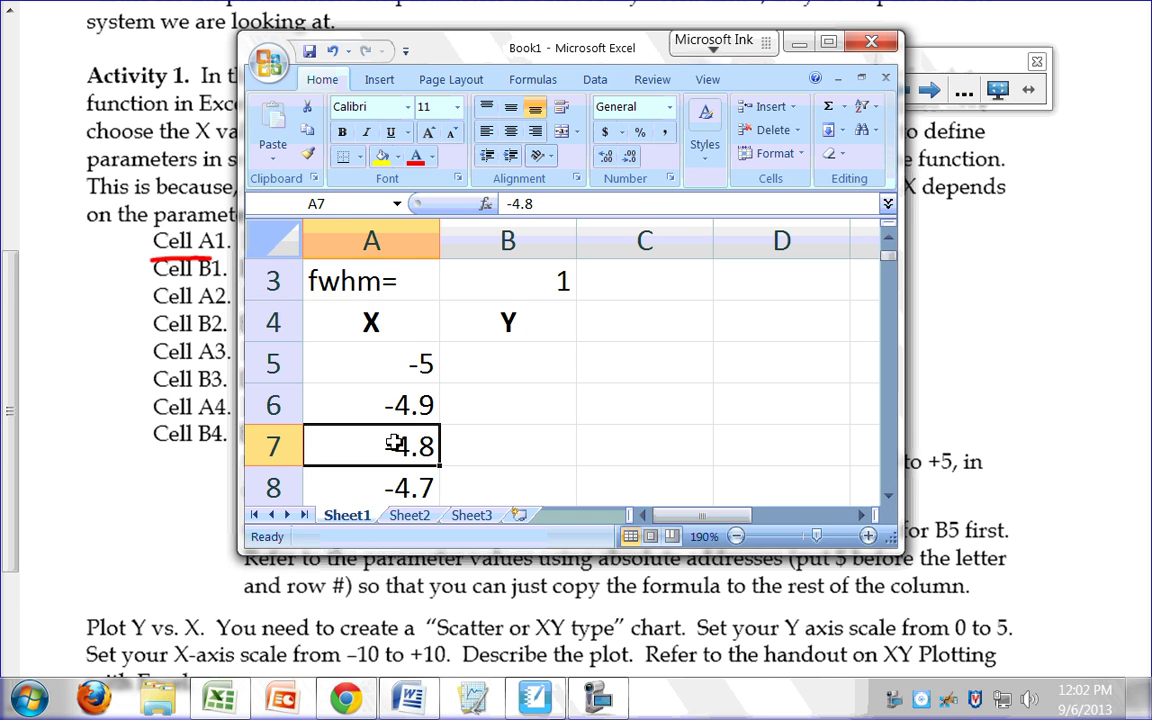
pyautogui.press('Down')
pyautogui.press('Down')
pyautogui.press('Down')
pyautogui.press('Down')
pyautogui.press('Down')
pyautogui.press('Down')
pyautogui.press('Down')
pyautogui.press('Down')
pyautogui.press('Down')
pyautogui.press('Down')
pyautogui.press('Down')
pyautogui.press('Down')
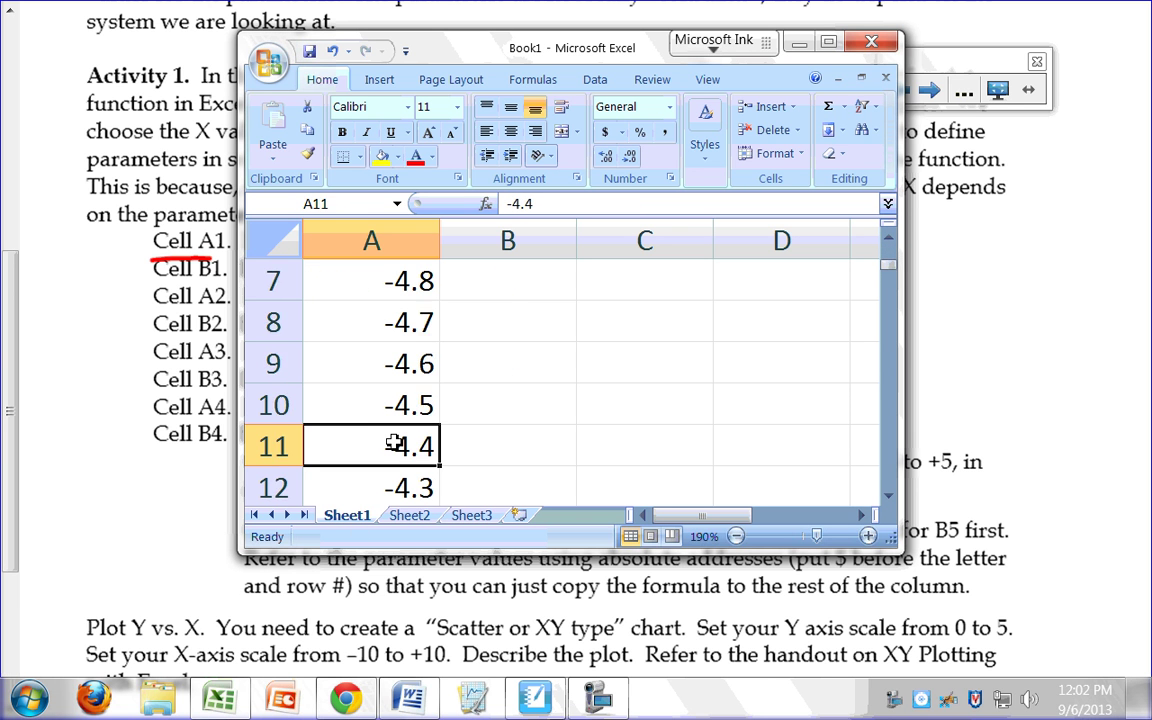
pyautogui.press('Down')
pyautogui.press('Down')
pyautogui.press('Down')
pyautogui.press('Down')
pyautogui.press('Down')
pyautogui.press('Down')
pyautogui.press('Down')
pyautogui.press('Down')
pyautogui.press('Down')
pyautogui.press('Down')
pyautogui.press('Down')
pyautogui.press('Down')
pyautogui.press('Down')
pyautogui.press('Down')
pyautogui.press('Down')
pyautogui.press('Down')
pyautogui.press('Down')
pyautogui.press('Down')
pyautogui.press('Down')
pyautogui.press('Down')
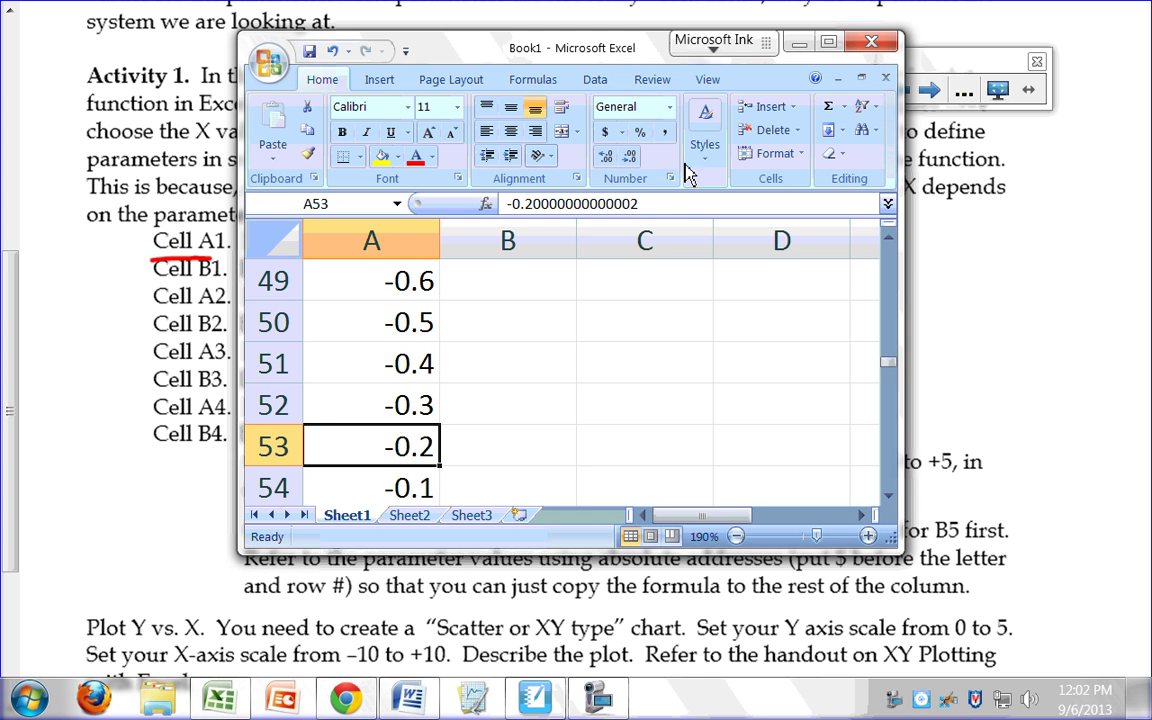
pyautogui.click(645, 203)
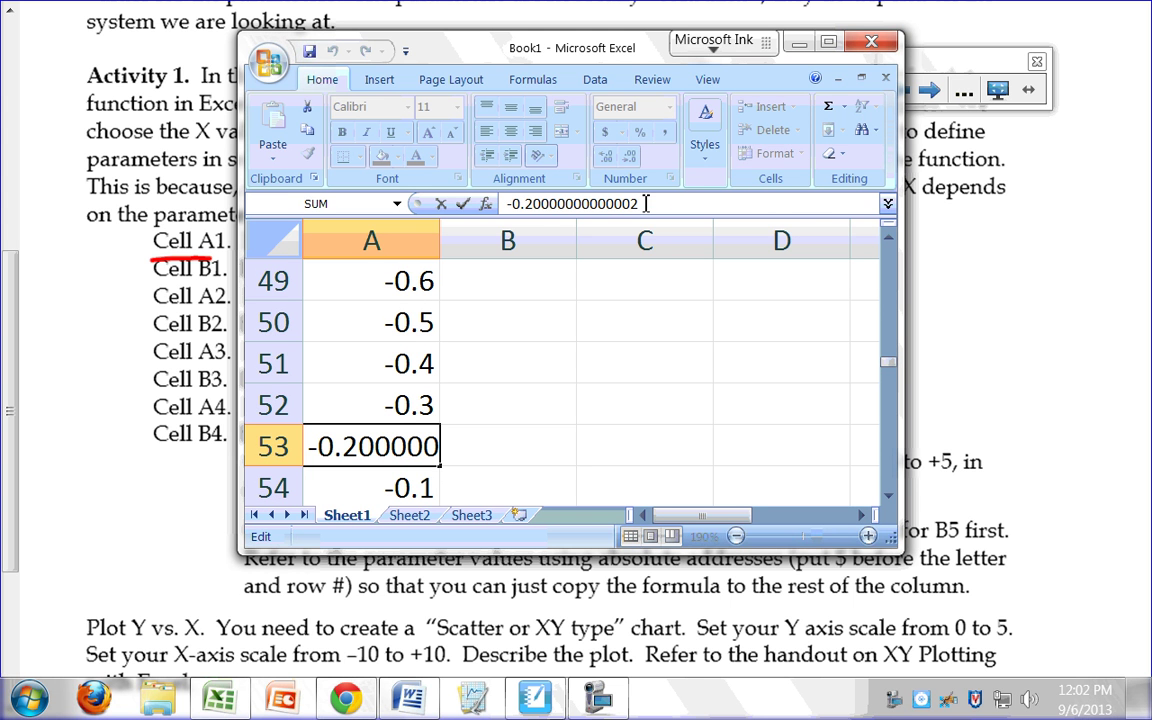
pyautogui.click(392, 400)
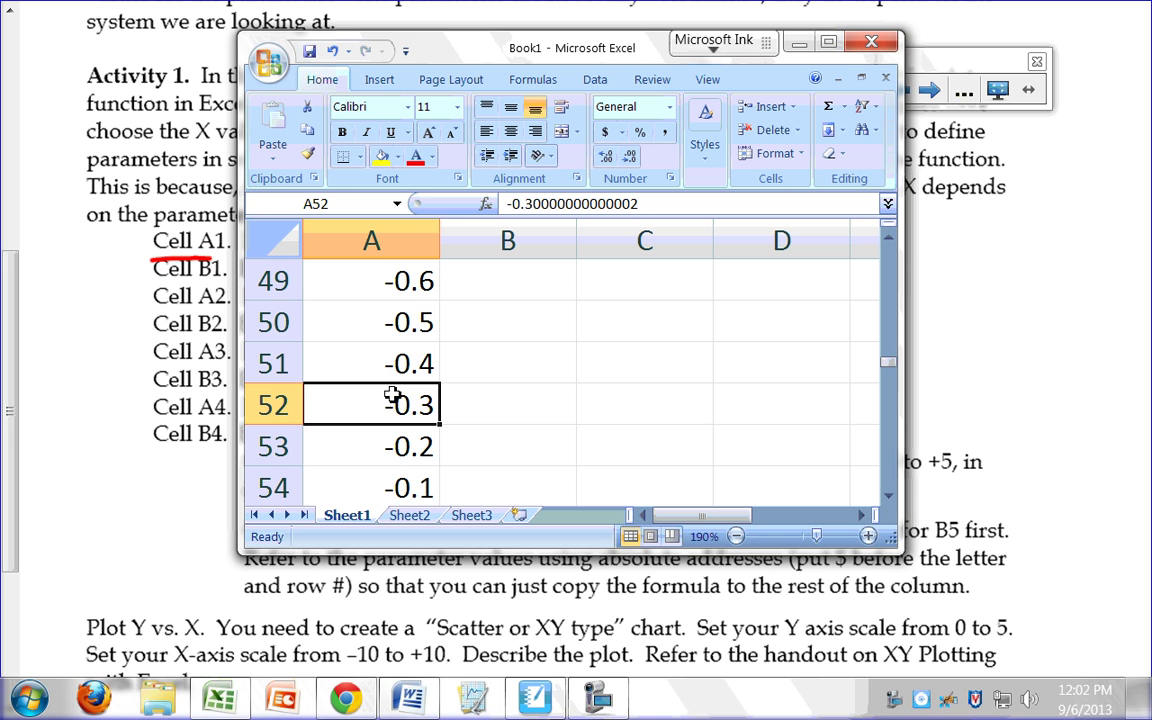
# Step: Try replacing the X value in cell A55 with 0, and undo that entry
pyautogui.press('Down')
pyautogui.press('Down')
pyautogui.press('Down')
pyautogui.press('Down')
pyautogui.press('Down')
pyautogui.press('Up')
pyautogui.press('Up')
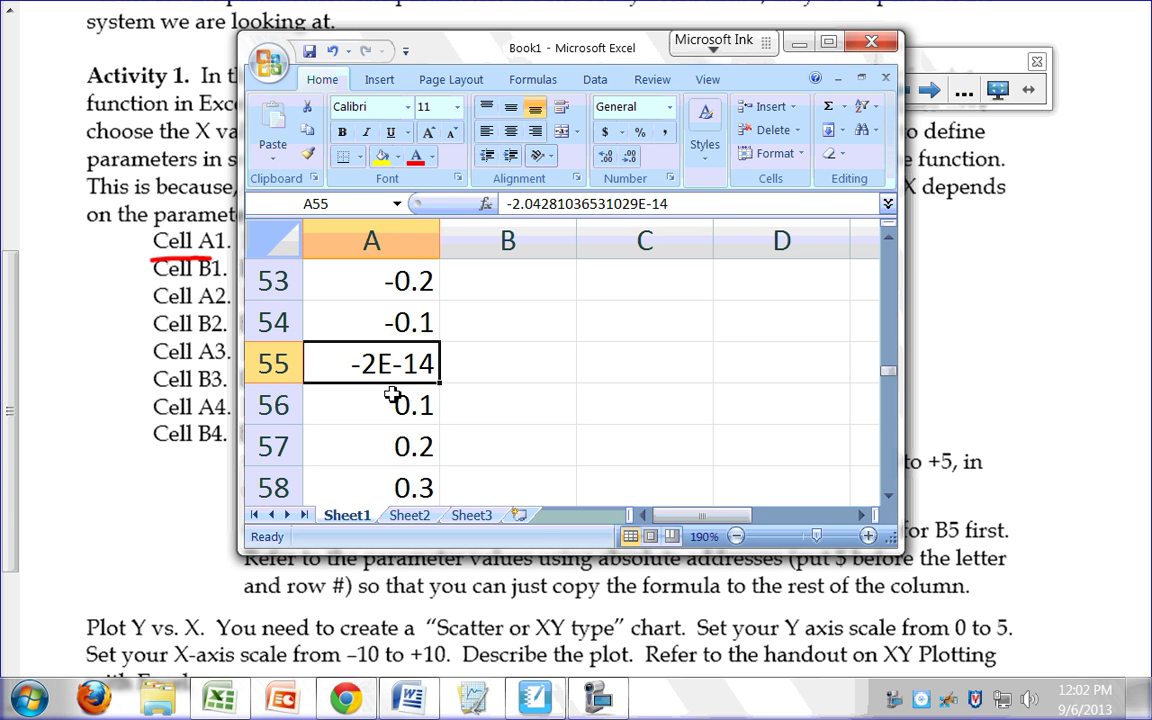
pyautogui.write('0')
pyautogui.press('Return')
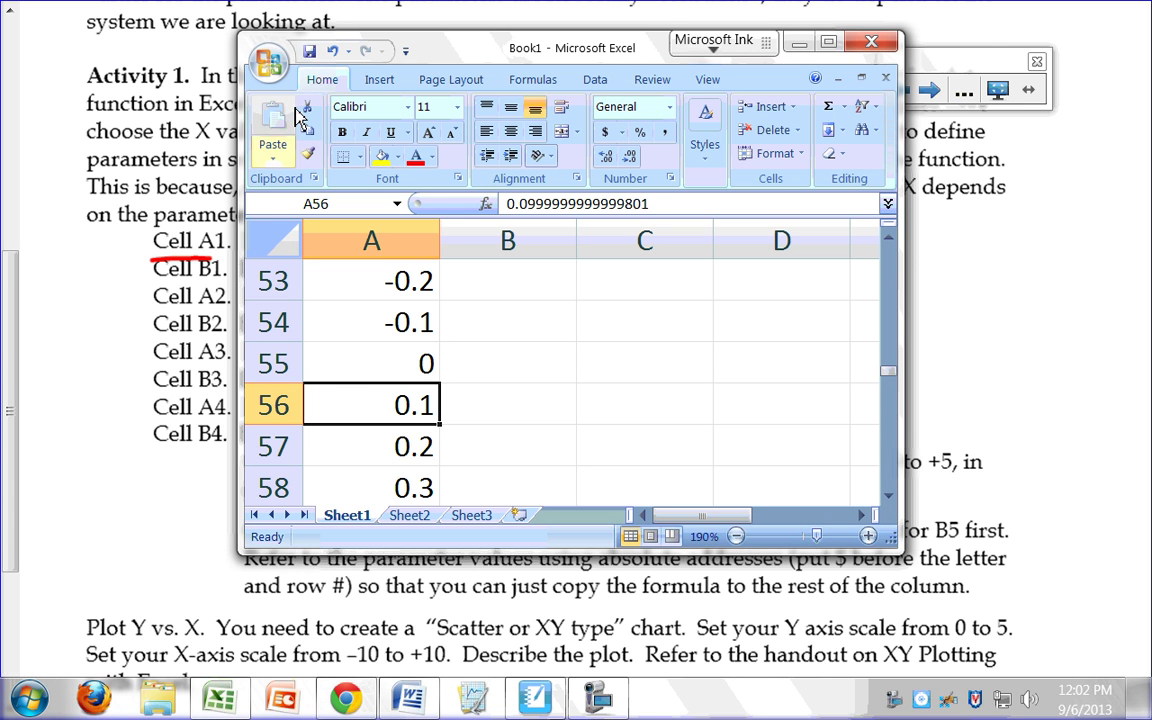
pyautogui.click(335, 52)
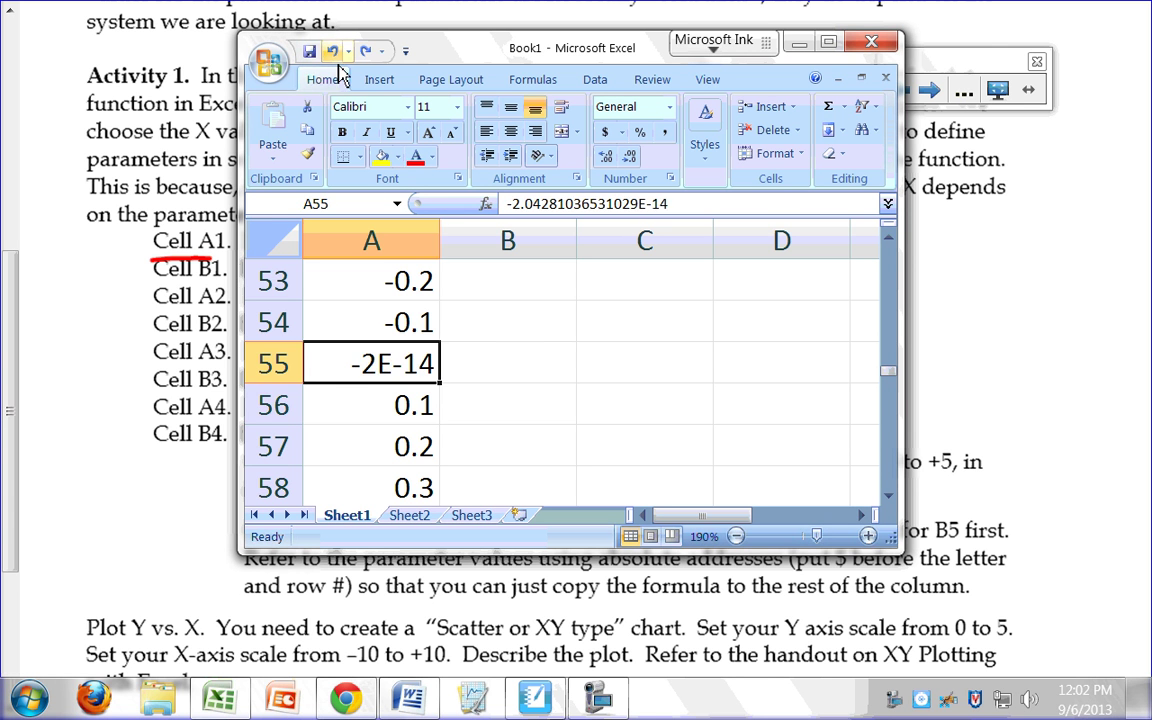
pyautogui.click(390, 246)
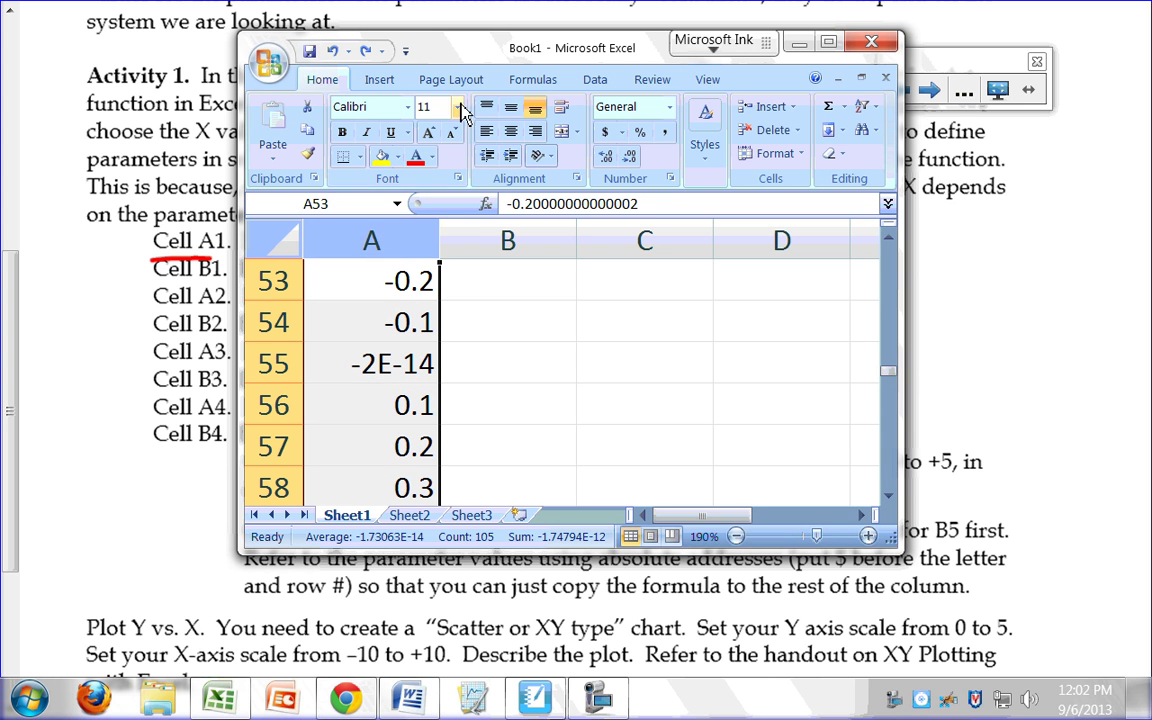
pyautogui.click(520, 404)
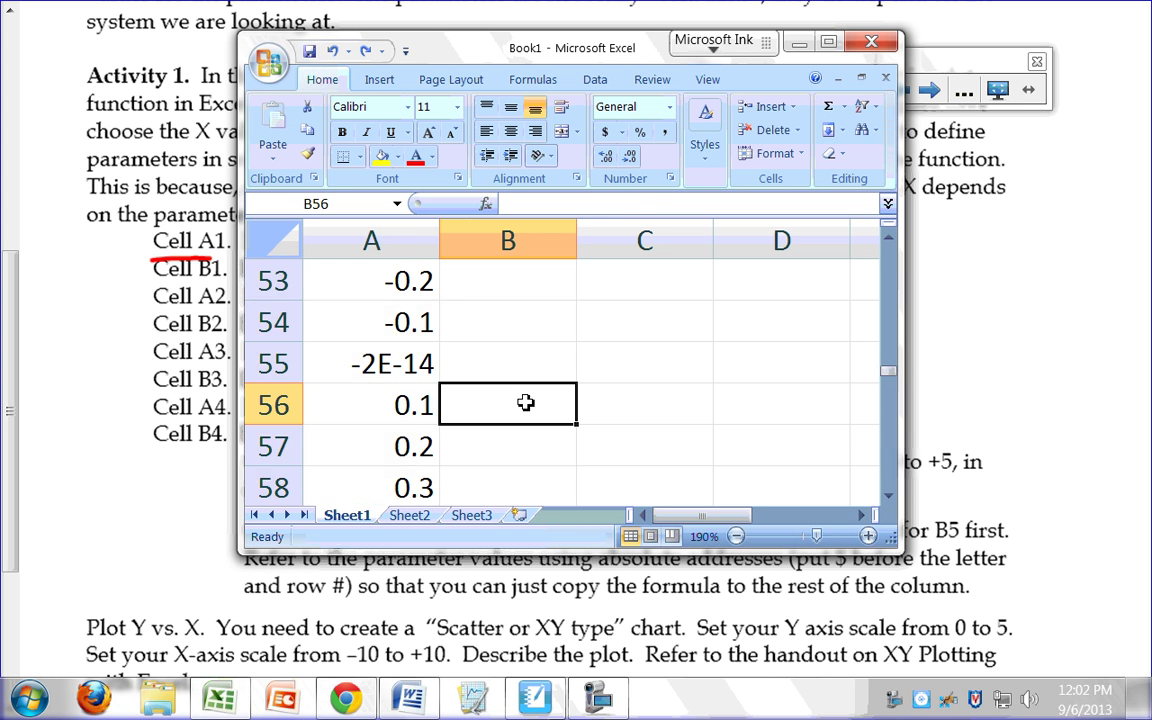
pyautogui.scroll(17, 494, 386)
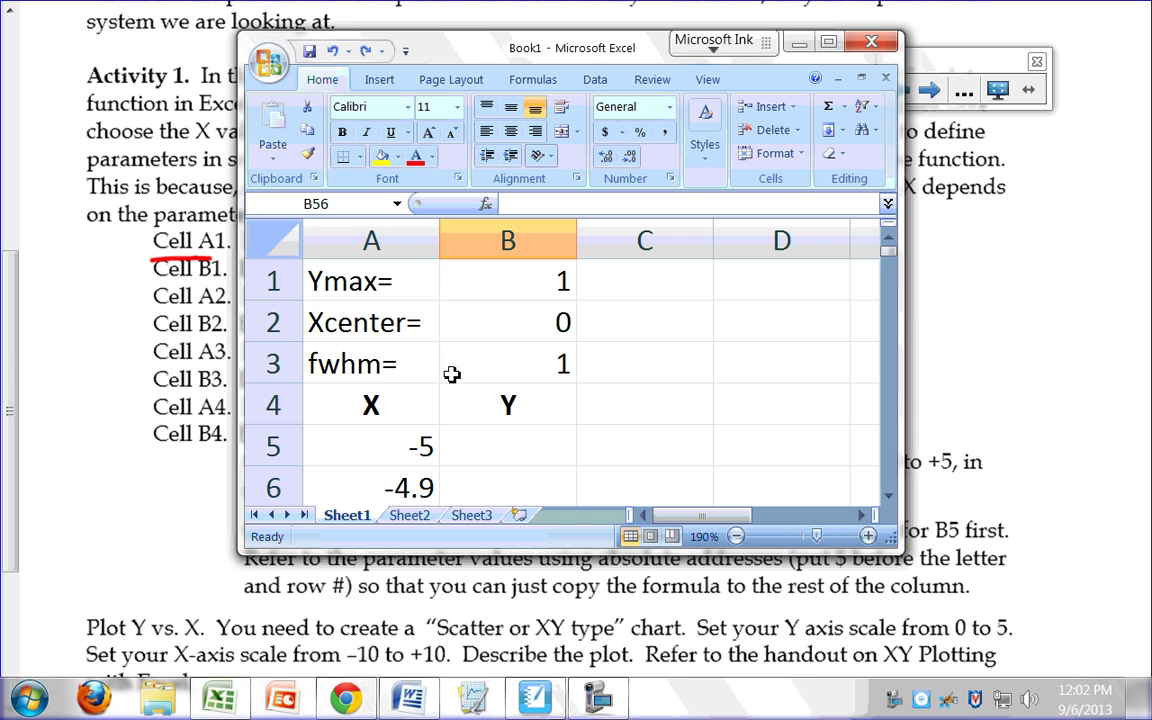
pyautogui.click(404, 450)
pyautogui.scroll(-4, 404, 452)
pyautogui.moveTo(404, 450); pyautogui.dragTo(404, 450)
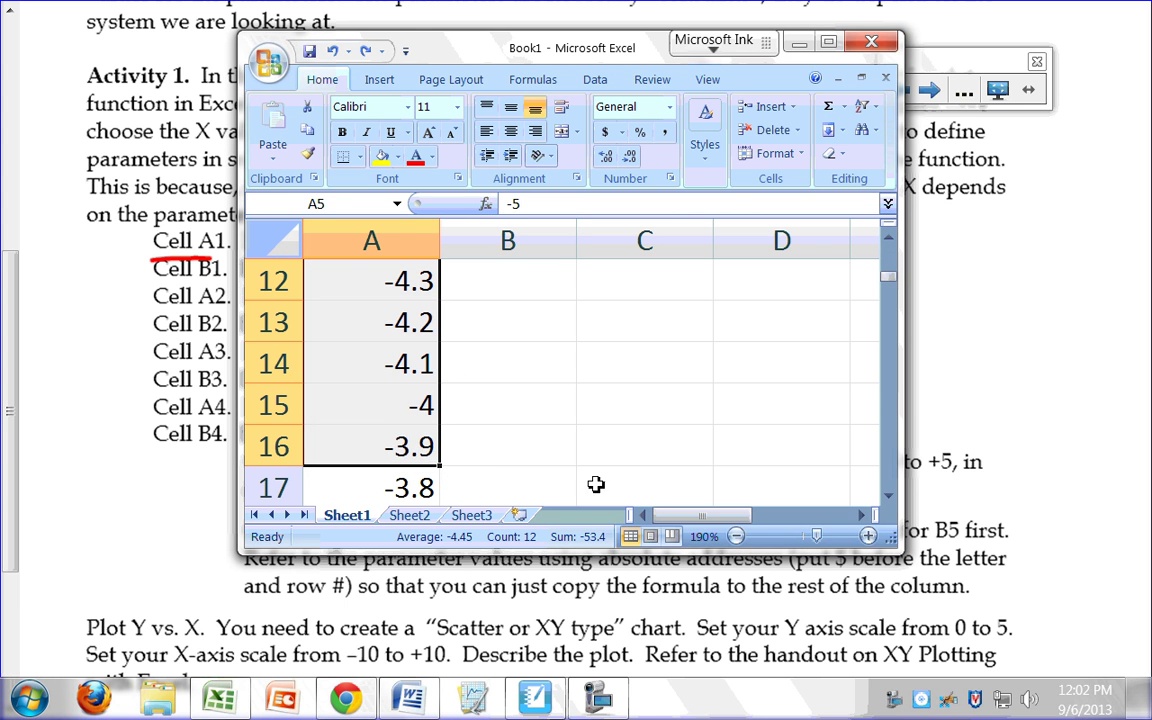
pyautogui.click(537, 450)
pyautogui.scroll(4, 458, 414)
pyautogui.click(397, 449)
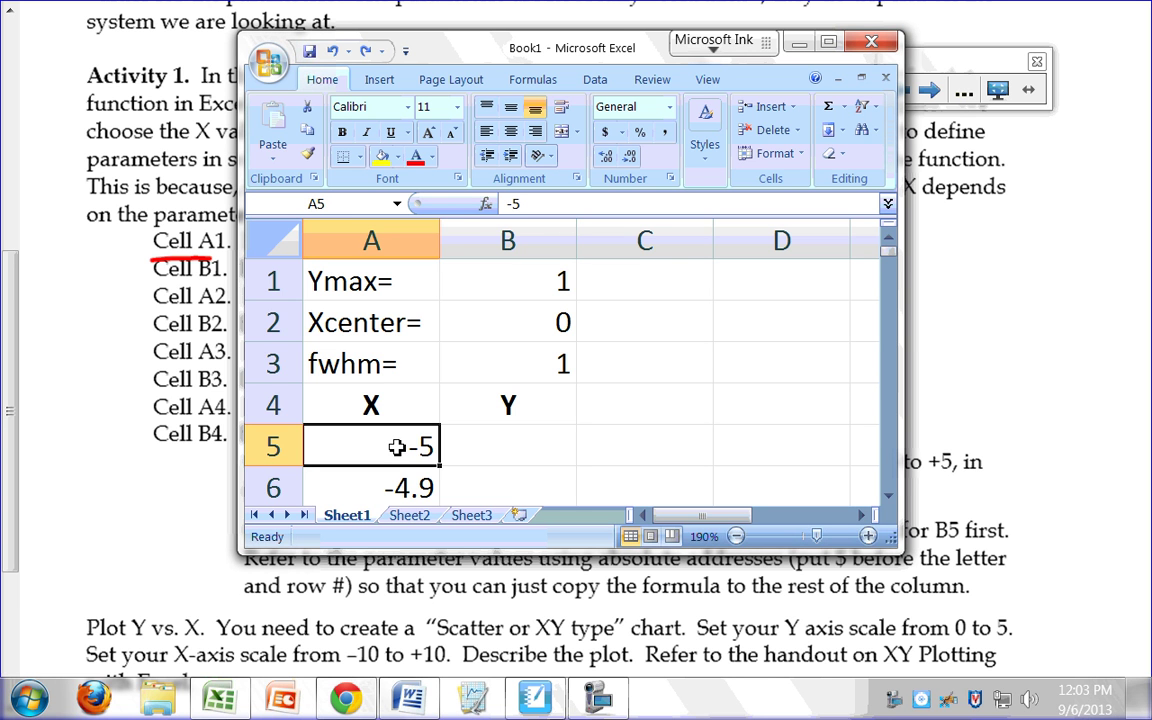
pyautogui.moveTo(397, 449); pyautogui.dragTo(430, 490)
pyautogui.scroll(3, 600, 452)
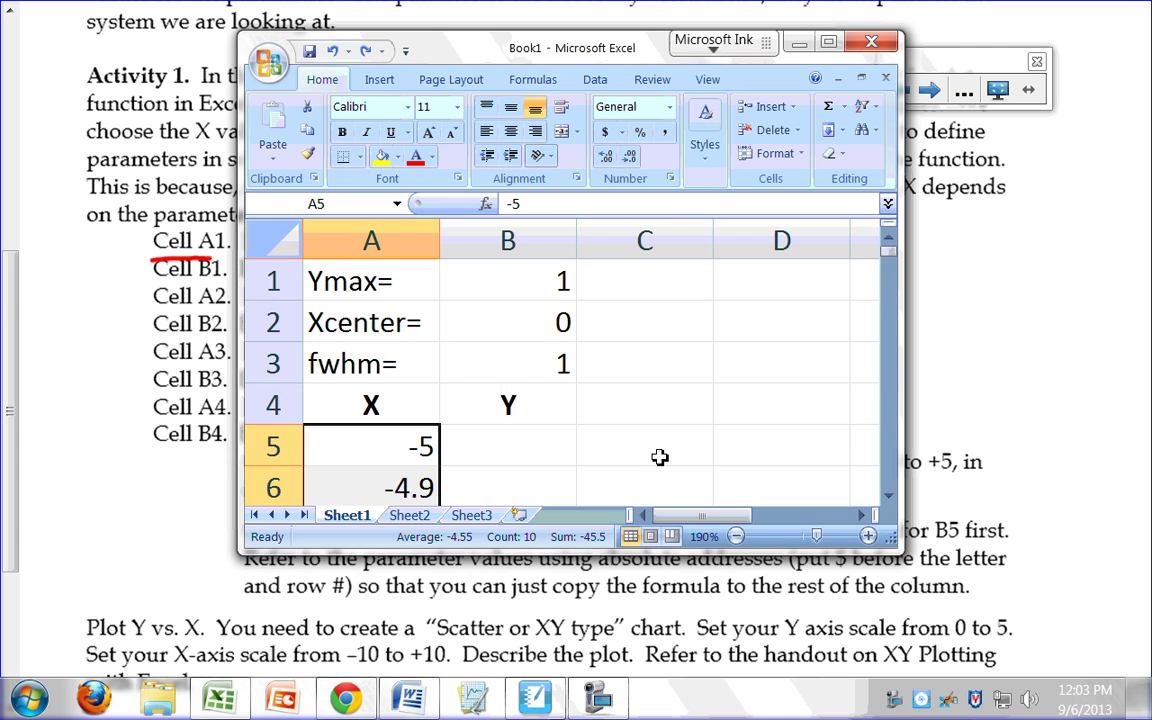
# Step: Bring the Excel workbook back to the front and maximize its window
pyautogui.click(776, 560)
pyautogui.press('super')
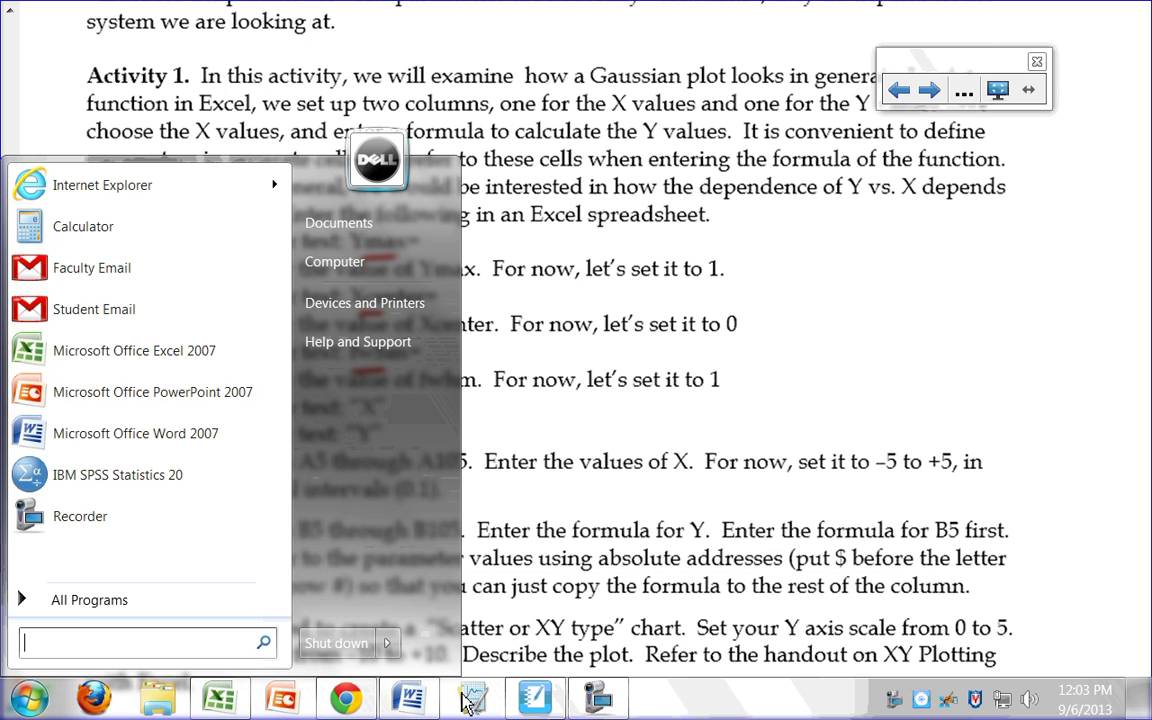
pyautogui.click(215, 698)
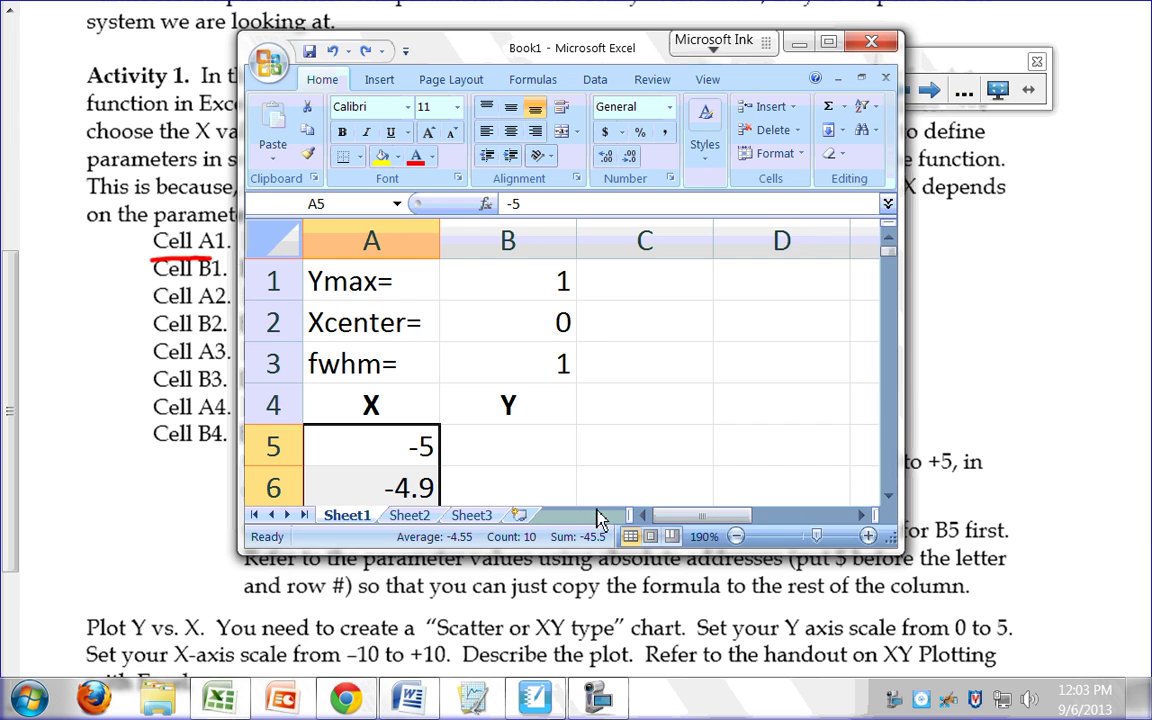
pyautogui.click(828, 41)
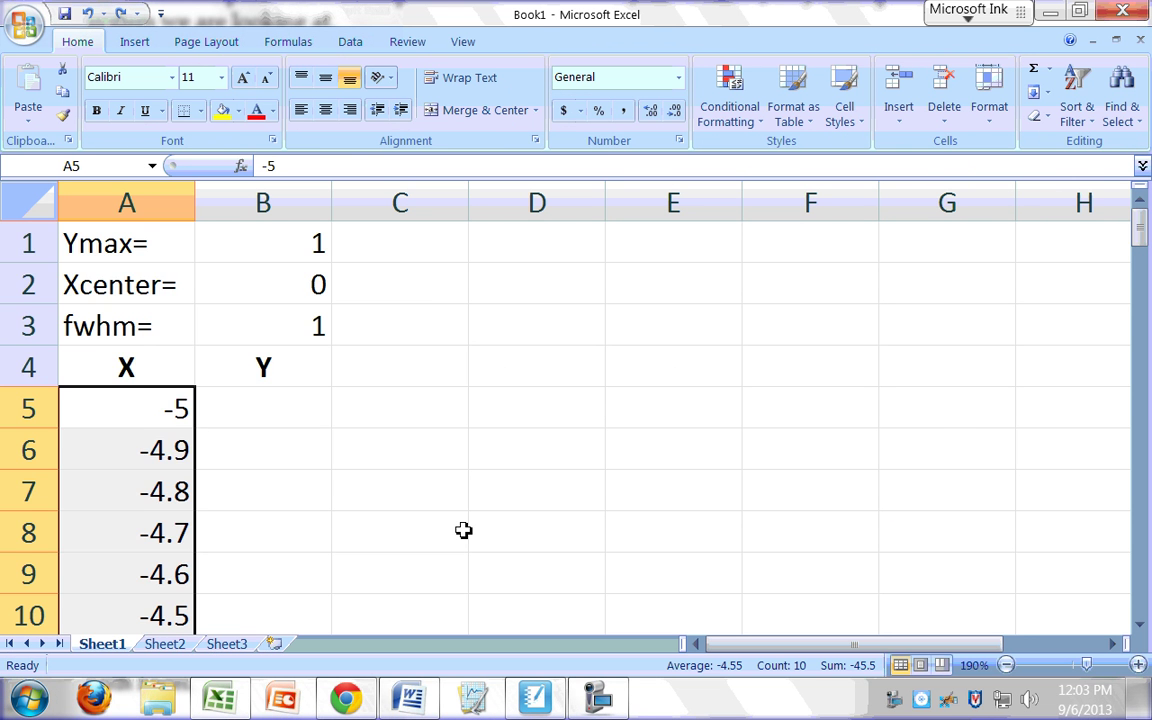
# Step: Format the X values in cells A5 through A105 as Number with one decimal place
pyautogui.scroll(-4, 464, 530)
pyautogui.scroll(3, 404, 473)
pyautogui.scroll(-2, 378, 481)
pyautogui.scroll(3, 378, 481)
pyautogui.click(117, 405)
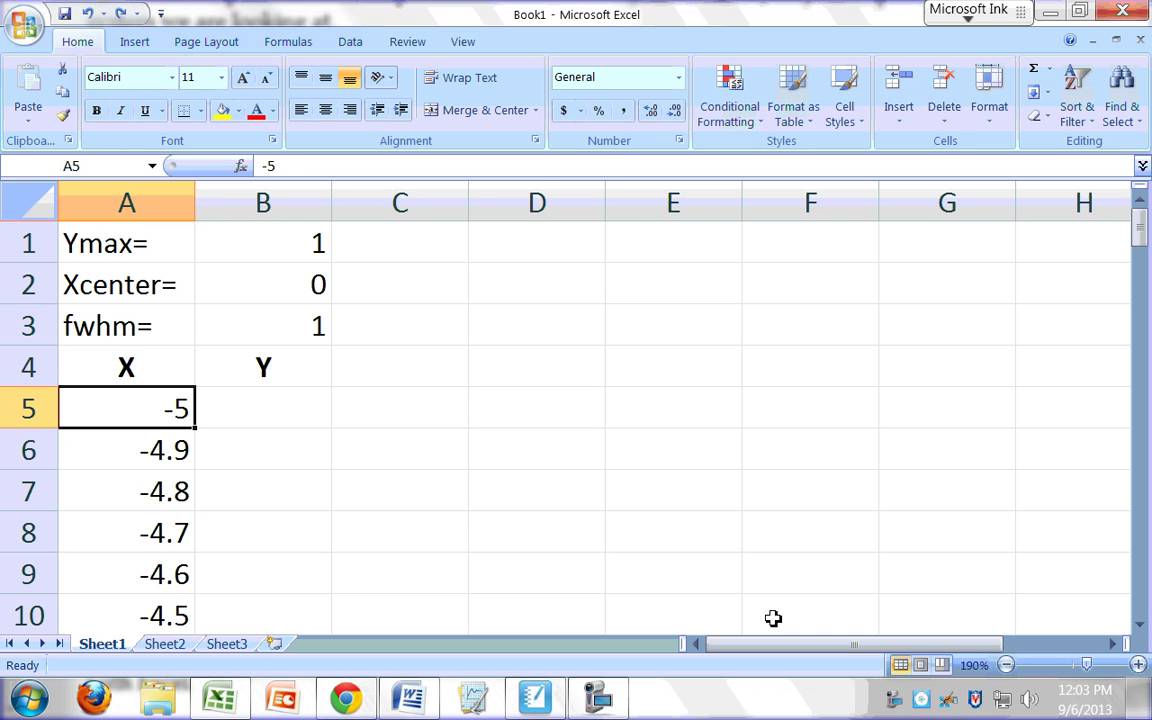
pyautogui.hotkey('shift', 'Down')
pyautogui.hotkey('shift', 'Down')
pyautogui.hotkey('shift', 'Down')
pyautogui.hotkey('shift', 'Down')
pyautogui.hotkey('shift', 'Down')
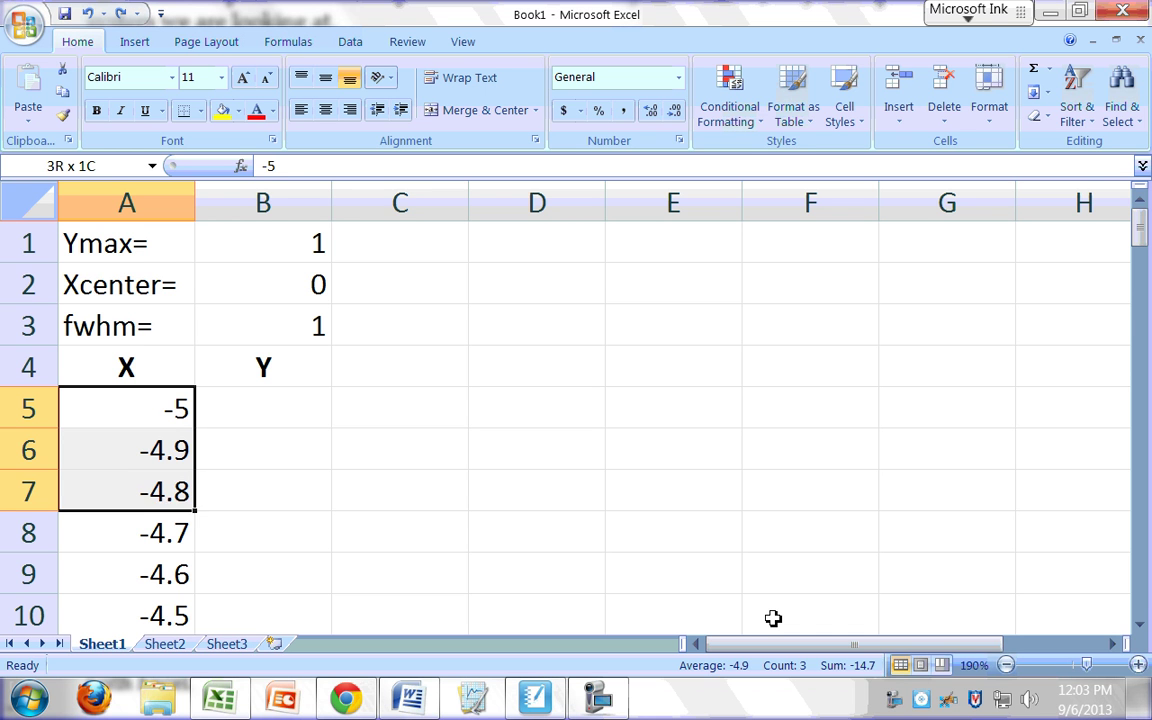
pyautogui.hotkey('shift', 'Down')
pyautogui.hotkey('shift', 'Down')
pyautogui.hotkey('shift', 'Down')
pyautogui.hotkey('shift', 'Down')
pyautogui.hotkey('shift', 'Down')
pyautogui.hotkey('shift', 'Down')
pyautogui.hotkey('shift', 'Down')
pyautogui.hotkey('shift', 'Down')
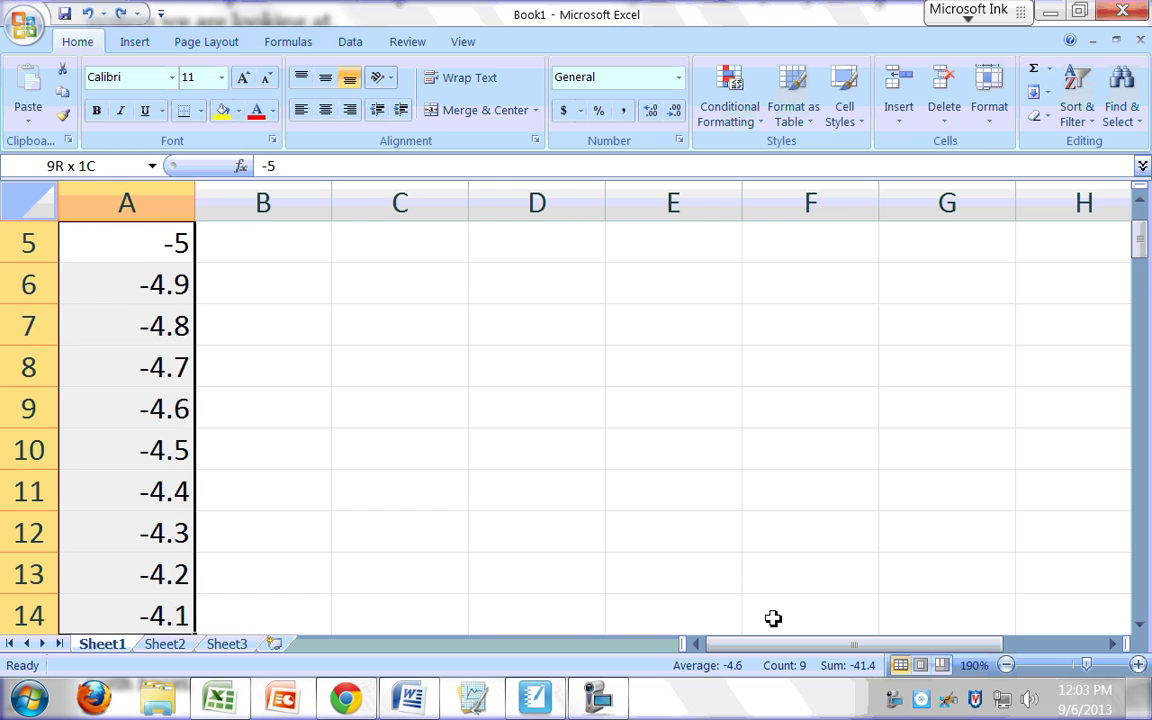
pyautogui.hotkey('shift', 'Down')
pyautogui.hotkey('shift', 'Down')
pyautogui.hotkey('shift', 'Down')
pyautogui.hotkey('shift', 'Down')
pyautogui.hotkey('shift', 'Down')
pyautogui.hotkey('shift', 'Down')
pyautogui.hotkey('shift', 'Down')
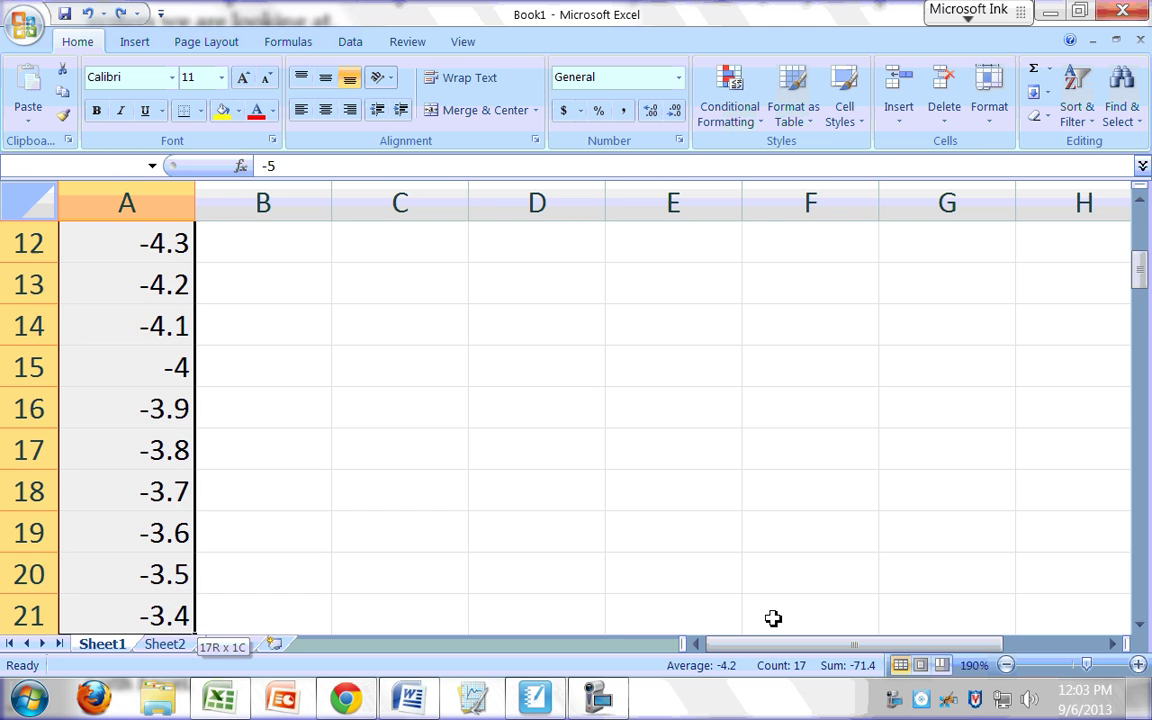
pyautogui.hotkey('shift', 'Down')
pyautogui.hotkey('shift', 'Down')
pyautogui.hotkey('shift', 'Down')
pyautogui.hotkey('shift', 'Down')
pyautogui.hotkey('shift', 'Down')
pyautogui.hotkey('shift', 'Down')
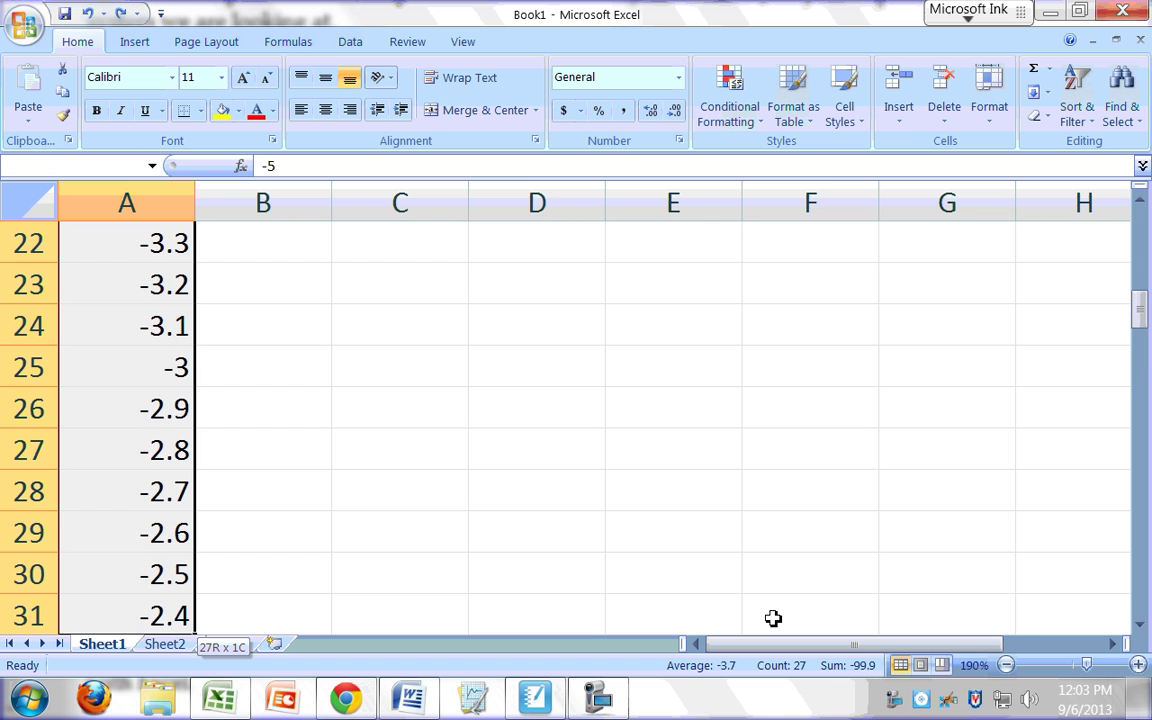
pyautogui.hotkey('shift', 'Down')
pyautogui.hotkey('shift', 'Down')
pyautogui.hotkey('shift', 'Down')
pyautogui.hotkey('shift', 'Down')
pyautogui.hotkey('shift', 'Down')
pyautogui.hotkey('shift', 'Down')
pyautogui.hotkey('shift', 'Down')
pyautogui.hotkey('shift', 'Down')
pyautogui.hotkey('shift', 'Down')
pyautogui.hotkey('shift', 'Down')
pyautogui.hotkey('shift', 'Down')
pyautogui.hotkey('shift', 'Down')
pyautogui.hotkey('shift', 'Down')
pyautogui.hotkey('shift', 'Down')
pyautogui.hotkey('shift', 'Down')
pyautogui.hotkey('shift', 'Down')
pyautogui.hotkey('shift', 'Down')
pyautogui.hotkey('shift', 'Down')
pyautogui.hotkey('shift', 'Down')
pyautogui.hotkey('shift', 'Down')
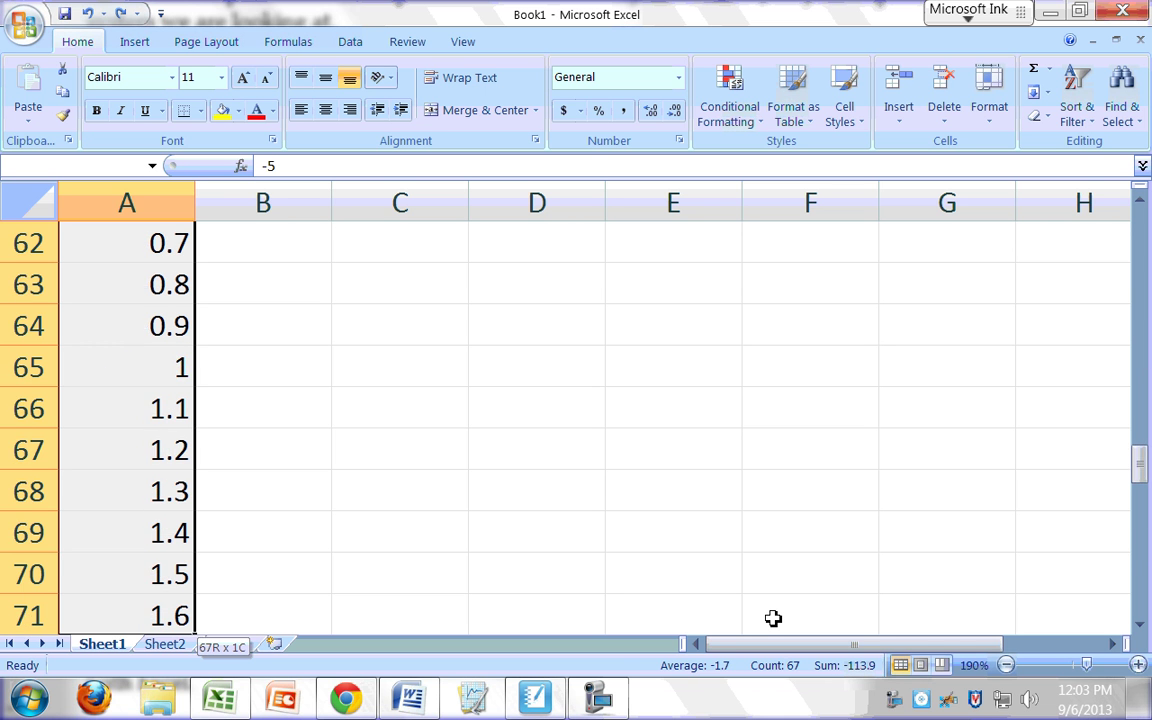
pyautogui.hotkey('shift', 'Down')
pyautogui.hotkey('shift', 'Down')
pyautogui.hotkey('shift', 'Down')
pyautogui.hotkey('shift', 'Down')
pyautogui.hotkey('shift', 'Down')
pyautogui.hotkey('shift', 'Down')
pyautogui.hotkey('shift', 'Down')
pyautogui.hotkey('shift', 'Down')
pyautogui.hotkey('shift', 'Down')
pyautogui.hotkey('shift', 'Down')
pyautogui.hotkey('shift', 'Down')
pyautogui.hotkey('shift', 'Down')
pyautogui.hotkey('shift', 'Down')
pyautogui.hotkey('shift', 'Down')
pyautogui.hotkey('shift', 'Down')
pyautogui.hotkey('shift', 'Down')
pyautogui.hotkey('shift', 'Down')
pyautogui.hotkey('shift', 'Down')
pyautogui.hotkey('shift', 'Down')
pyautogui.hotkey('shift', 'Down')
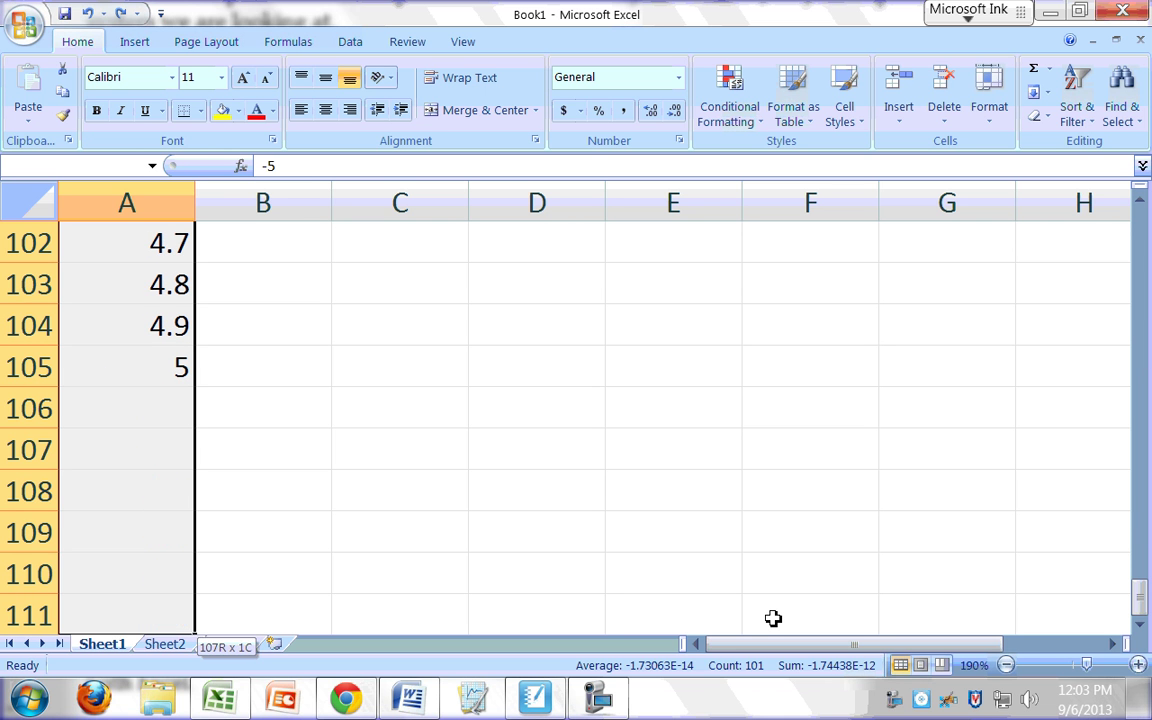
pyautogui.hotkey('shift', 'Up')
pyautogui.hotkey('shift', 'Up')
pyautogui.hotkey('shift', 'Up')
pyautogui.hotkey('shift', 'Up')
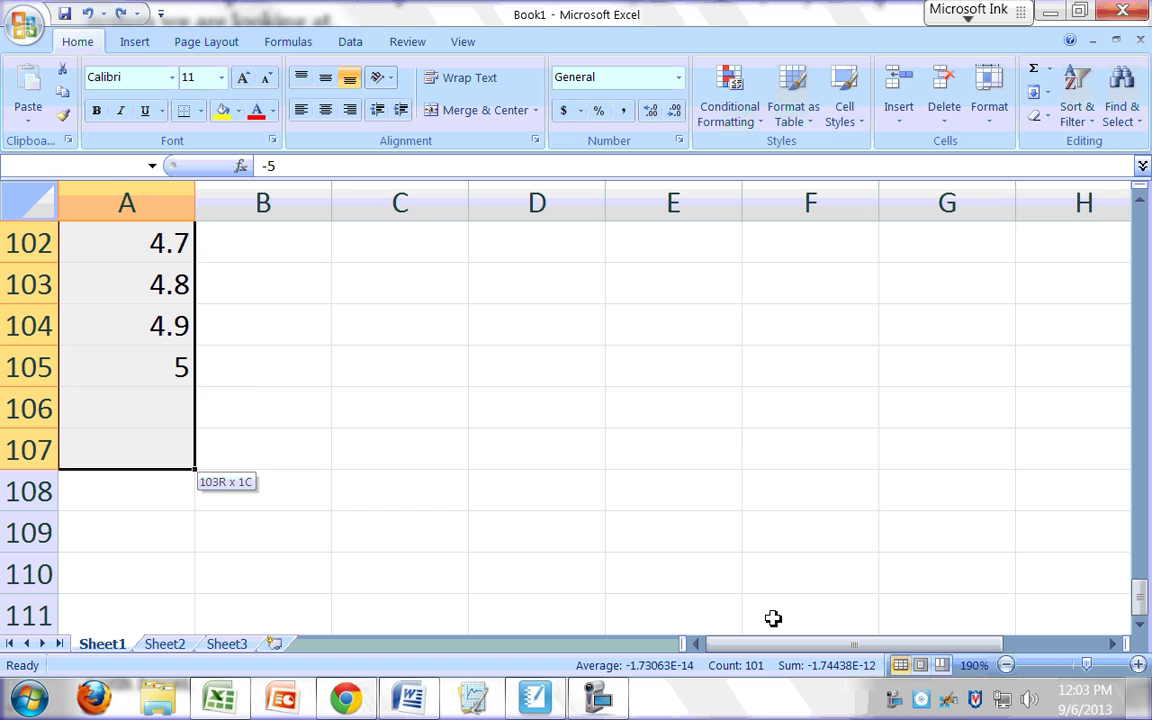
pyautogui.hotkey('shift', 'Up')
pyautogui.hotkey('shift', 'Up')
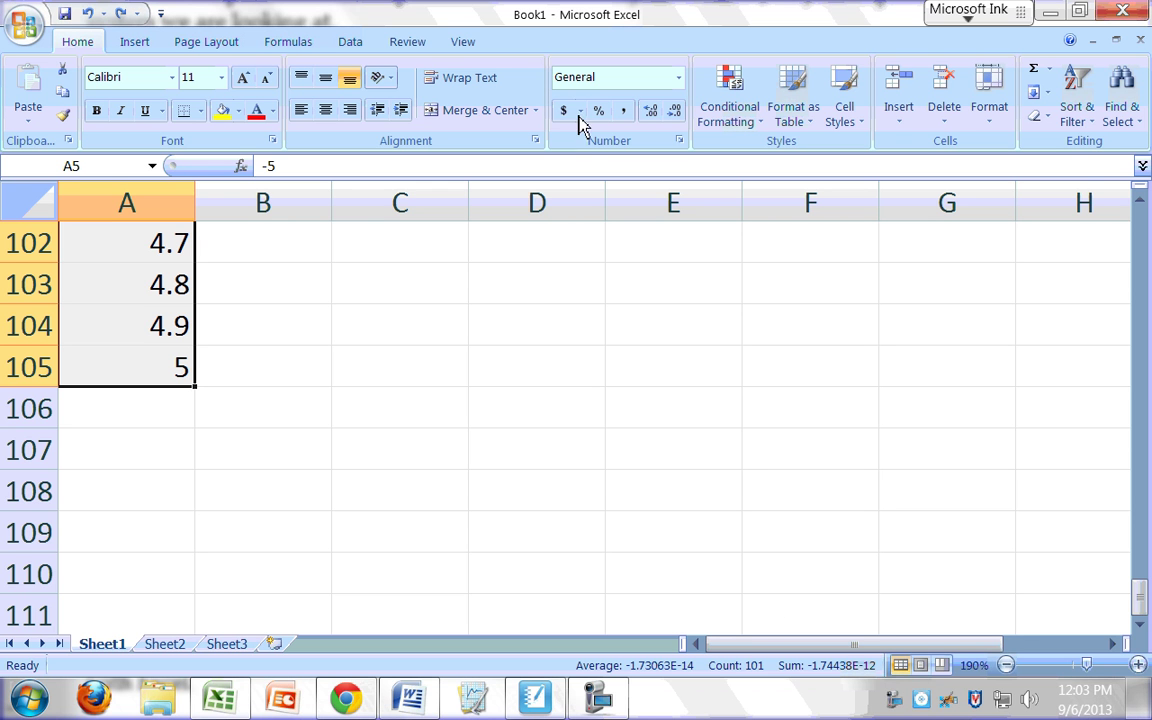
pyautogui.rightClick(123, 272)
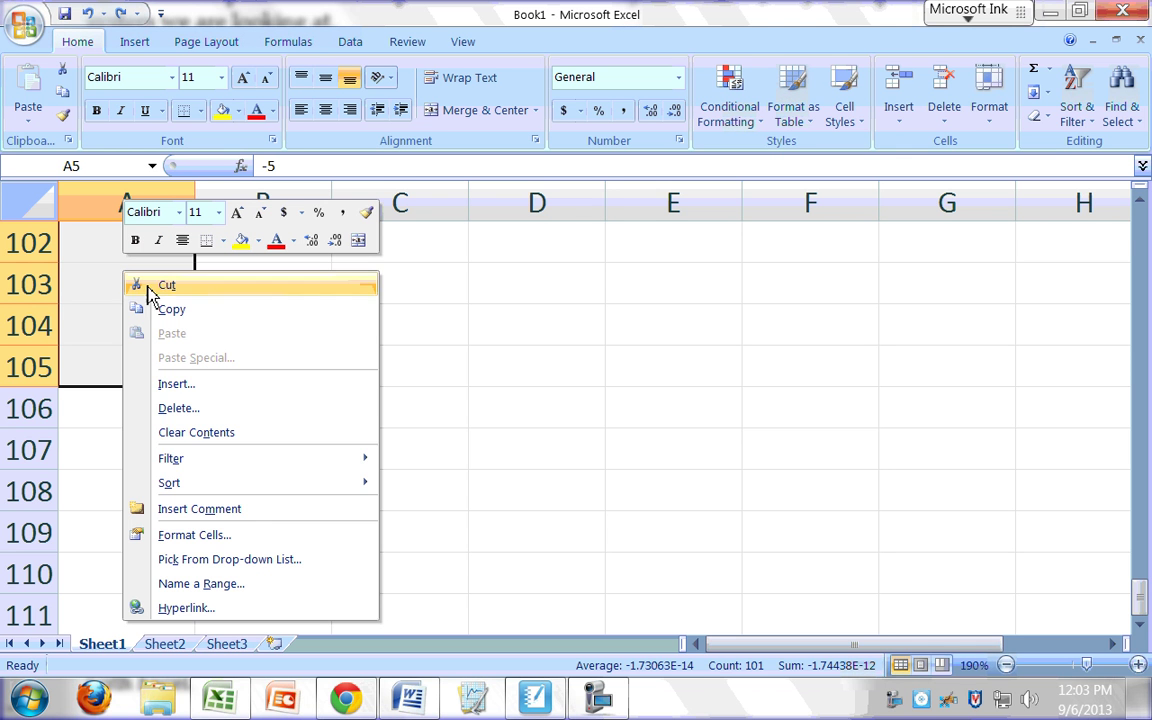
pyautogui.click(240, 541)
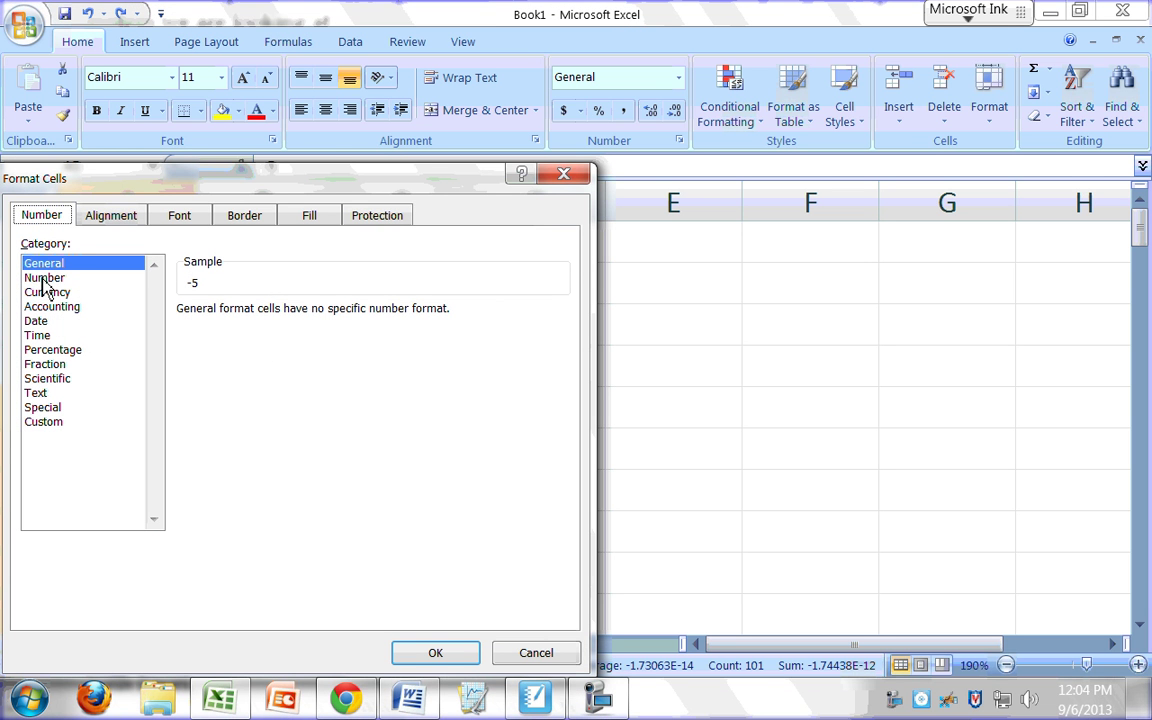
pyautogui.click(55, 277)
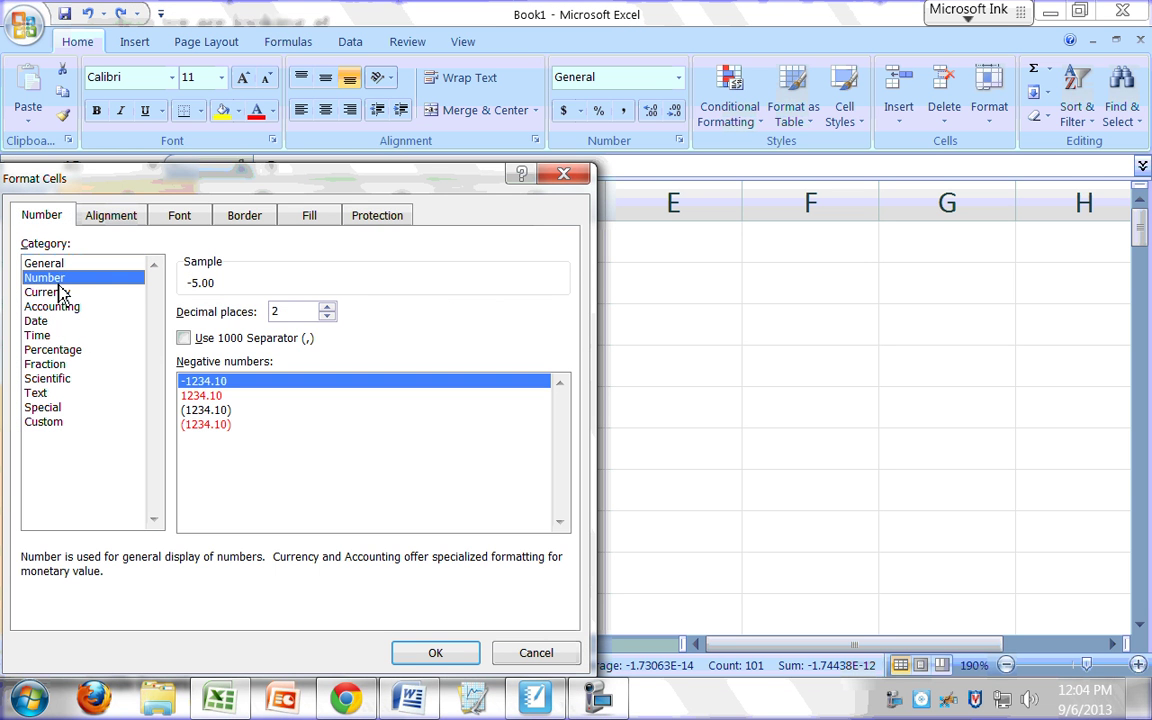
pyautogui.click(327, 316)
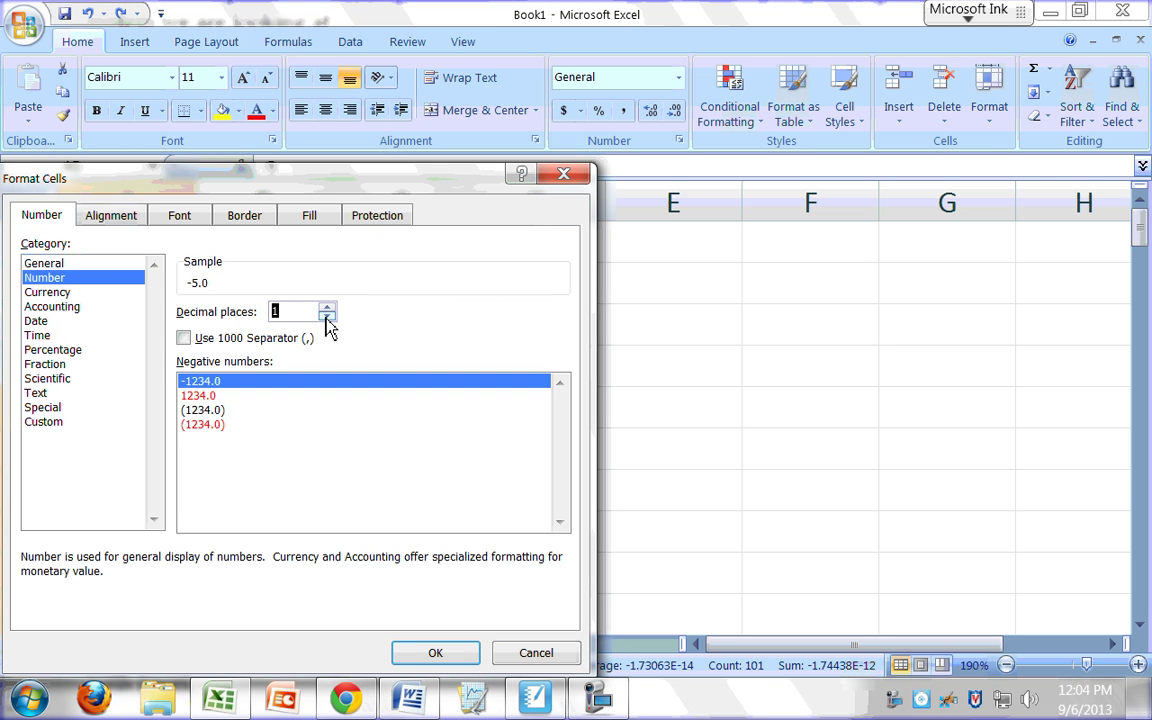
pyautogui.click(435, 653)
# Step: Examine the formatted X values down column A to the last row, including the exact stored value in cell A55
pyautogui.click(134, 522)
pyautogui.scroll(-6, 134, 522)
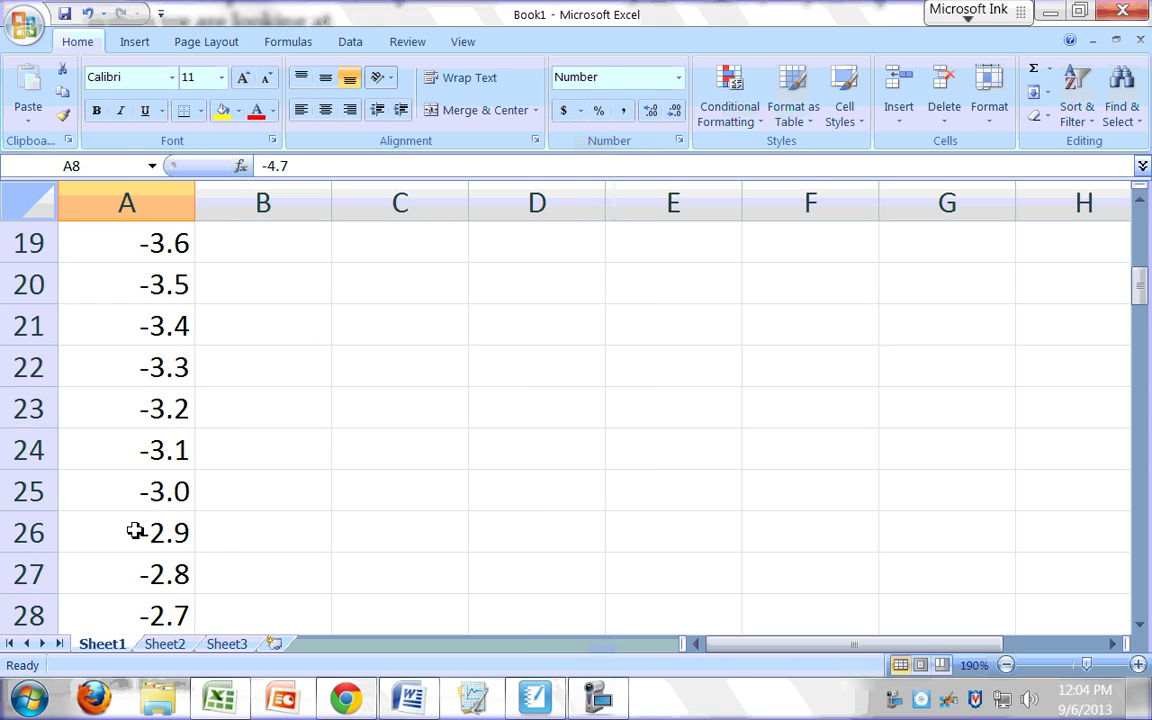
pyautogui.scroll(-13, 135, 531)
pyautogui.scroll(2, 135, 531)
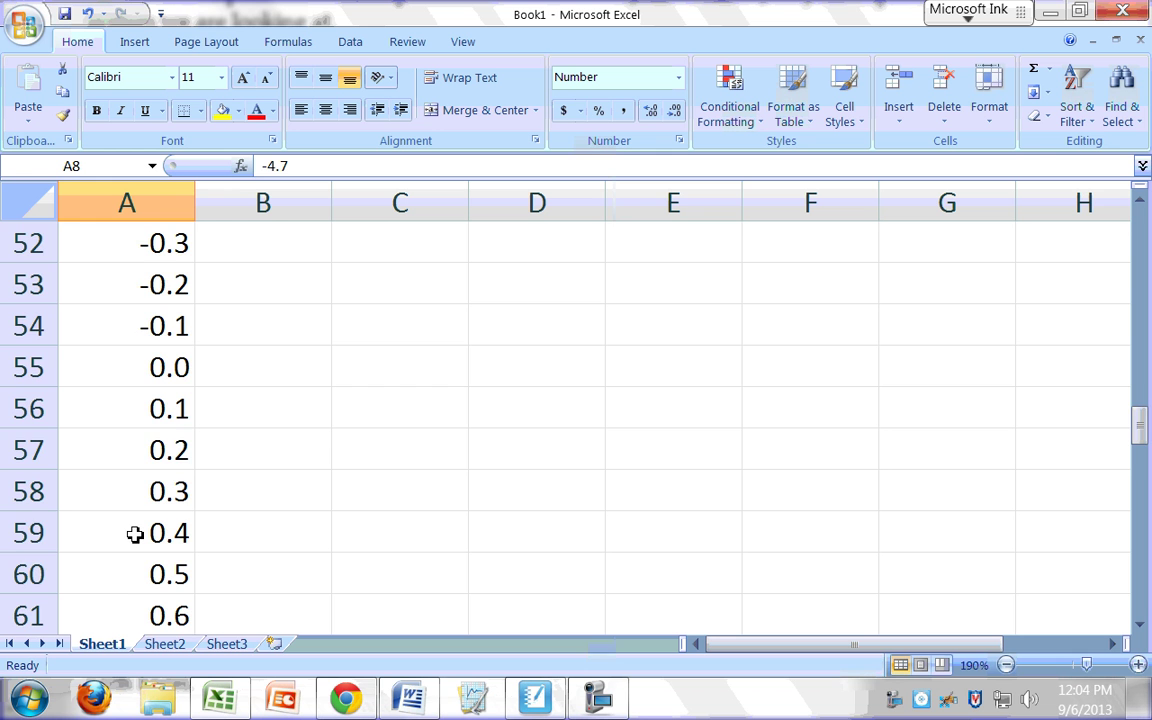
pyautogui.scroll(-16, 135, 533)
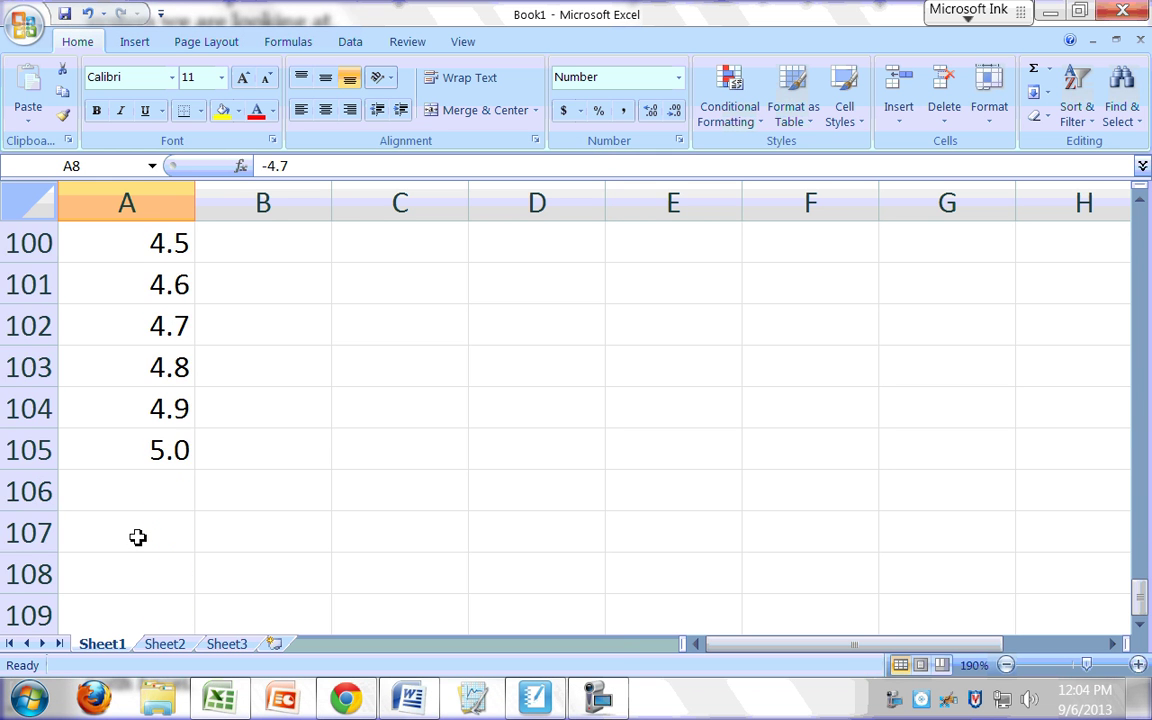
pyautogui.scroll(7, 138, 537)
pyautogui.scroll(-1, 136, 535)
pyautogui.scroll(2, 136, 535)
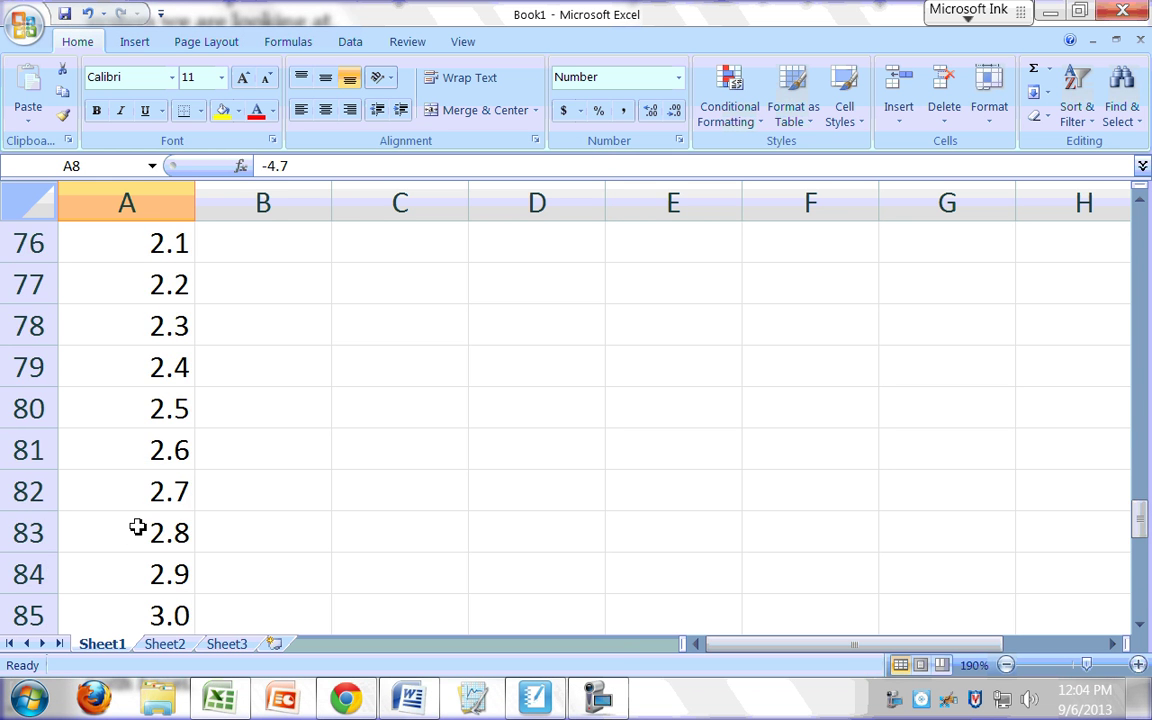
pyautogui.scroll(3, 137, 528)
pyautogui.scroll(-5, 137, 528)
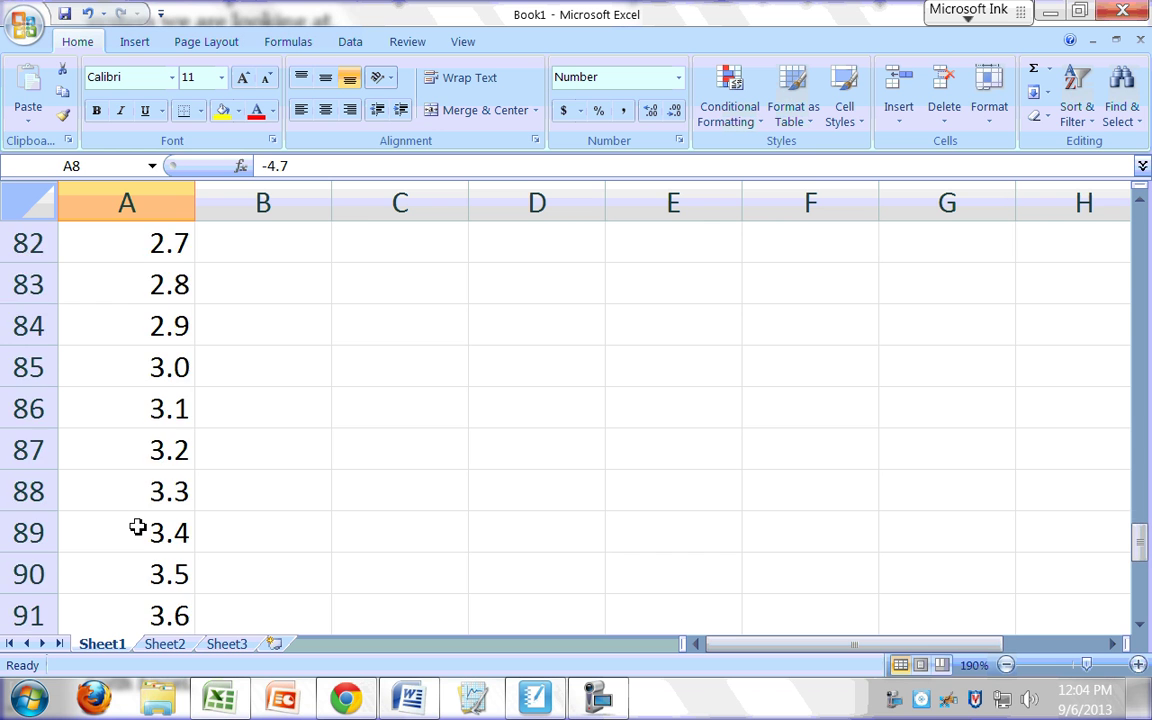
pyautogui.scroll(8, 137, 528)
pyautogui.scroll(5, 137, 528)
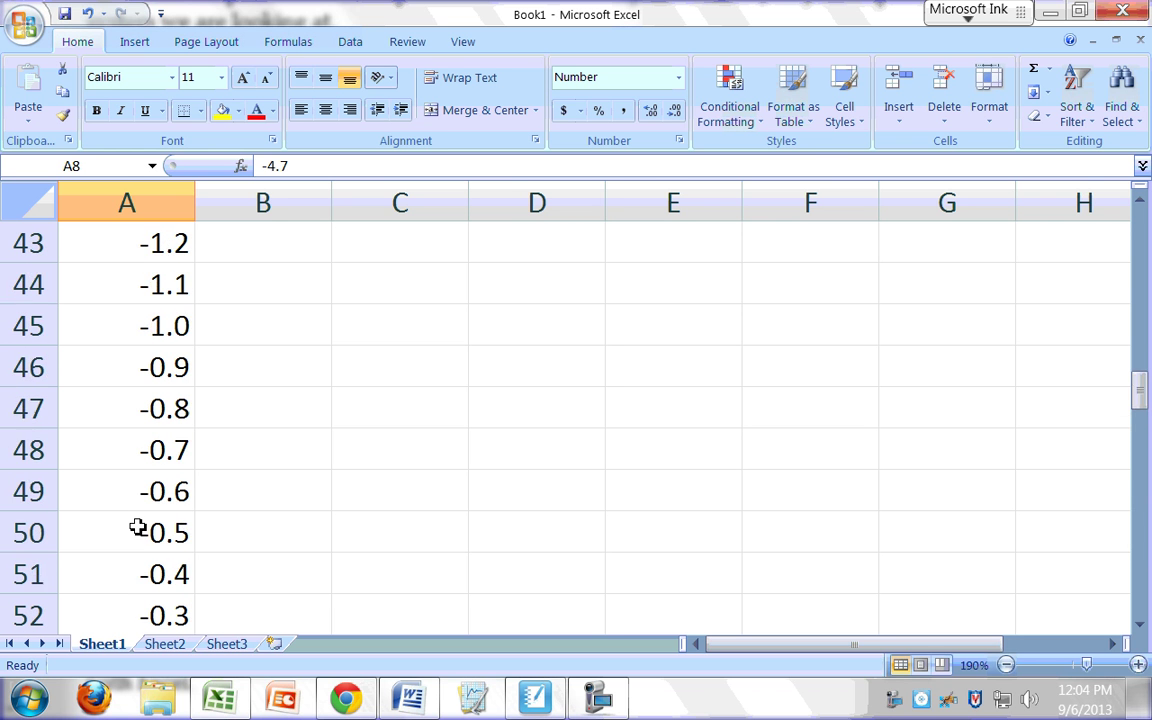
pyautogui.scroll(-2, 137, 528)
pyautogui.click(123, 489)
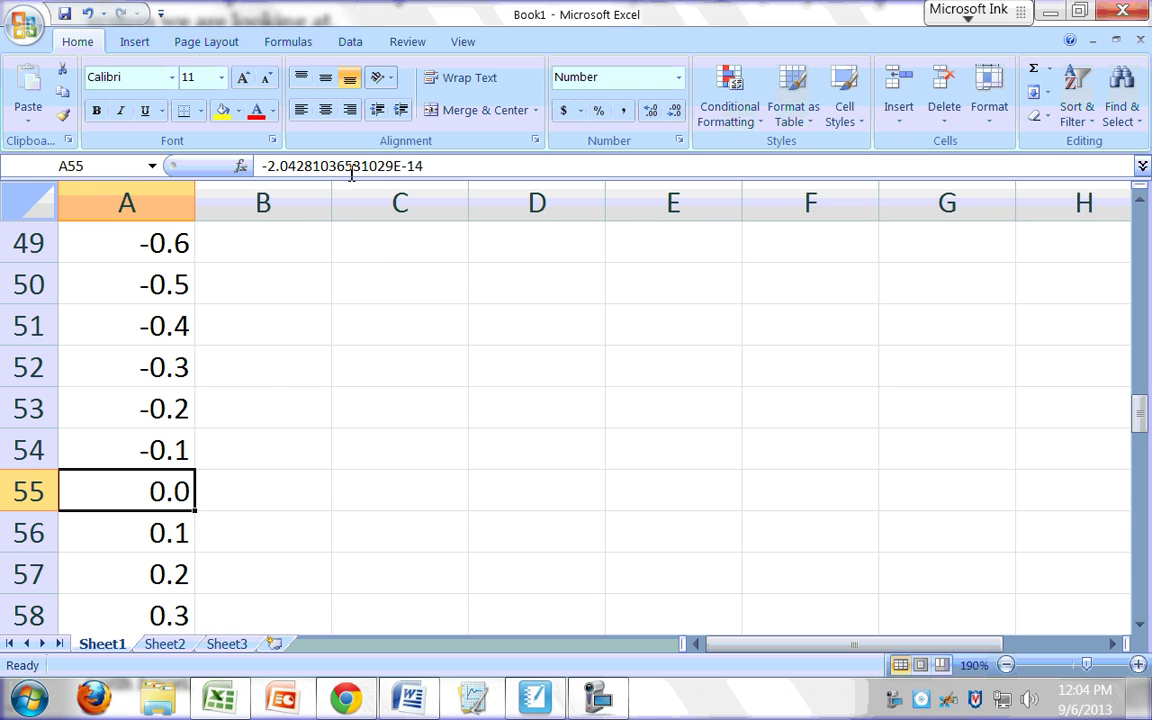
# Step: Begin the Y formula in cell B5 with the Ymax cell multiplied by an exponential, as =B1*exp(
pyautogui.click(268, 377)
pyautogui.scroll(14, 272, 380)
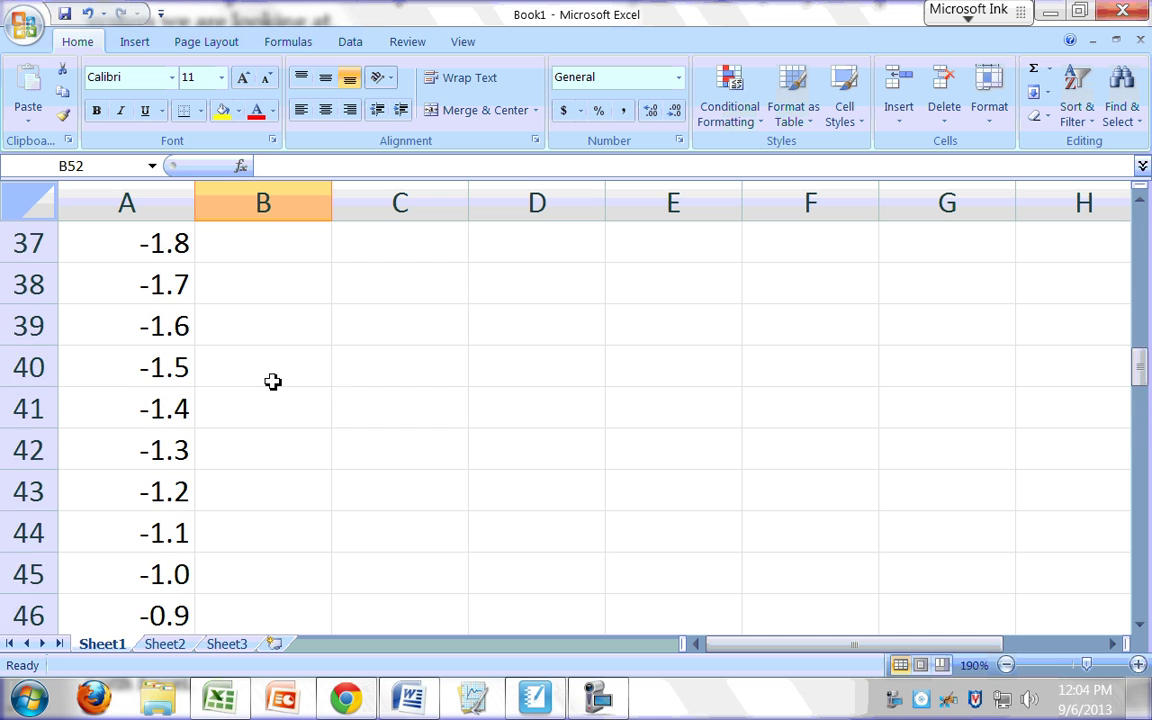
pyautogui.scroll(2, 272, 381)
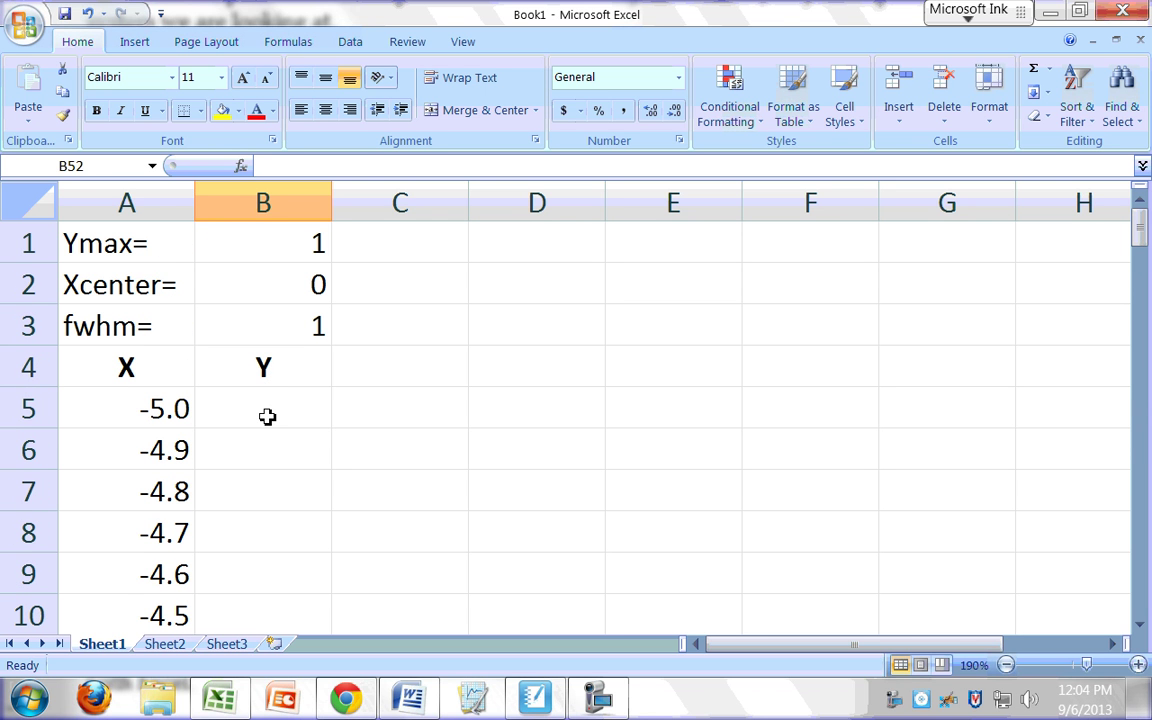
pyautogui.click(267, 414)
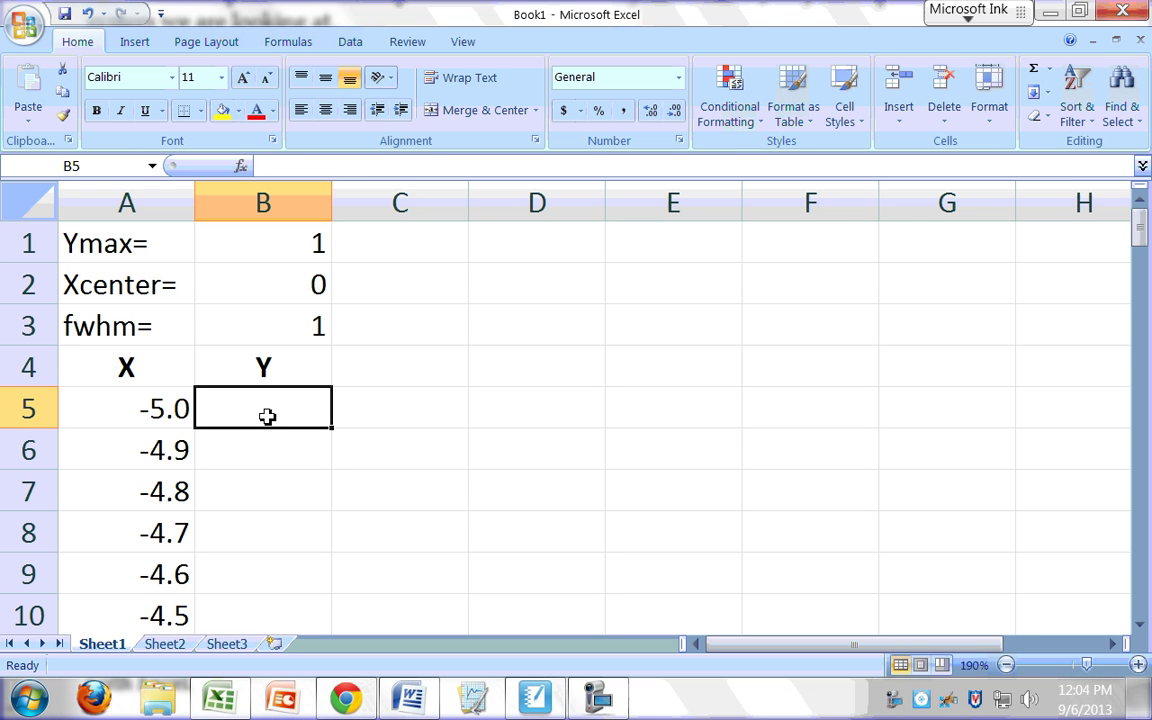
pyautogui.write('=')
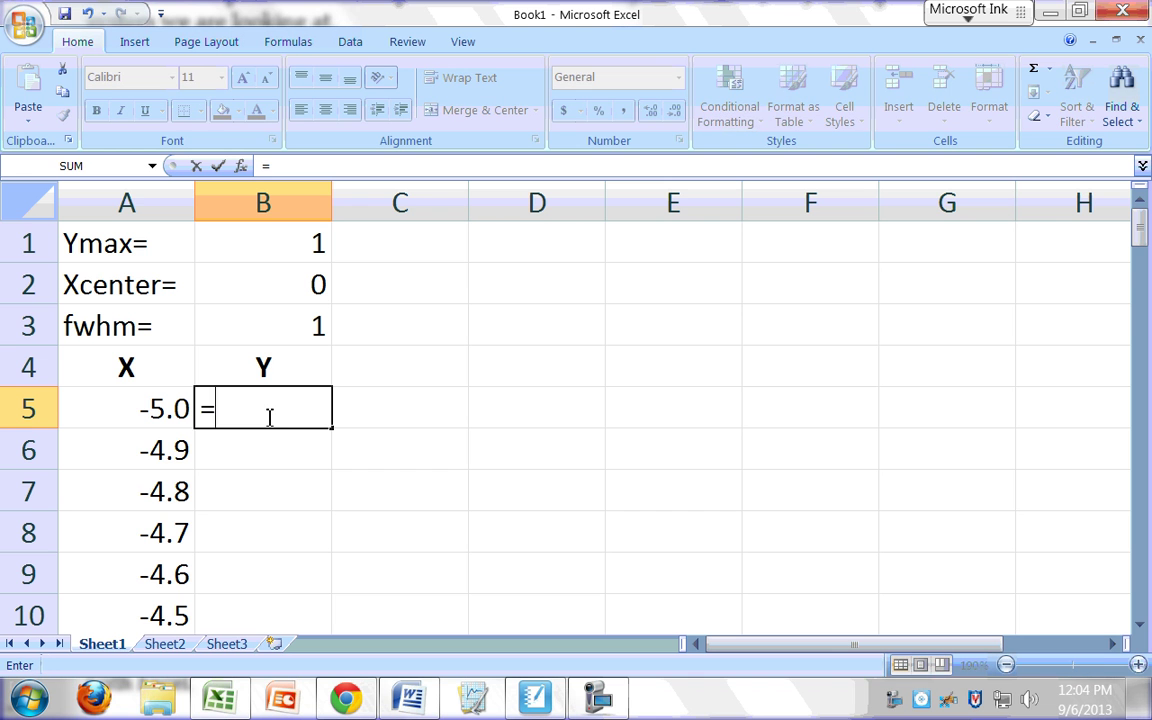
pyautogui.press('Escape')
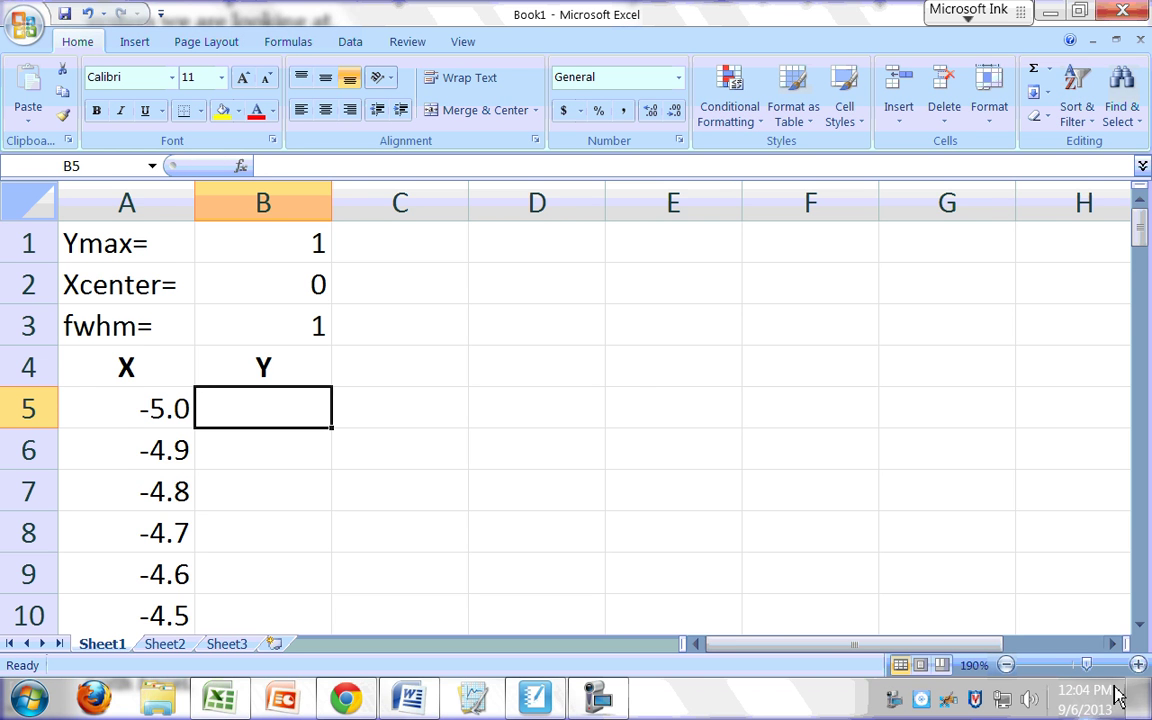
pyautogui.scroll(2, 1022, 600)
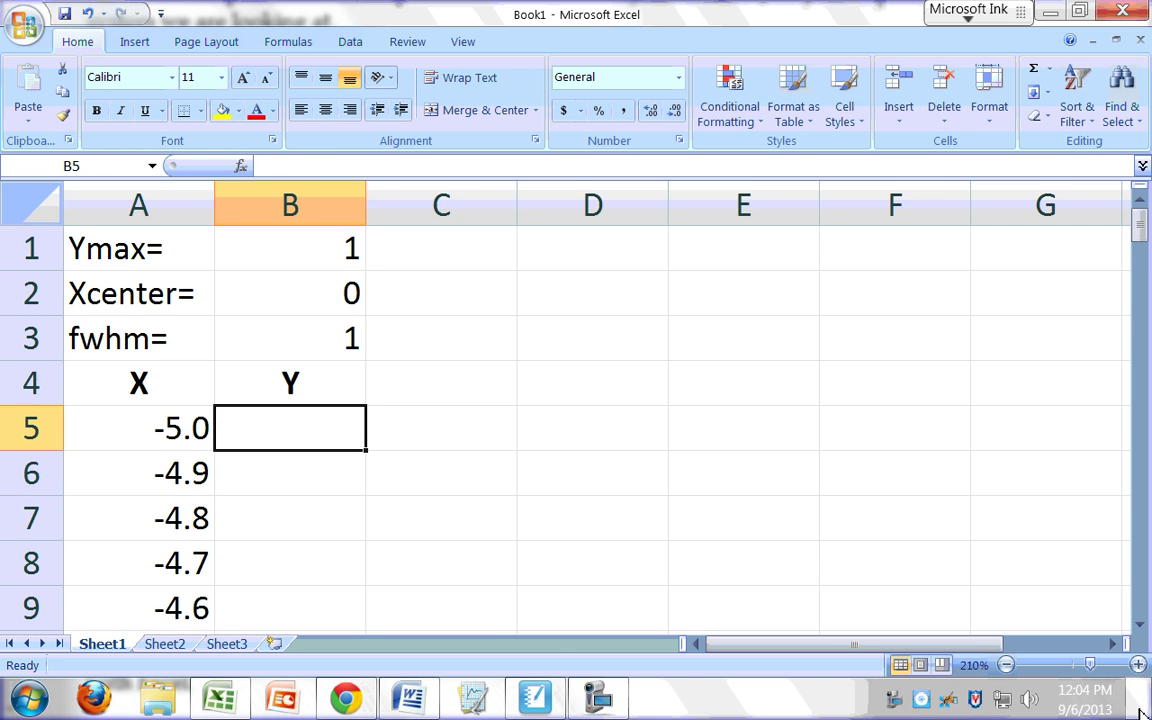
pyautogui.click(1138, 665)
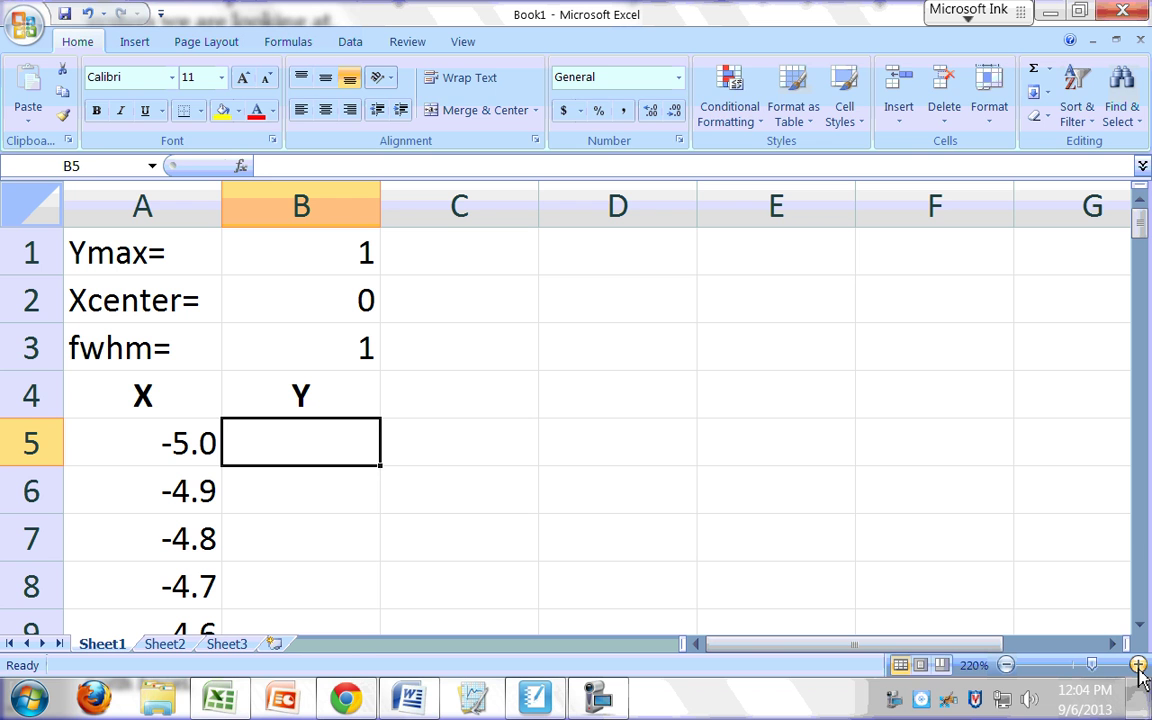
pyautogui.write('=')
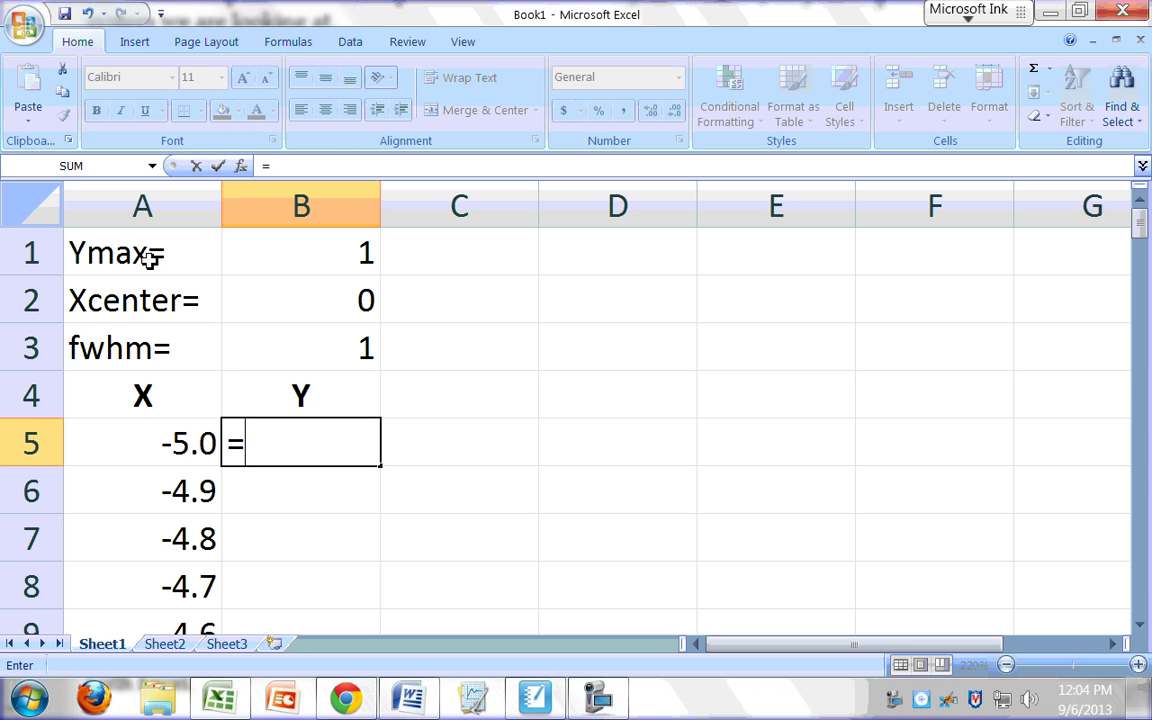
pyautogui.click(323, 257)
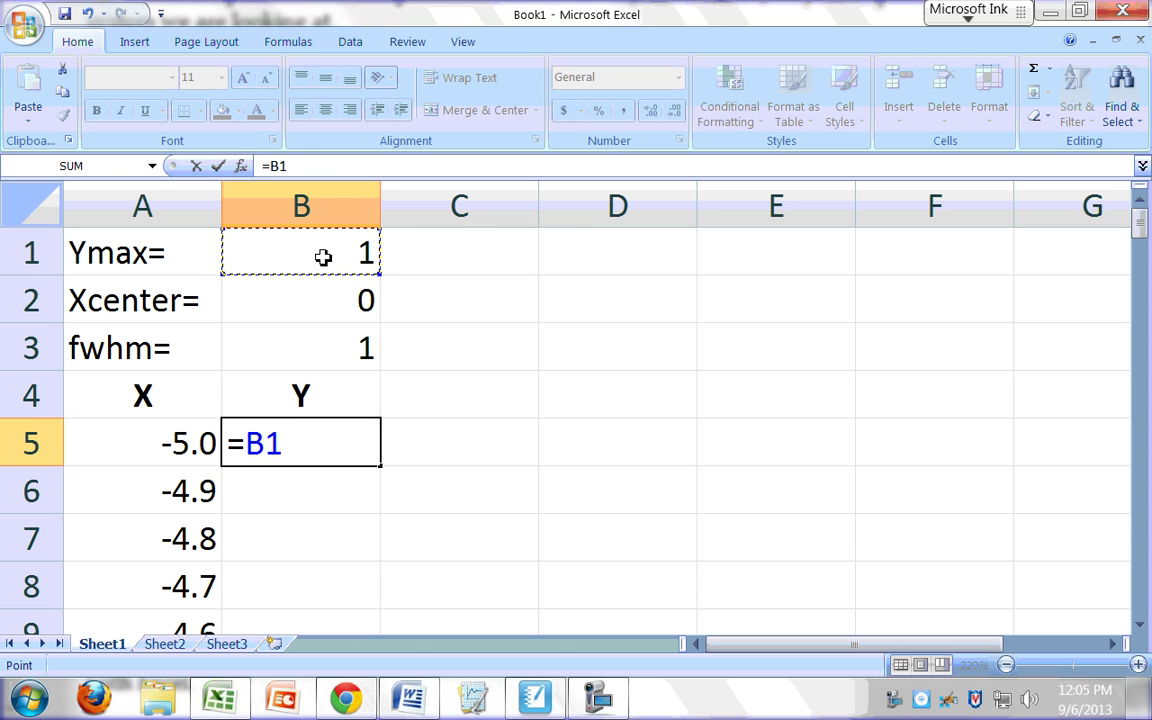
pyautogui.write('*exp')
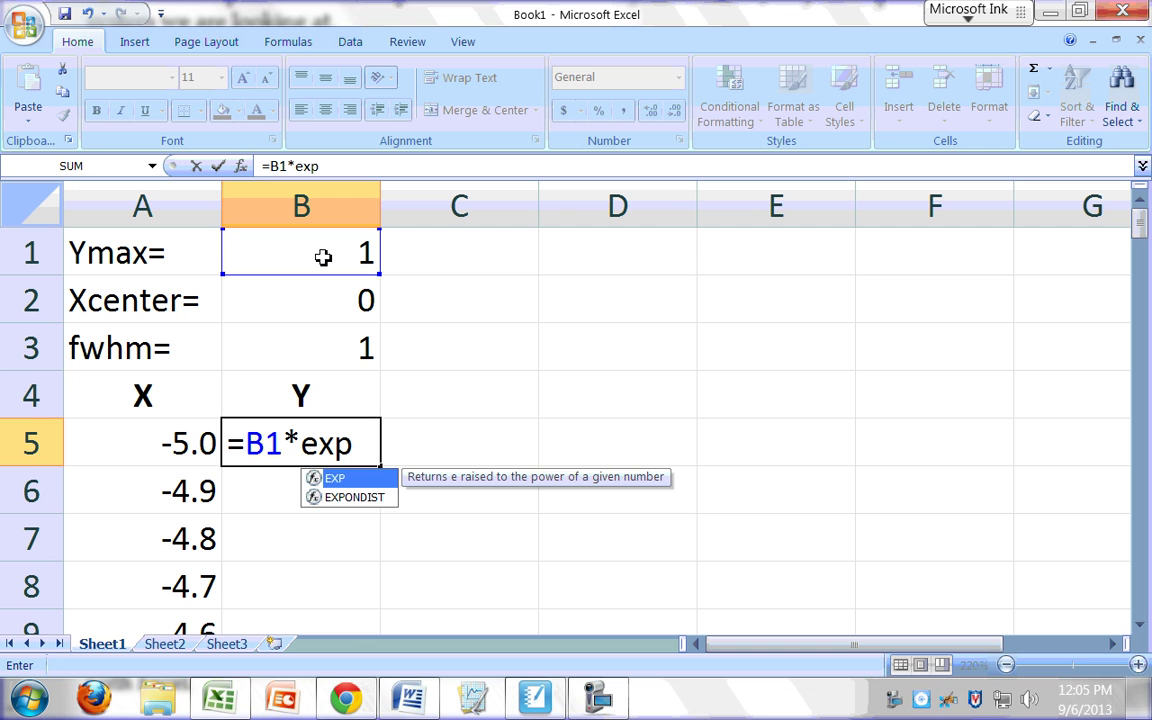
pyautogui.write('(')
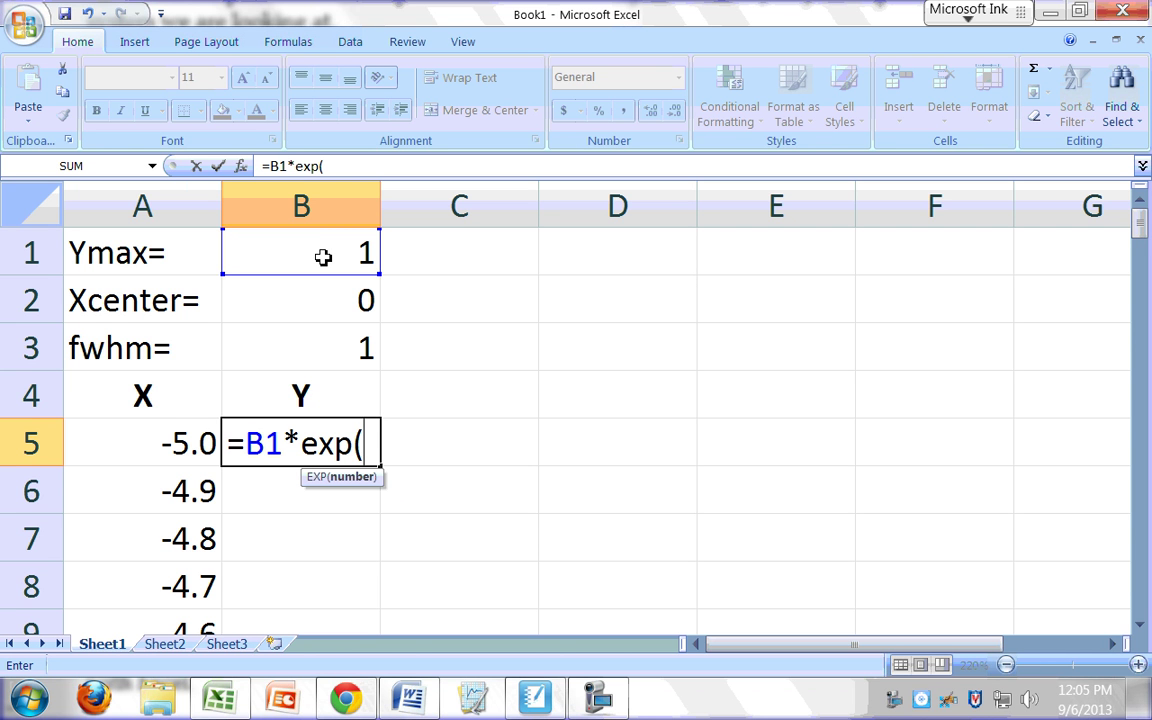
# Step: Continue the B5 formula inside the exponential with -4*ln(2)*(A5-B2)^2, referencing the first X value and Xcenter
pyautogui.write('-4*')
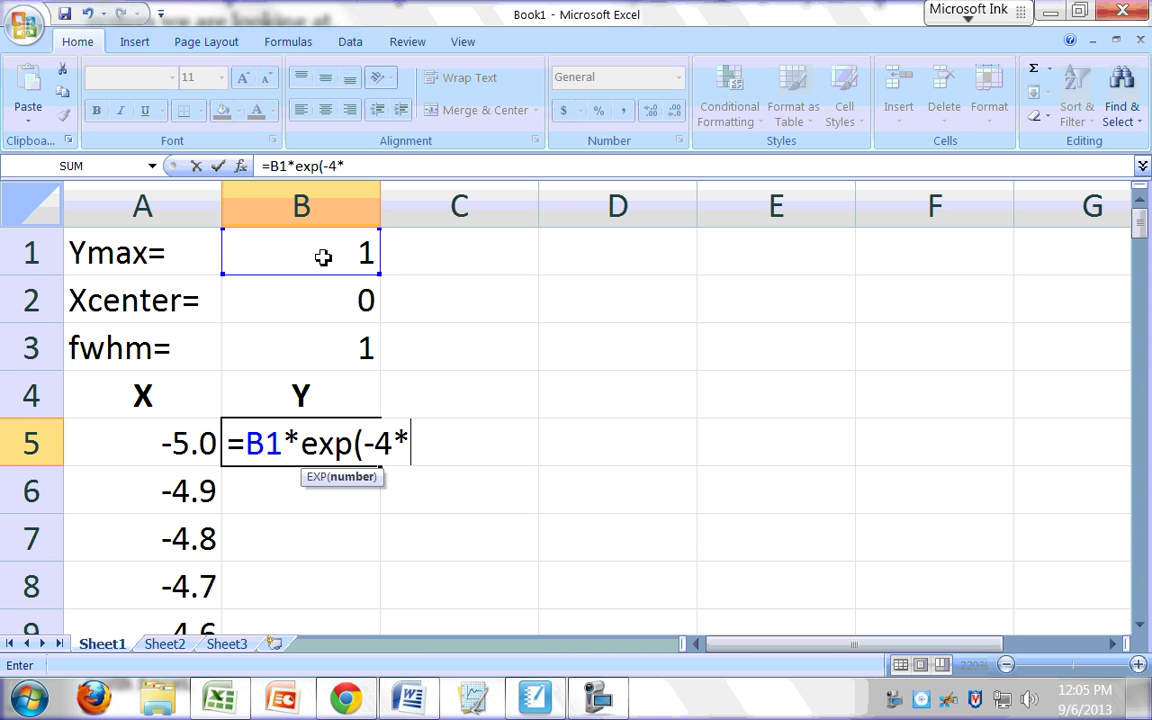
pyautogui.write('ln')
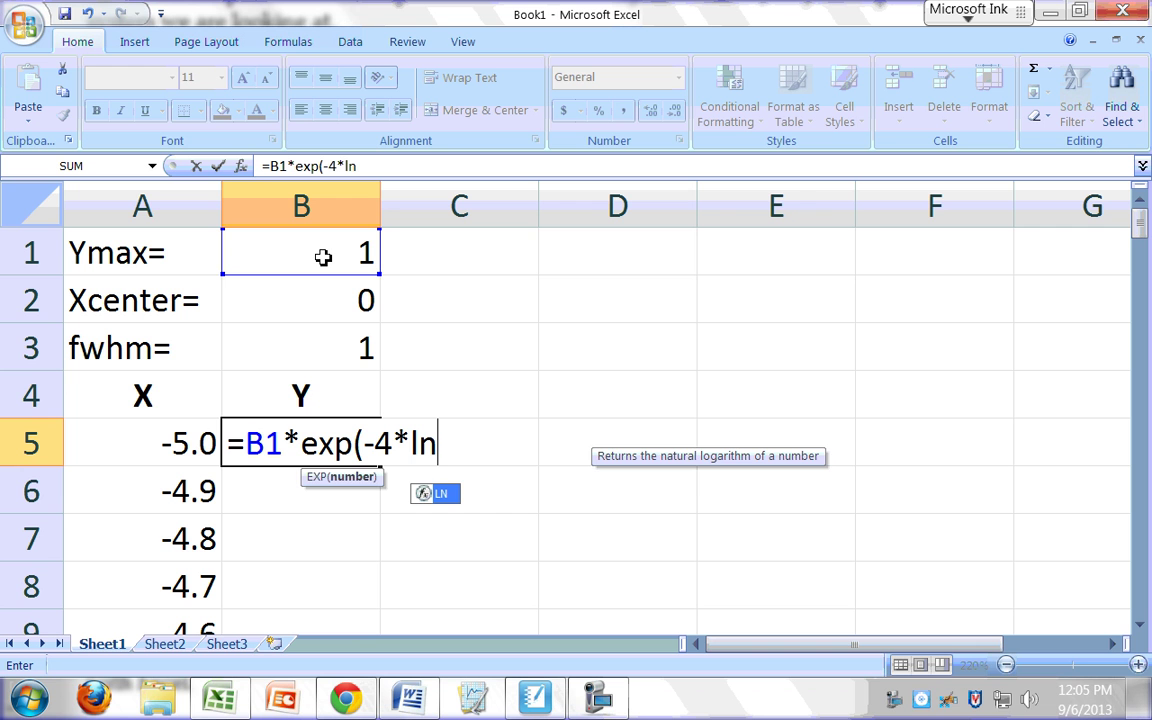
pyautogui.write('(')
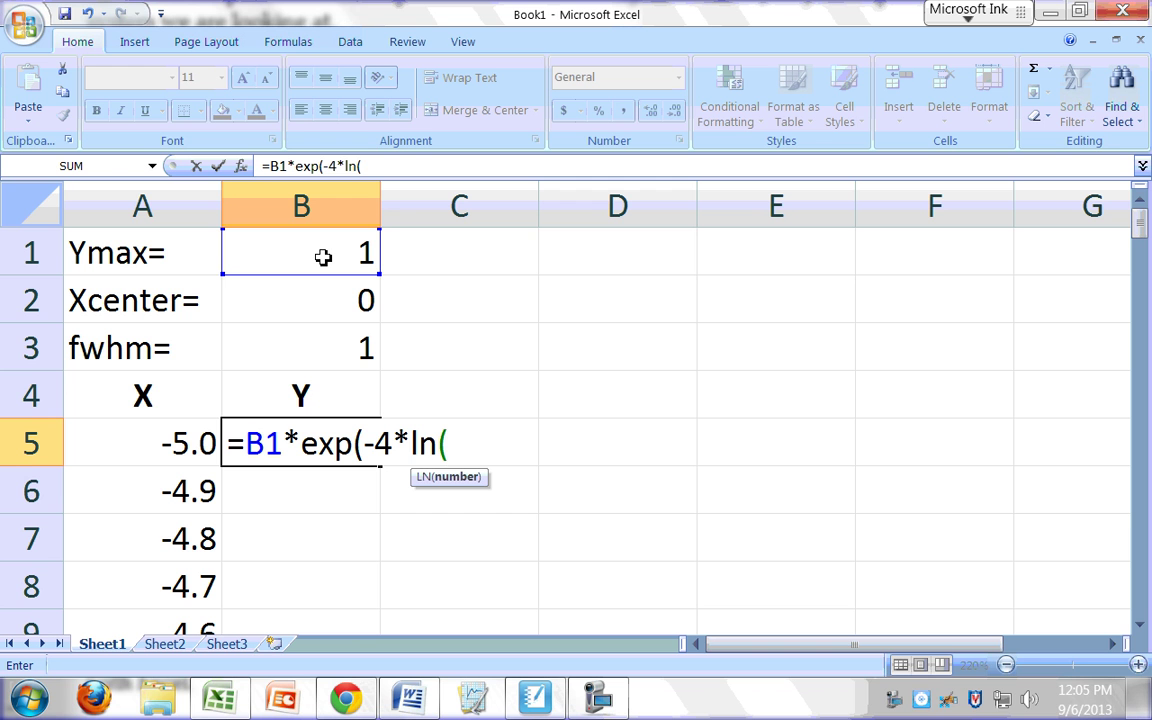
pyautogui.write('2)')
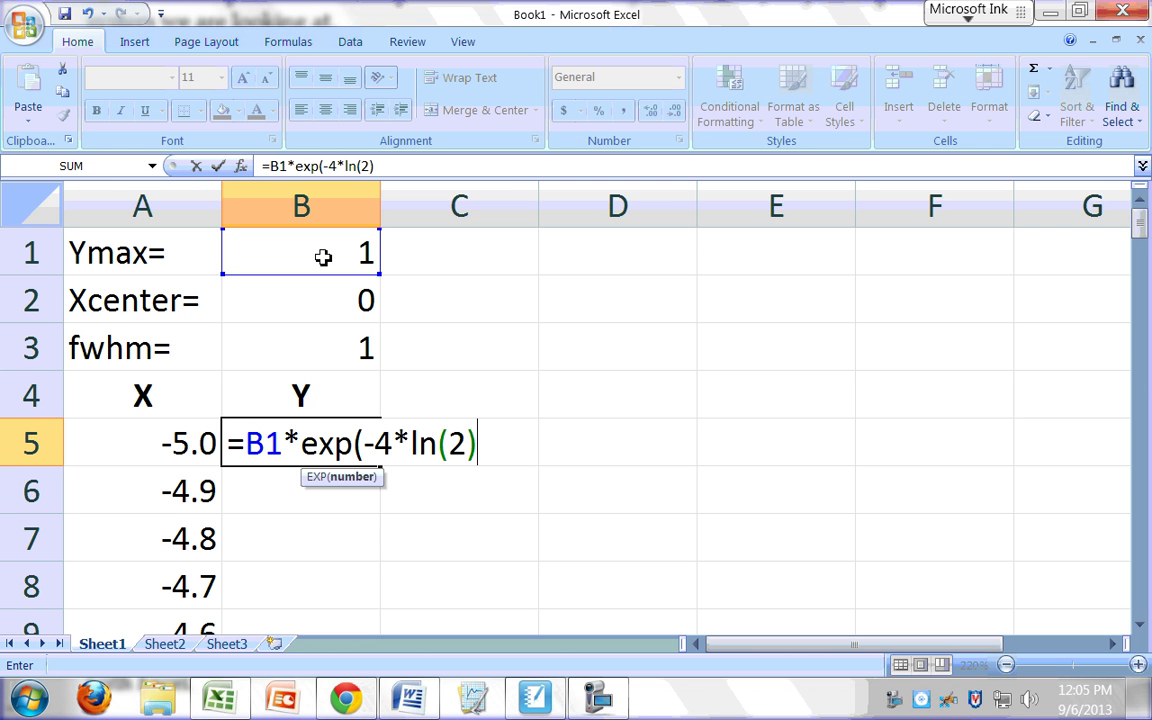
pyautogui.write('*(')
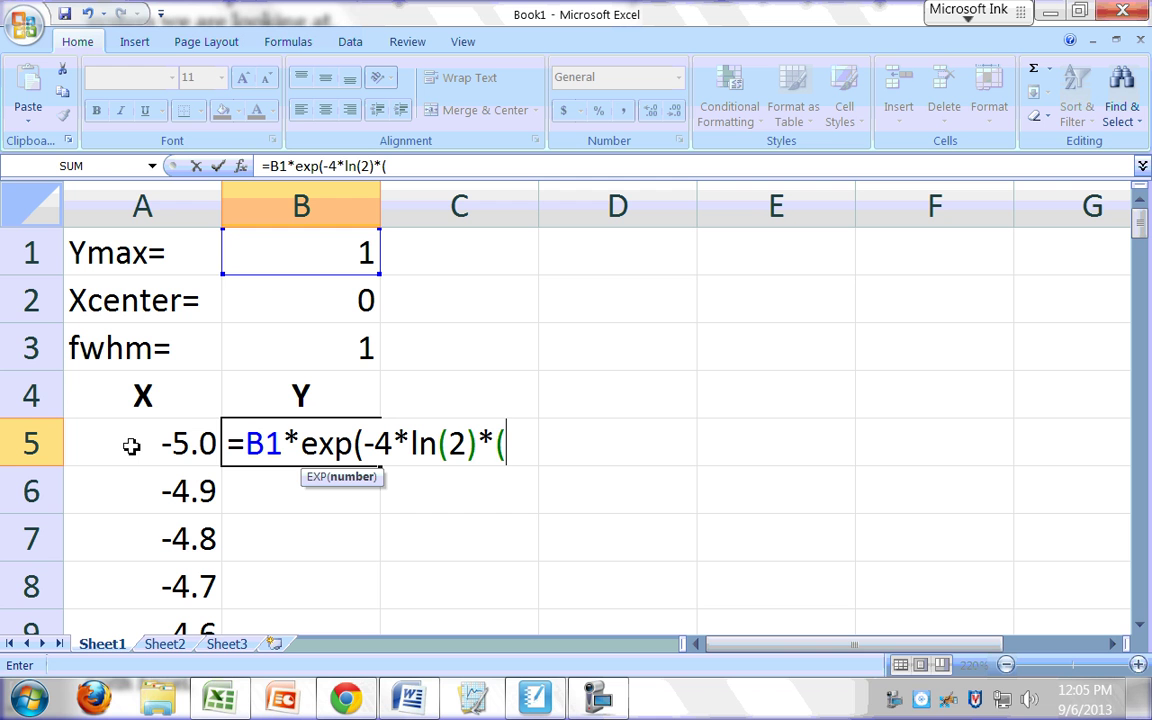
pyautogui.click(168, 444)
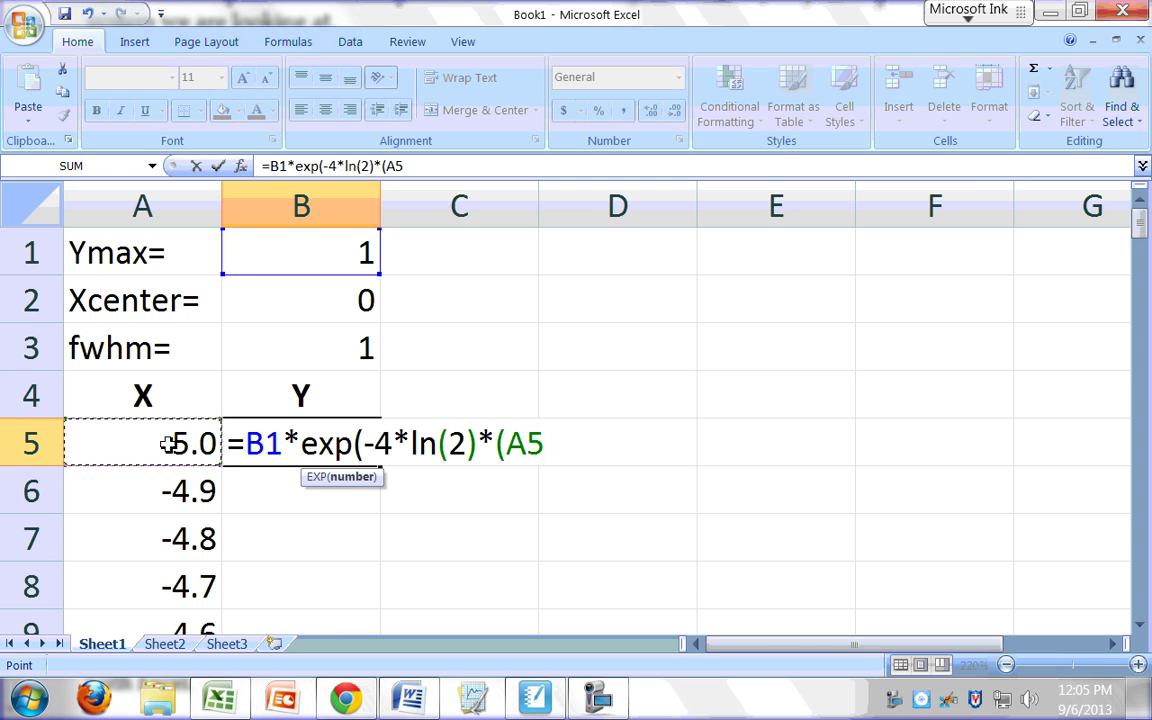
pyautogui.write('-')
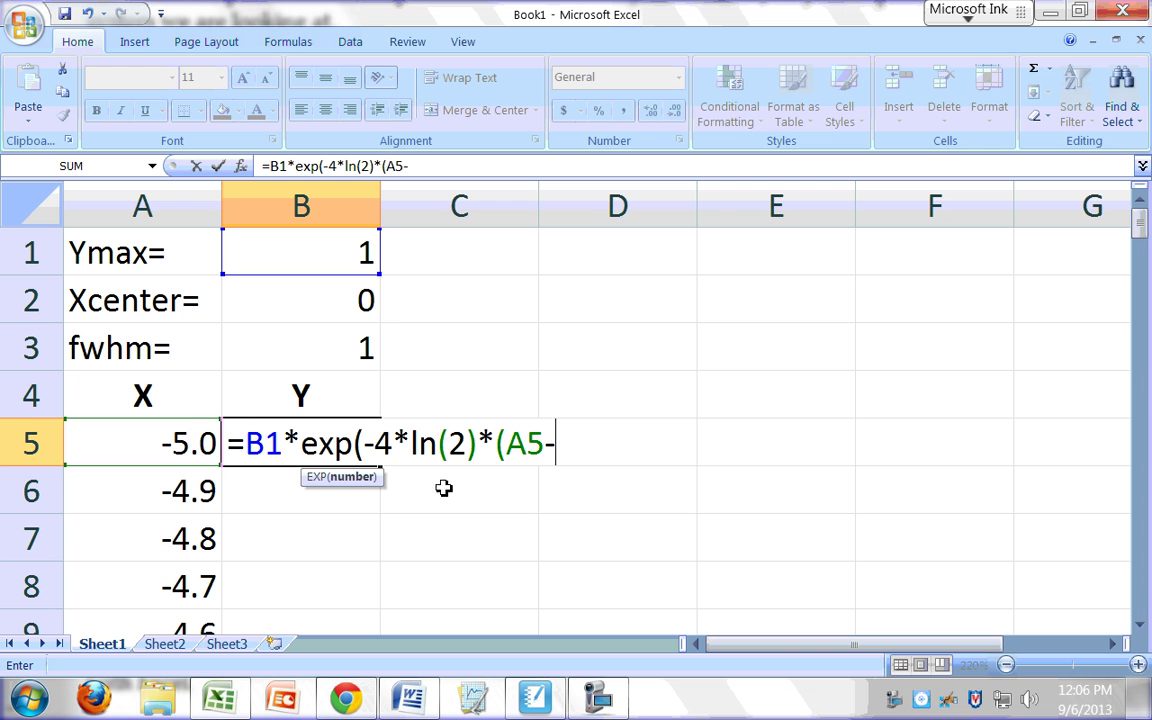
pyautogui.click(283, 305)
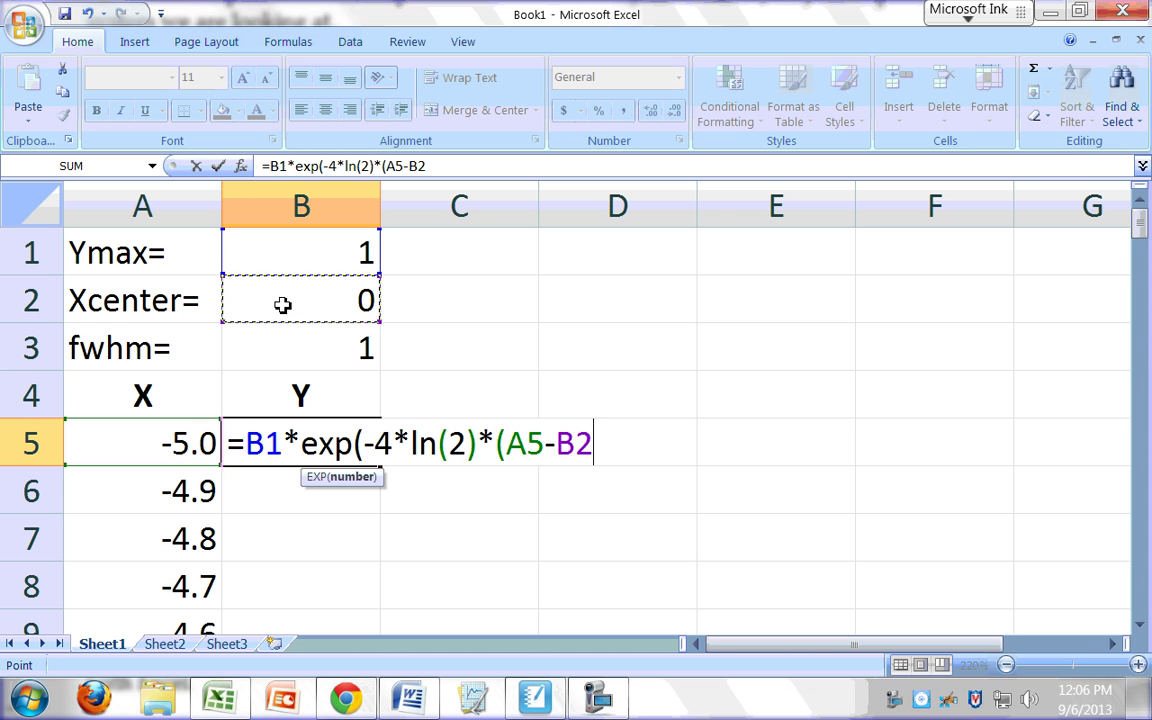
pyautogui.write(')^')
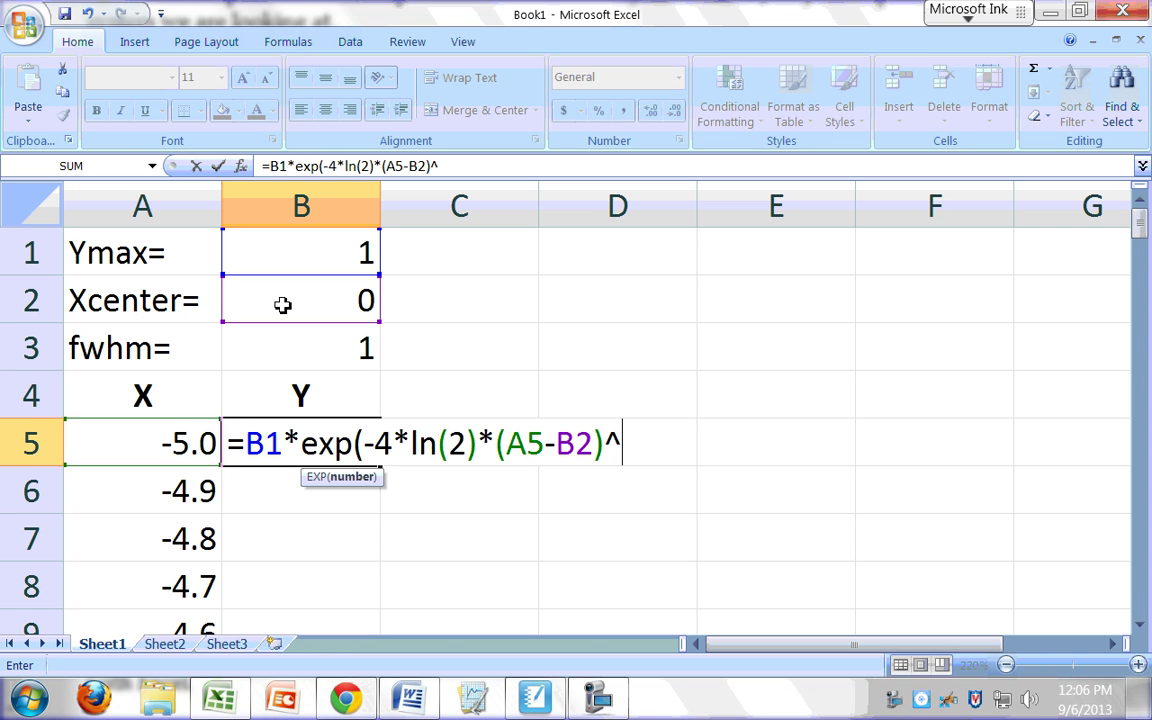
pyautogui.write('2')
# Step: Divide the exponent in B5 by the squared fwhm, B3^2, then close the parenthesis and enter the formula
pyautogui.write('/')
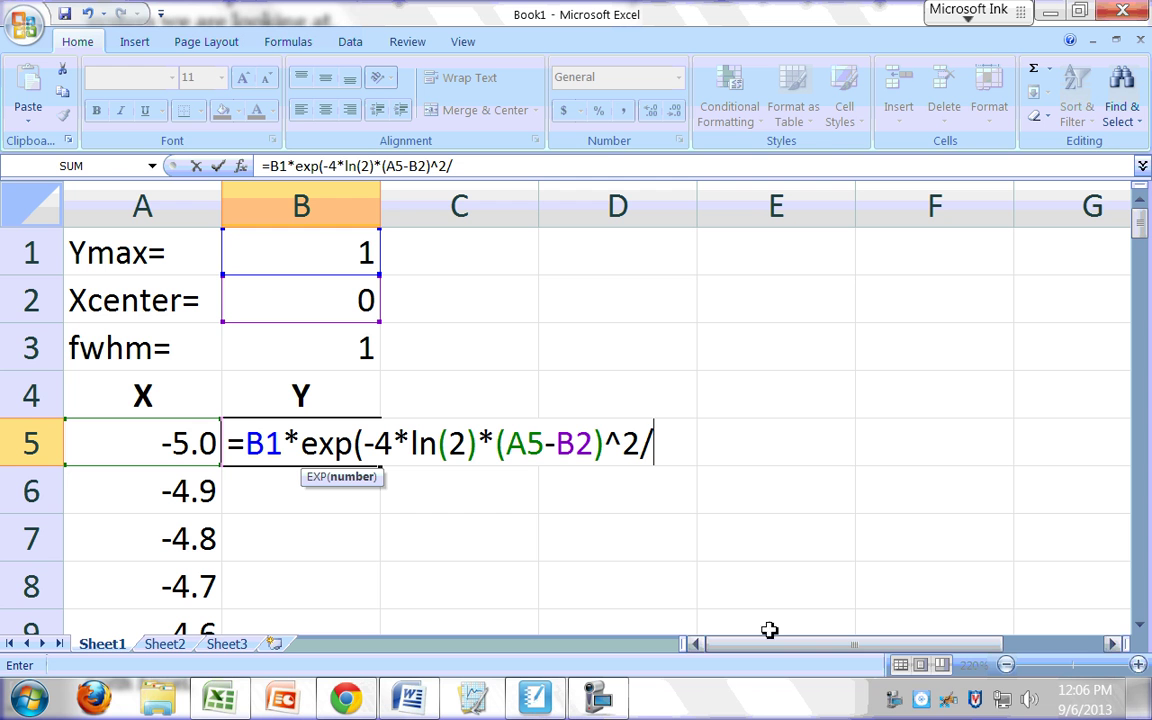
pyautogui.click(337, 353)
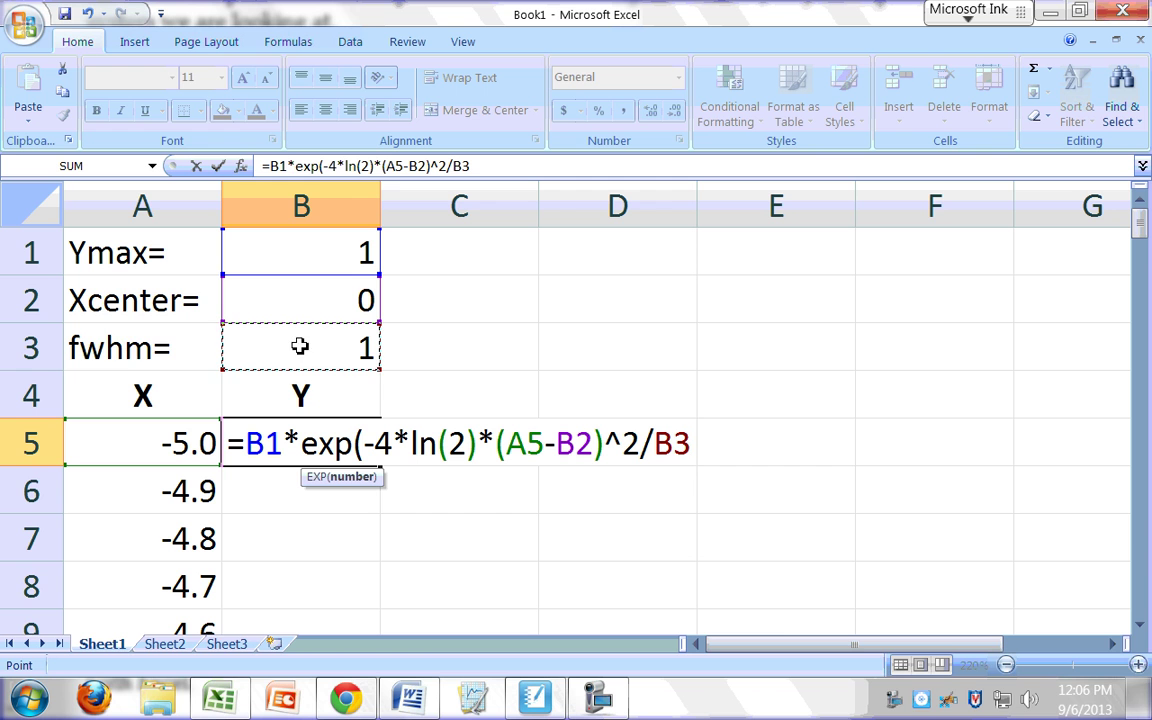
pyautogui.click(1140, 697)
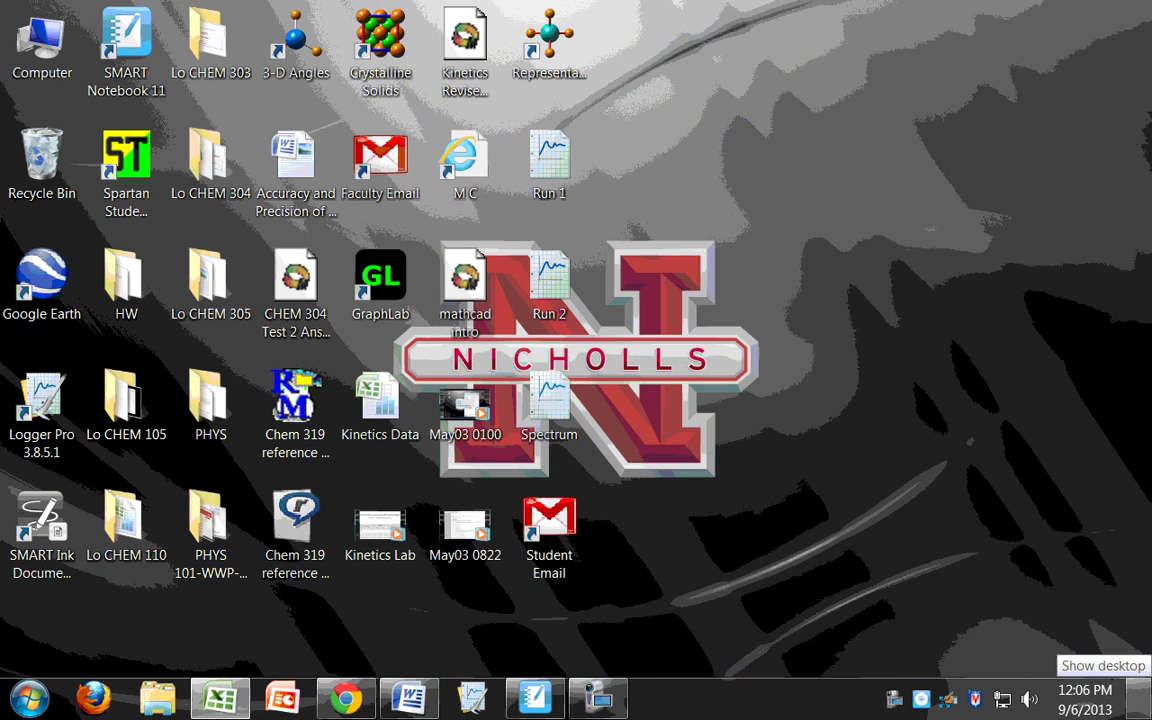
pyautogui.click(1140, 697)
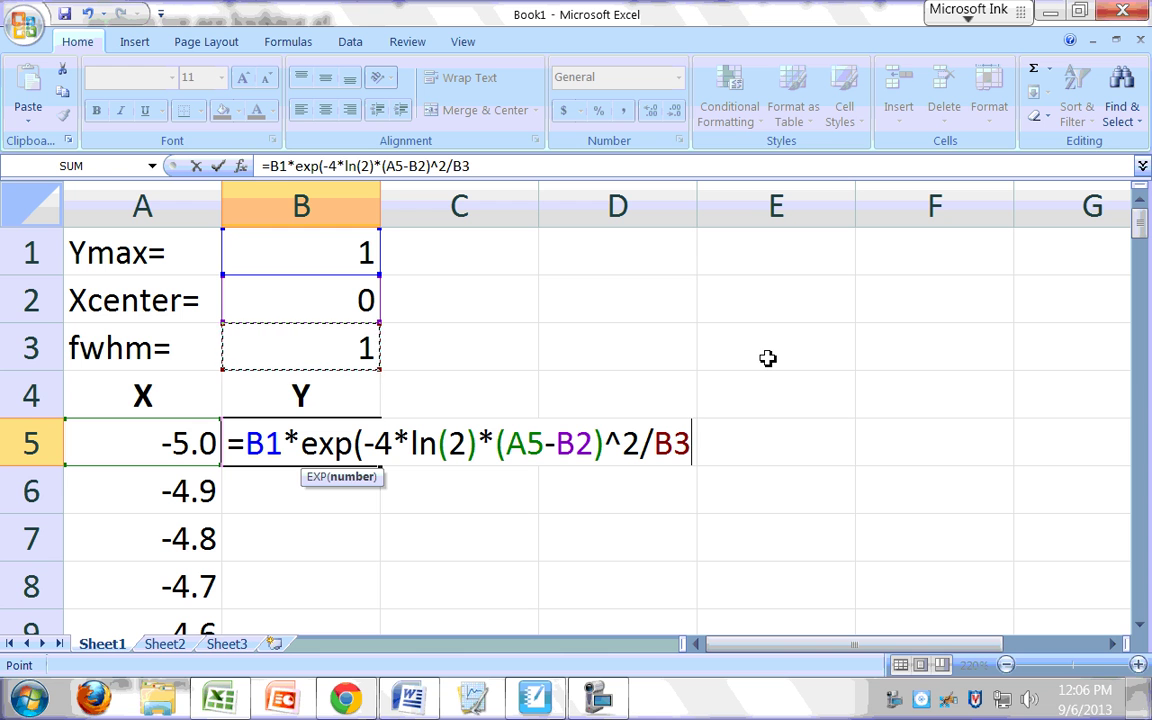
pyautogui.write('^2')
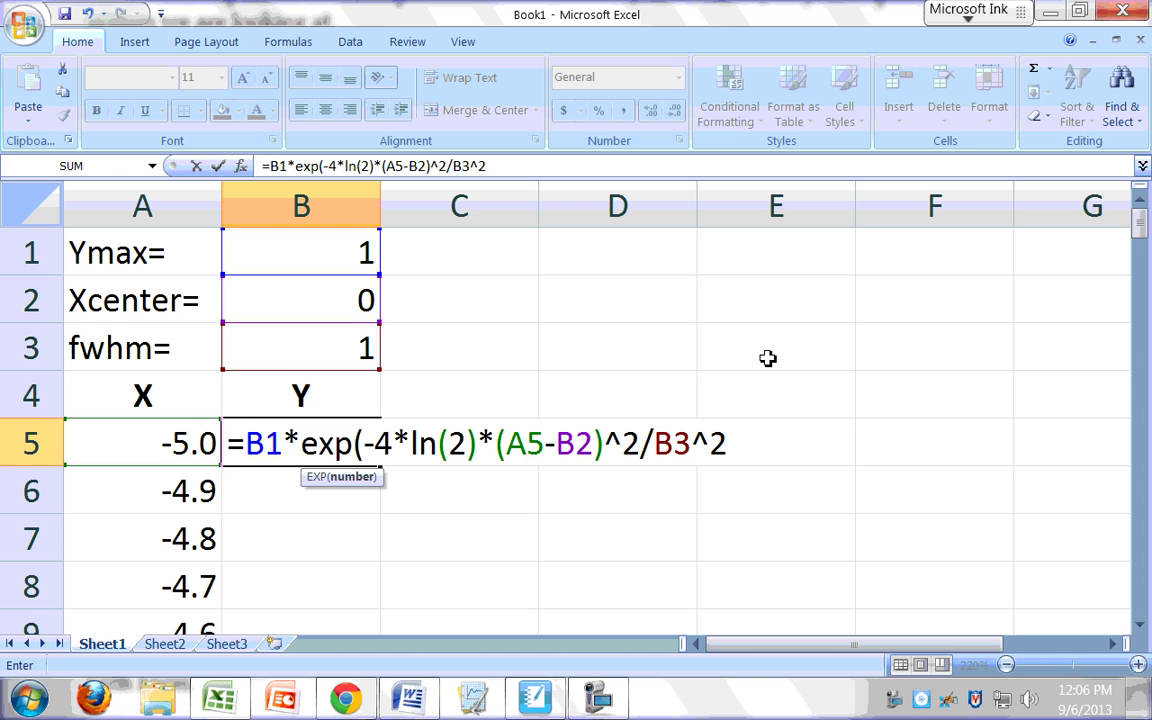
pyautogui.write(')')
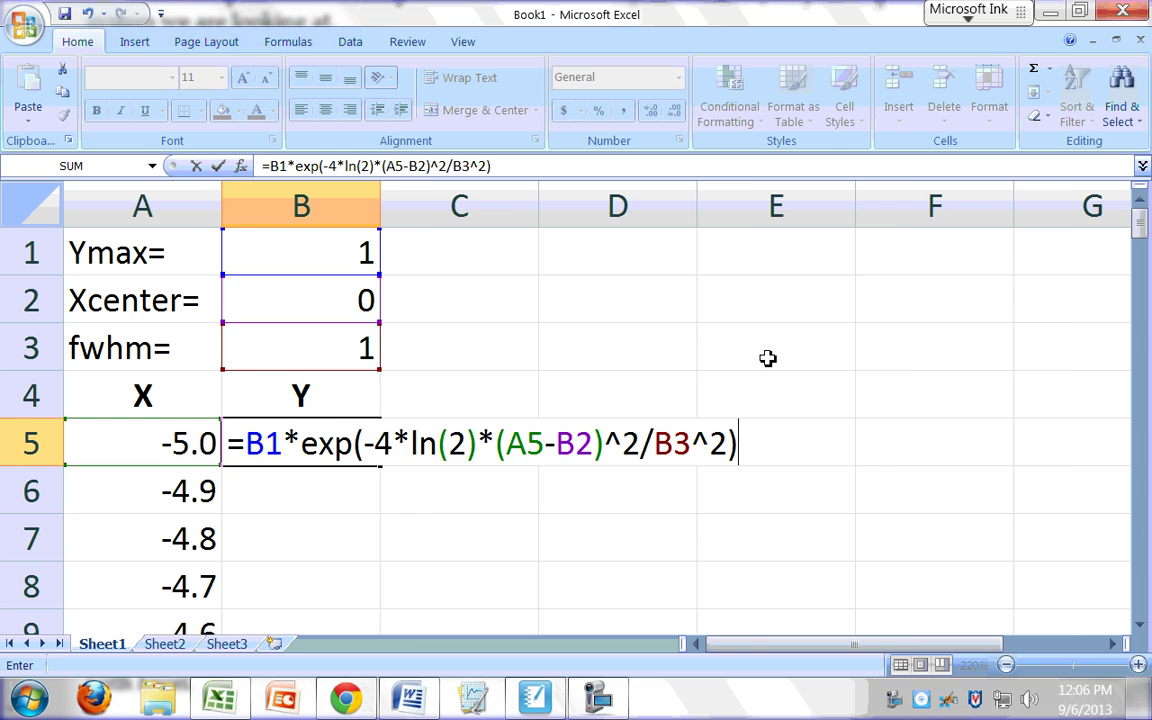
pyautogui.press('Return')
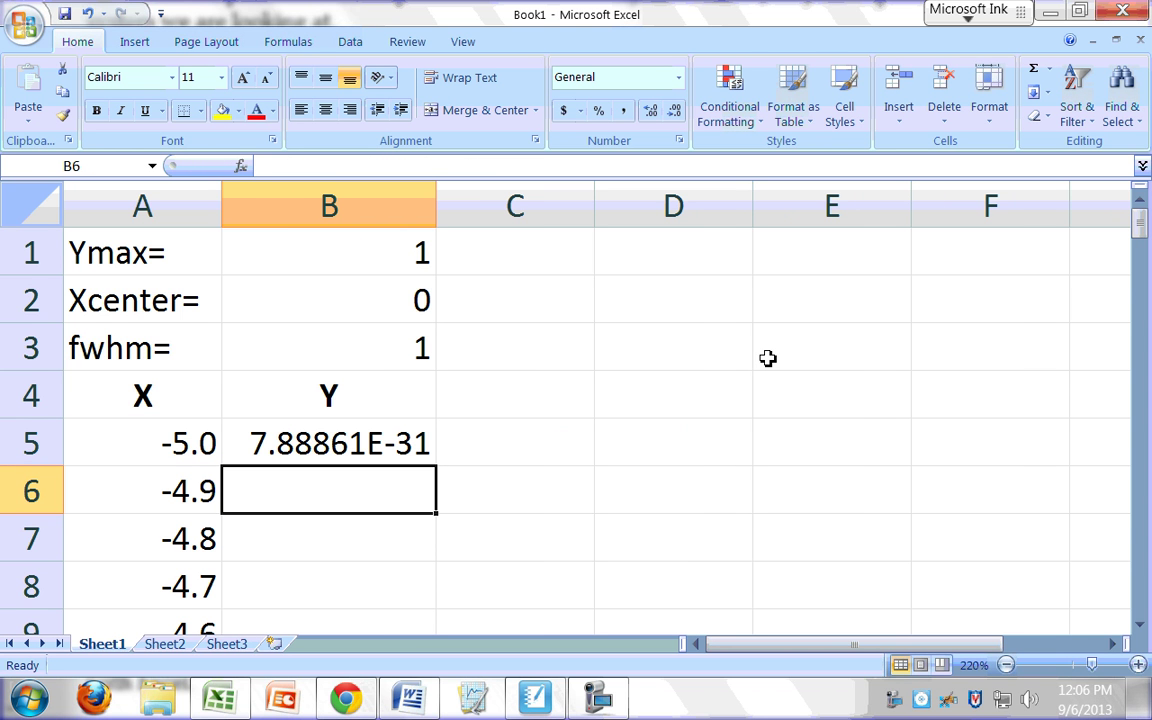
# Step: Copy the Y formula from cell B5 and paste it into cell B6
pyautogui.click(408, 443)
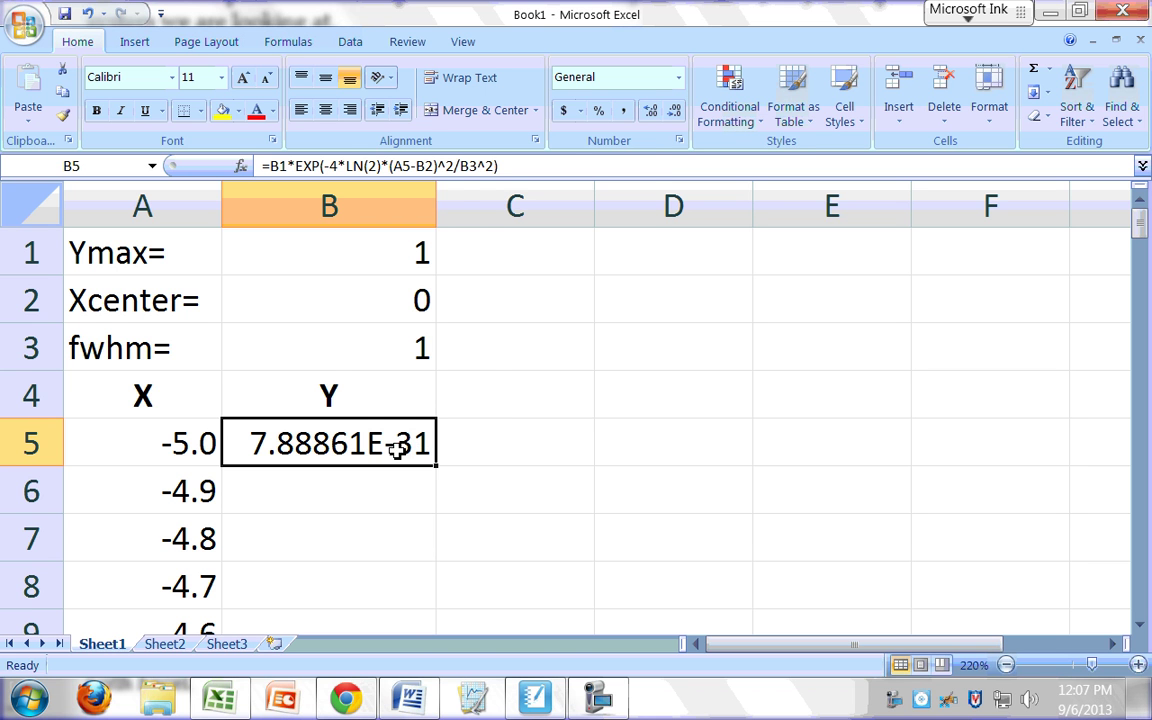
pyautogui.rightClick(400, 456)
pyautogui.click(515, 140)
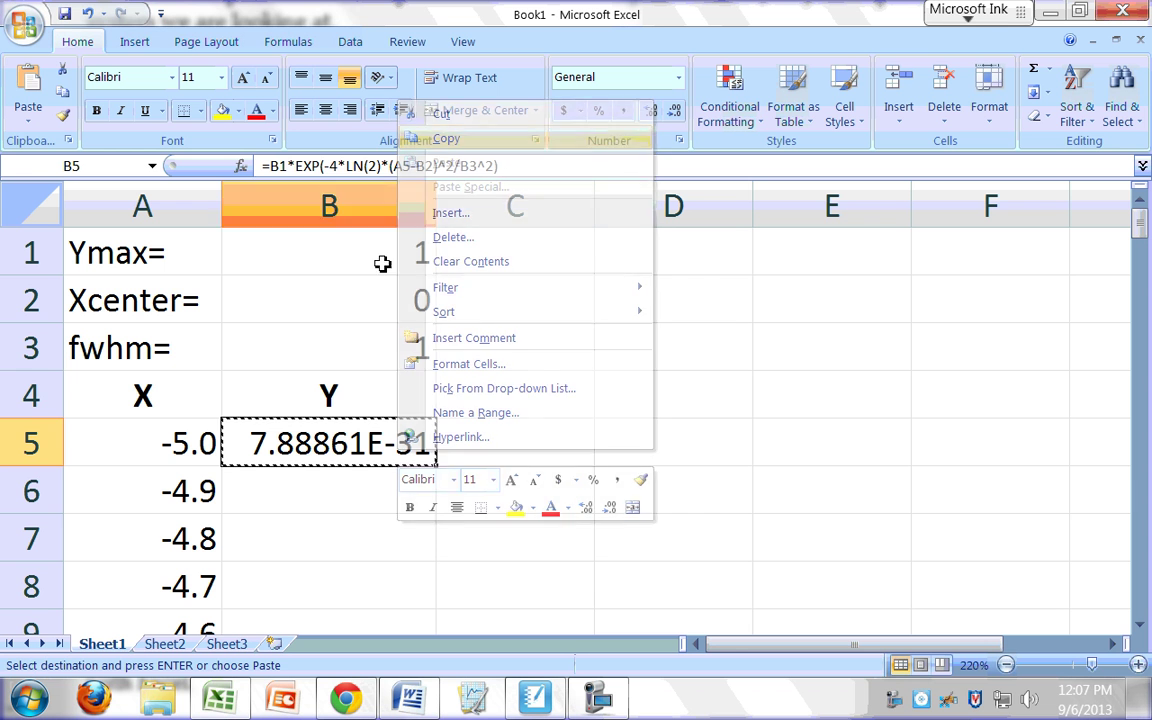
pyautogui.click(307, 496)
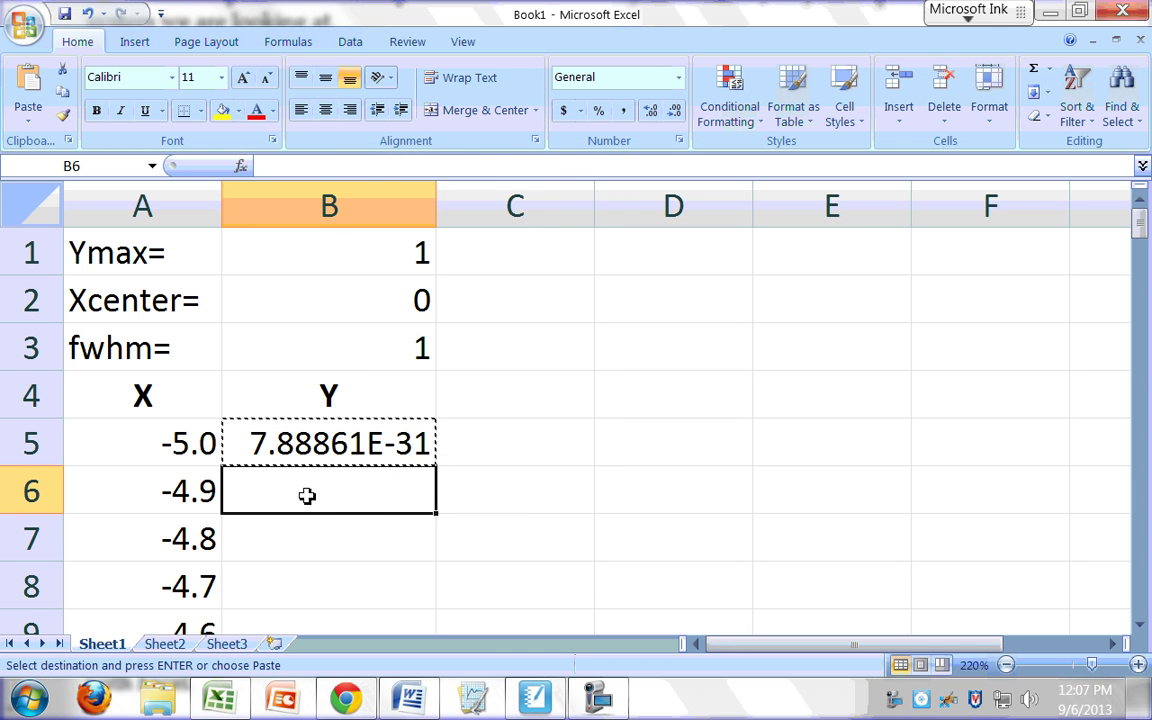
pyautogui.rightClick(307, 496)
pyautogui.click(414, 208)
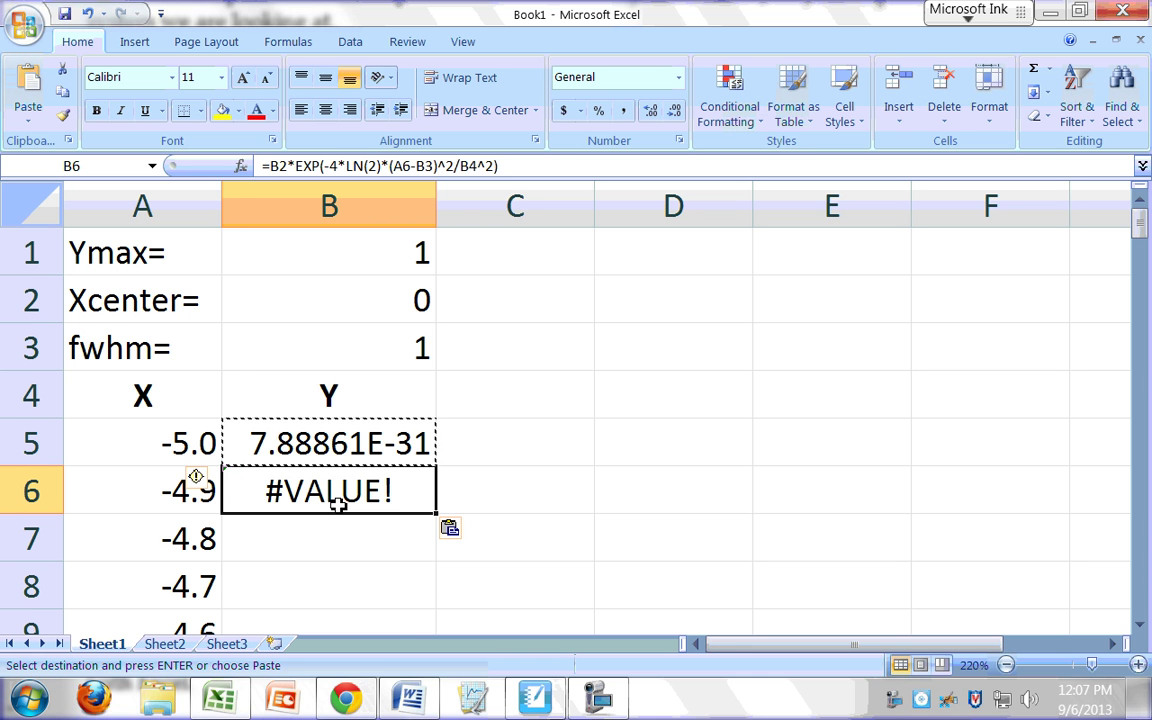
# Step: Examine which cells the pasted formula in B6 references and compare them with the references in B5
pyautogui.press('F2')
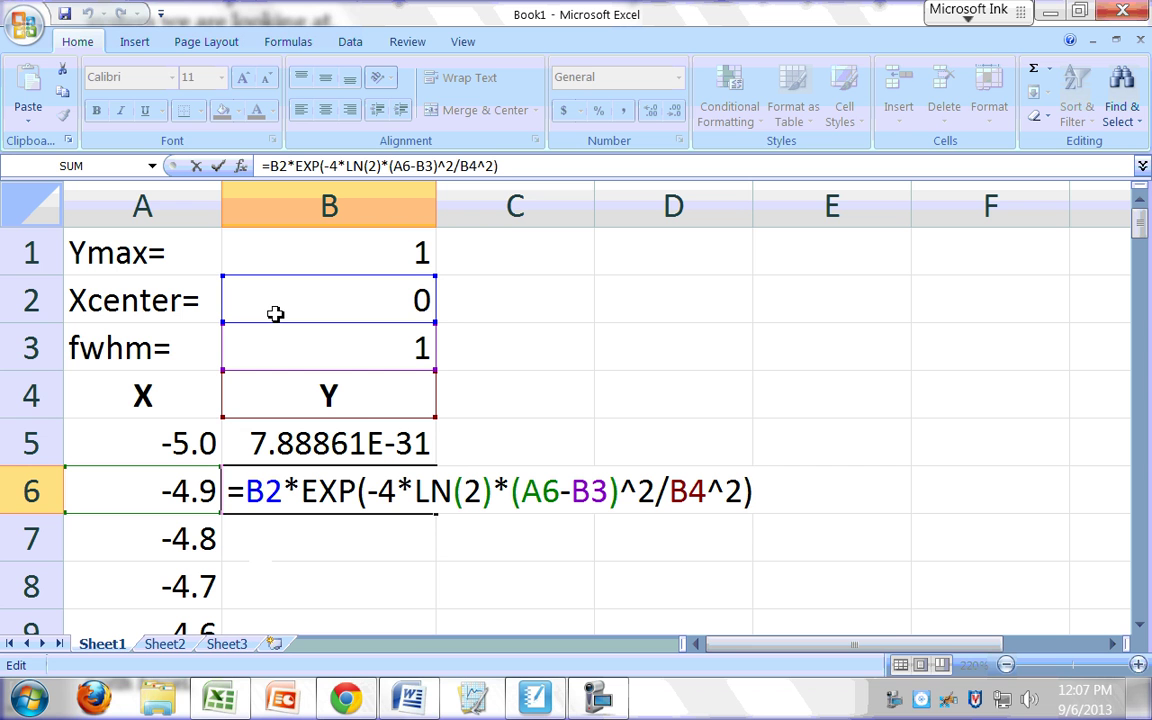
pyautogui.hotkey('ctrl', 'Return')
pyautogui.click(310, 443)
pyautogui.doubleClick(260, 444)
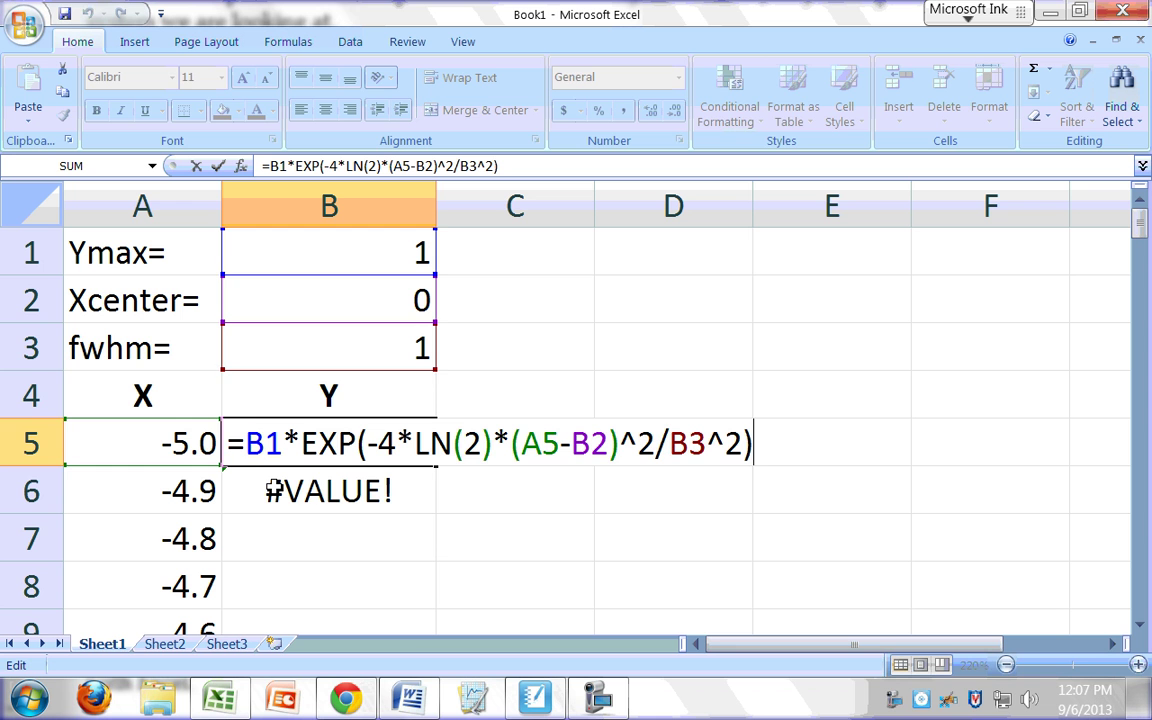
pyautogui.click(274, 490)
pyautogui.doubleClick(274, 490)
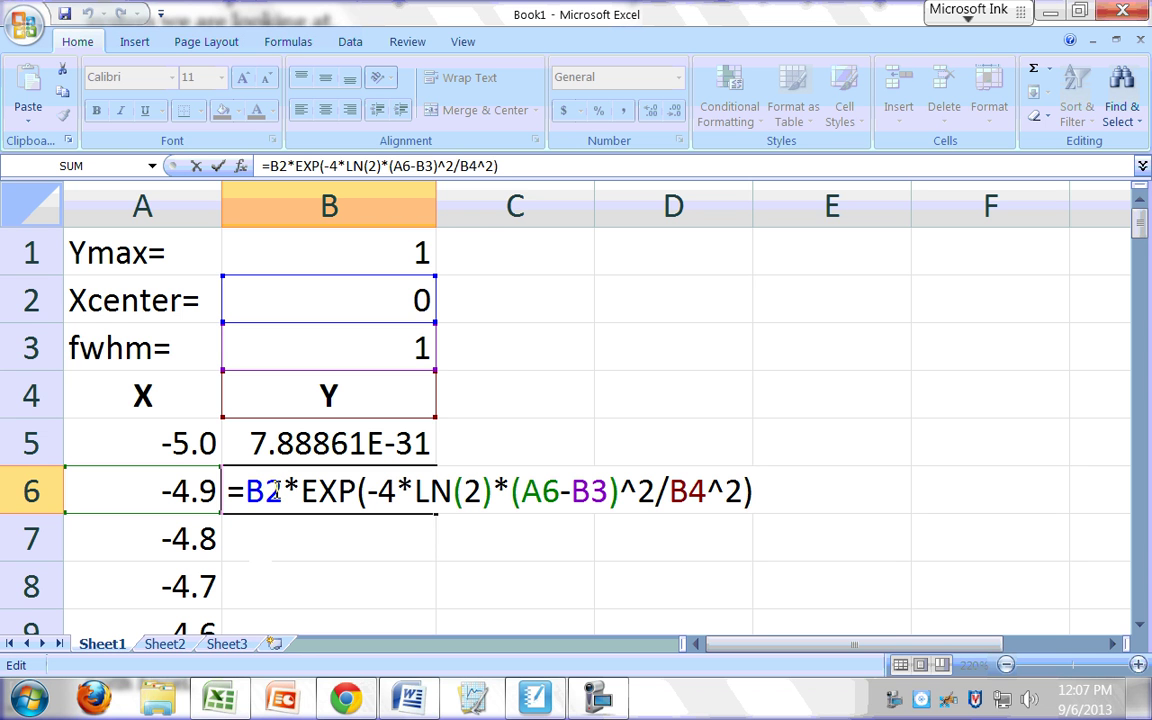
pyautogui.click(291, 451)
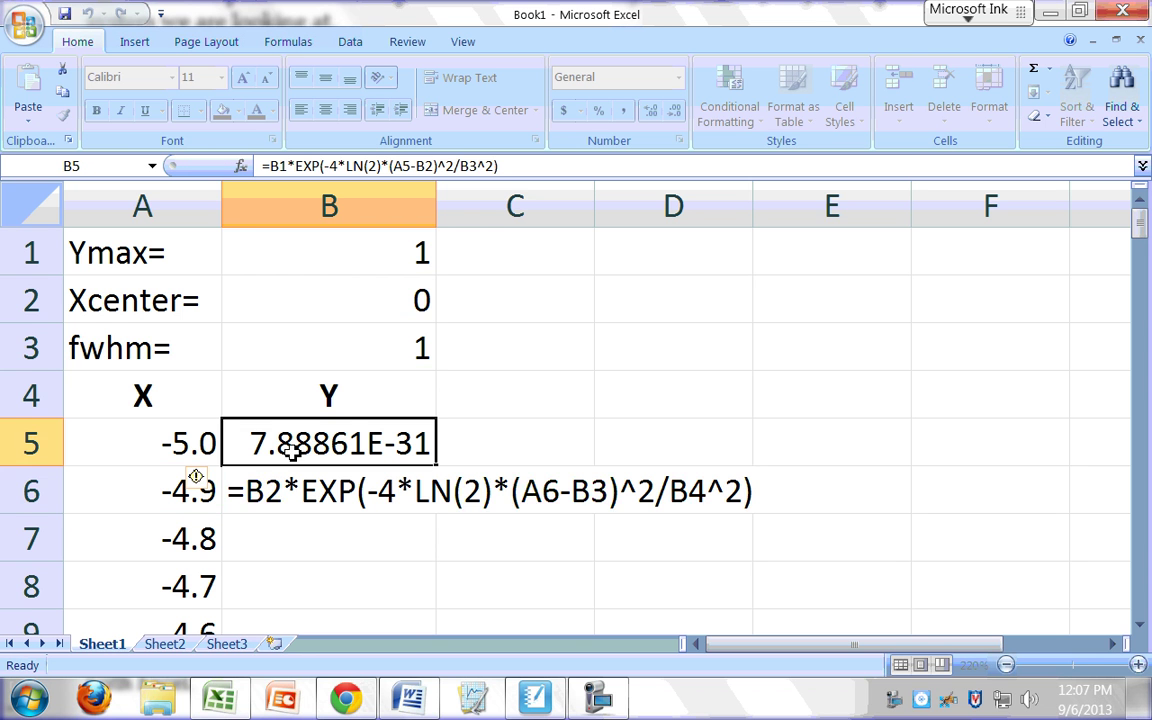
# Step: Inspect the leading Ymax reference in the B5 formula and its counterpart in the B6 formula, leaving both formulas as they are
pyautogui.press('F2')
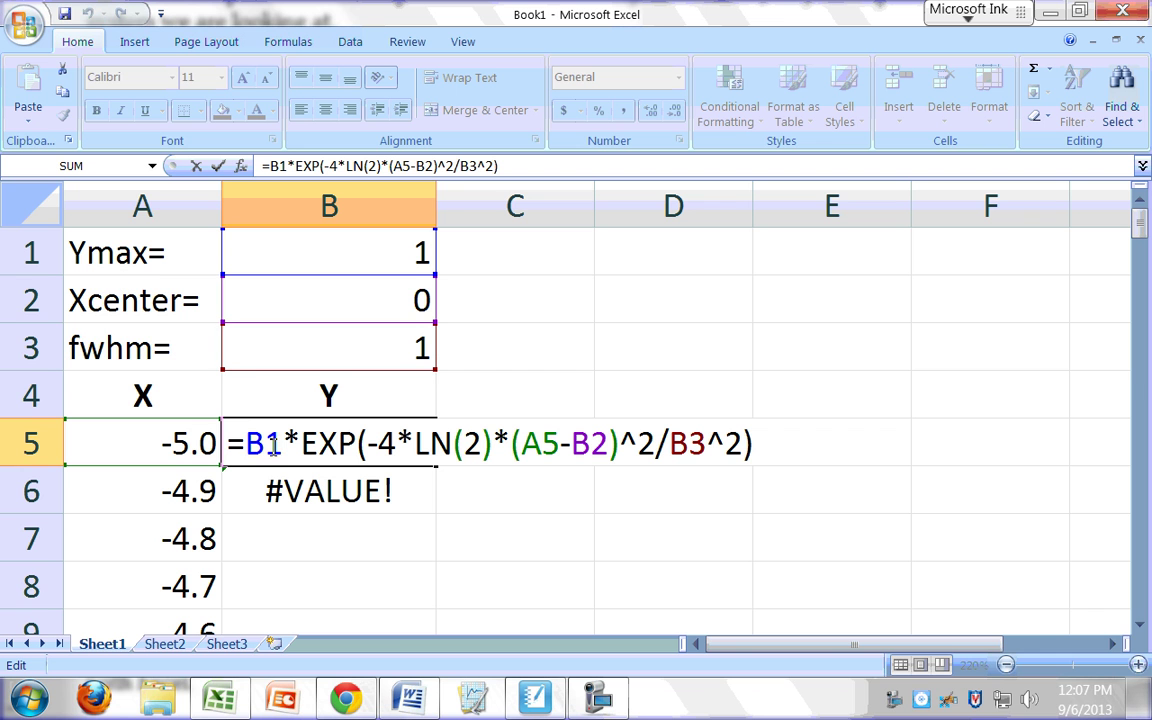
pyautogui.moveTo(252, 443); pyautogui.dragTo(287, 447)
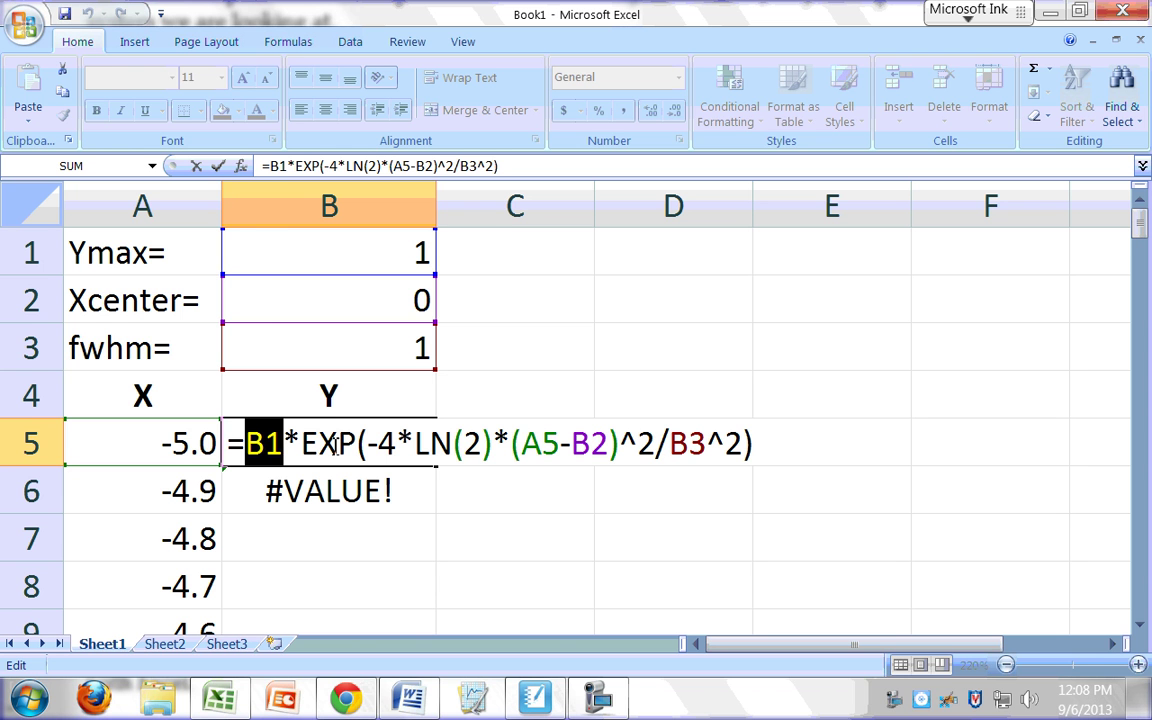
pyautogui.hotkey('ctrl', 'Return')
pyautogui.click(303, 488)
pyautogui.doubleClick(290, 494)
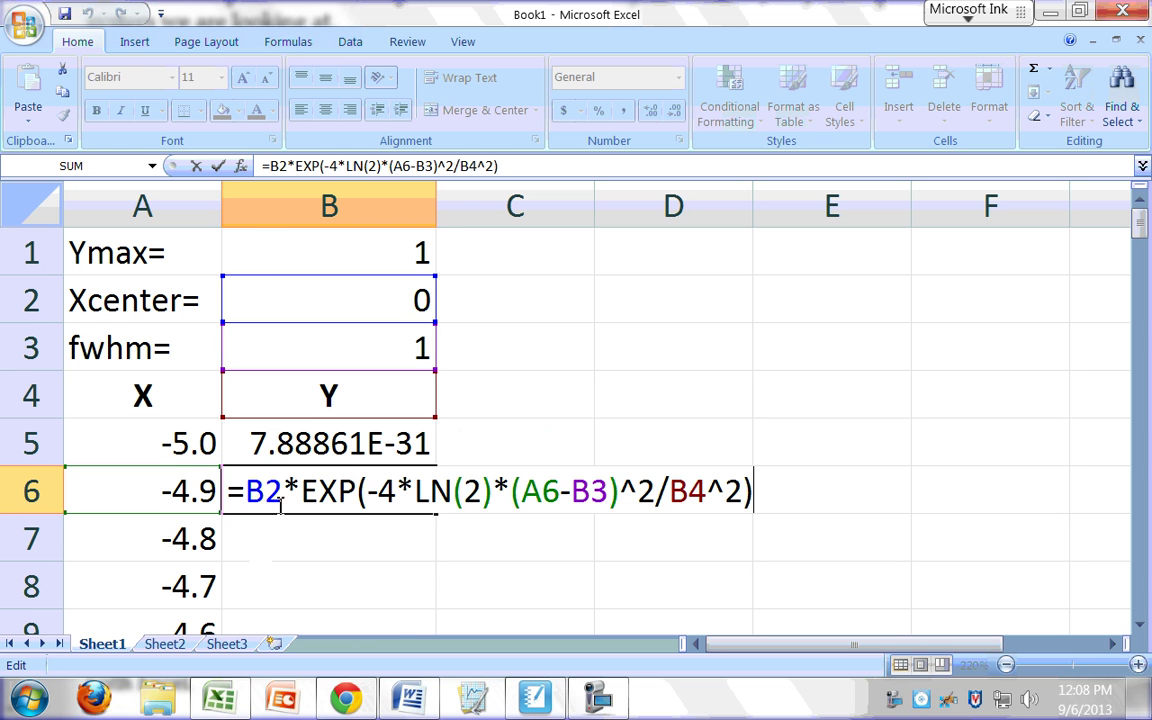
pyautogui.moveTo(284, 495); pyautogui.dragTo(246, 492)
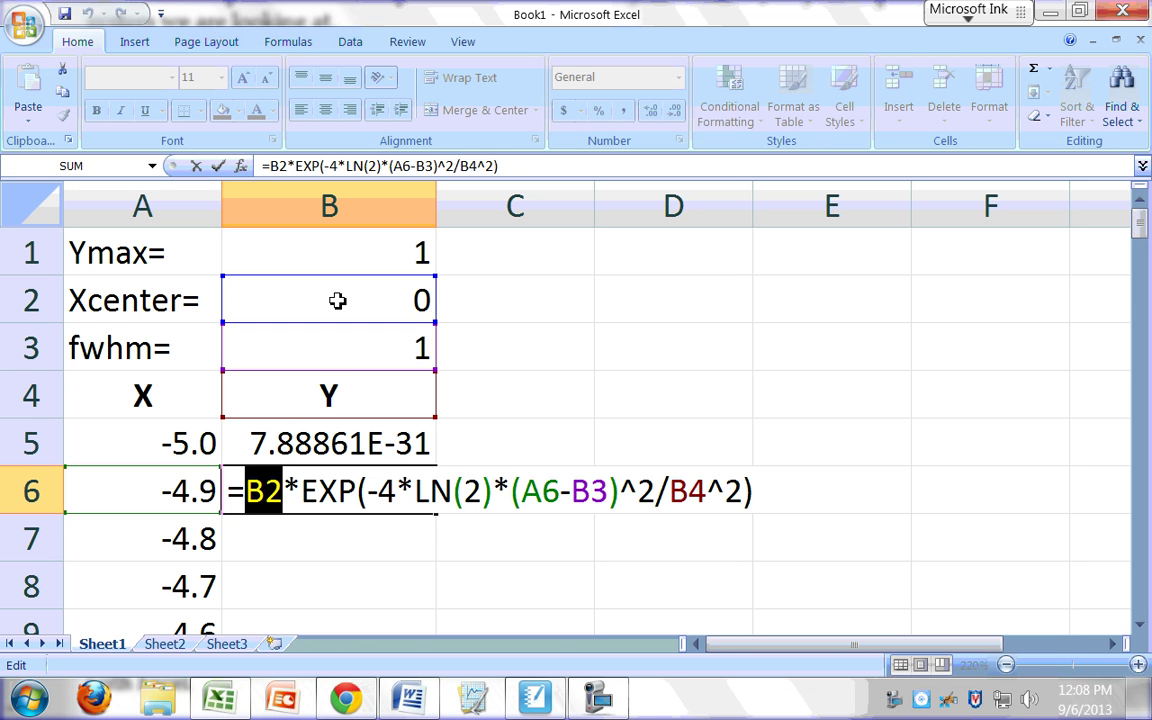
pyautogui.hotkey('ctrl', 'Return')
# Step: Compare the X value reference in the B5 formula with the one in B6, discarding any edits to the formulas
pyautogui.click(329, 440)
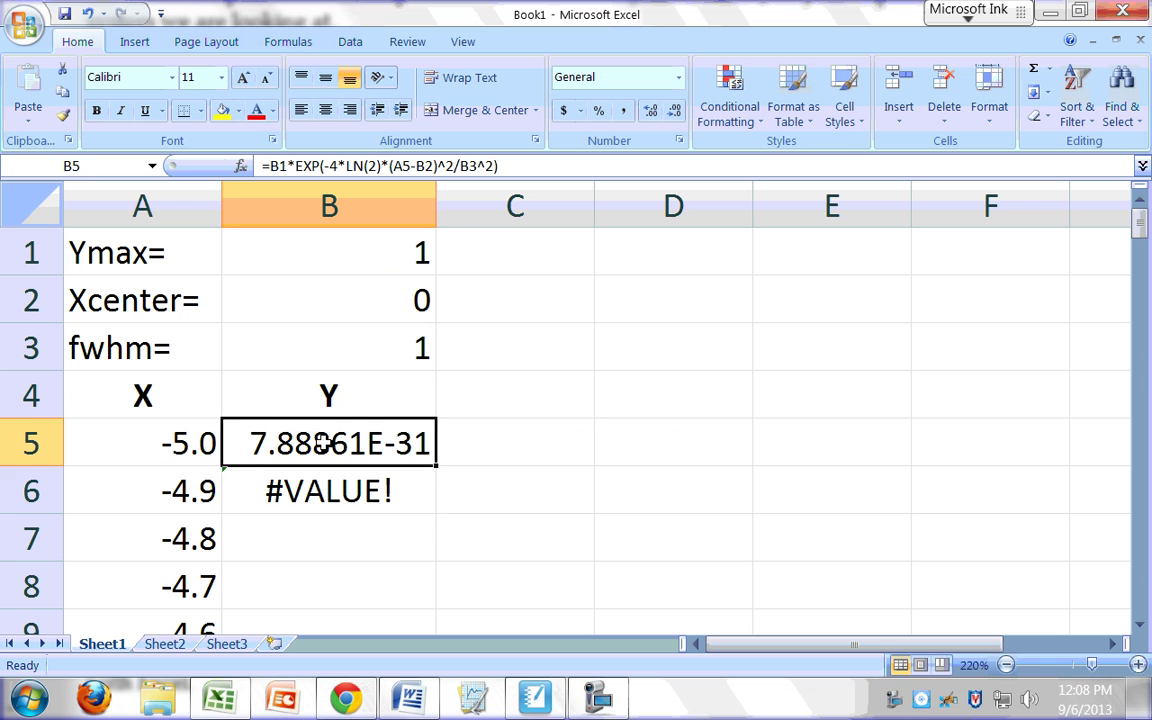
pyautogui.press('F2')
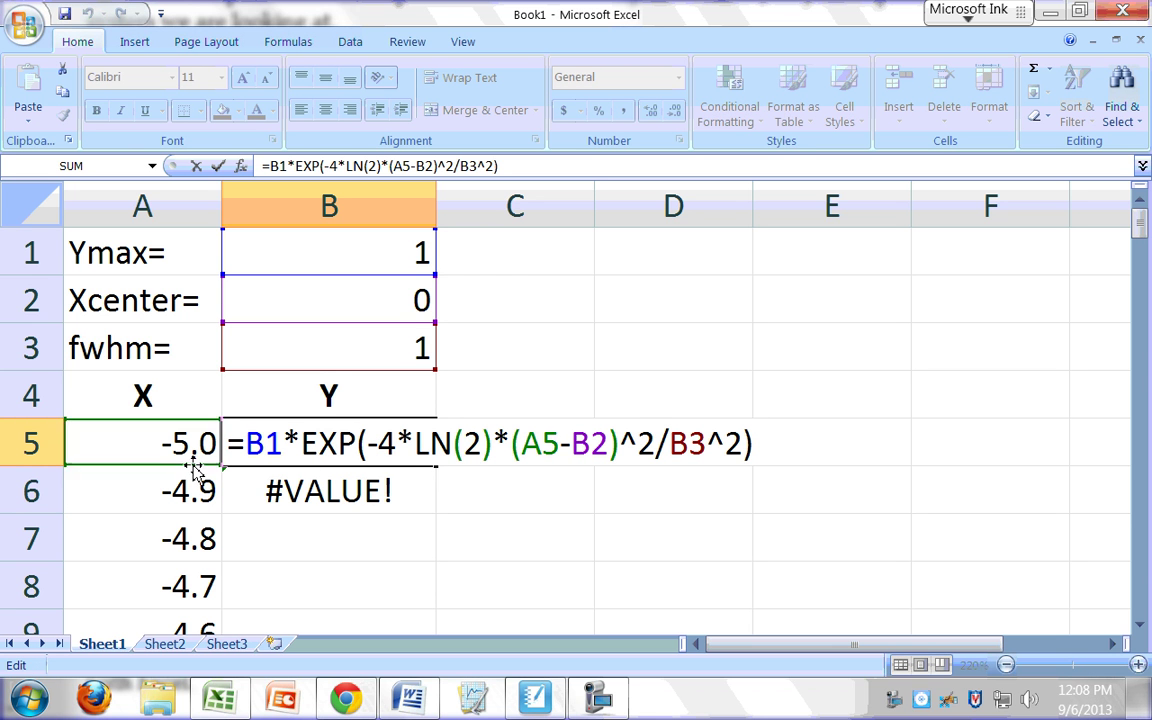
pyautogui.doubleClick(530, 443)
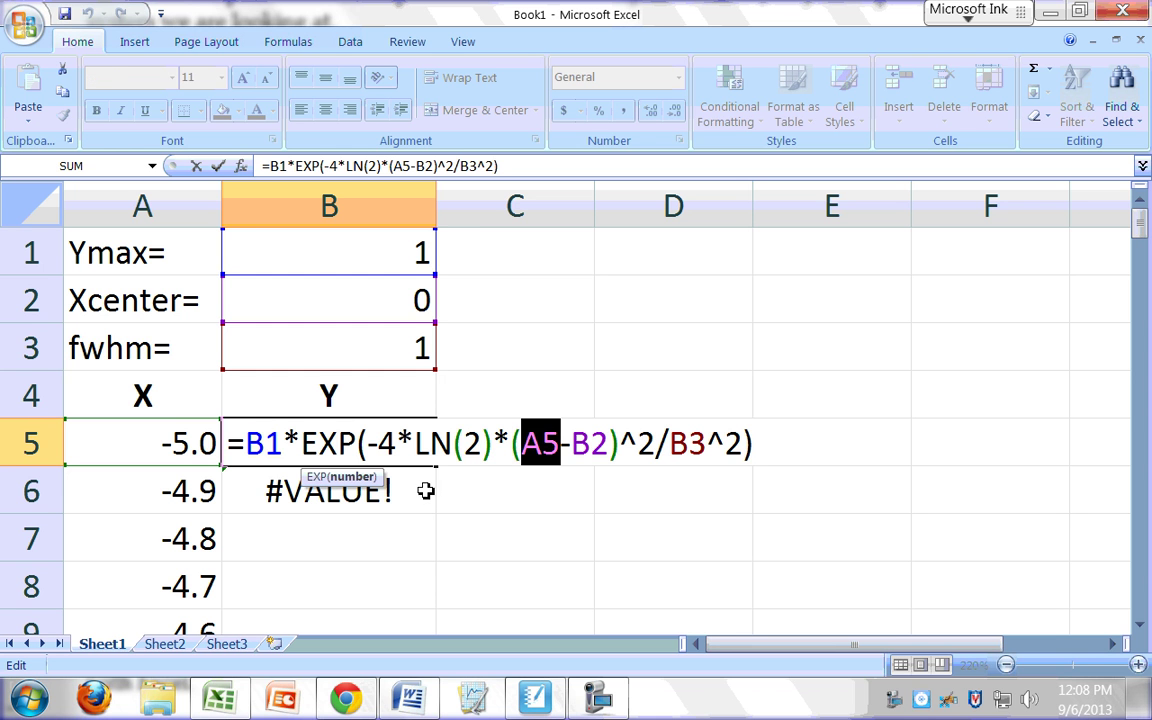
pyautogui.press('Escape')
pyautogui.doubleClick(410, 450)
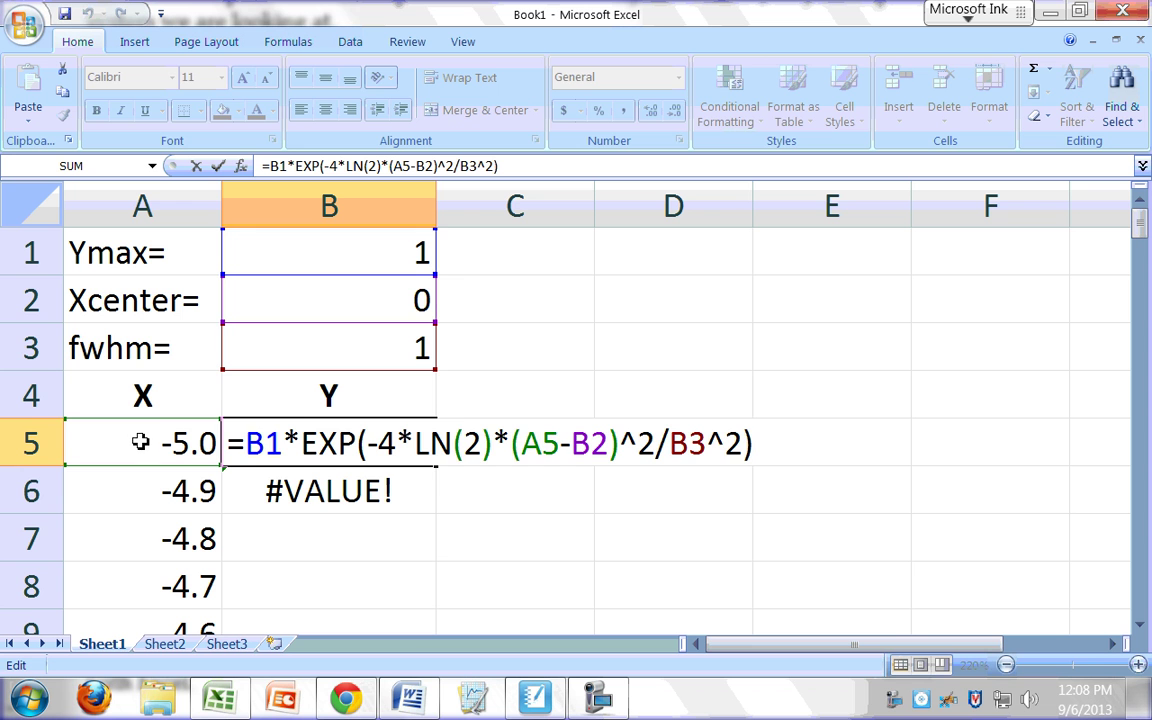
pyautogui.click(330, 495)
pyautogui.doubleClick(331, 499)
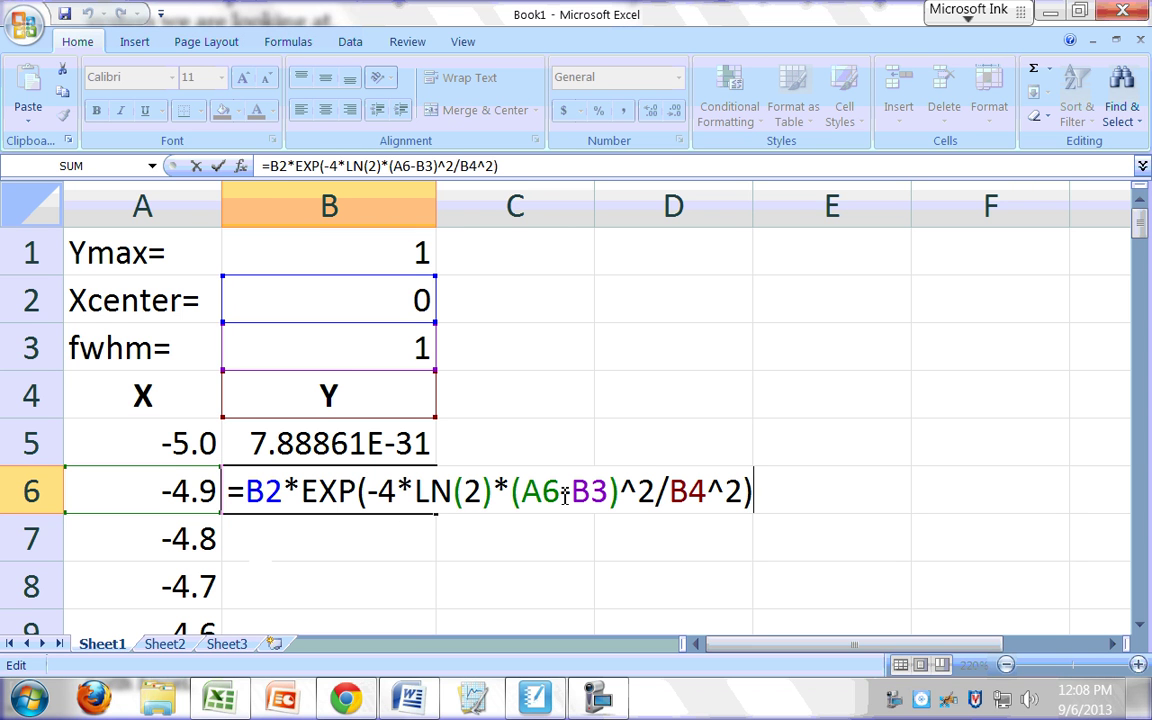
pyautogui.moveTo(562, 495); pyautogui.dragTo(510, 495)
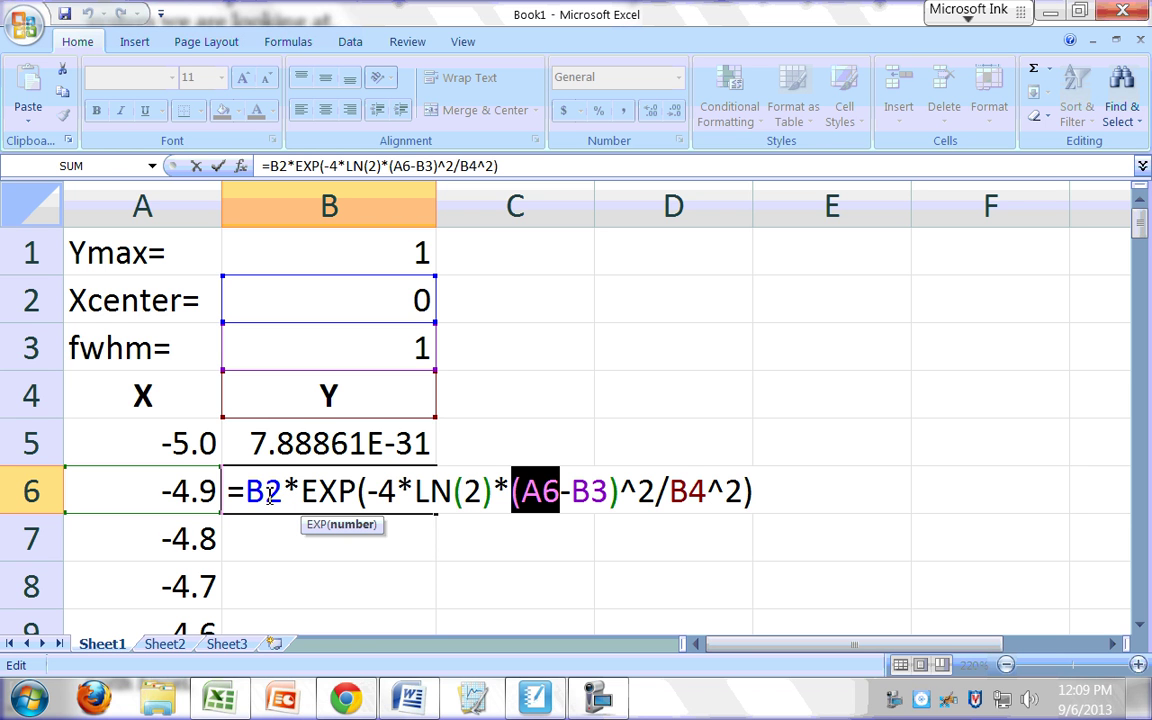
pyautogui.click(310, 444)
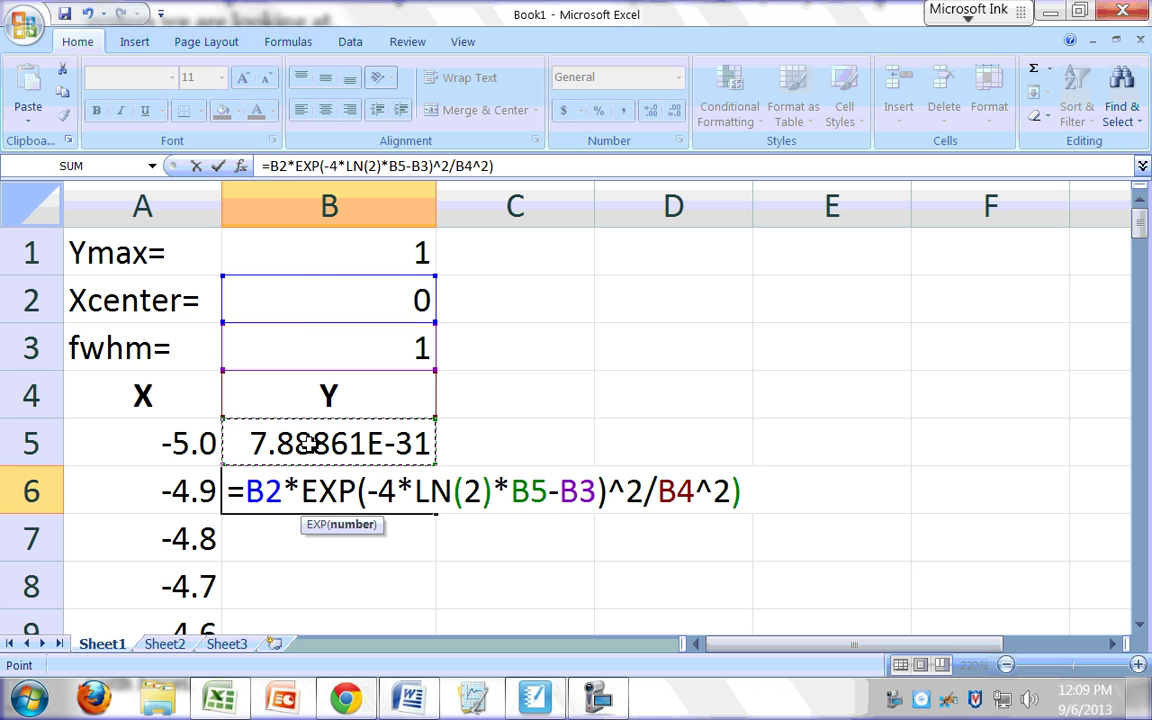
pyautogui.press('Escape')
# Step: Make the Ymax reference in the B5 formula fully absolute as $B$1
pyautogui.click(310, 444)
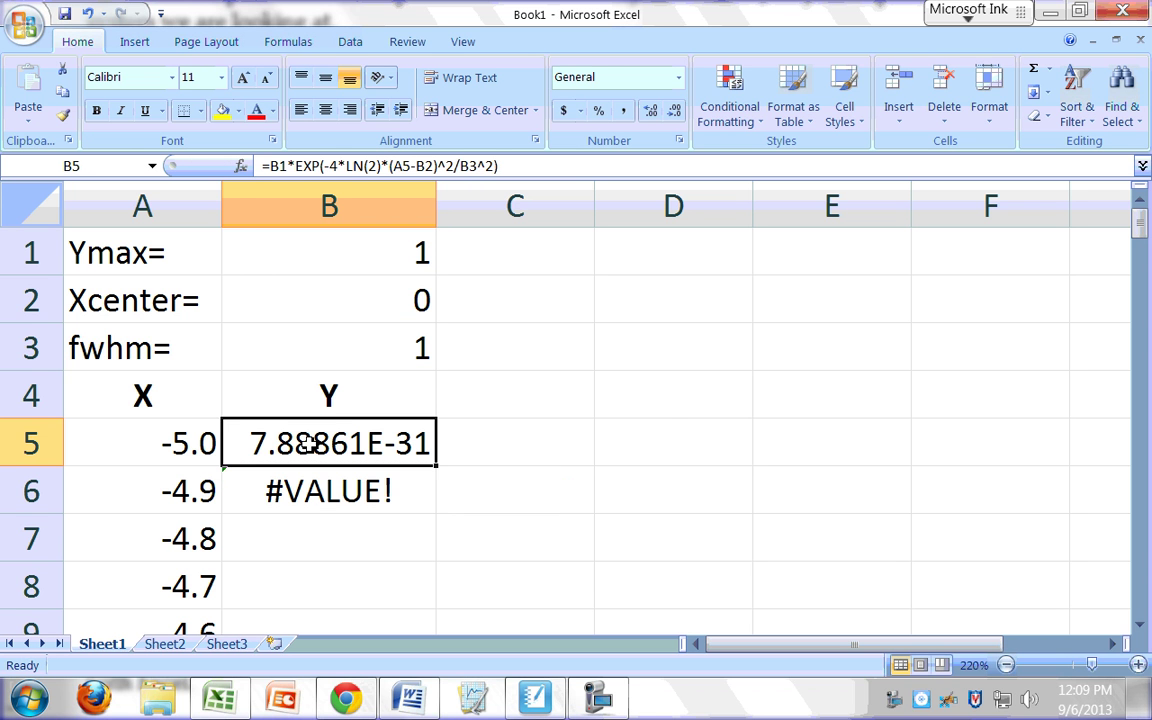
pyautogui.doubleClick(310, 444)
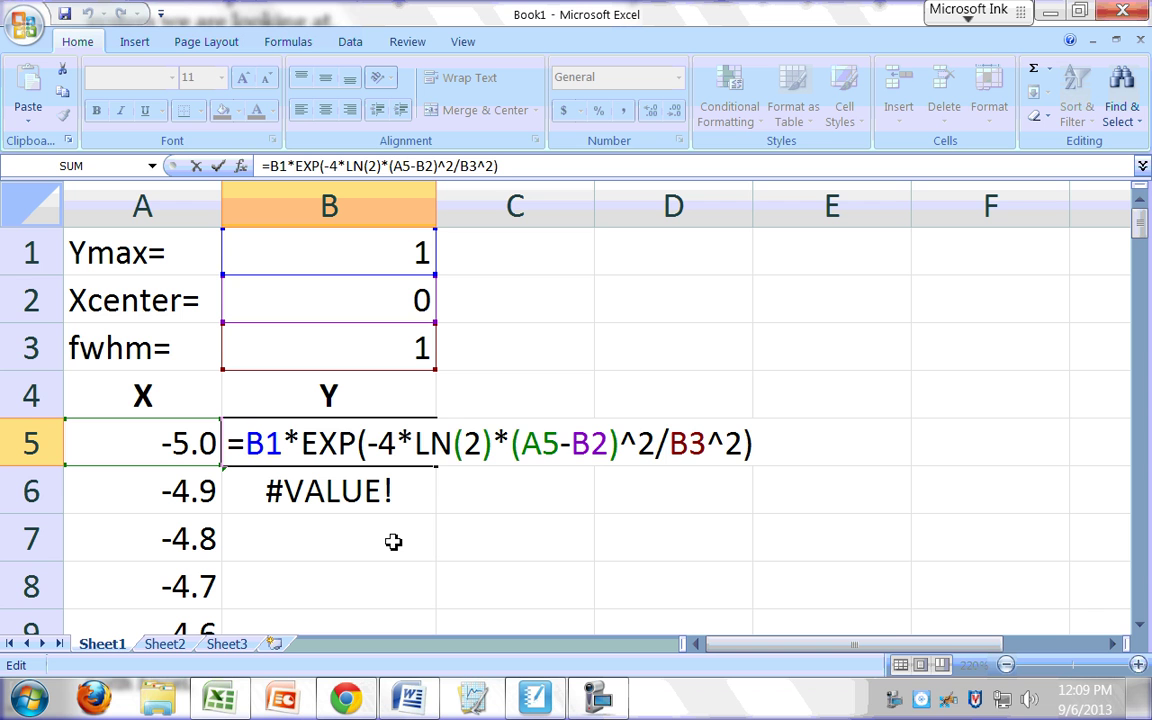
pyautogui.write('$B')
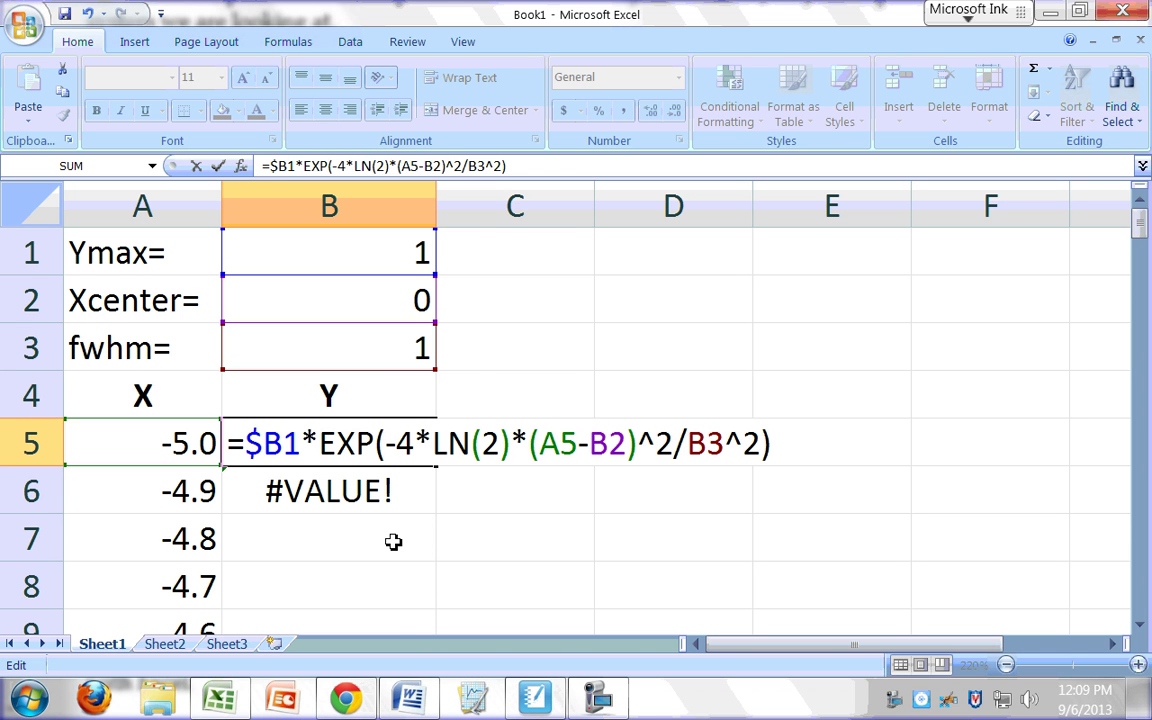
pyautogui.write('$')
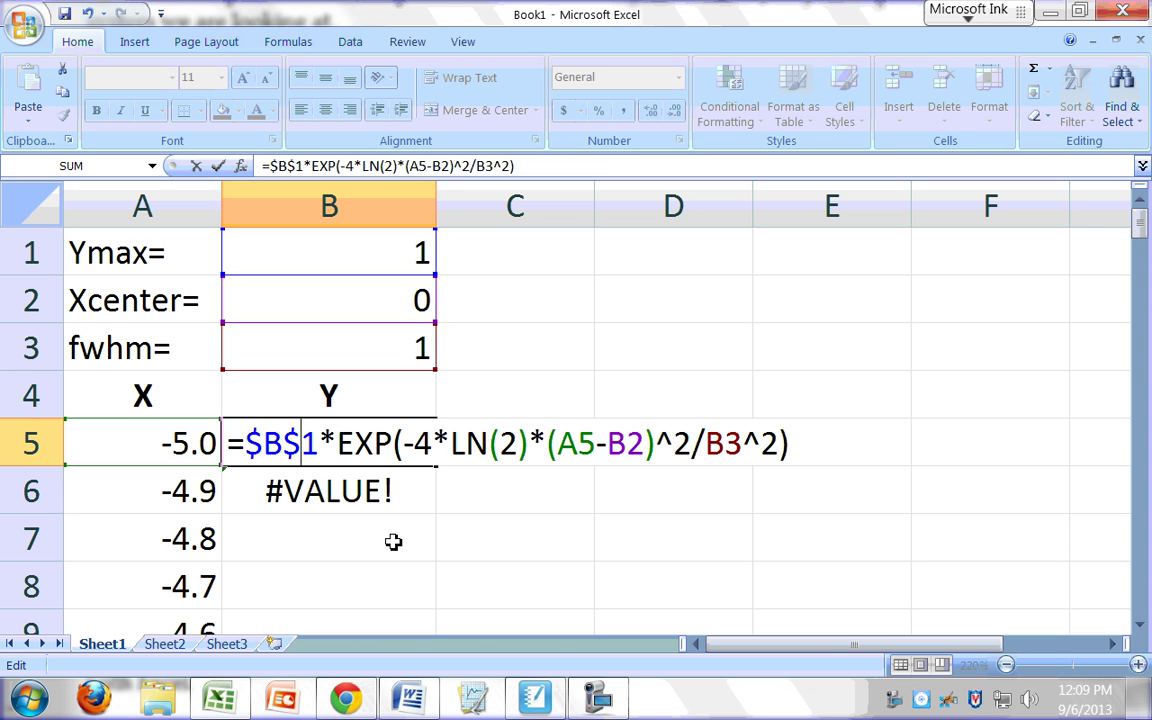
# Step: Try the mixed references $B1 and B$1 for Ymax in the B5 formula and restore $B$1
pyautogui.press('BackSpace')
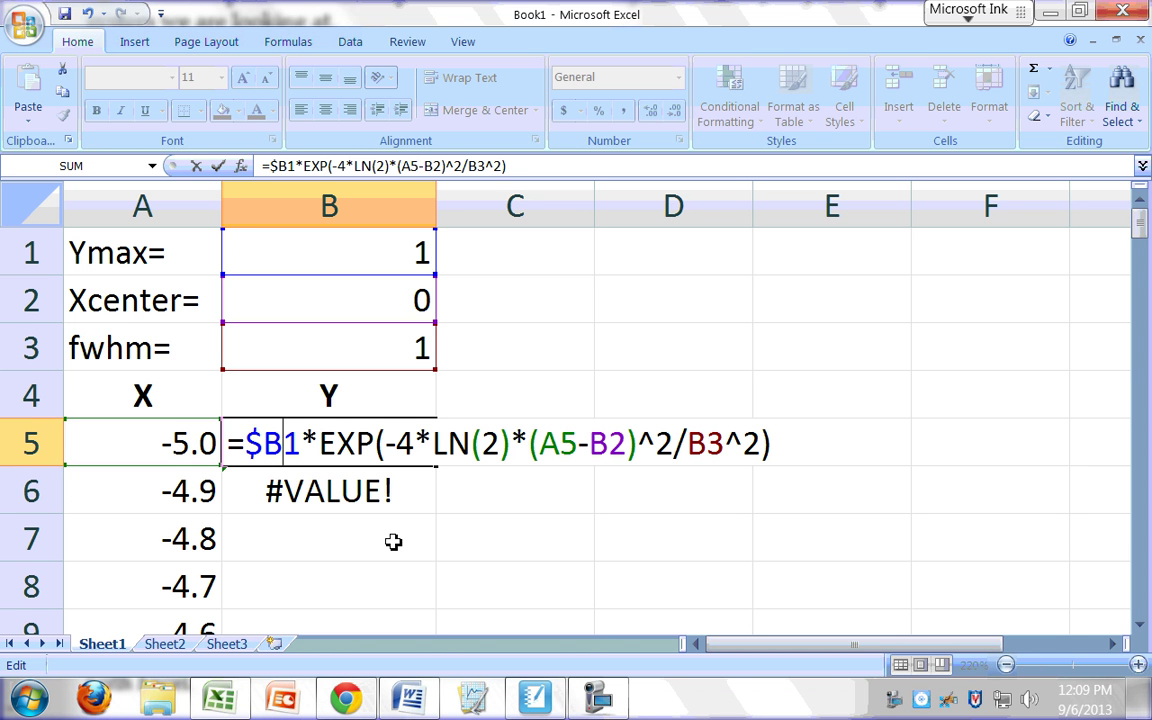
pyautogui.press('Left')
pyautogui.press('Delete')
pyautogui.press('Right')
pyautogui.write('$')
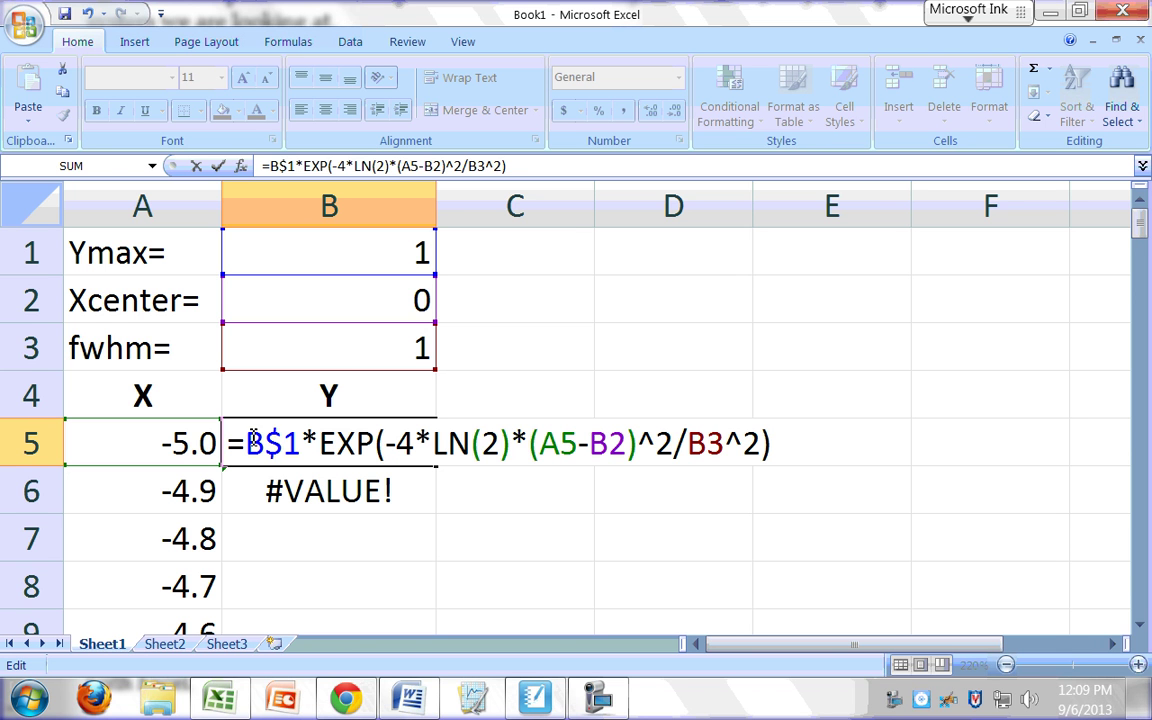
pyautogui.write('$')
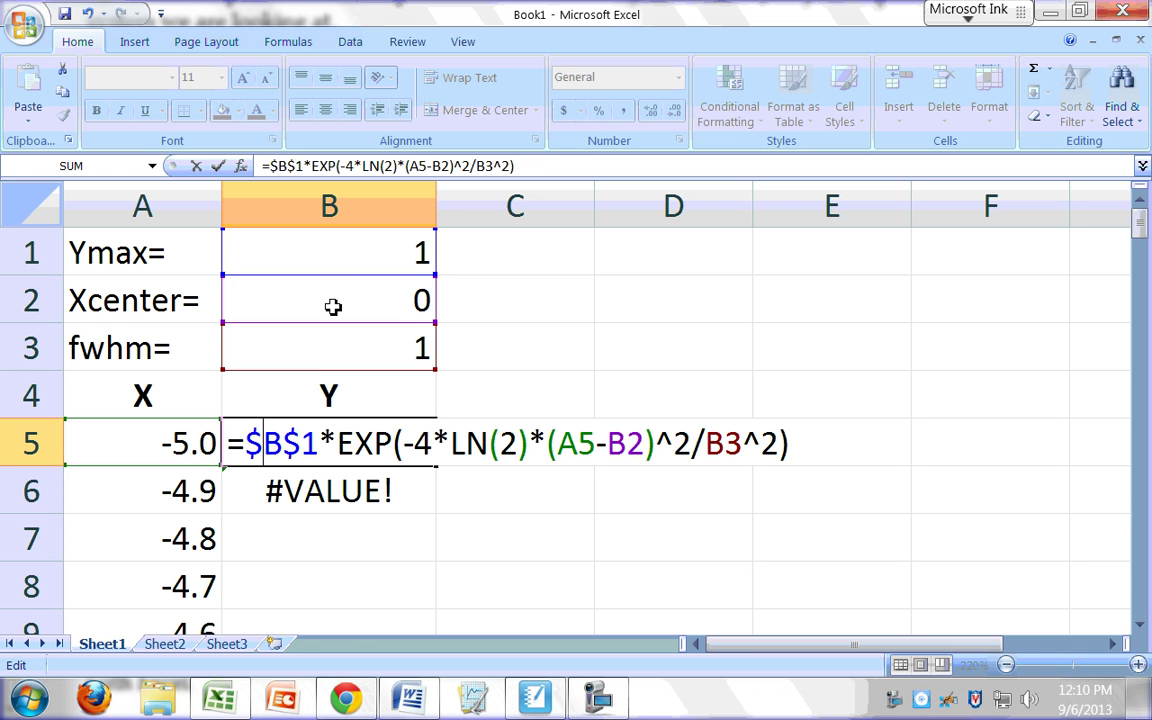
# Step: Make the Xcenter and fwhm references in the B5 formula absolute as $B$2 and $B$3, and enter the formula
pyautogui.click(545, 443)
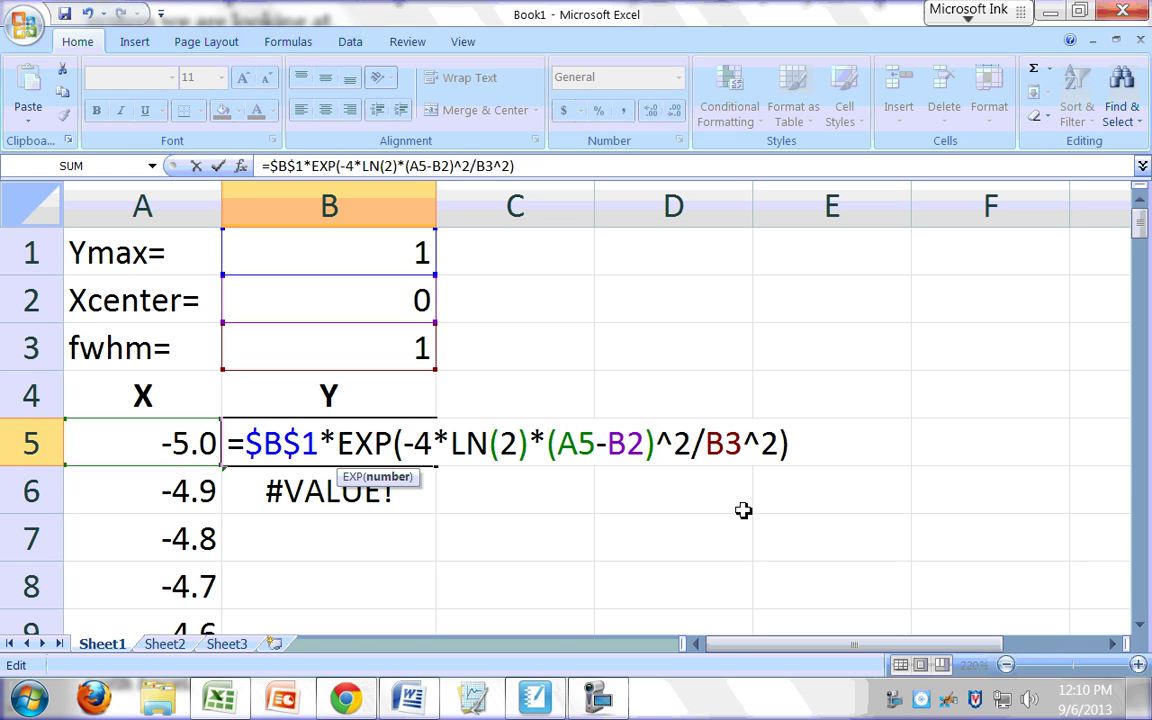
pyautogui.write('$B')
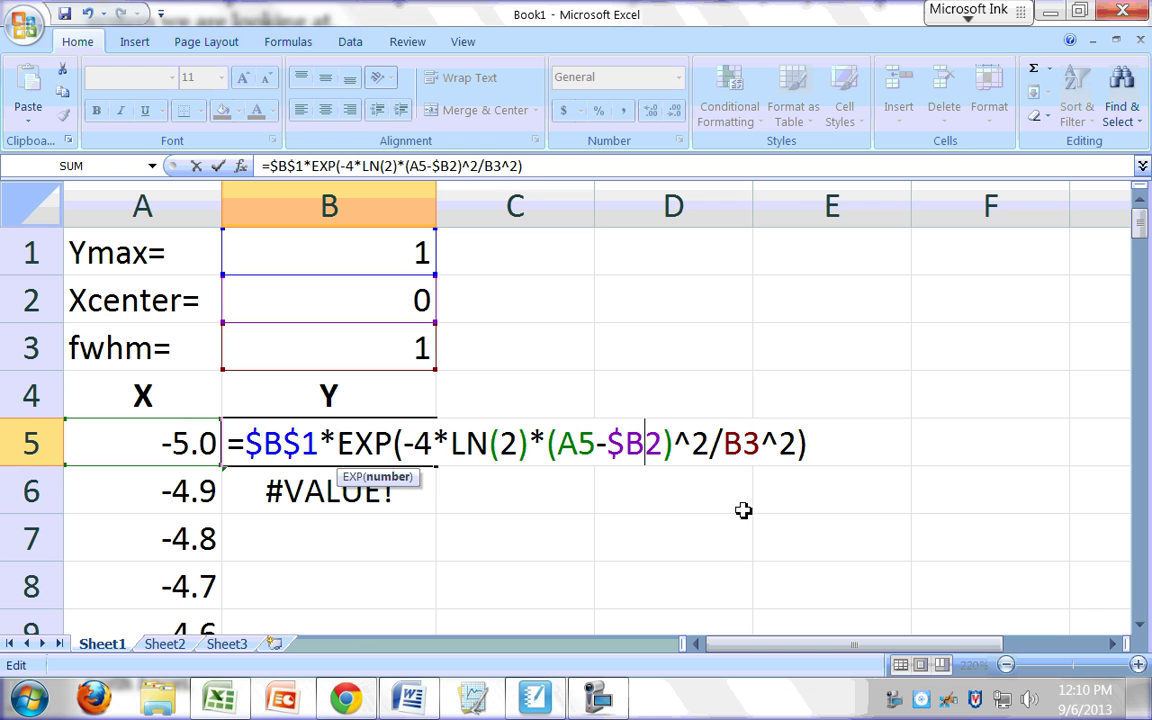
pyautogui.write('$')
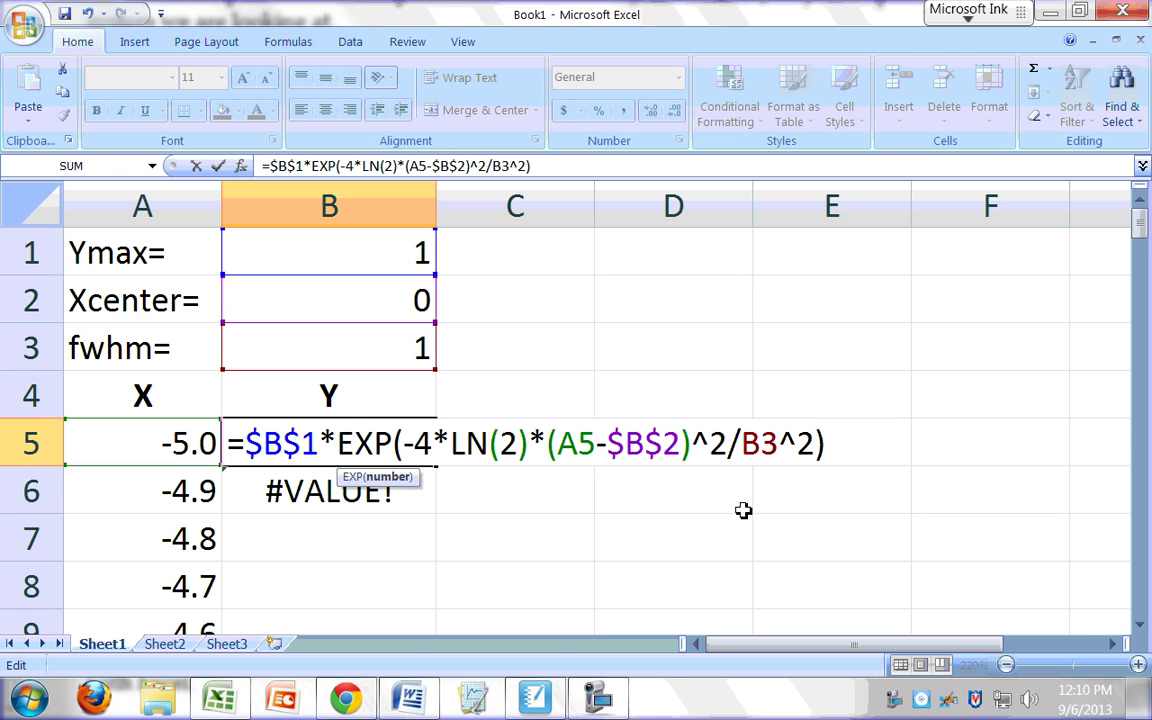
pyautogui.click(744, 444)
pyautogui.write('$')
pyautogui.press('Right')
pyautogui.write('$')
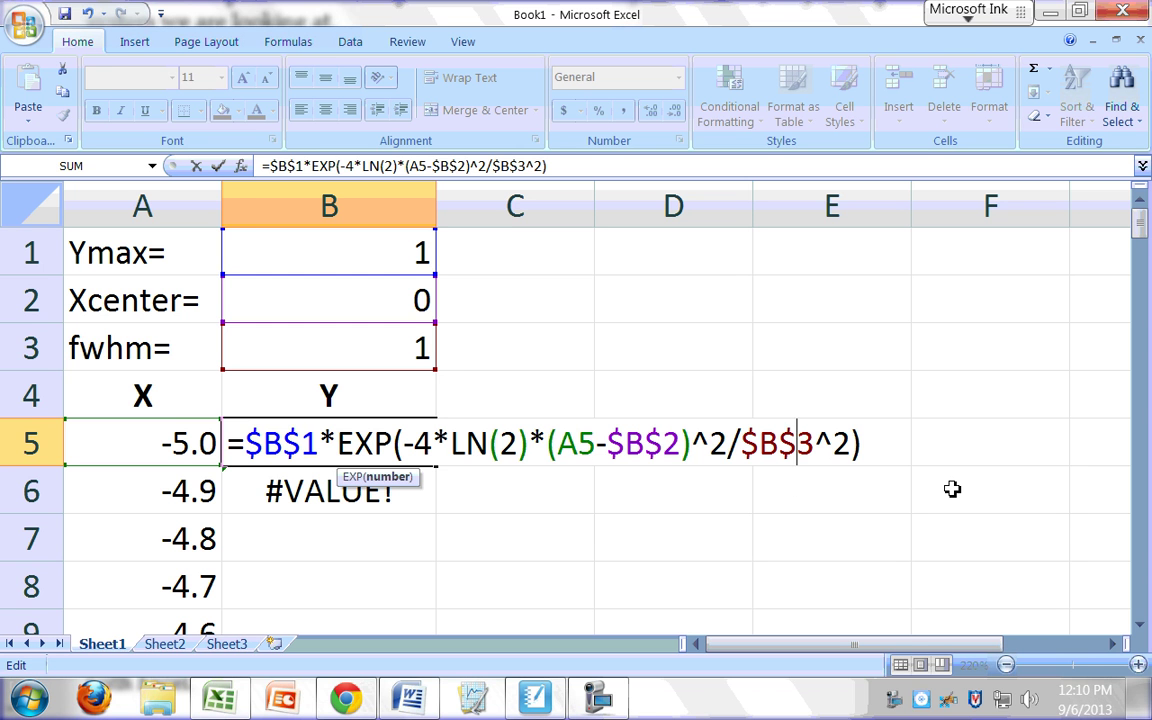
pyautogui.press('Return')
# Step: Copy the Y formula with absolute references from B5 and paste it over the formula in B6
pyautogui.click(370, 440)
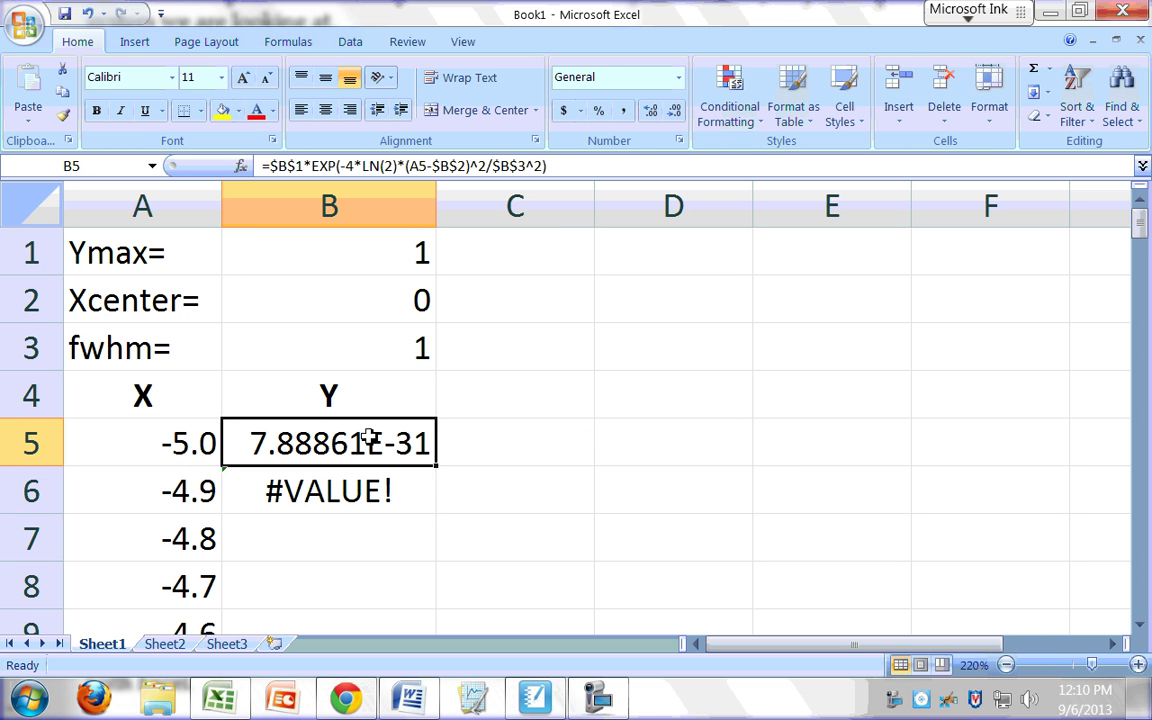
pyautogui.doubleClick(370, 440)
pyautogui.press('Escape')
pyautogui.hotkey('ctrl', 'c')
pyautogui.click(378, 500)
pyautogui.rightClick(390, 506)
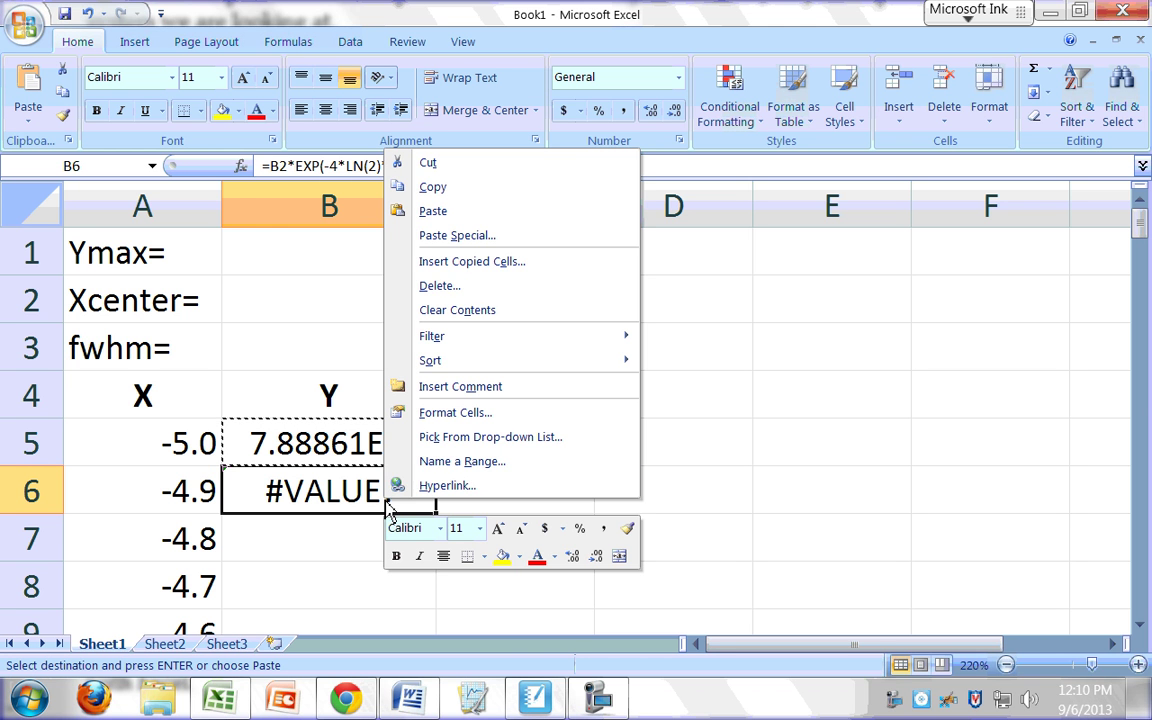
pyautogui.click(445, 211)
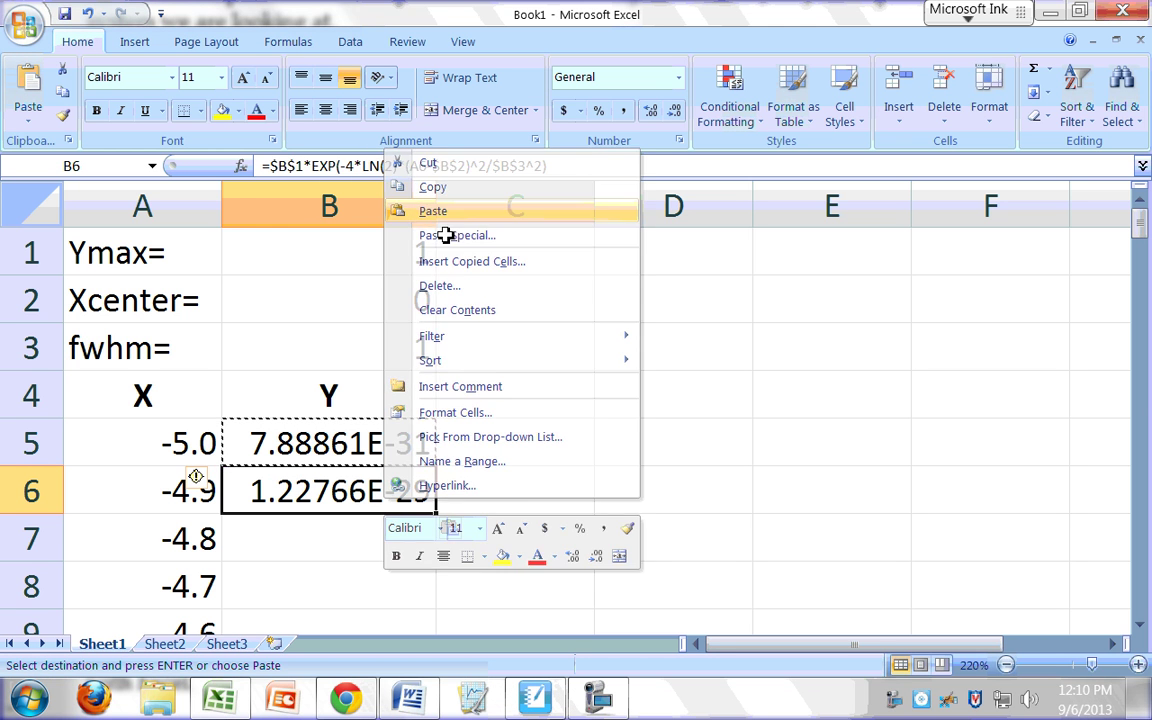
# Step: Fill the Y formula from B6 down through B8
pyautogui.click(301, 550)
pyautogui.click(377, 482)
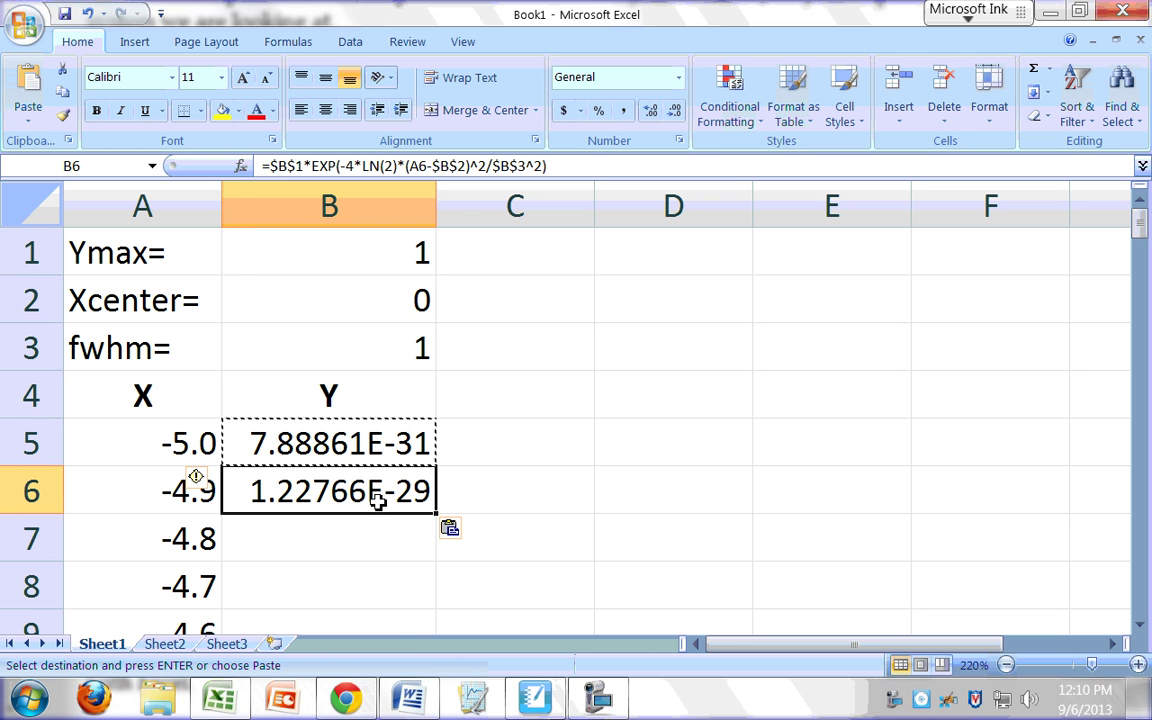
pyautogui.moveTo(441, 514); pyautogui.dragTo(440, 598)
pyautogui.click(501, 571)
pyautogui.scroll(-1, 342, 437)
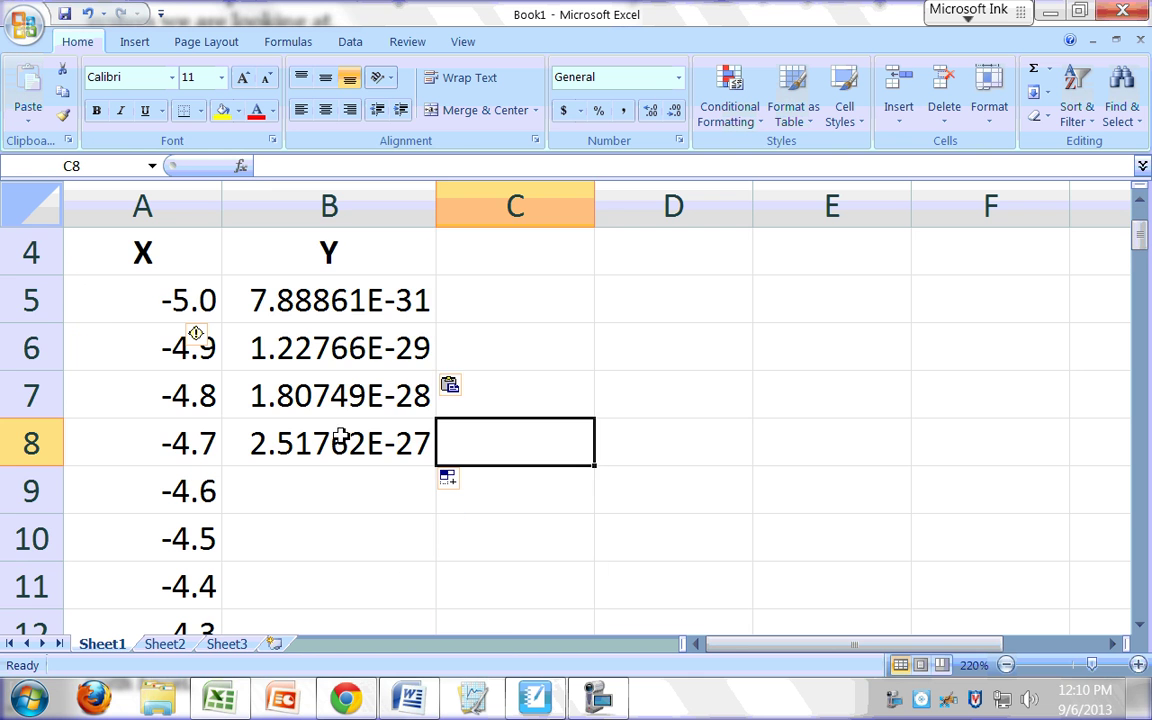
# Step: Copy the formula in B8 and paste it into B9:B105, down to the row where X is 5.0
pyautogui.click(340, 455)
pyautogui.rightClick(336, 460)
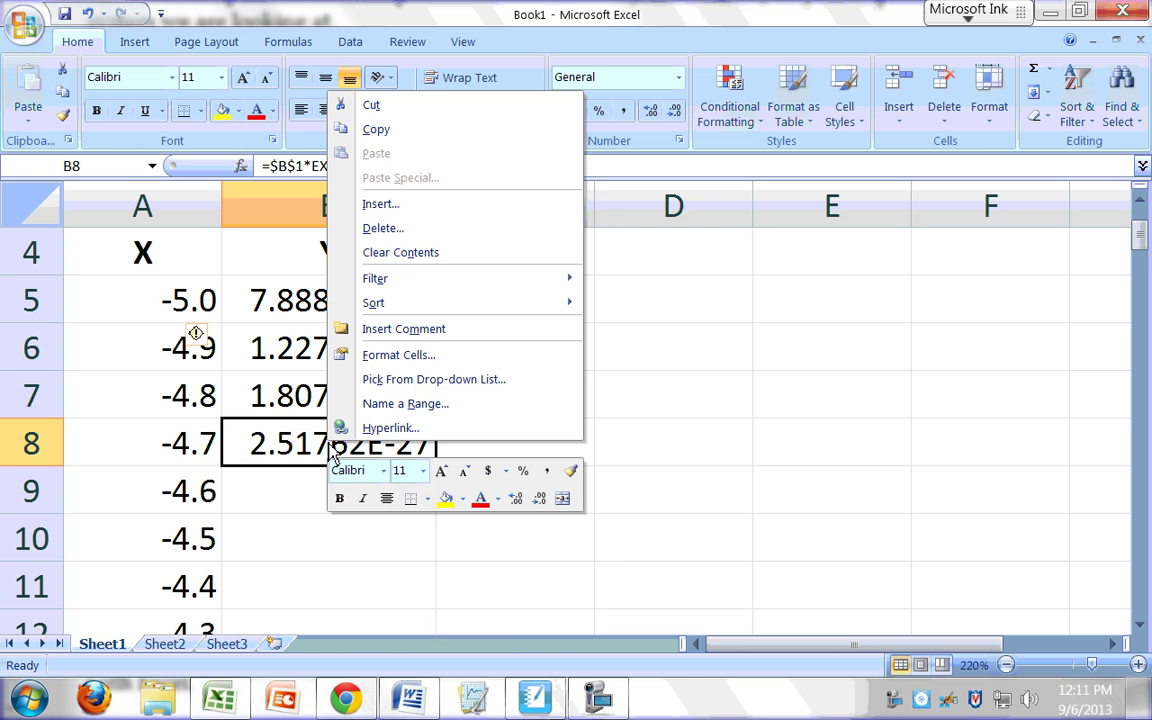
pyautogui.click(432, 131)
pyautogui.moveTo(273, 489); pyautogui.dragTo(270, 482)
pyautogui.rightClick(320, 285)
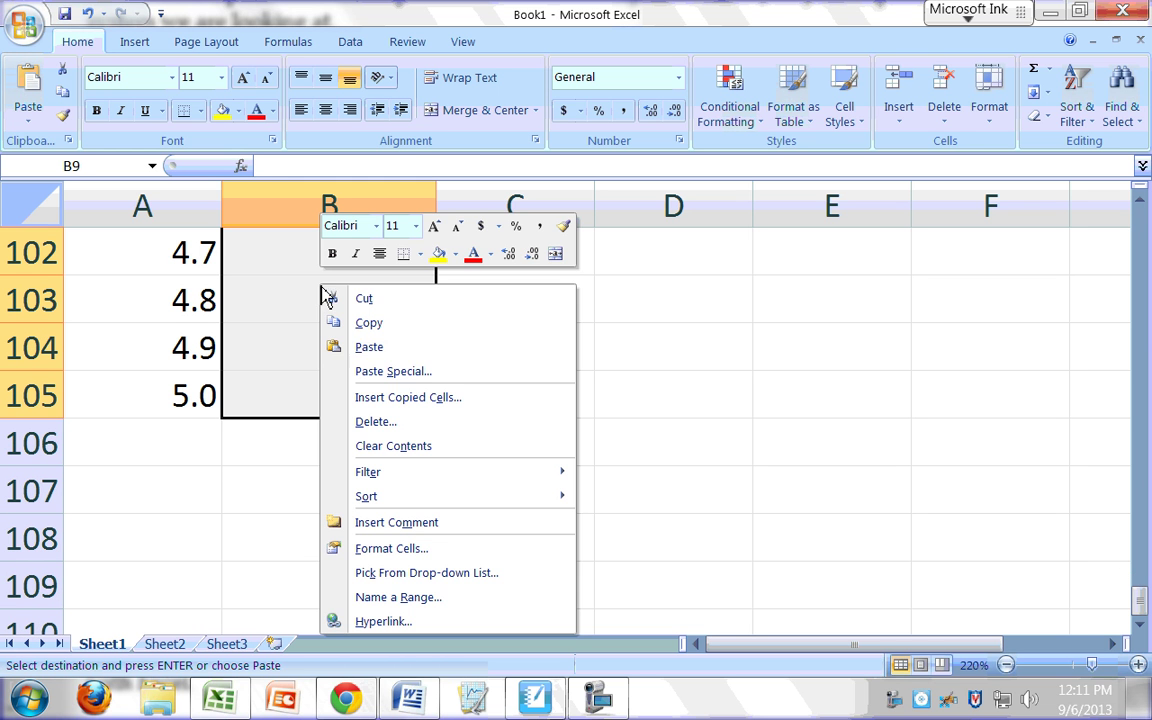
pyautogui.click(388, 346)
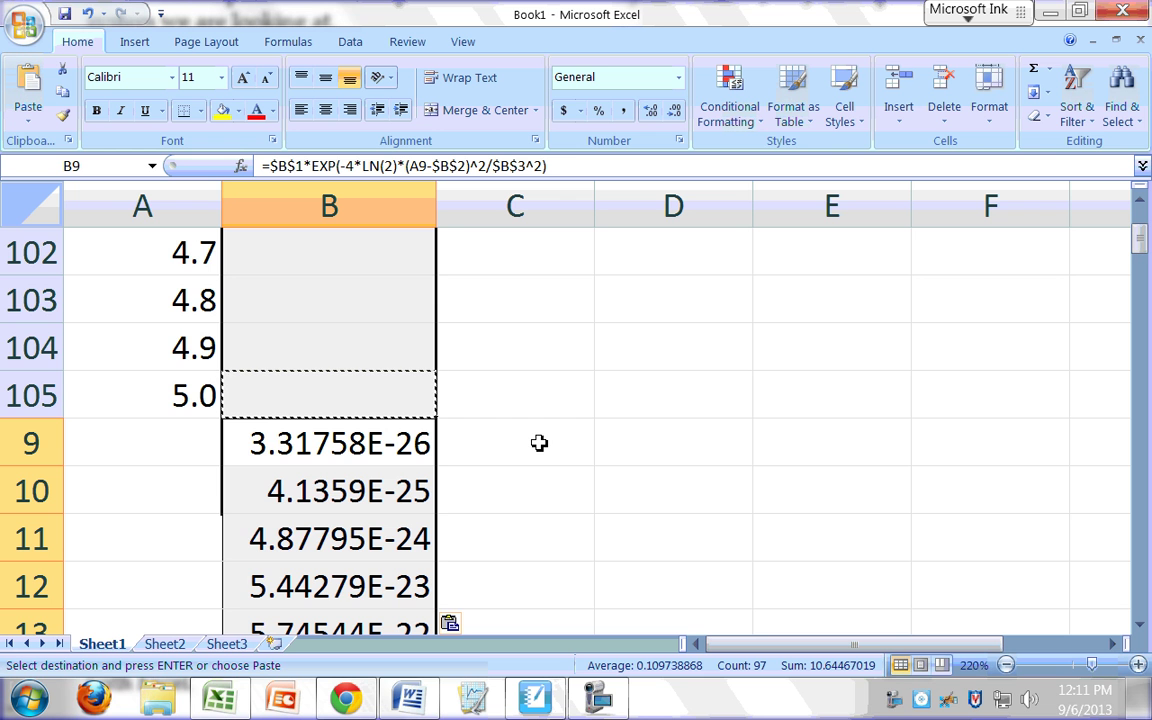
# Step: Review the Y column and check the cell references in the pasted formula in B10
pyautogui.scroll(2, 511, 497)
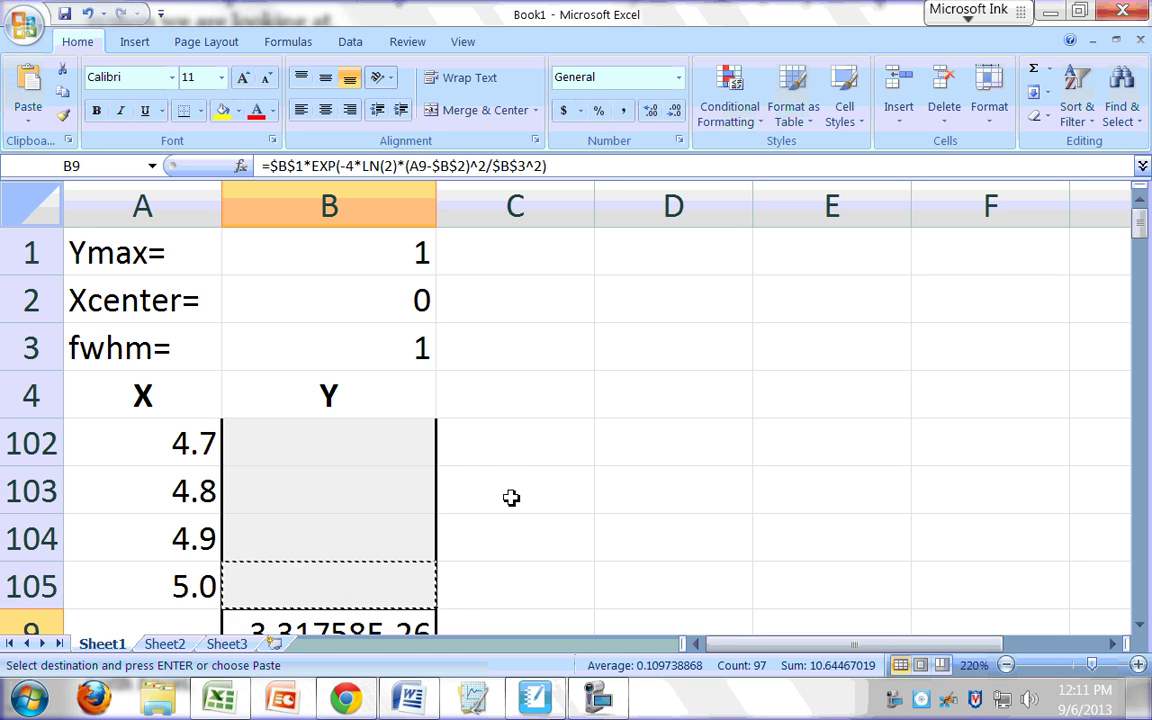
pyautogui.scroll(-4, 511, 497)
pyautogui.scroll(4, 511, 497)
pyautogui.scroll(-4, 511, 497)
pyautogui.scroll(4, 511, 497)
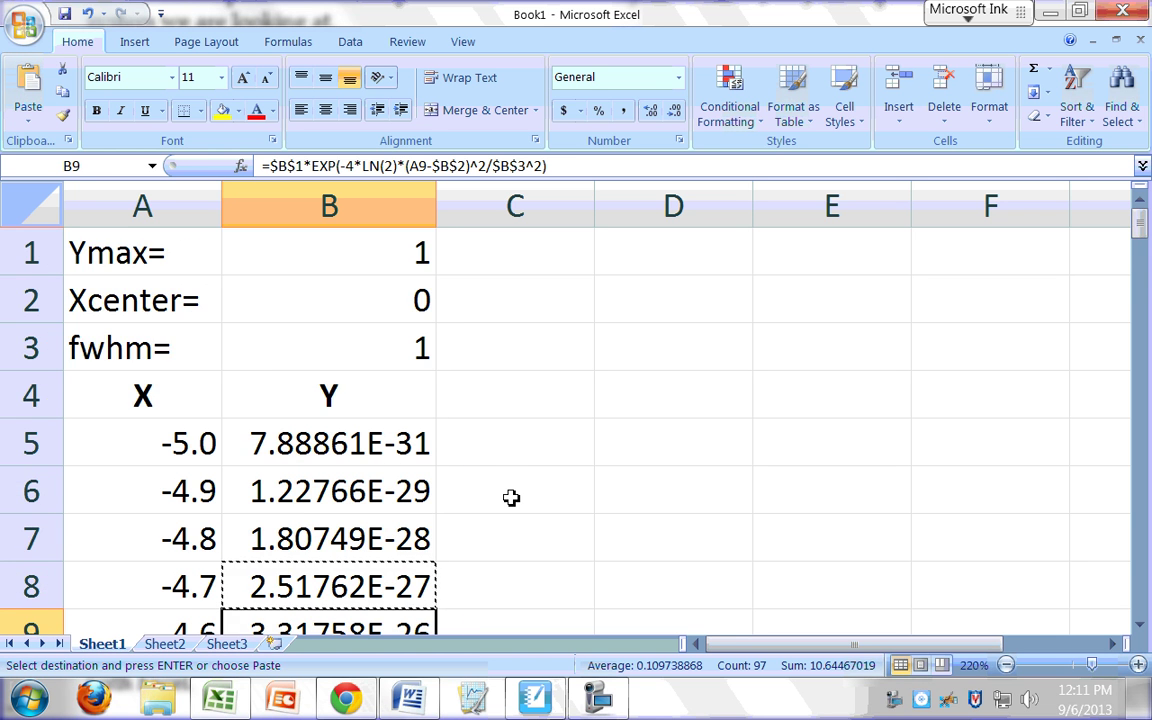
pyautogui.scroll(-1, 511, 497)
pyautogui.scroll(-1, 511, 497)
pyautogui.click(361, 399)
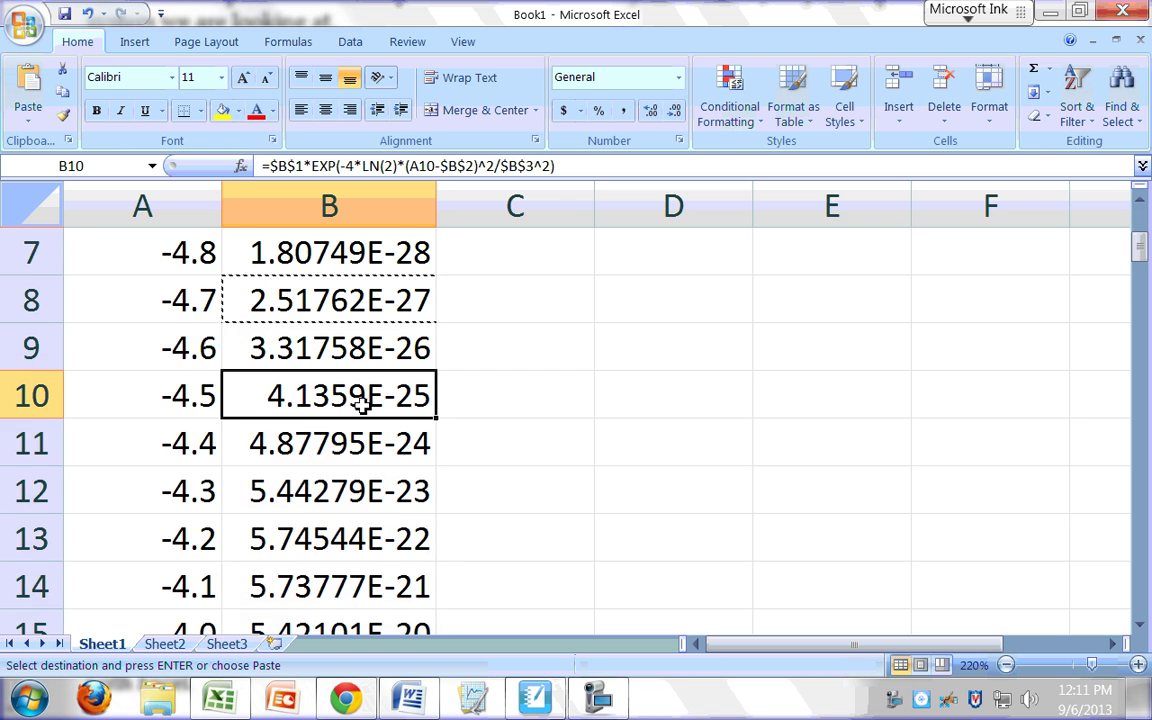
pyautogui.scroll(-4, 361, 403)
pyautogui.scroll(6, 361, 403)
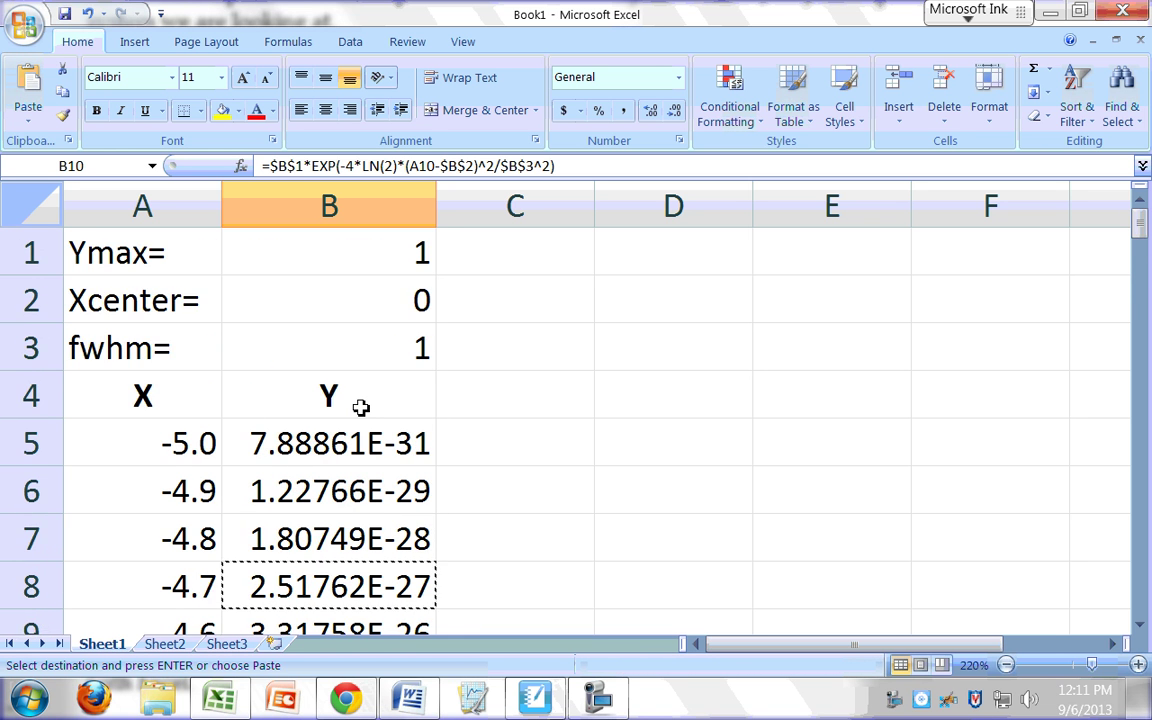
pyautogui.scroll(-1, 361, 403)
pyautogui.scroll(-1, 361, 403)
pyautogui.scroll(1, 361, 403)
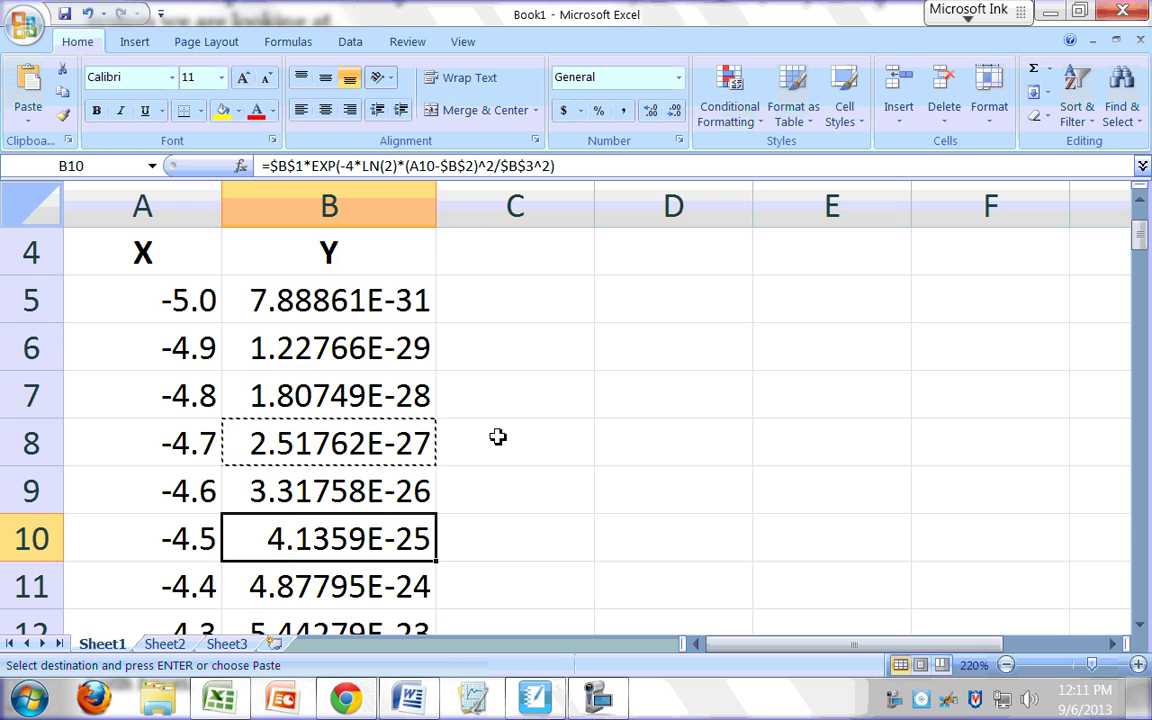
pyautogui.scroll(1, 496, 437)
pyautogui.click(622, 311)
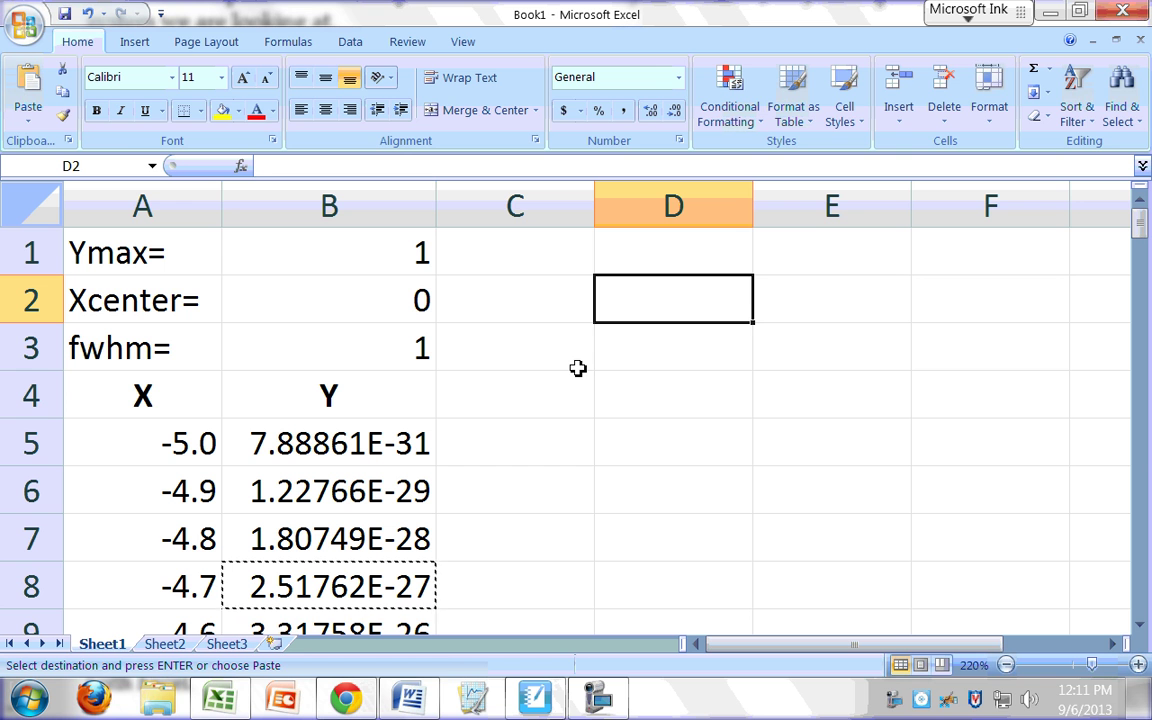
pyautogui.click(134, 45)
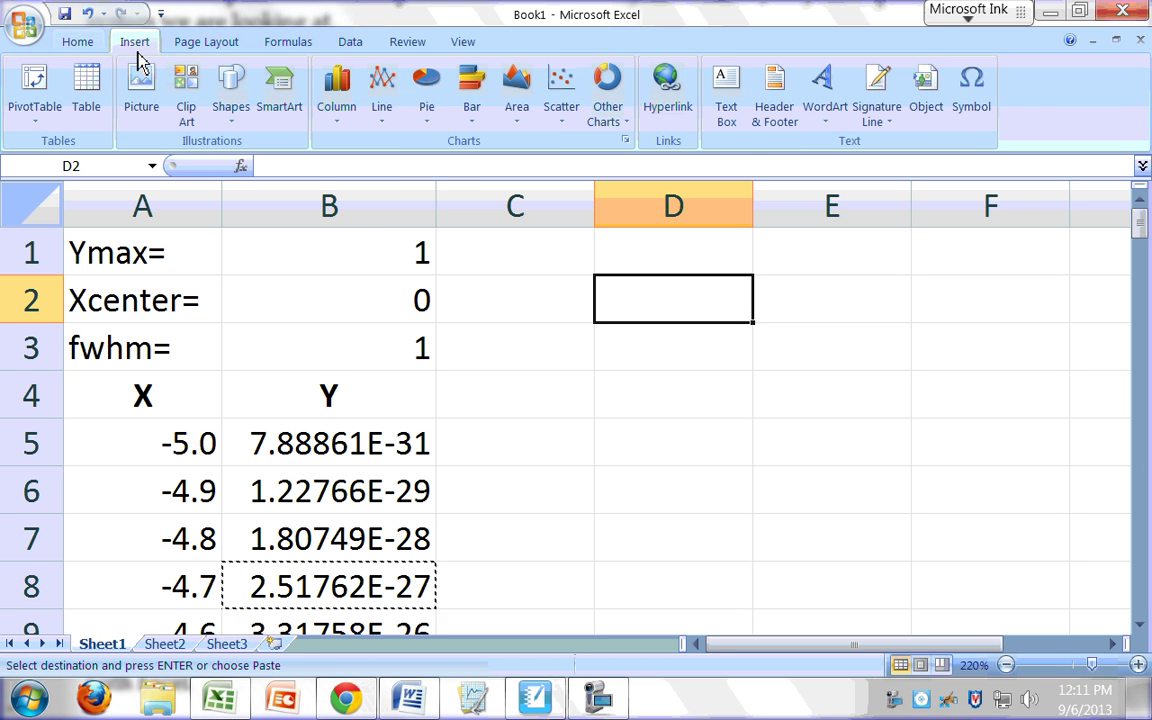
pyautogui.click(564, 110)
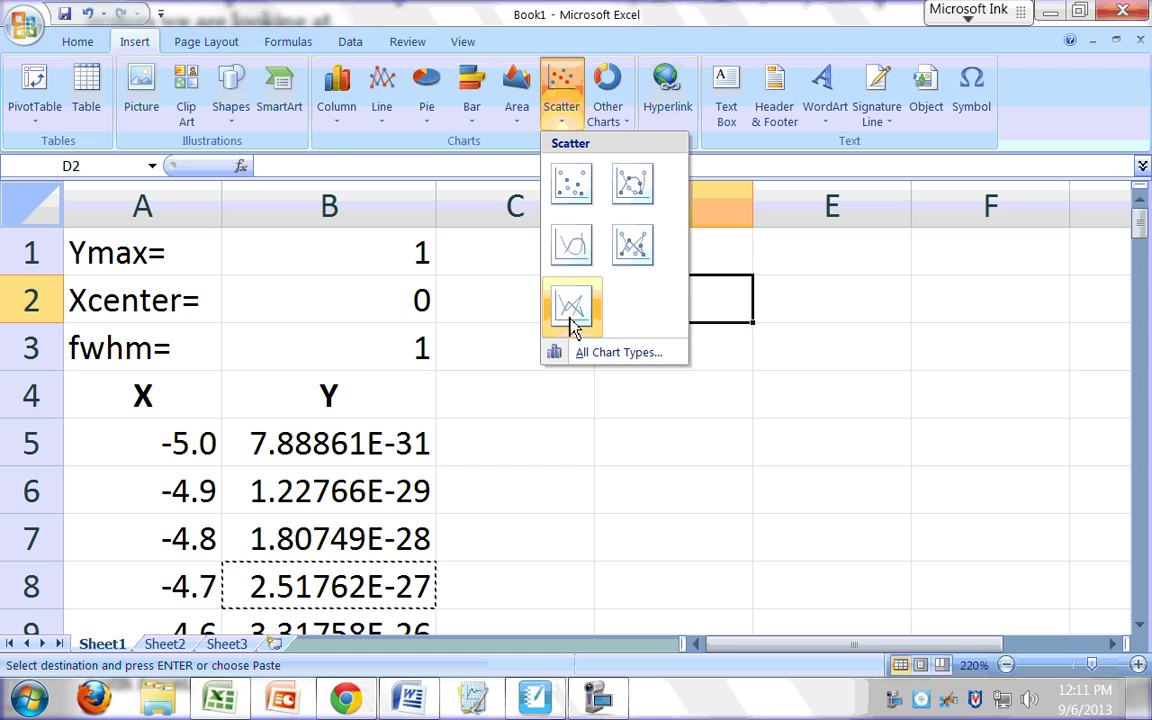
pyautogui.click(574, 195)
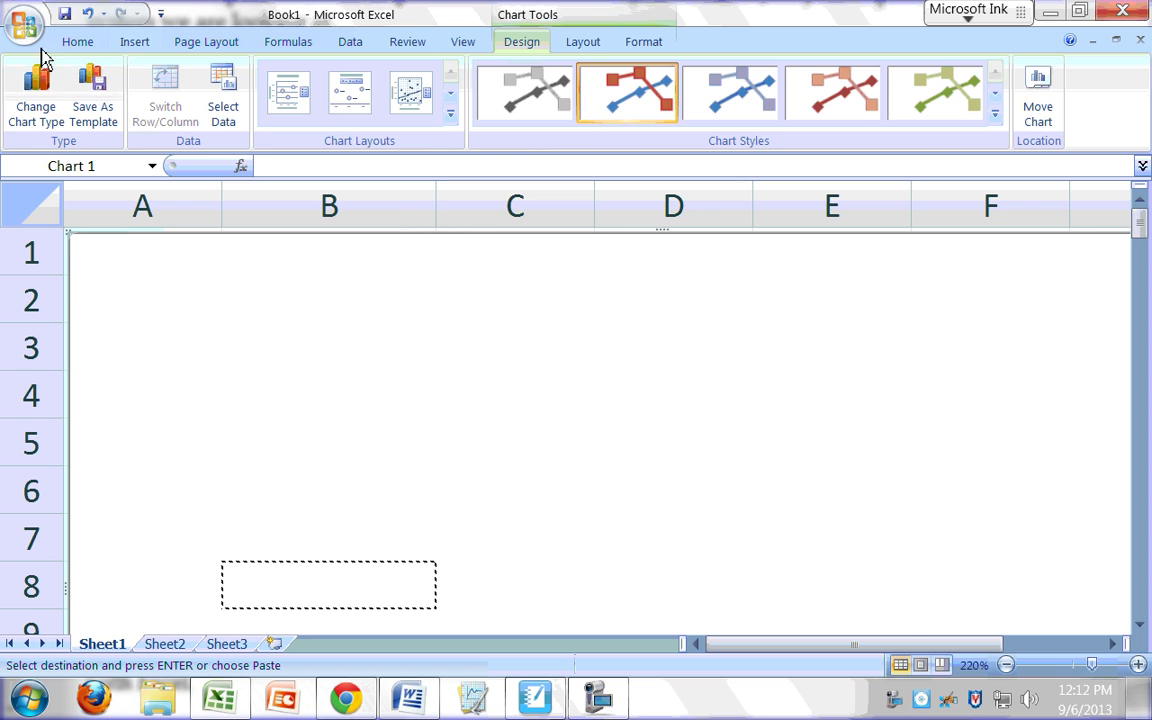
pyautogui.click(88, 15)
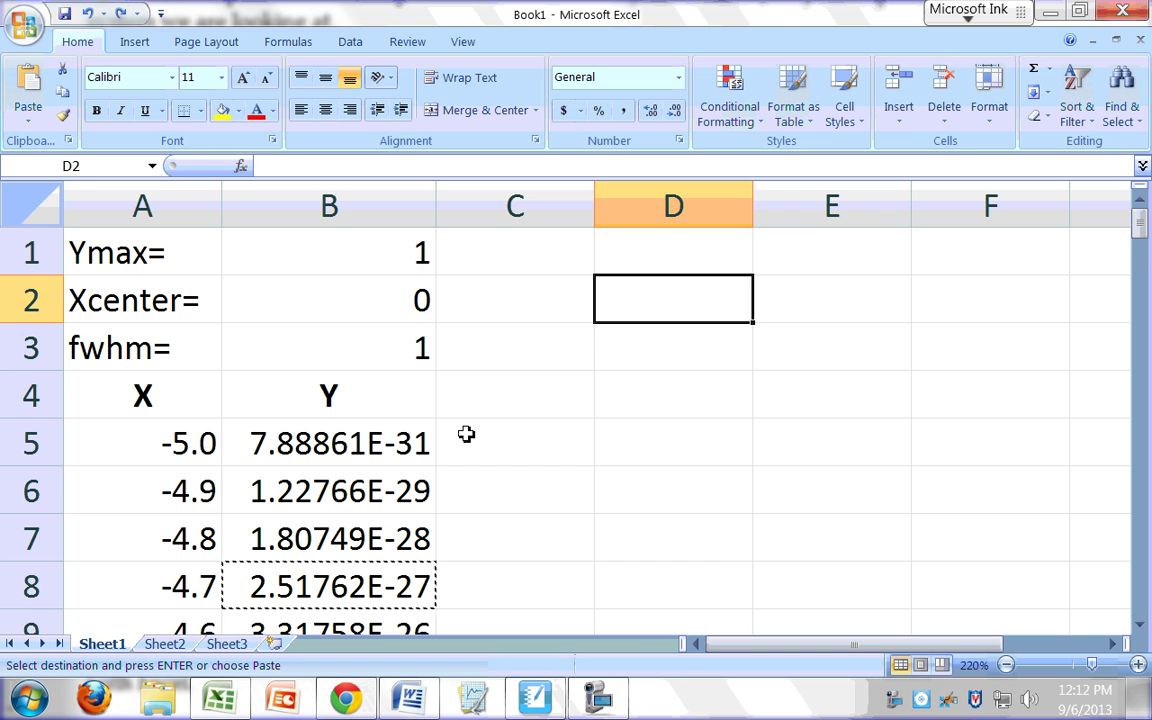
# Step: Insert an empty scatter chart of the smooth-lines type without markers on Sheet1
pyautogui.scroll(-1, 494, 391)
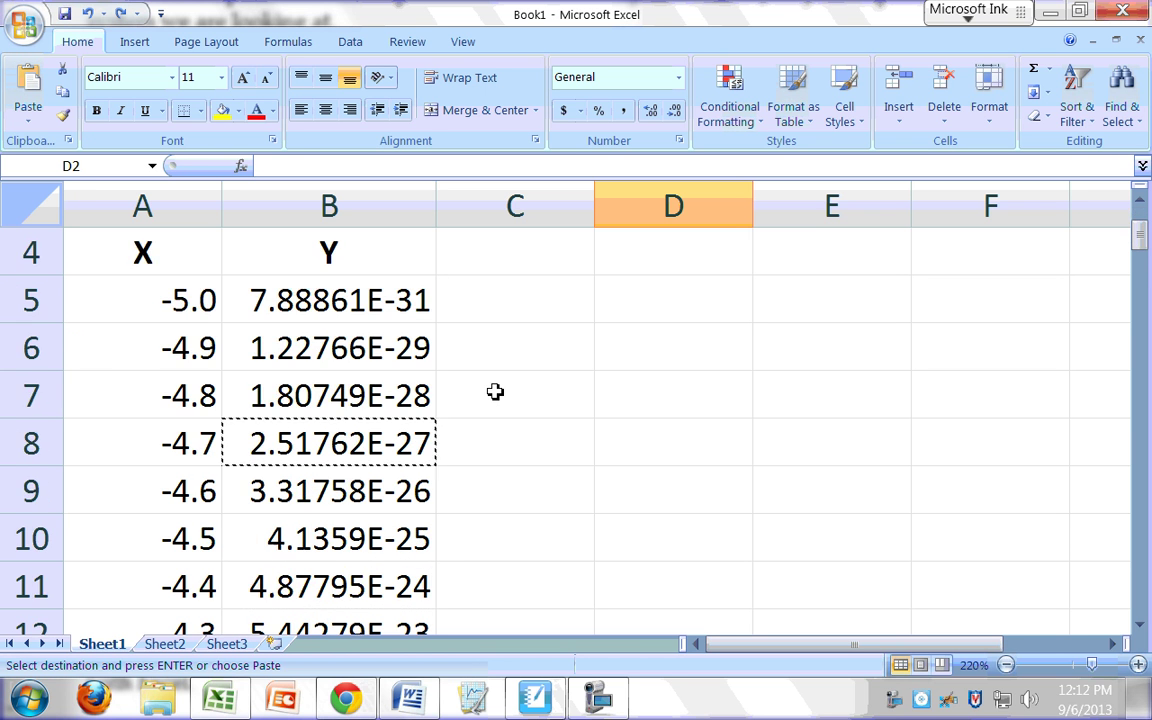
pyautogui.scroll(1, 492, 381)
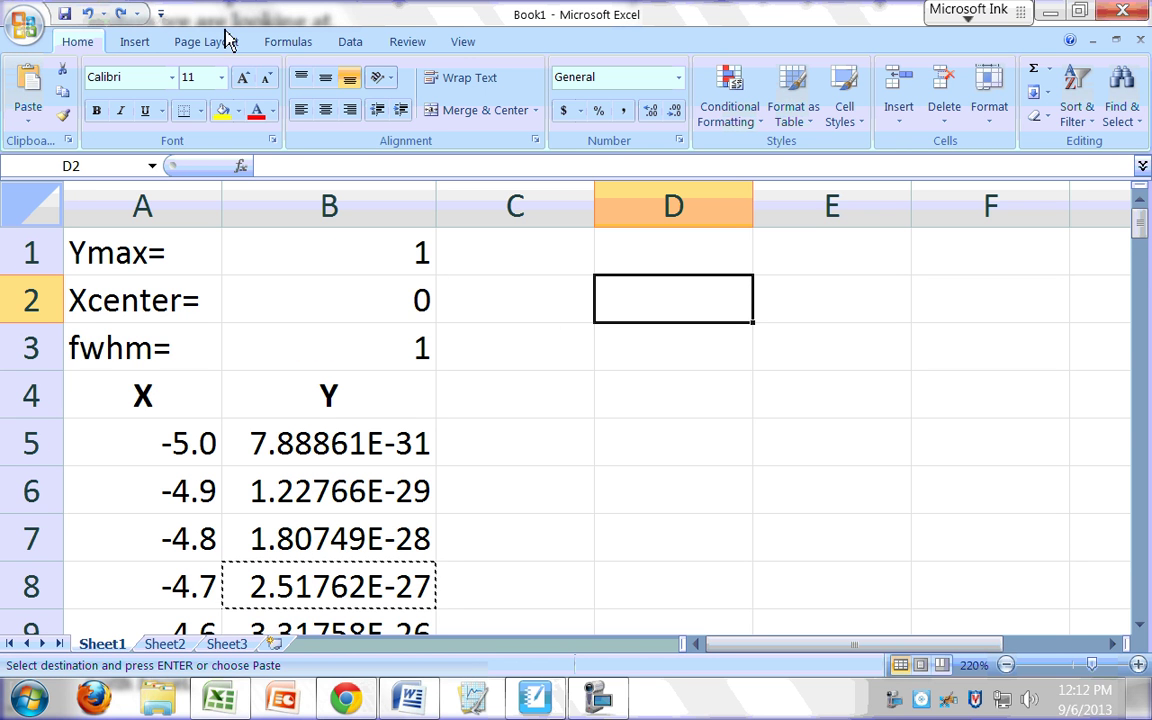
pyautogui.click(134, 44)
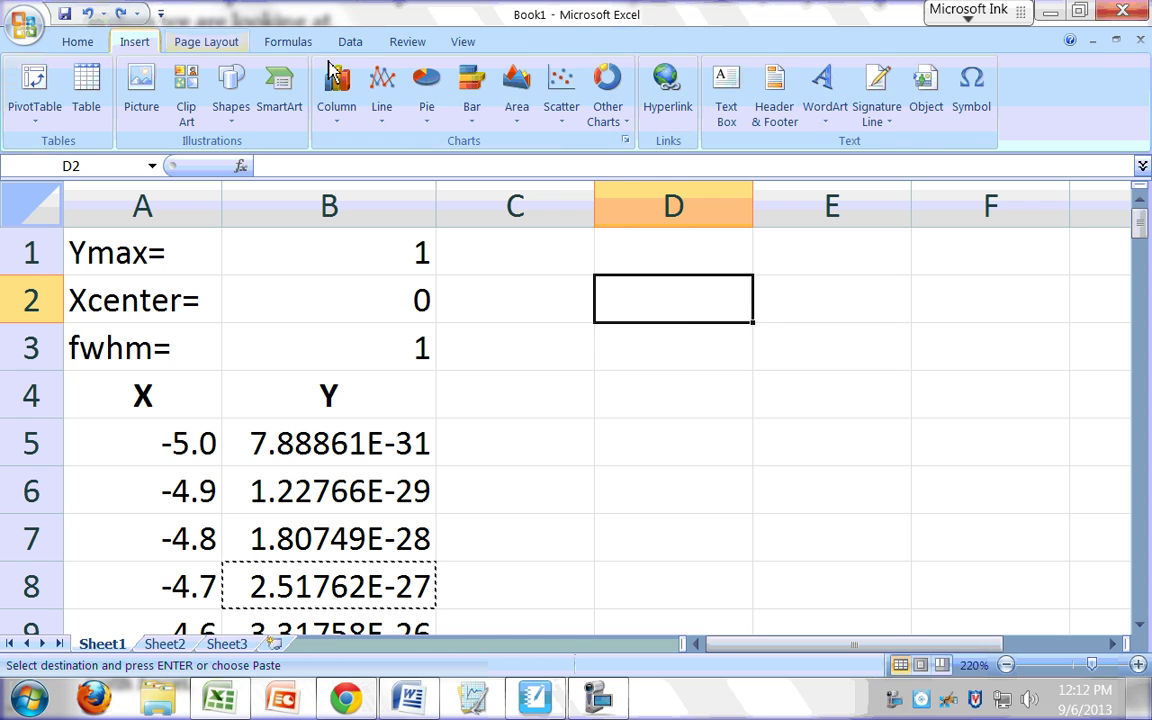
pyautogui.click(559, 108)
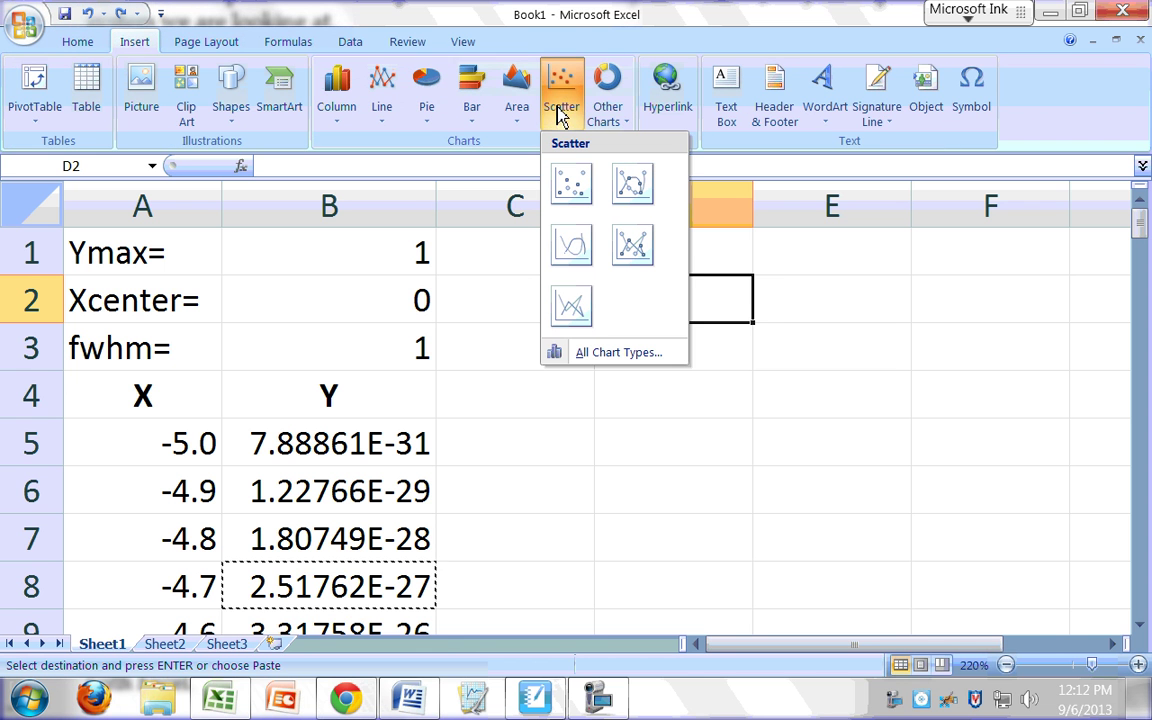
pyautogui.click(577, 258)
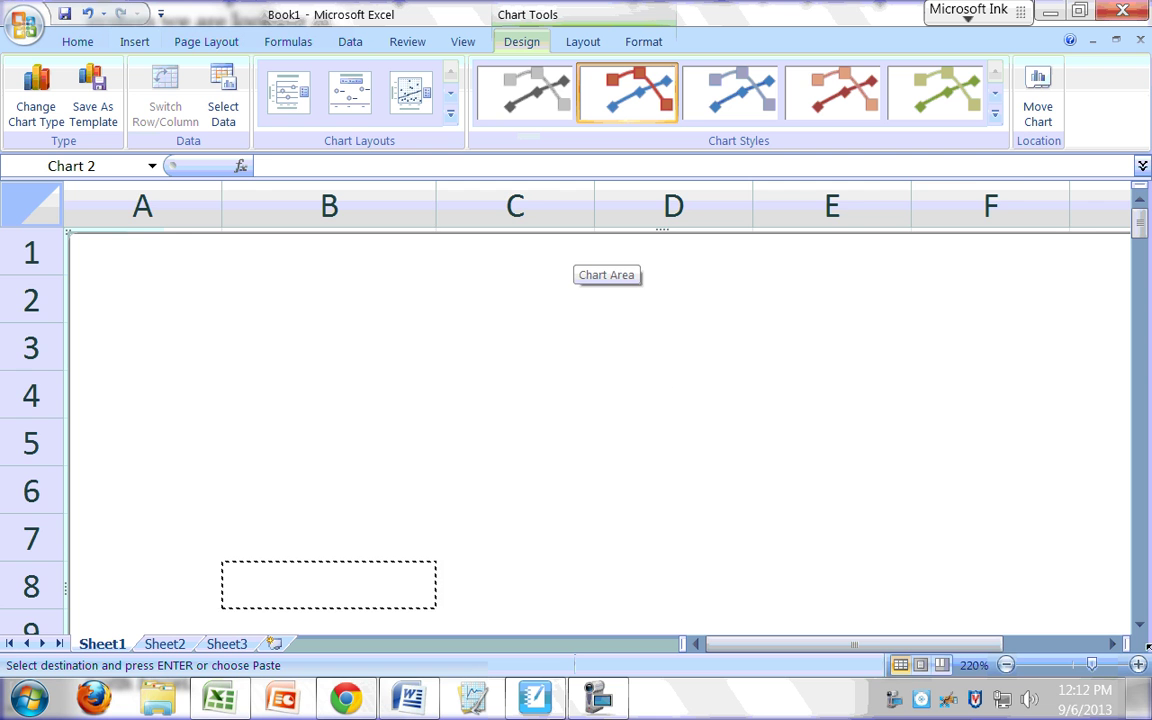
# Step: Move the empty chart off the data so that it sits beside the X and Y columns, starting next to column C
pyautogui.click(1007, 665)
pyautogui.click(1007, 665)
pyautogui.click(1007, 665)
pyautogui.click(1007, 665)
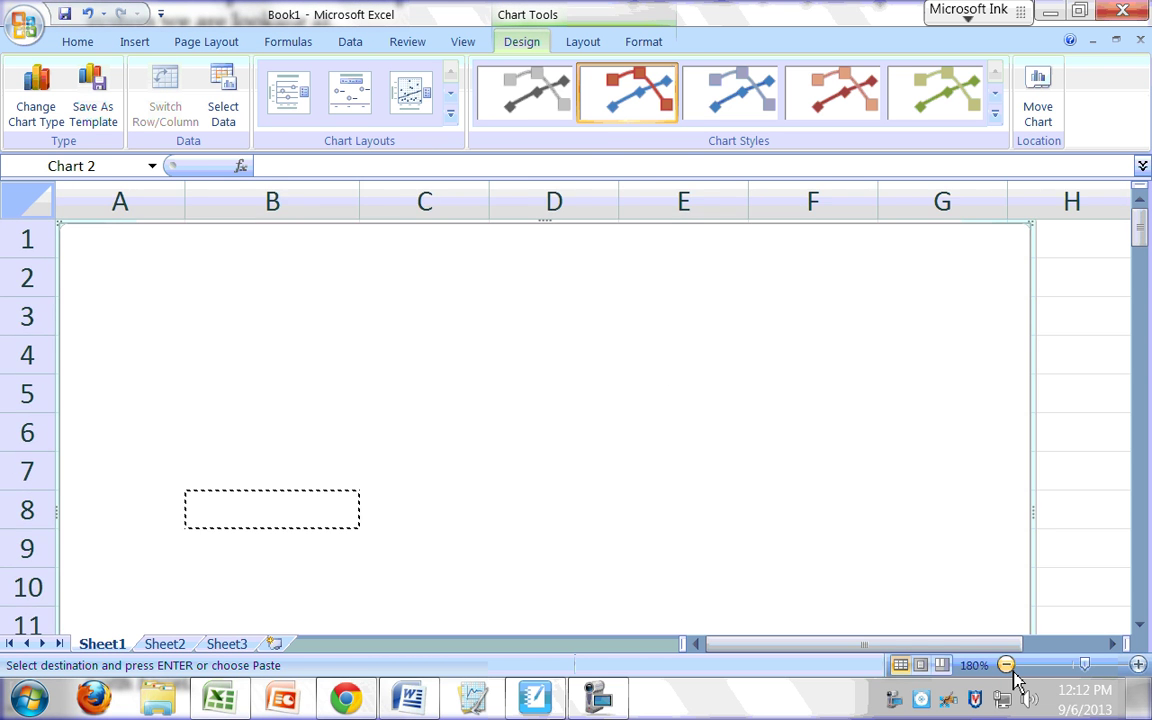
pyautogui.click(1007, 665)
pyautogui.click(1007, 665)
pyautogui.click(1007, 665)
pyautogui.click(1007, 665)
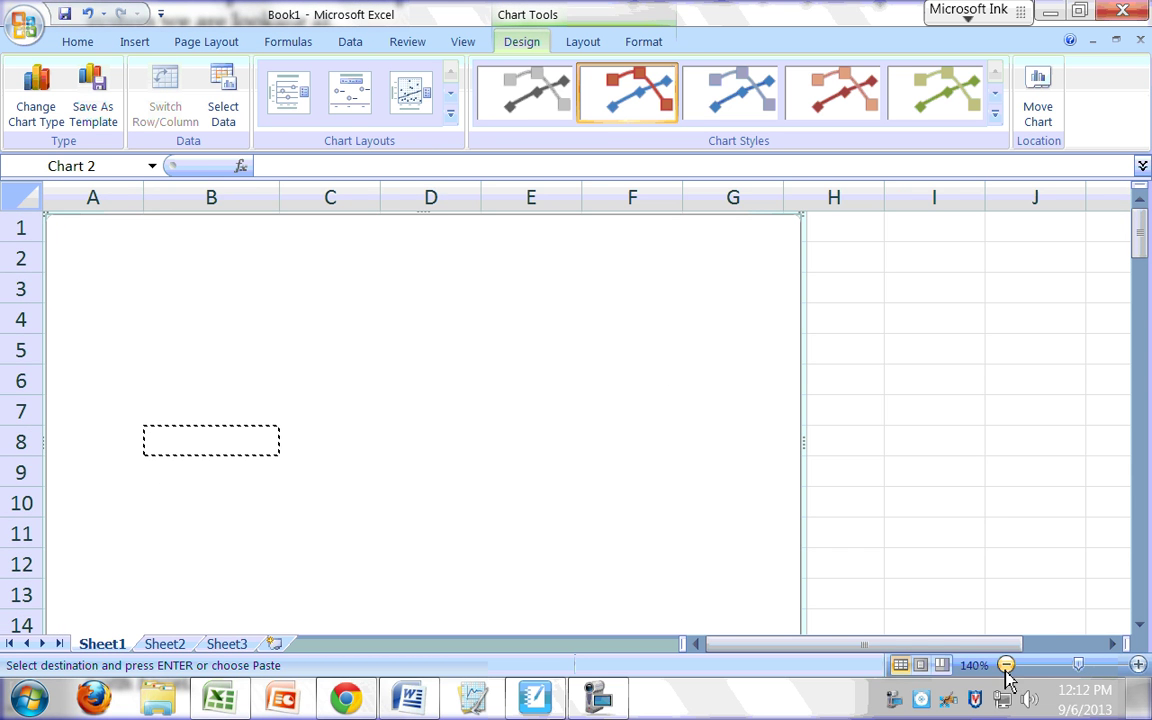
pyautogui.click(1007, 665)
pyautogui.click(1007, 665)
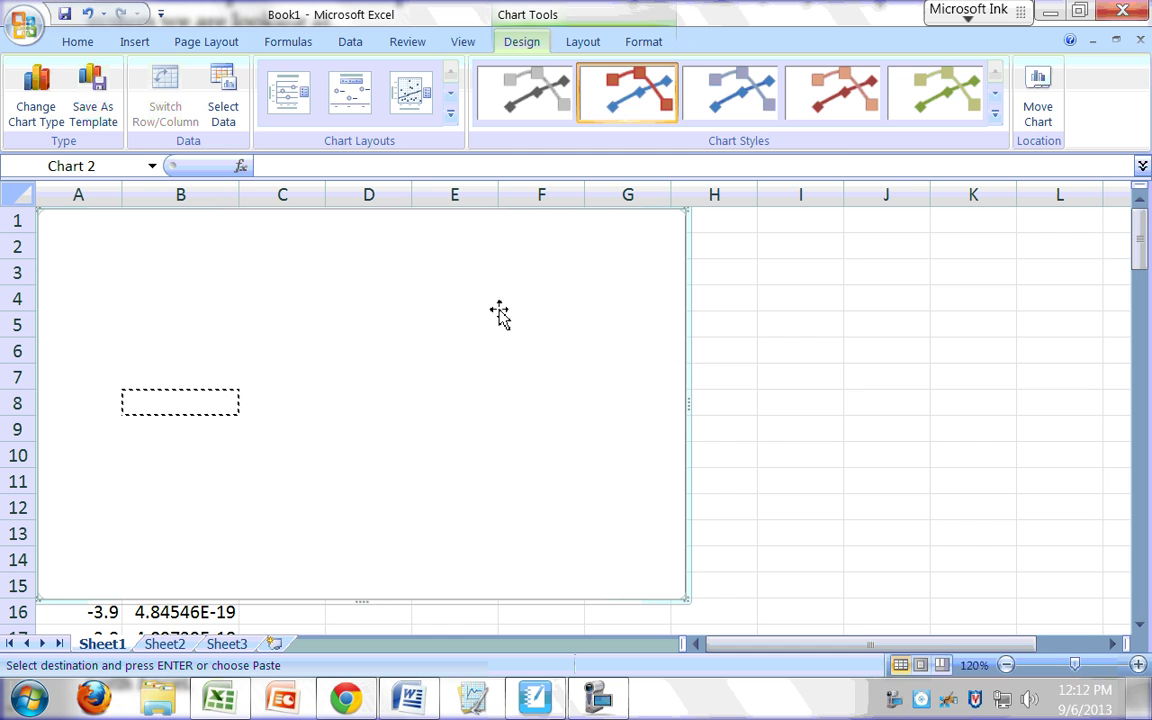
pyautogui.moveTo(499, 313); pyautogui.dragTo(879, 375)
pyautogui.click(330, 380)
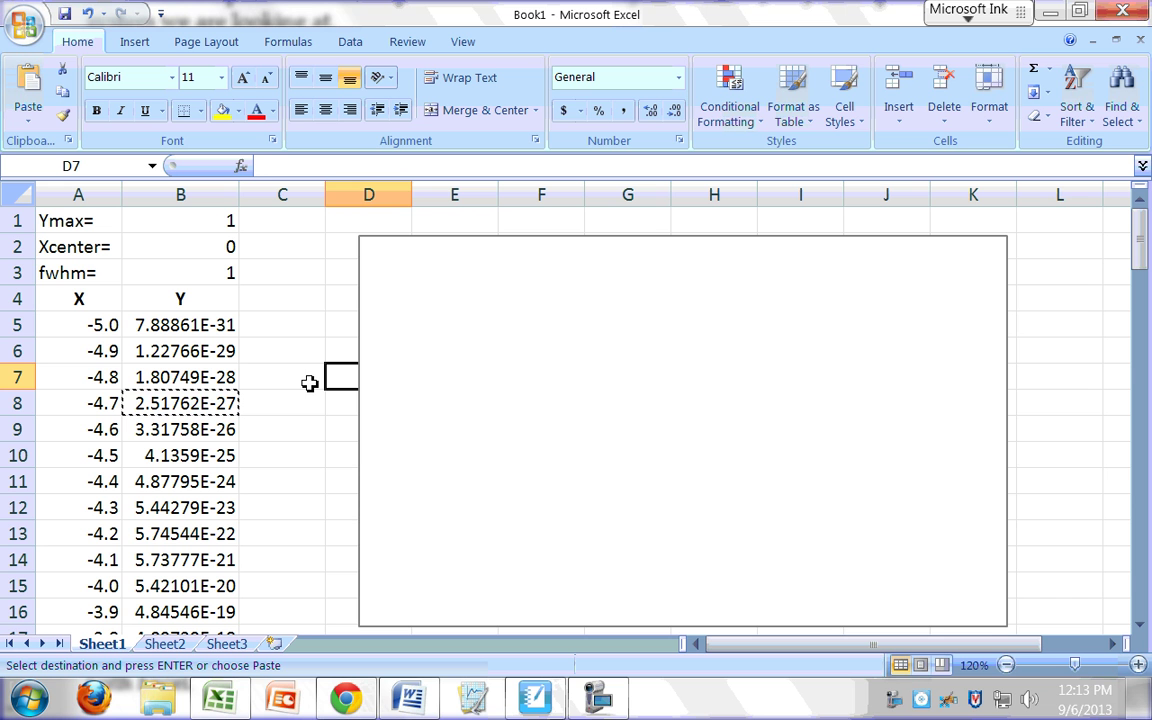
pyautogui.moveTo(399, 285); pyautogui.dragTo(338, 278)
pyautogui.click(1049, 435)
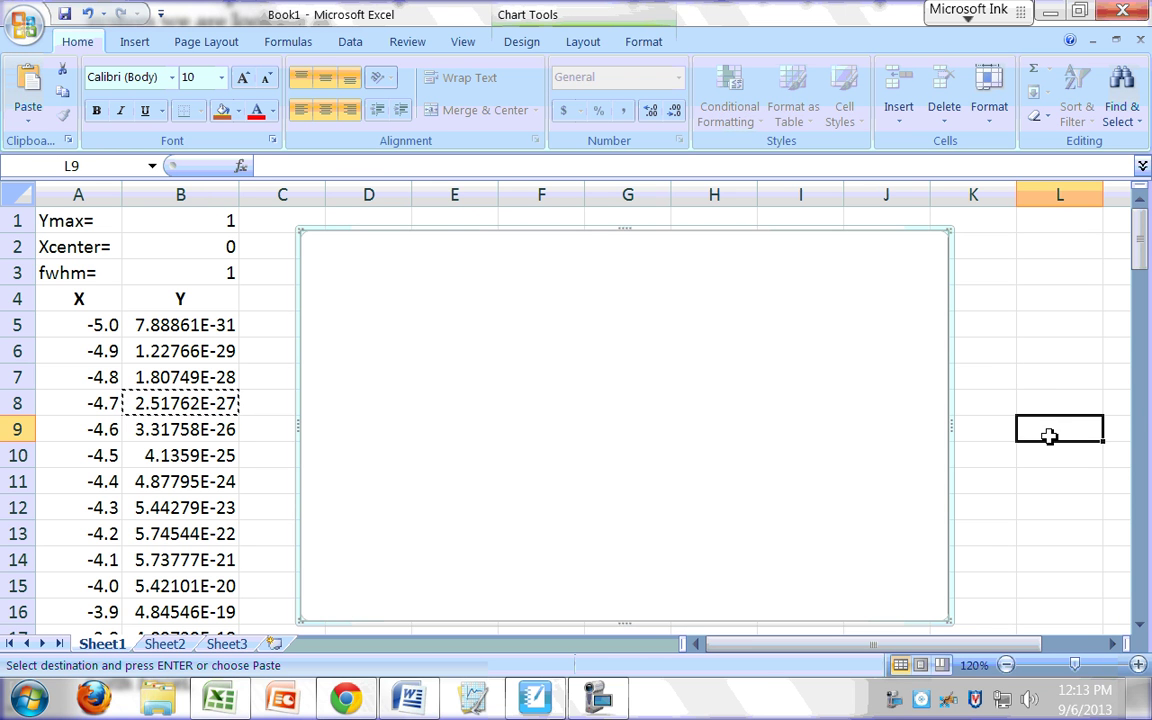
# Step: Add a new data series to the chart's data source with X values =Sheet1!$A$5:$A$105
pyautogui.click(686, 455)
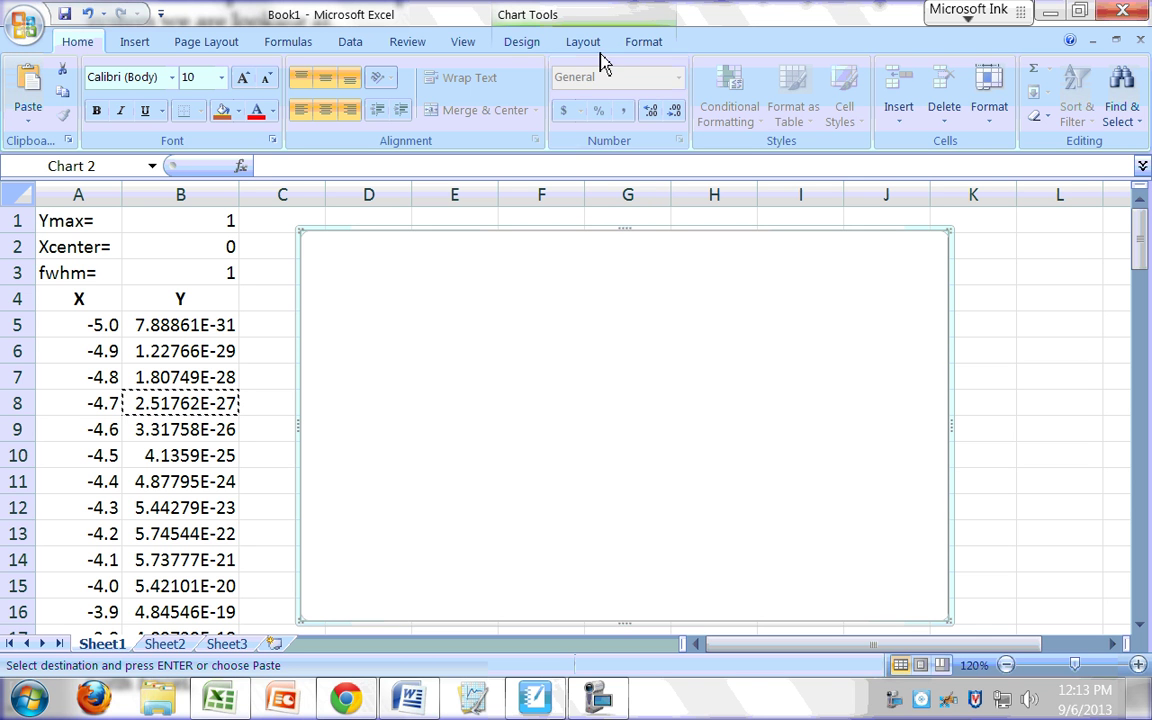
pyautogui.click(514, 50)
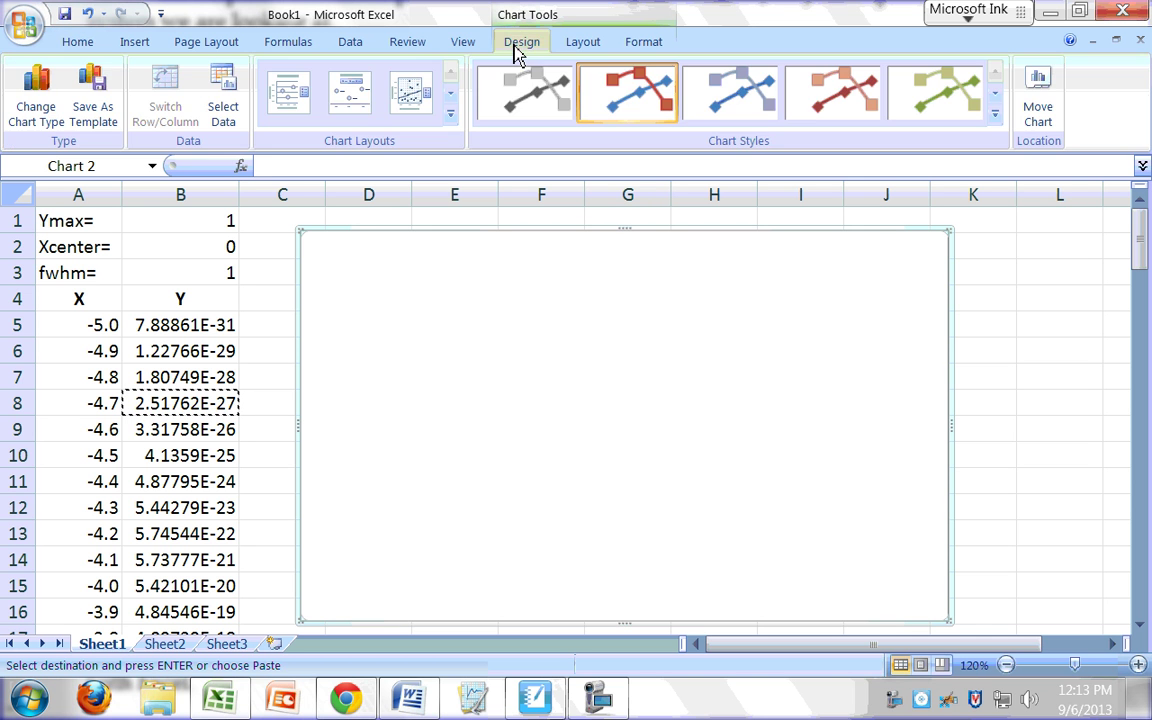
pyautogui.click(224, 106)
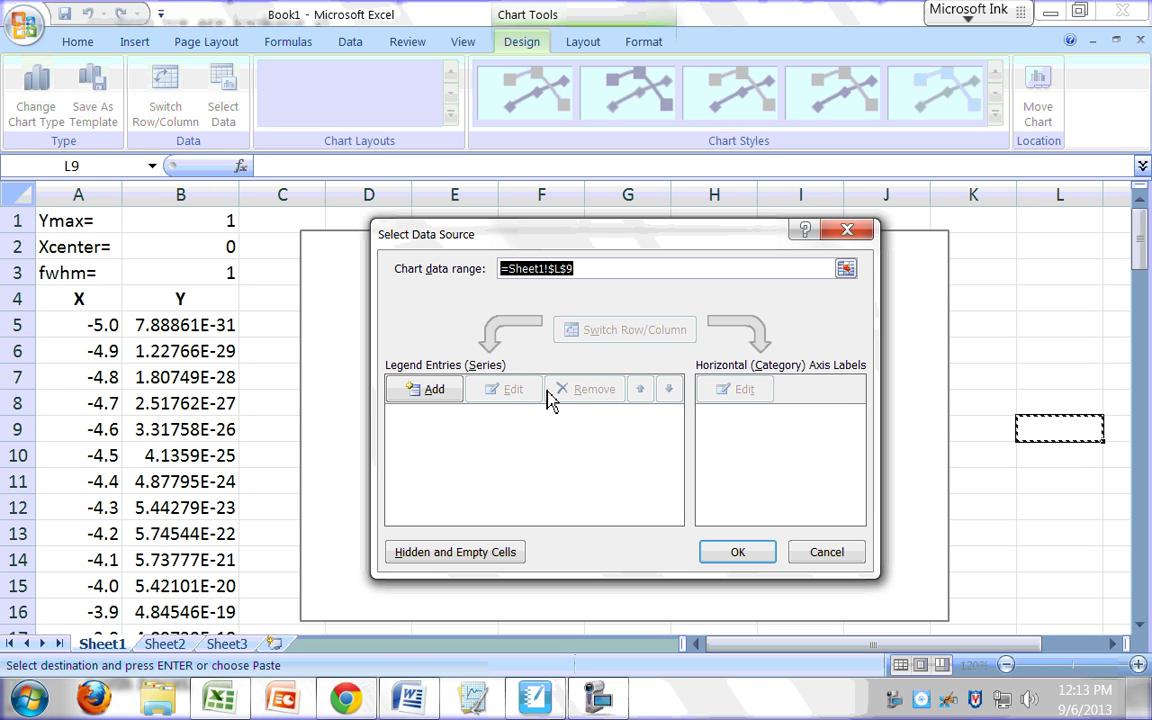
pyautogui.click(434, 397)
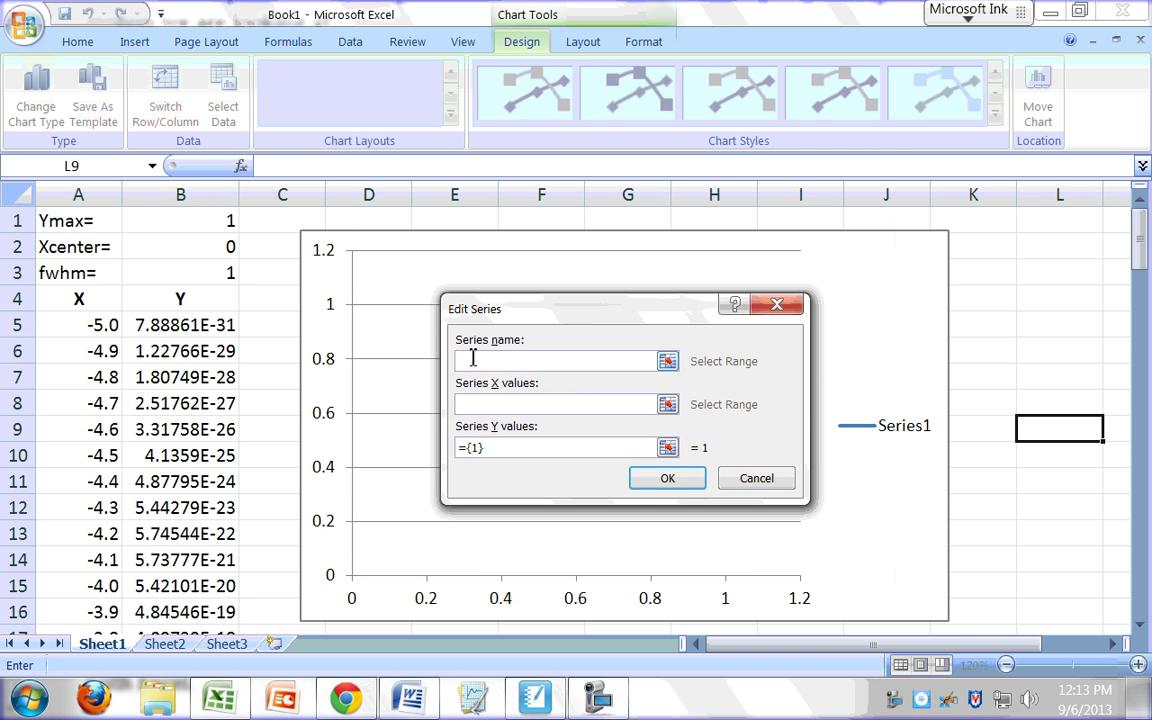
pyautogui.click(520, 408)
pyautogui.click(667, 405)
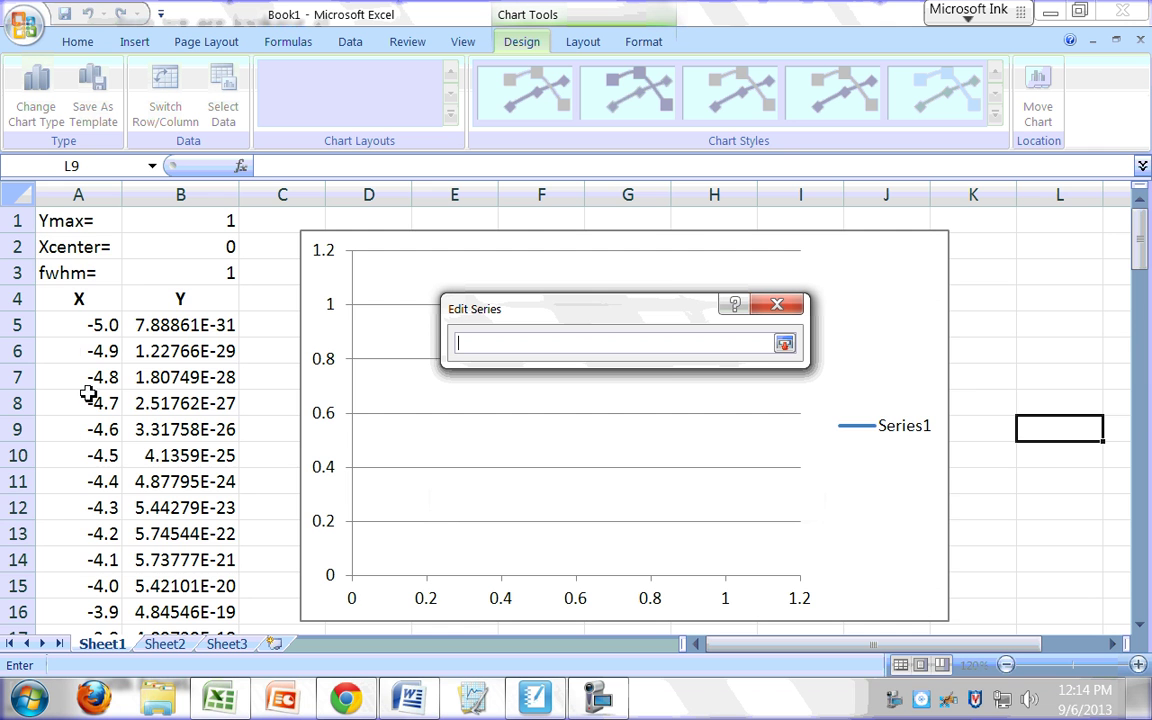
pyautogui.scroll(-20, 51, 353)
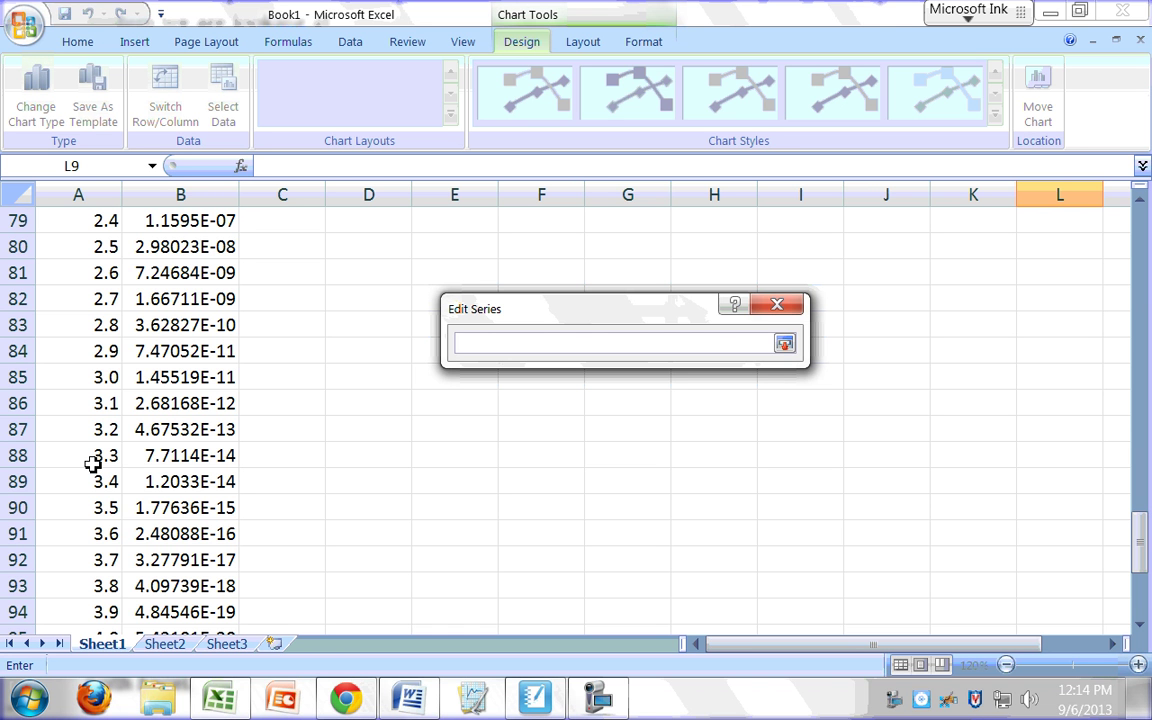
pyautogui.scroll(-5, 92, 463)
pyautogui.moveTo(98, 508); pyautogui.dragTo(108, 324)
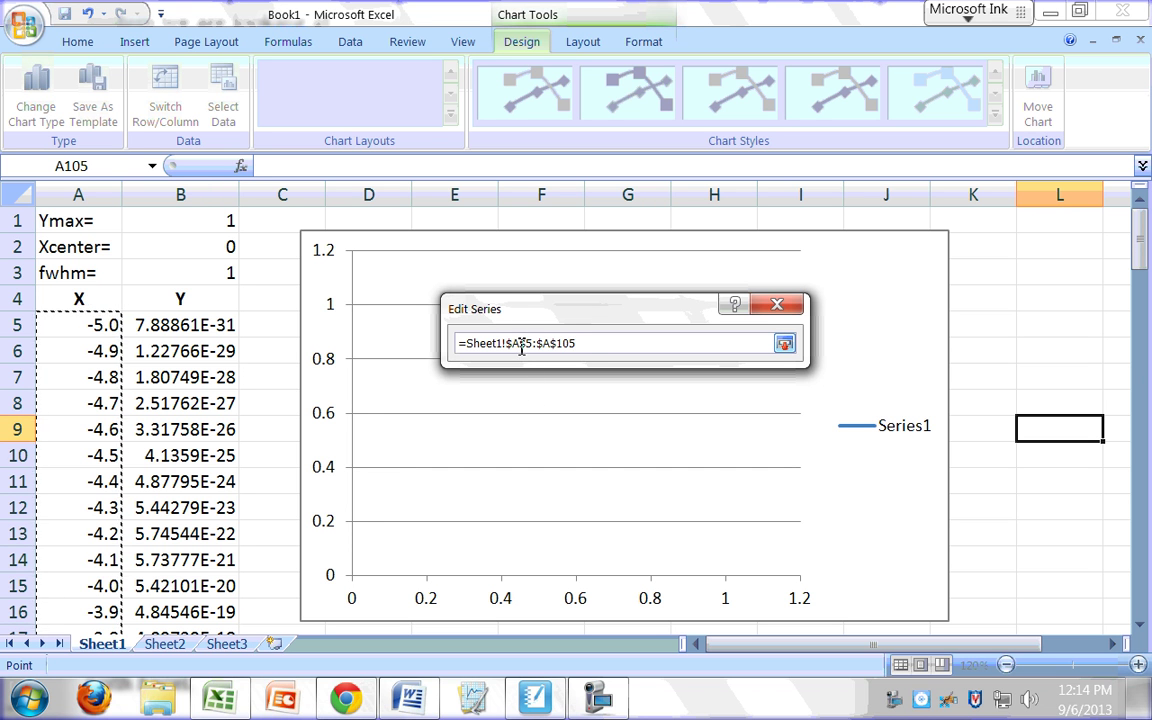
pyautogui.click(786, 344)
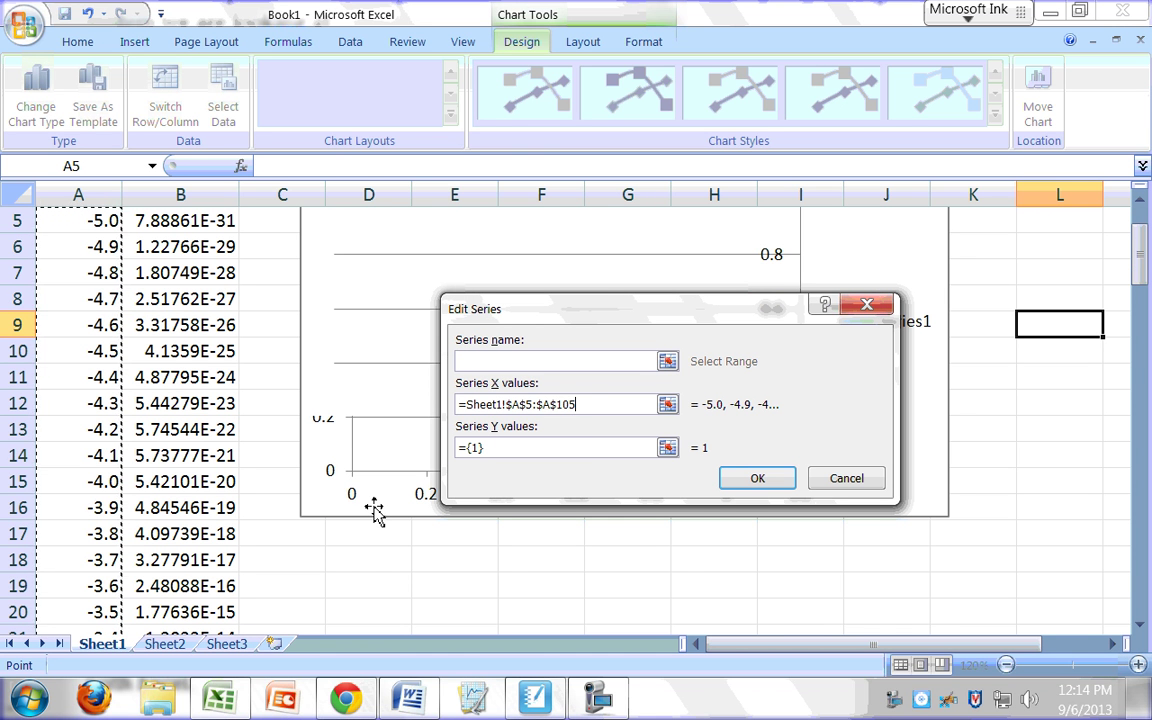
# Step: Set the series Y values to =Sheet1!$B$5:$B$105, accept the data source, and shift the chart down beside rows 5 to 20
pyautogui.click(668, 449)
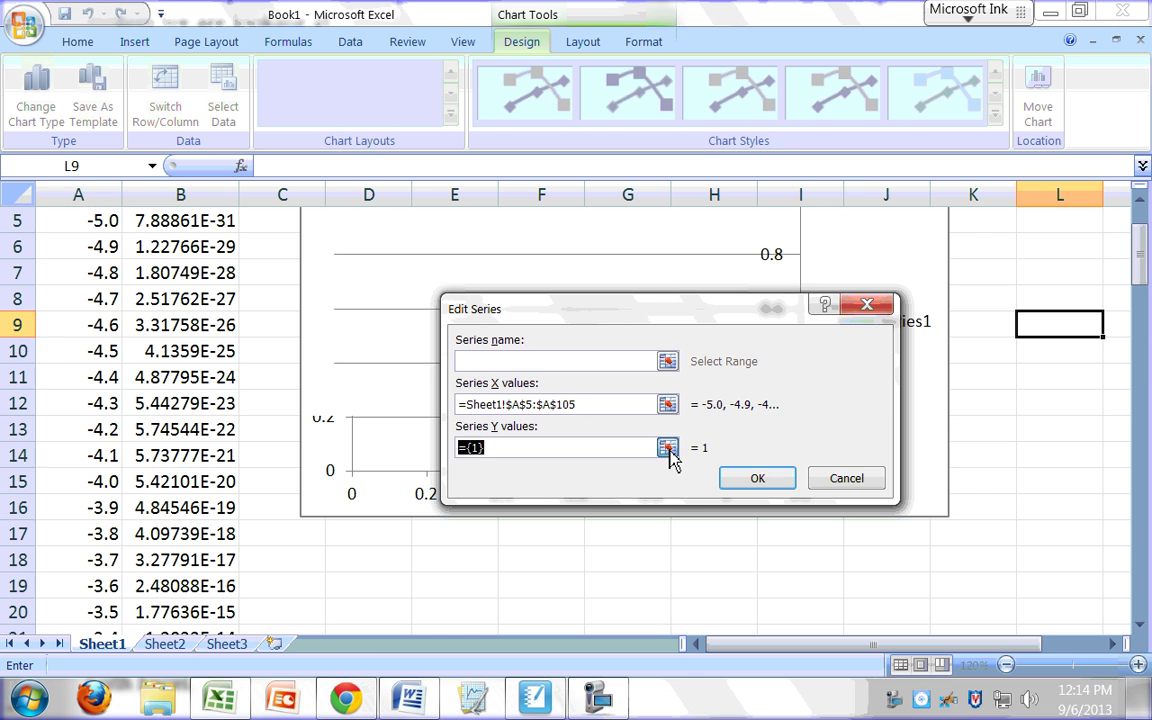
pyautogui.click(668, 448)
pyautogui.scroll(-18, 231, 465)
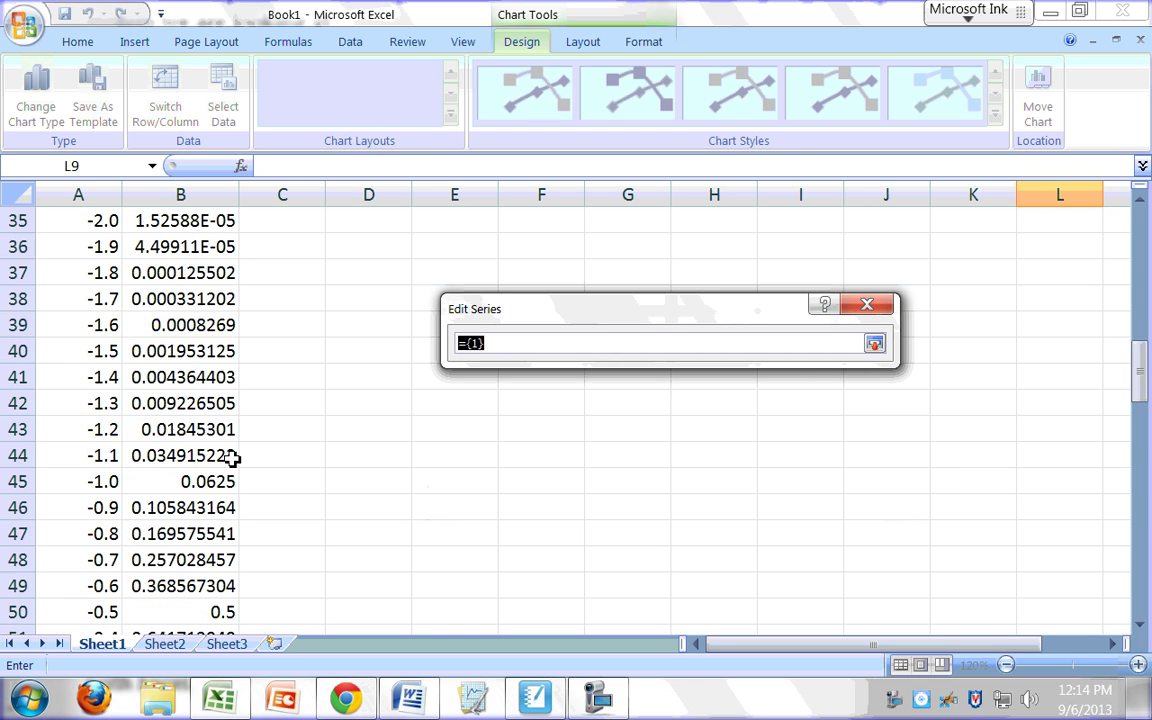
pyautogui.scroll(-12, 230, 459)
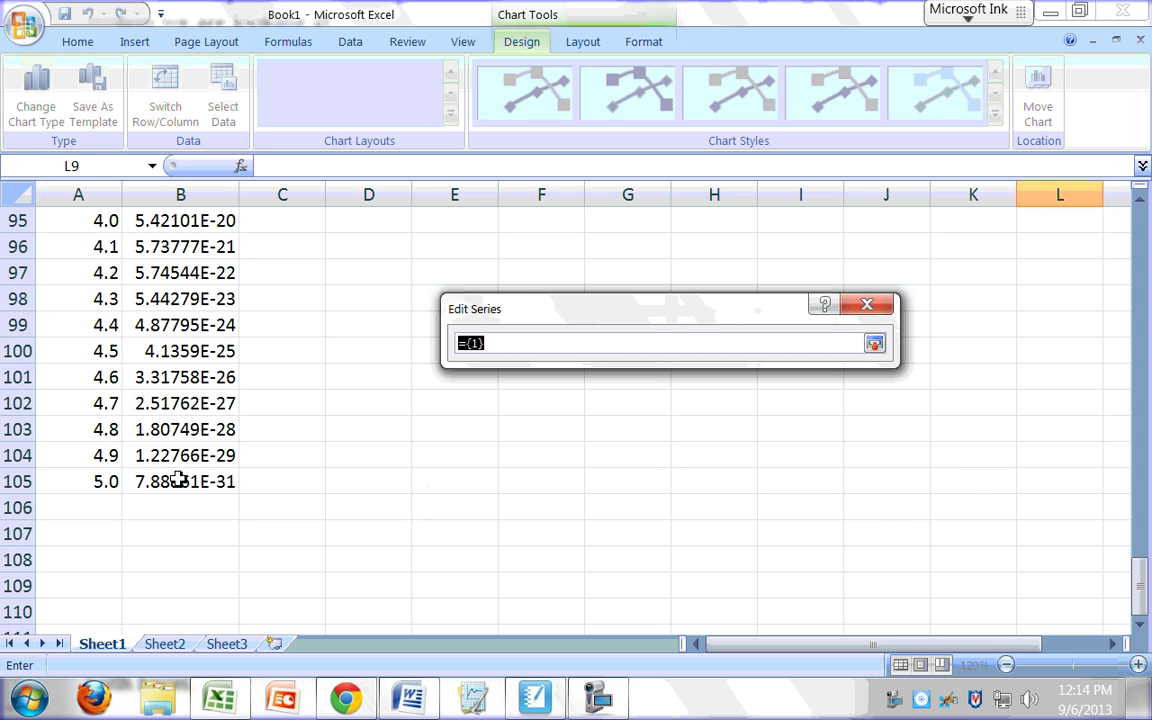
pyautogui.click(177, 481)
pyautogui.moveTo(177, 481); pyautogui.dragTo(186, 318)
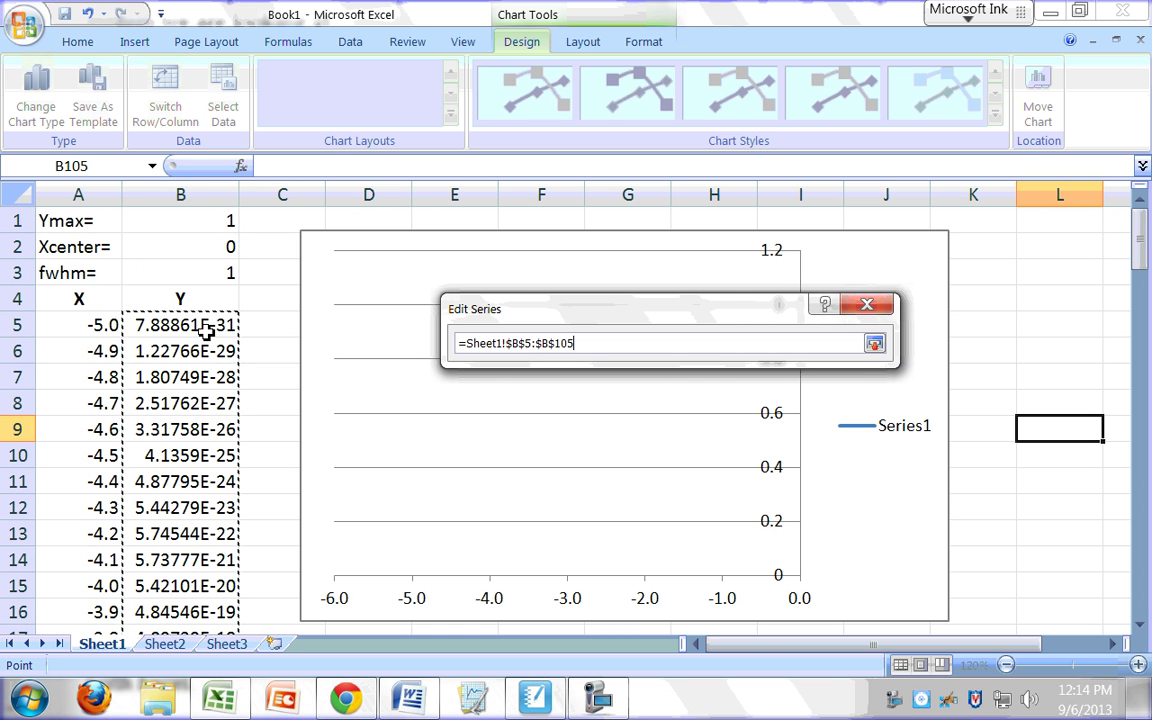
pyautogui.click(874, 343)
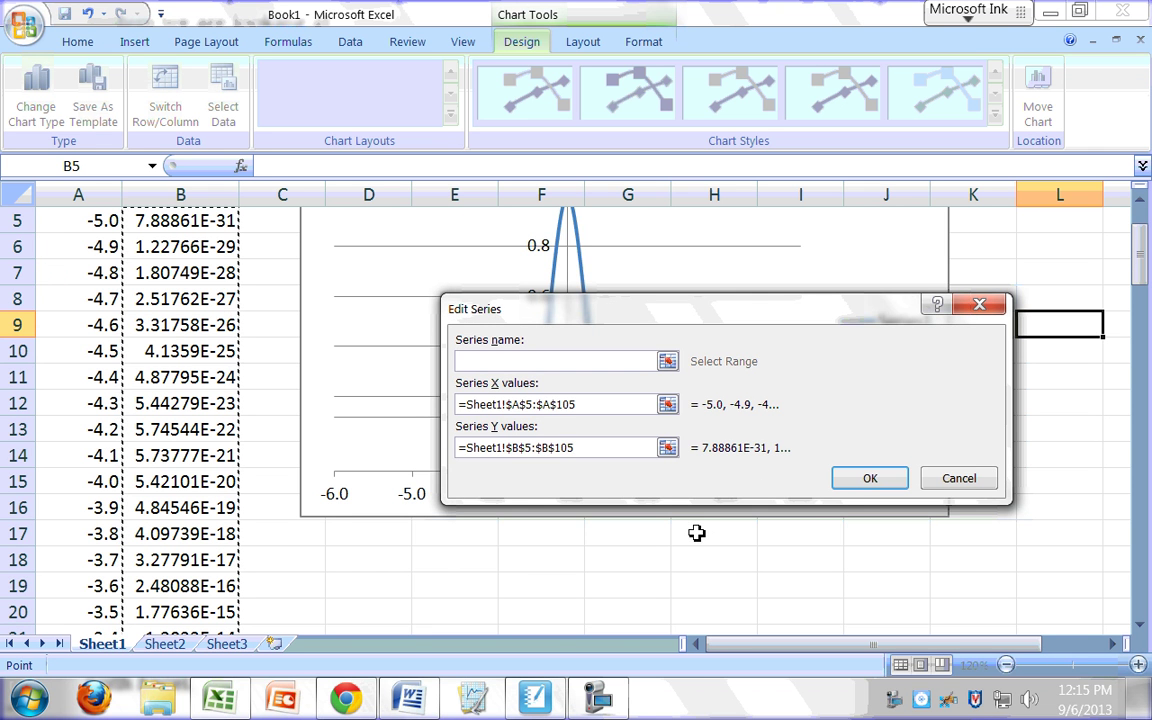
pyautogui.click(862, 479)
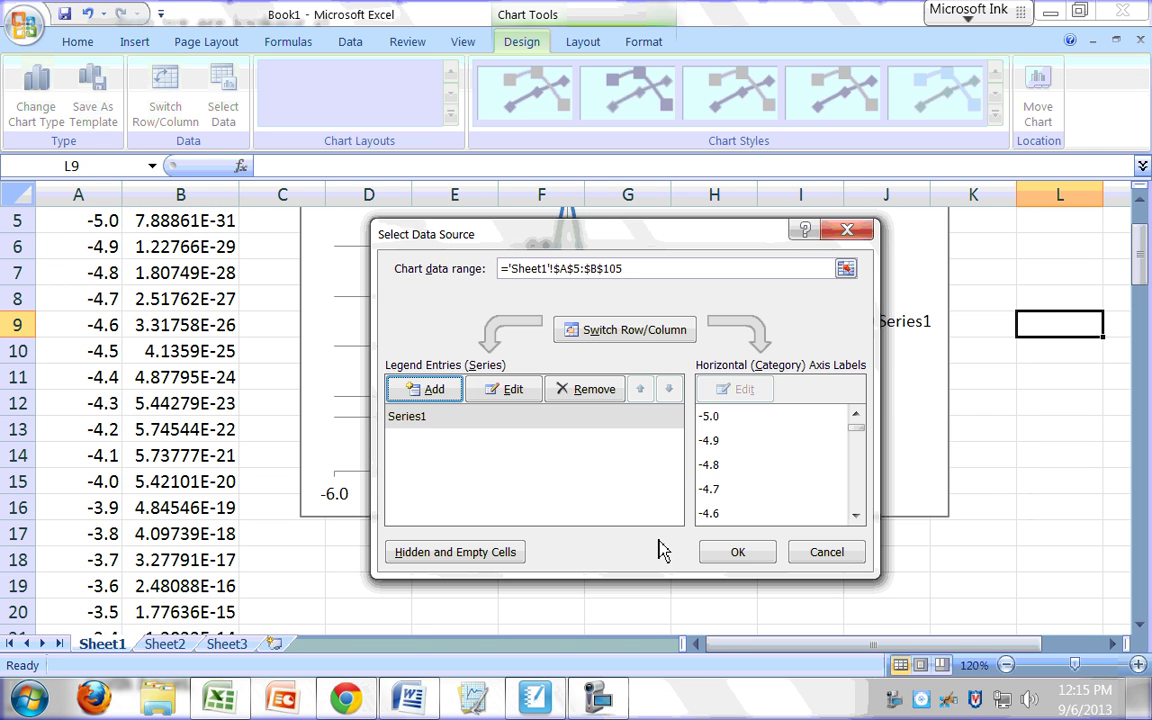
pyautogui.click(740, 553)
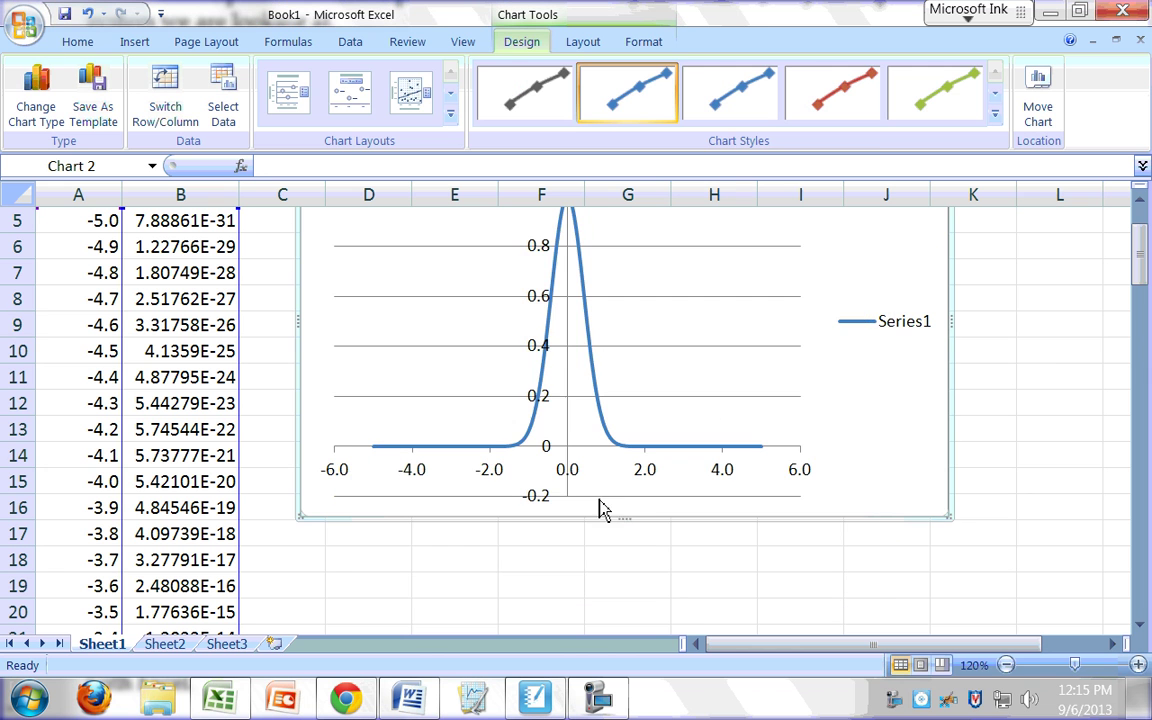
pyautogui.moveTo(609, 509); pyautogui.dragTo(613, 596)
pyautogui.click(1019, 479)
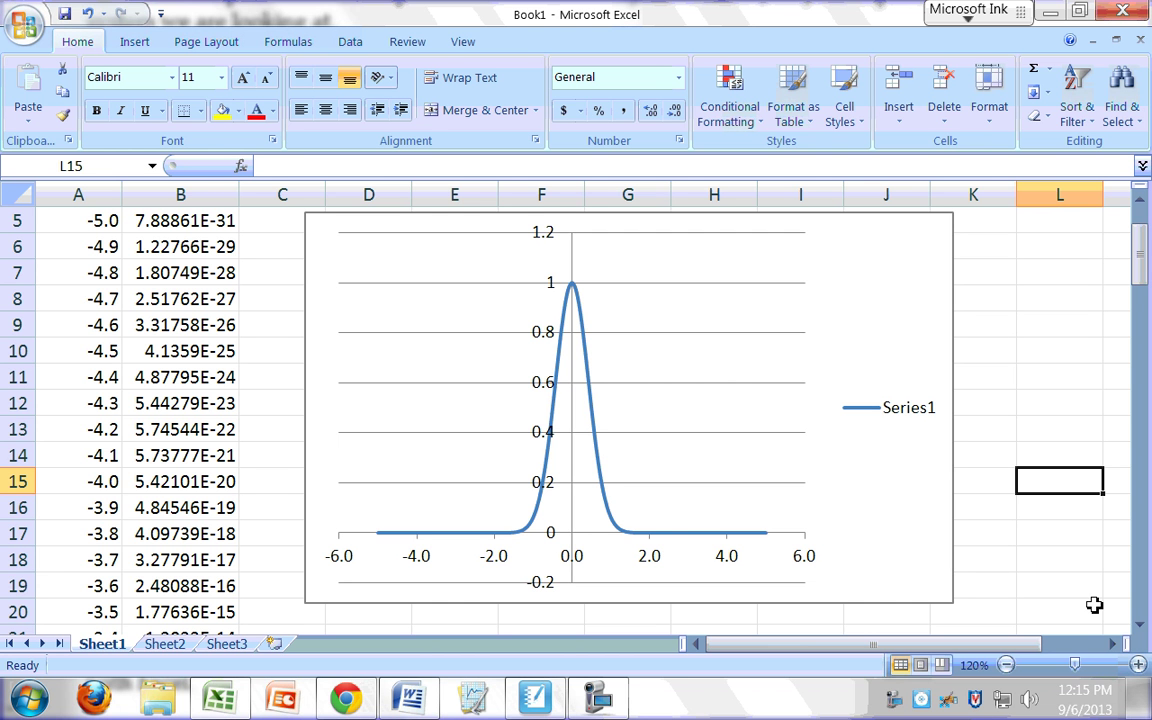
# Step: Switch to the Gaussian Functions handout and read the plotting instructions of Activity 1 and the Activity 2 text on page 3
pyautogui.click(557, 708)
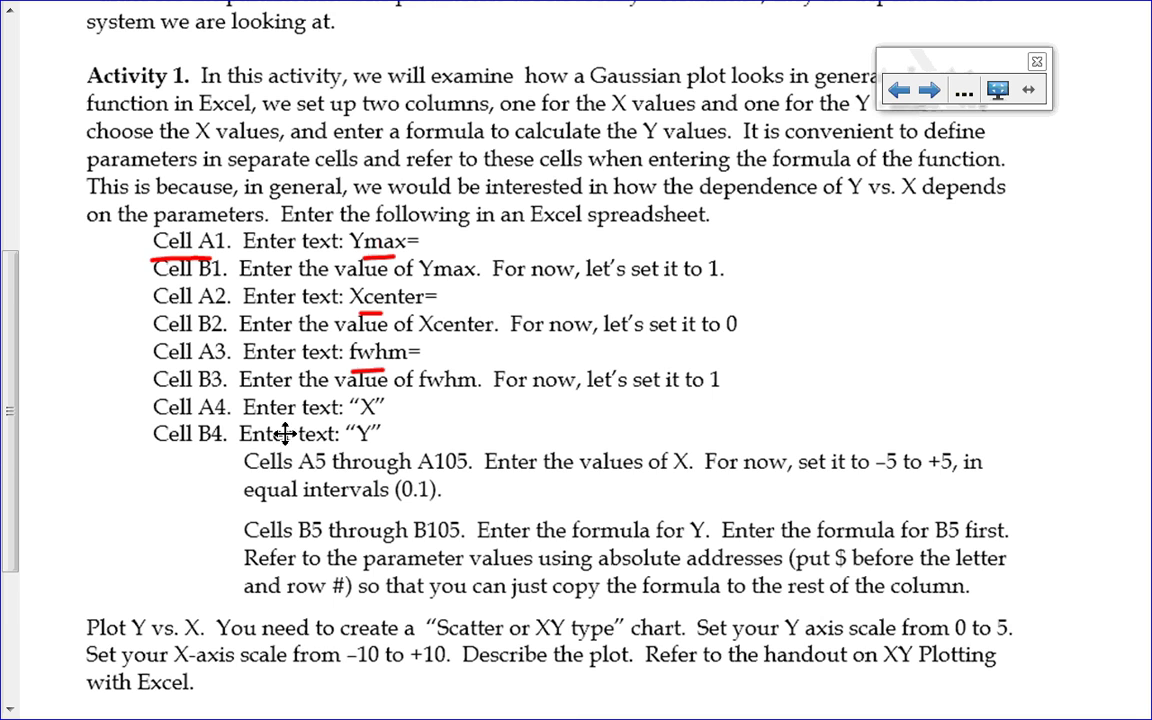
pyautogui.scroll(-2, 265, 434)
pyautogui.scroll(-3, 279, 440)
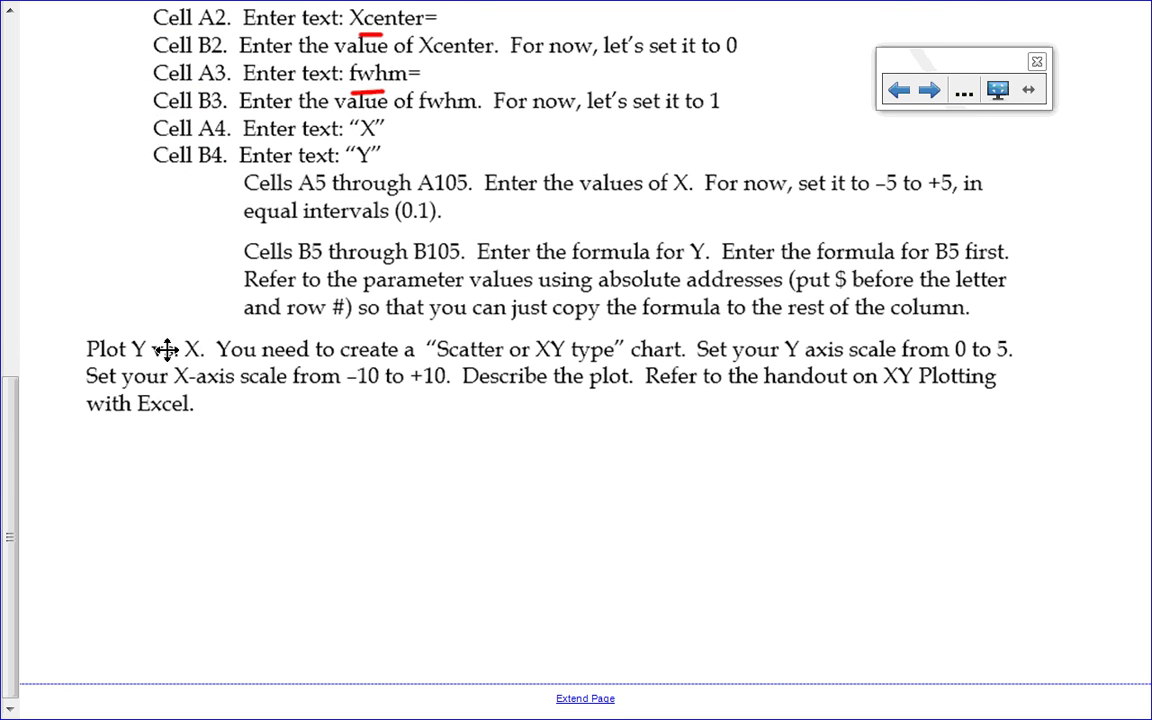
pyautogui.click(930, 92)
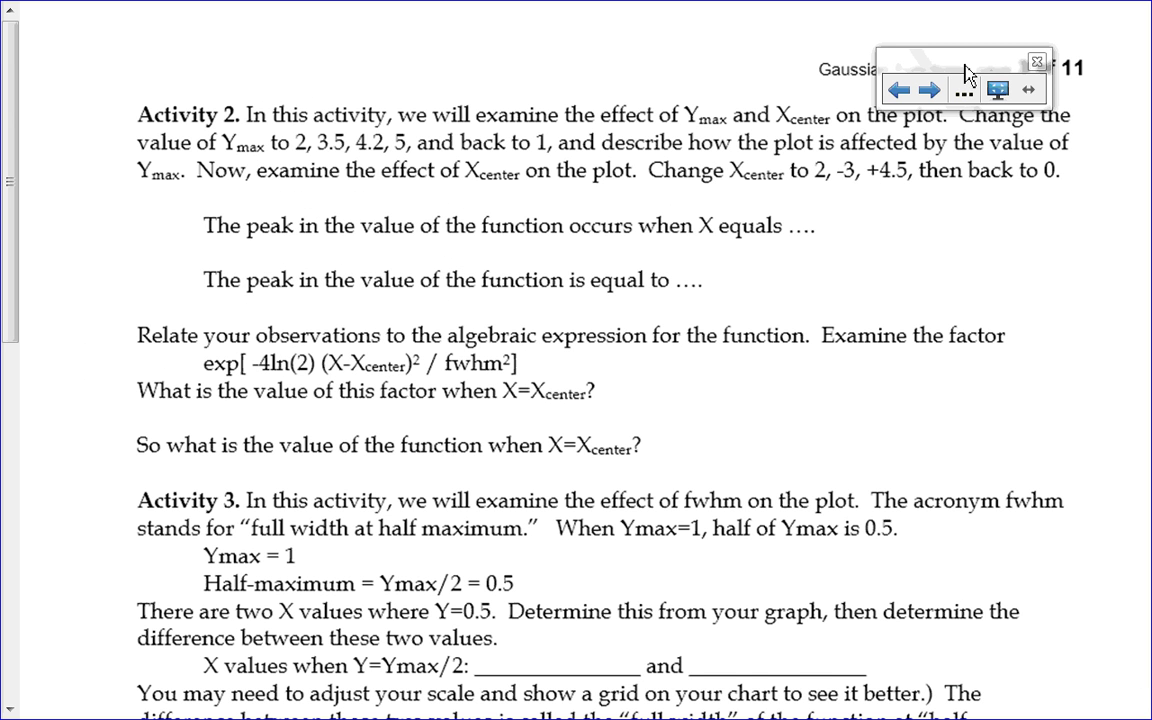
pyautogui.moveTo(965, 72); pyautogui.dragTo(977, 263)
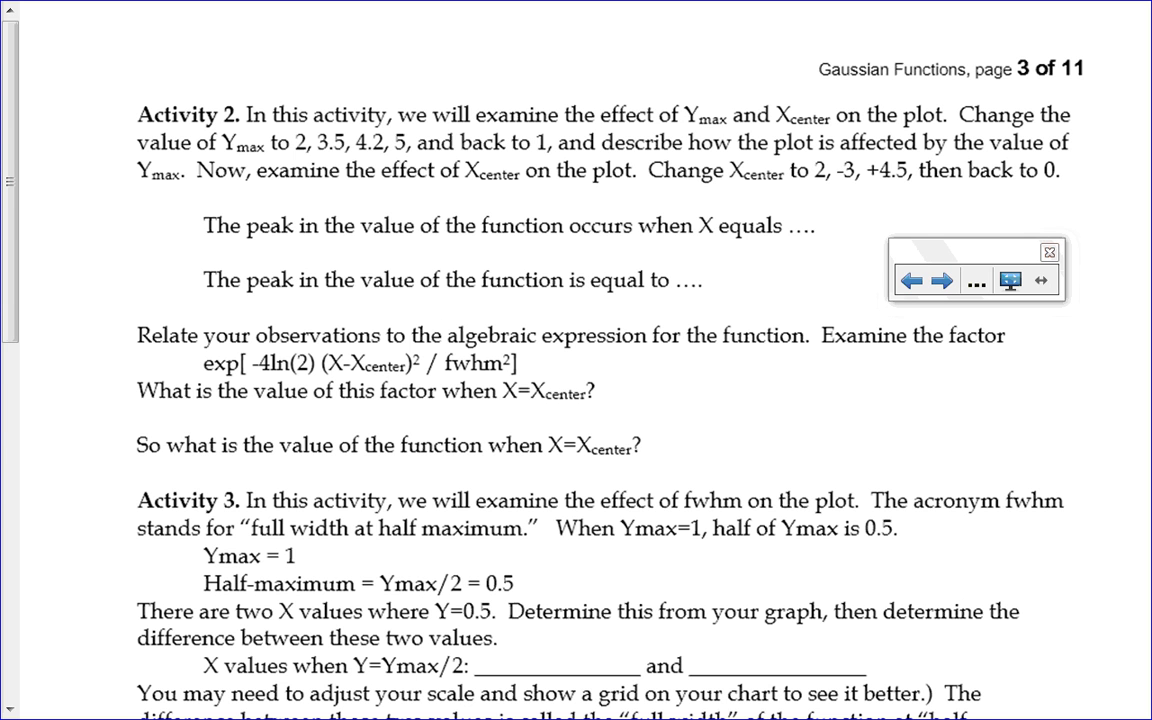
# Step: Switch to the Excel workbook and move the chart up beside the parameter cells, starting next to row 2
pyautogui.press('super')
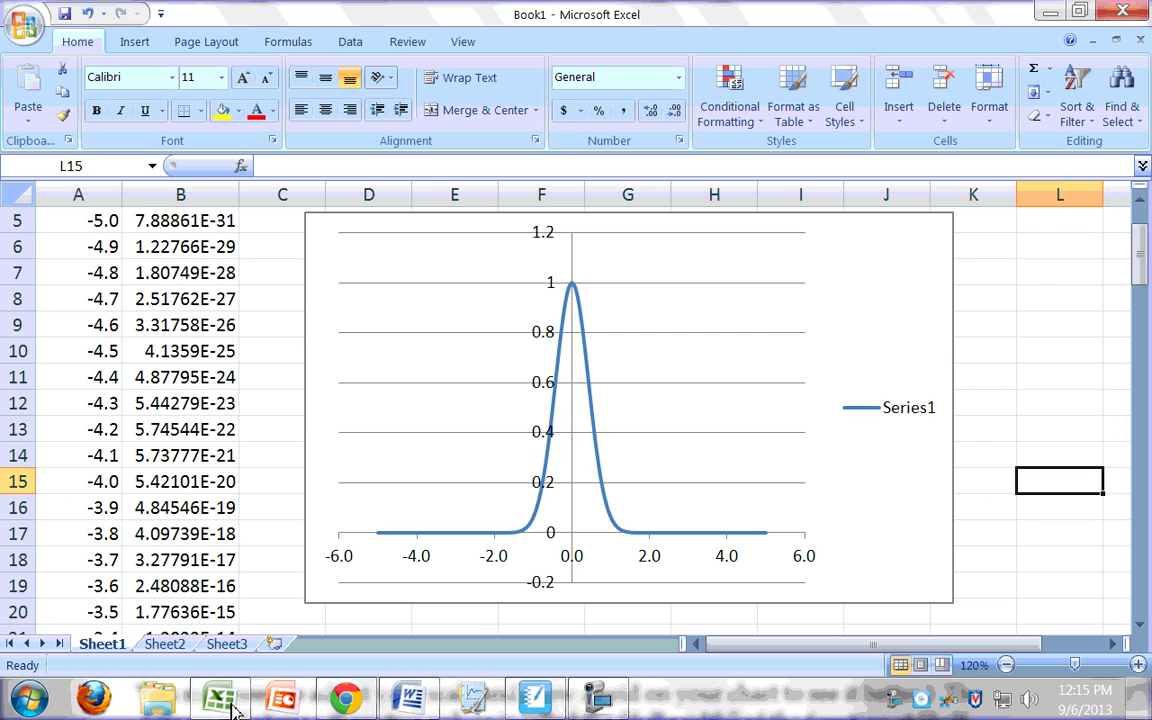
pyautogui.click(220, 697)
pyautogui.click(173, 322)
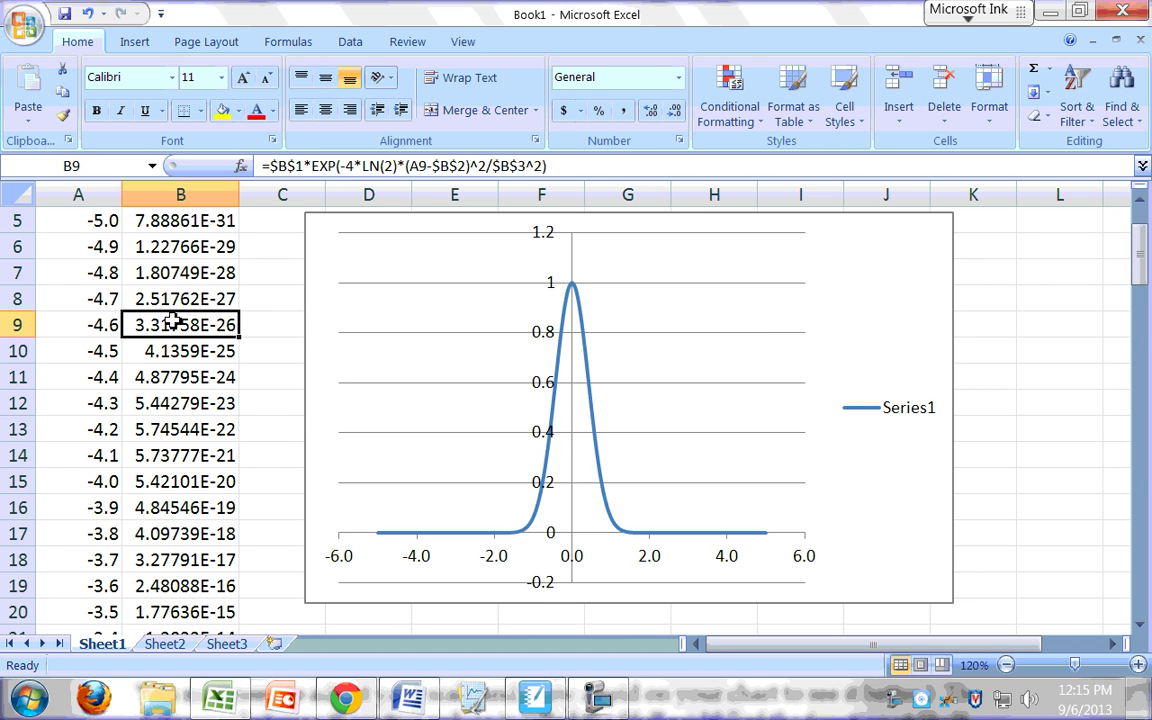
pyautogui.scroll(2, 173, 322)
pyautogui.moveTo(396, 332); pyautogui.dragTo(411, 247)
# Step: Set the Ymax value in cell B1 to 0.5 to test its effect on the curve
pyautogui.click(215, 222)
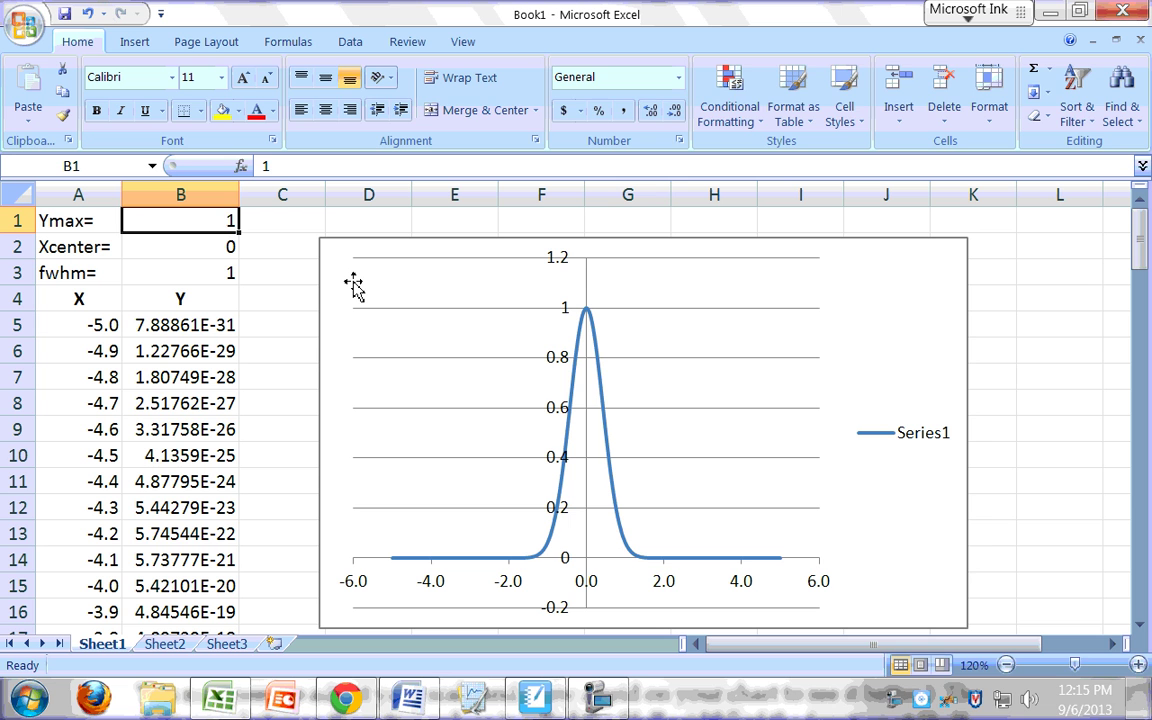
pyautogui.write('0.5')
pyautogui.press('Return')
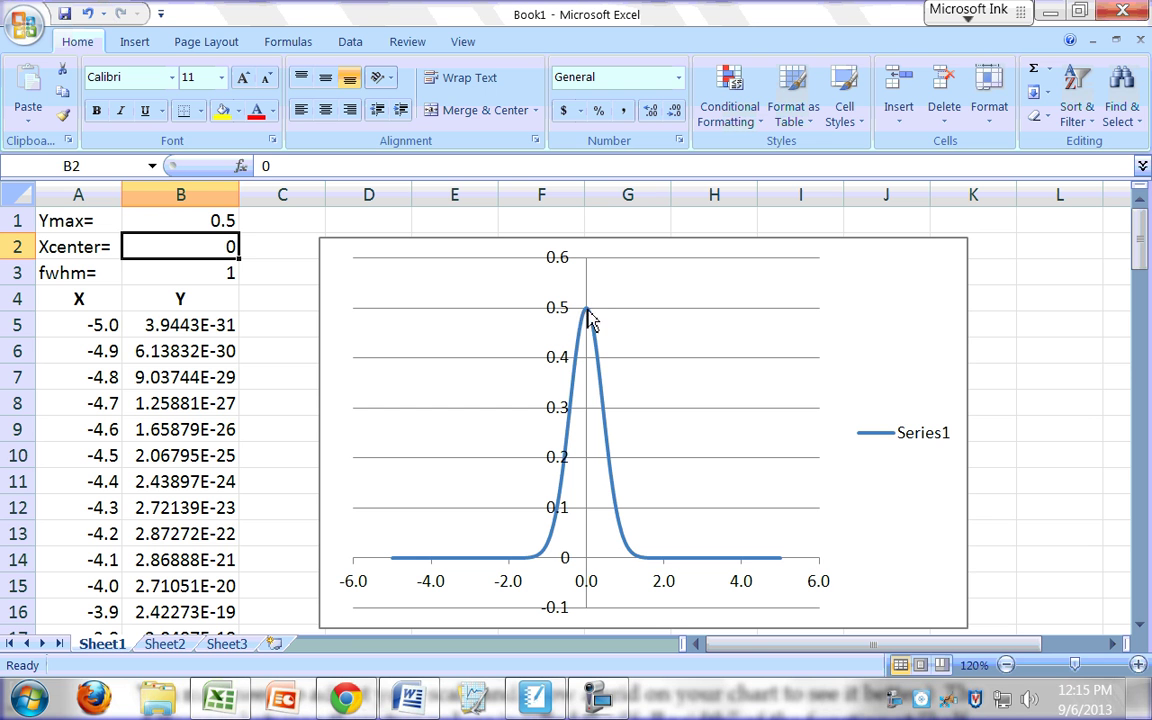
# Step: Try Ymax values of 0 and 10 in cell B1 to compare their effect on the curve
pyautogui.click(225, 222)
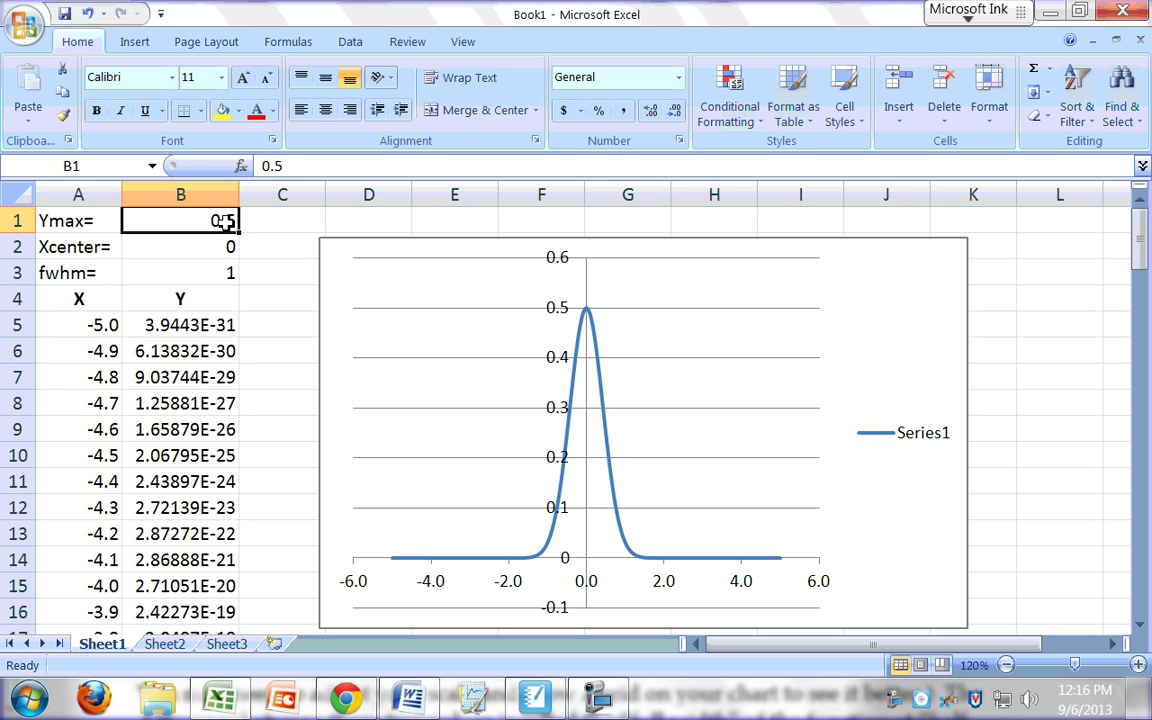
pyautogui.write('10')
pyautogui.press('BackSpace')
pyautogui.press('BackSpace')
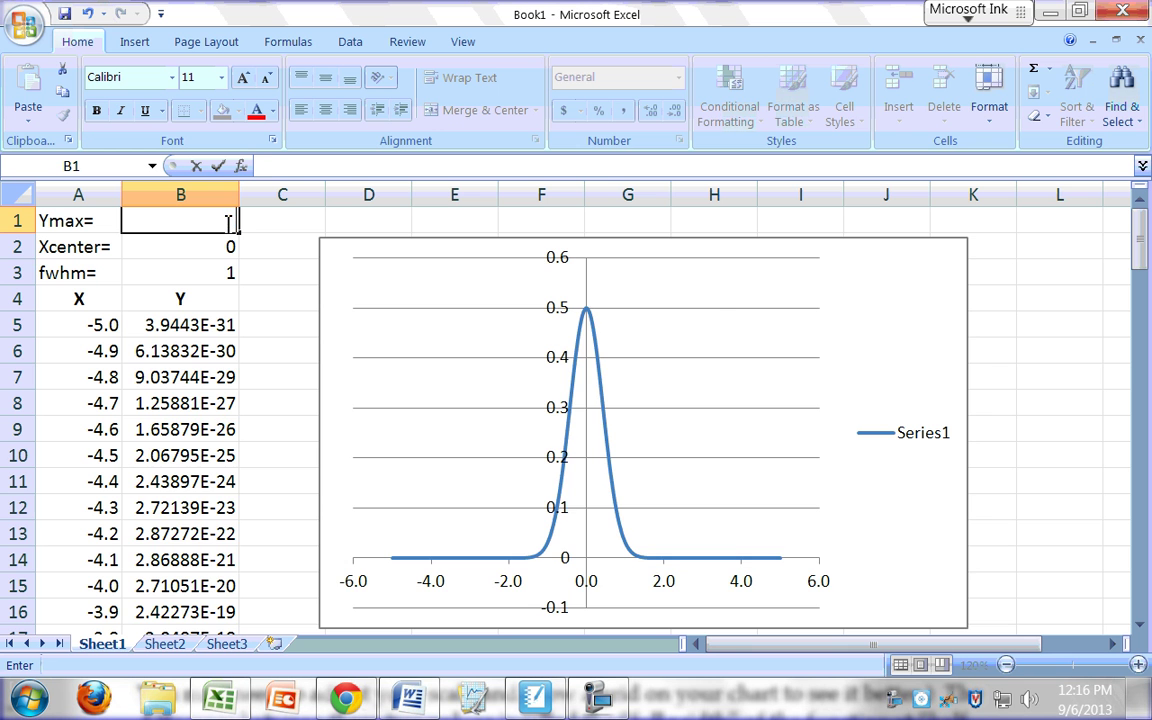
pyautogui.press('Return')
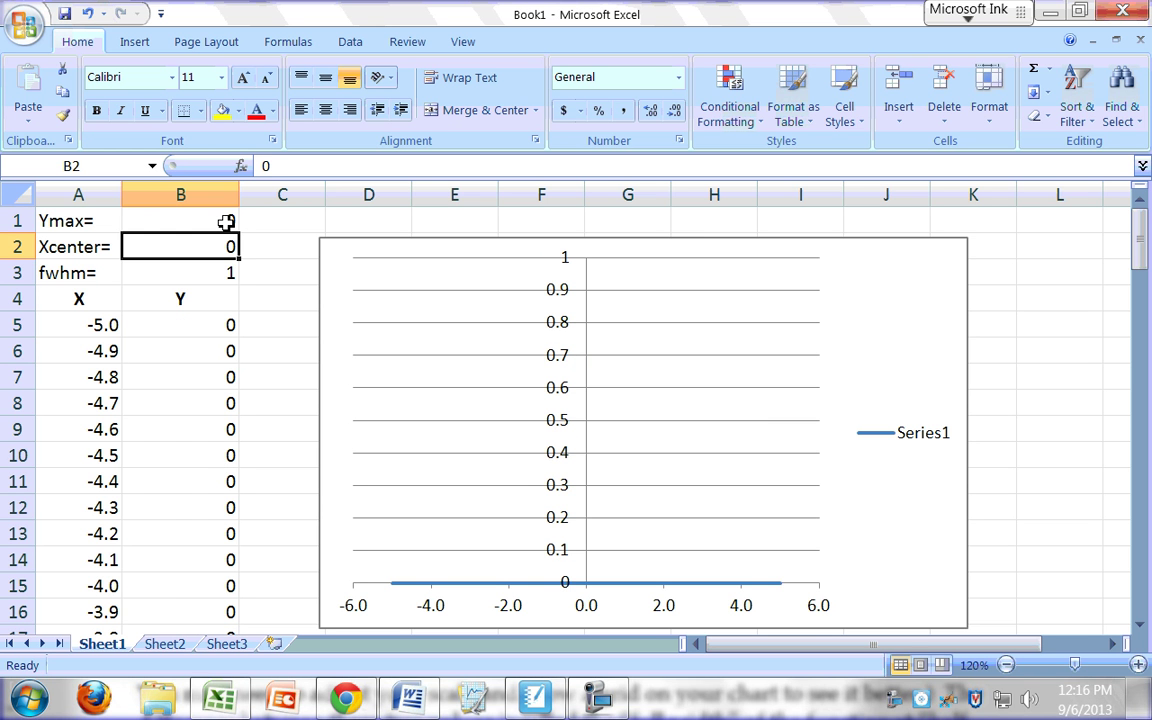
pyautogui.click(226, 222)
pyautogui.write('10')
pyautogui.press('Return')
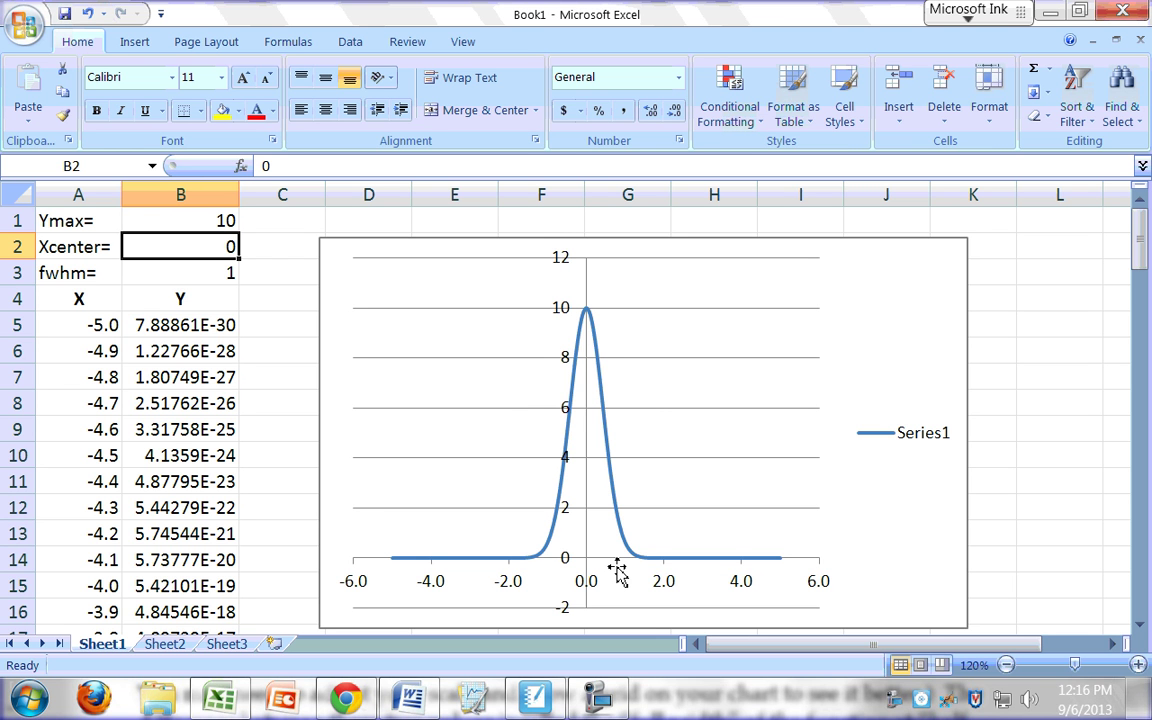
# Step: Review the Xcenter, fwhm and Ymax labels, and switch to the Gaussian Functions handout at Activity 4 on page 4
pyautogui.click(77, 253)
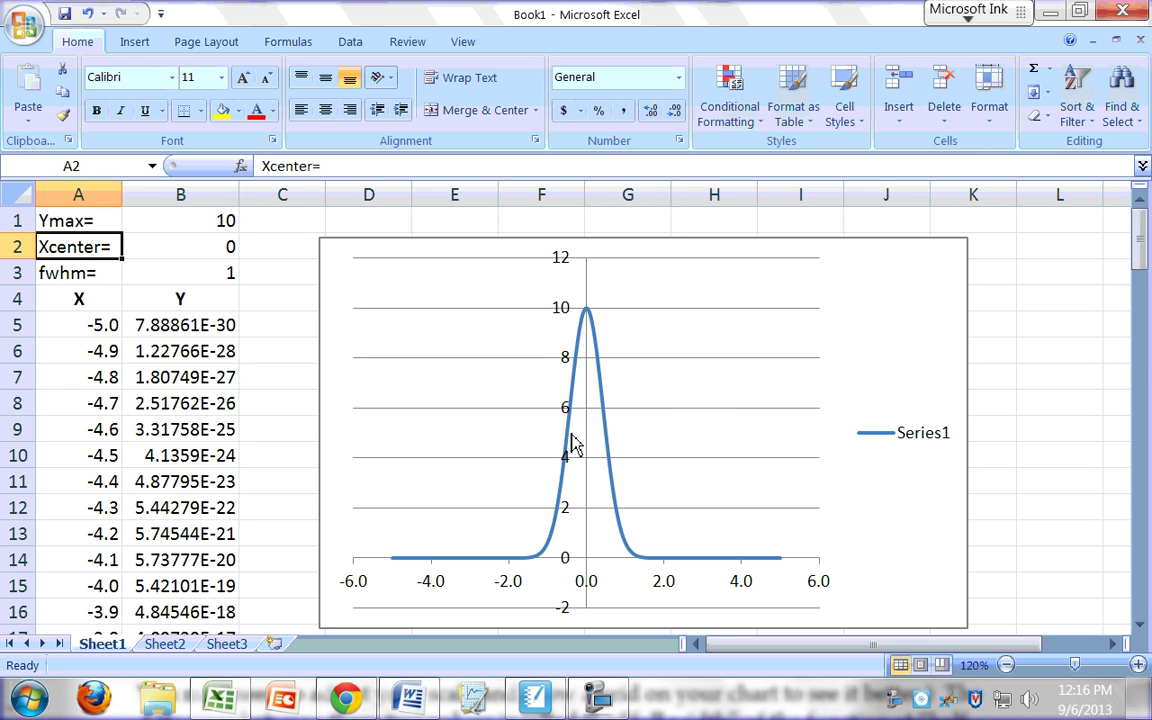
pyautogui.click(80, 270)
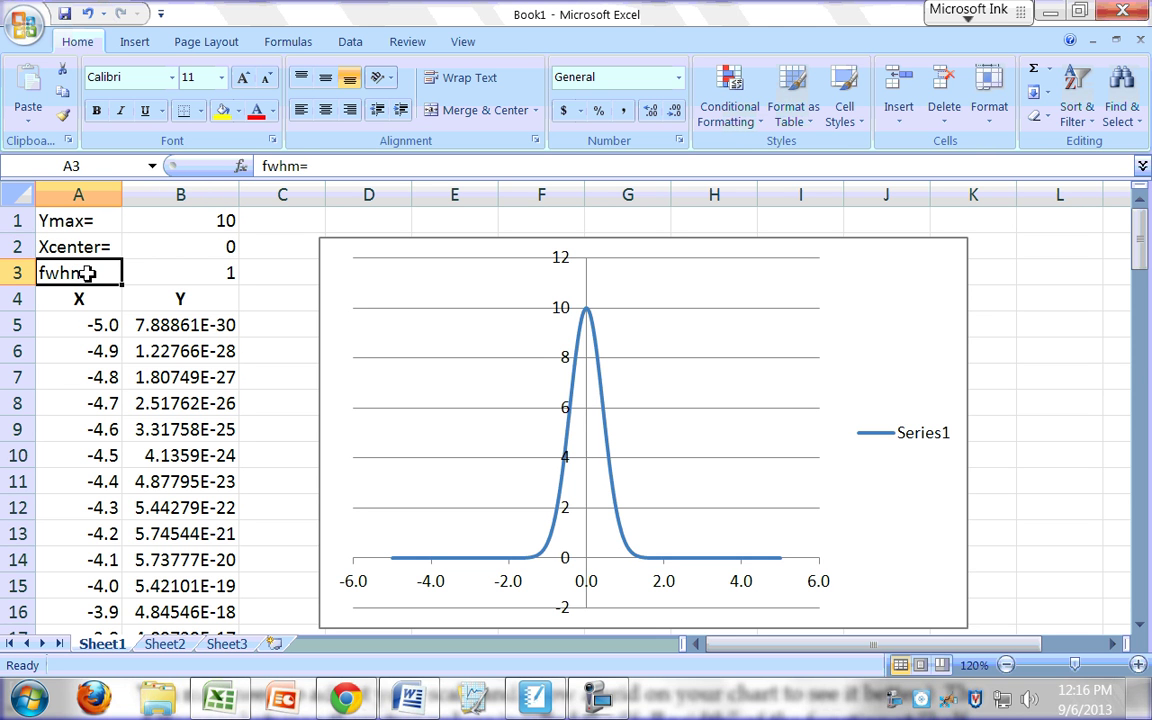
pyautogui.click(108, 219)
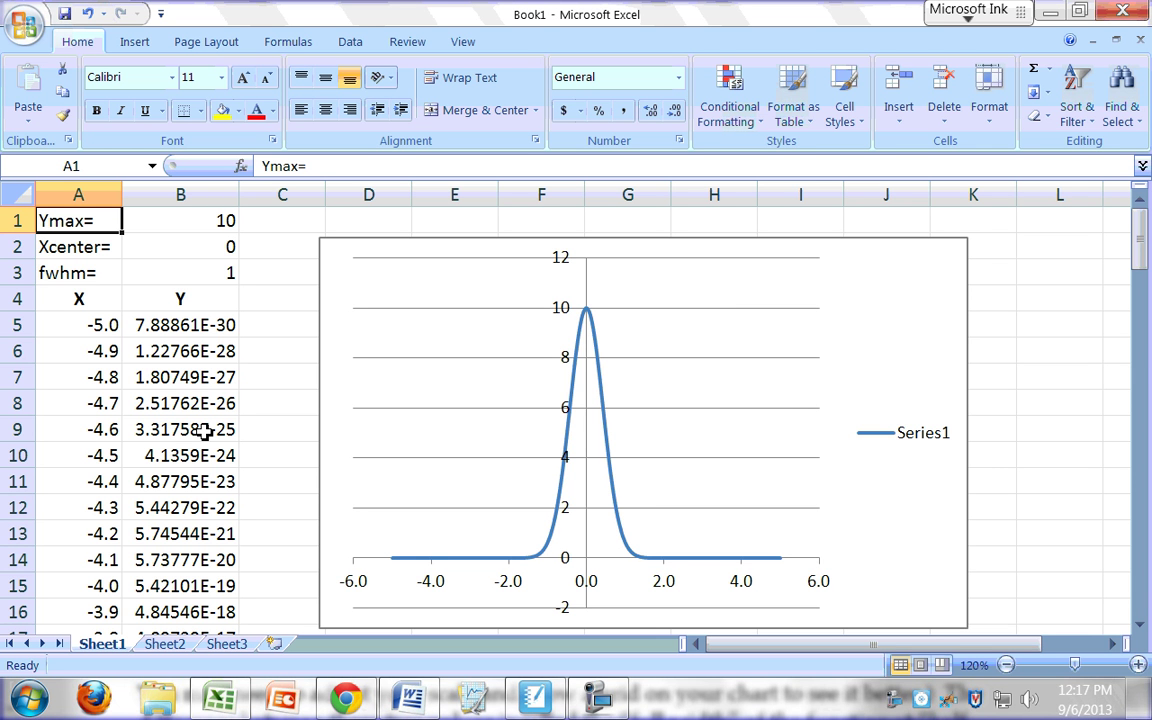
pyautogui.click(537, 706)
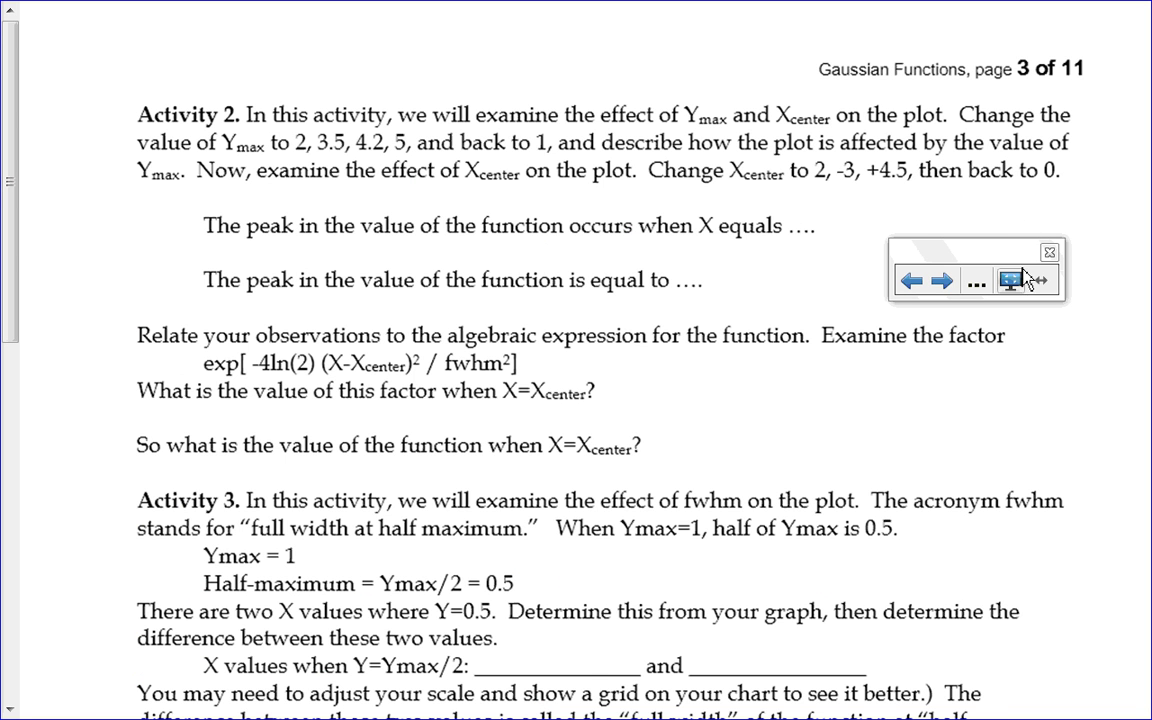
pyautogui.click(941, 281)
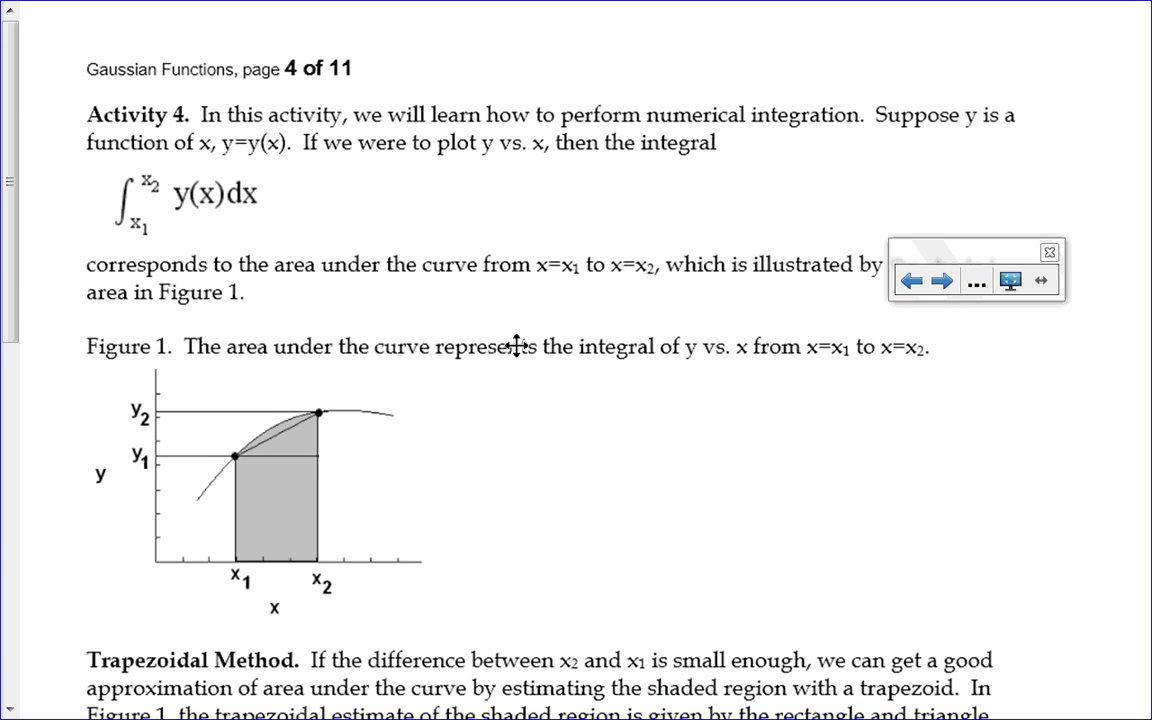
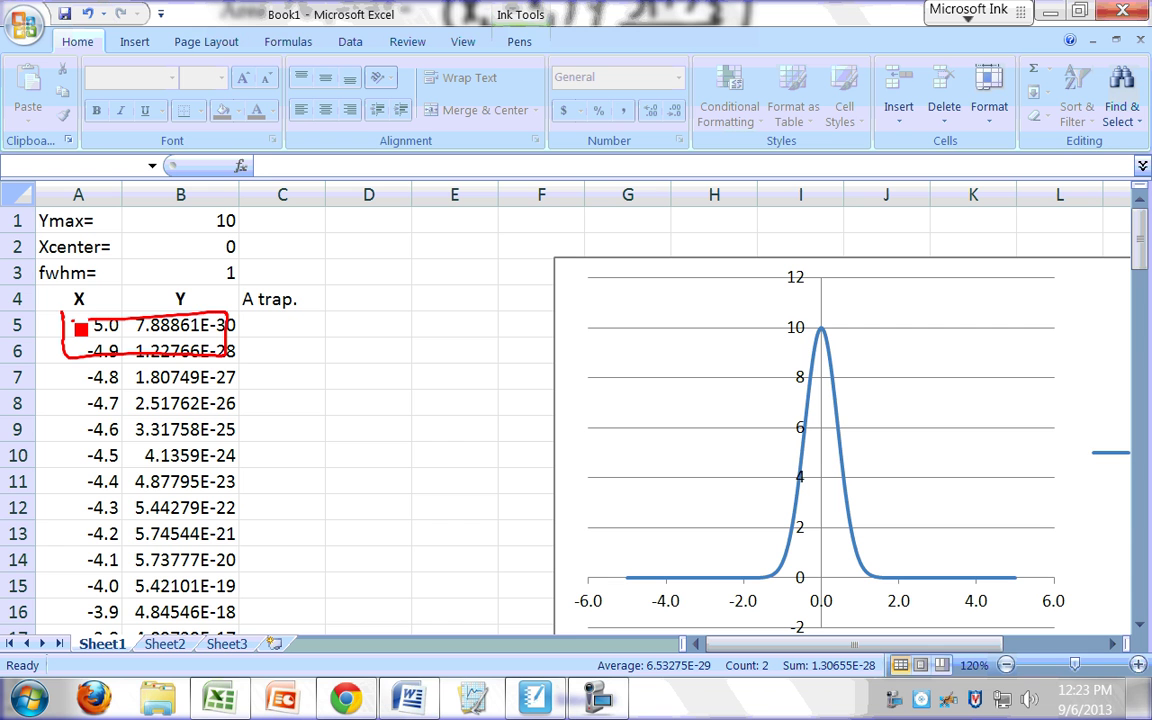
# Step: Label the first two data rows x1, x2, y1 and y2 in red ink with arrows toward column C, and clear the ink
pyautogui.moveTo(43, 320)
pyautogui.mouseDown()
pyautogui.moveTo(56, 336)
pyautogui.moveTo(43, 336)
pyautogui.mouseUp()
pyautogui.moveTo(59, 331); pyautogui.dragTo(47, 358)
pyautogui.moveTo(46, 346)
pyautogui.mouseDown()
pyautogui.moveTo(40, 359)
pyautogui.moveTo(65, 371)
pyautogui.mouseUp()
pyautogui.moveTo(122, 319); pyautogui.dragTo(127, 334)
pyautogui.moveTo(137, 331)
pyautogui.mouseDown()
pyautogui.moveTo(128, 361)
pyautogui.moveTo(145, 367)
pyautogui.mouseUp()
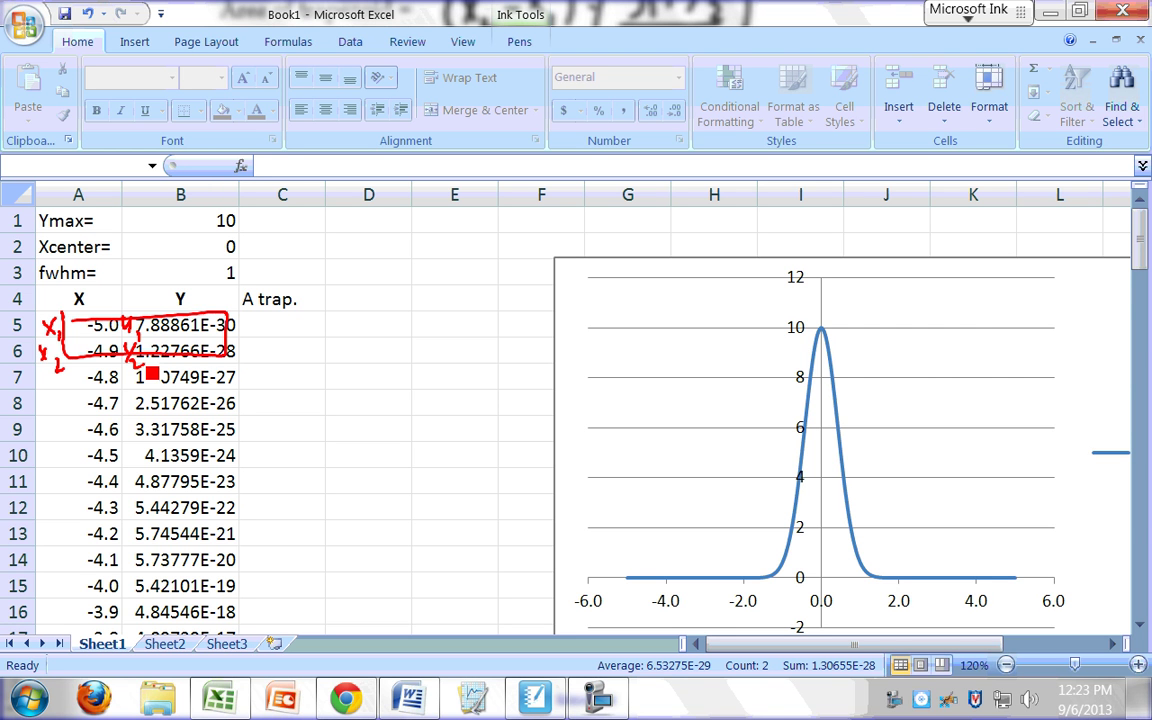
pyautogui.moveTo(226, 325)
pyautogui.mouseDown()
pyautogui.moveTo(258, 324)
pyautogui.moveTo(241, 332)
pyautogui.mouseUp()
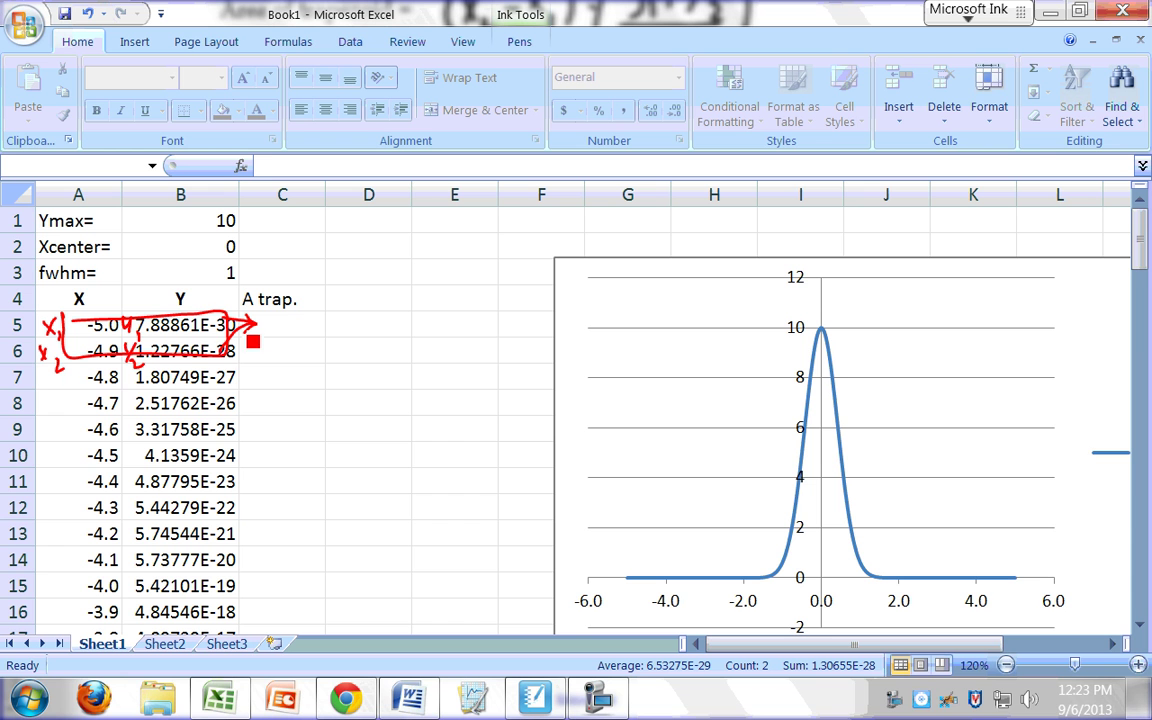
pyautogui.moveTo(64, 357)
pyautogui.mouseDown()
pyautogui.moveTo(188, 394)
pyautogui.moveTo(173, 354)
pyautogui.moveTo(250, 357)
pyautogui.moveTo(232, 370)
pyautogui.moveTo(251, 357)
pyautogui.mouseUp()
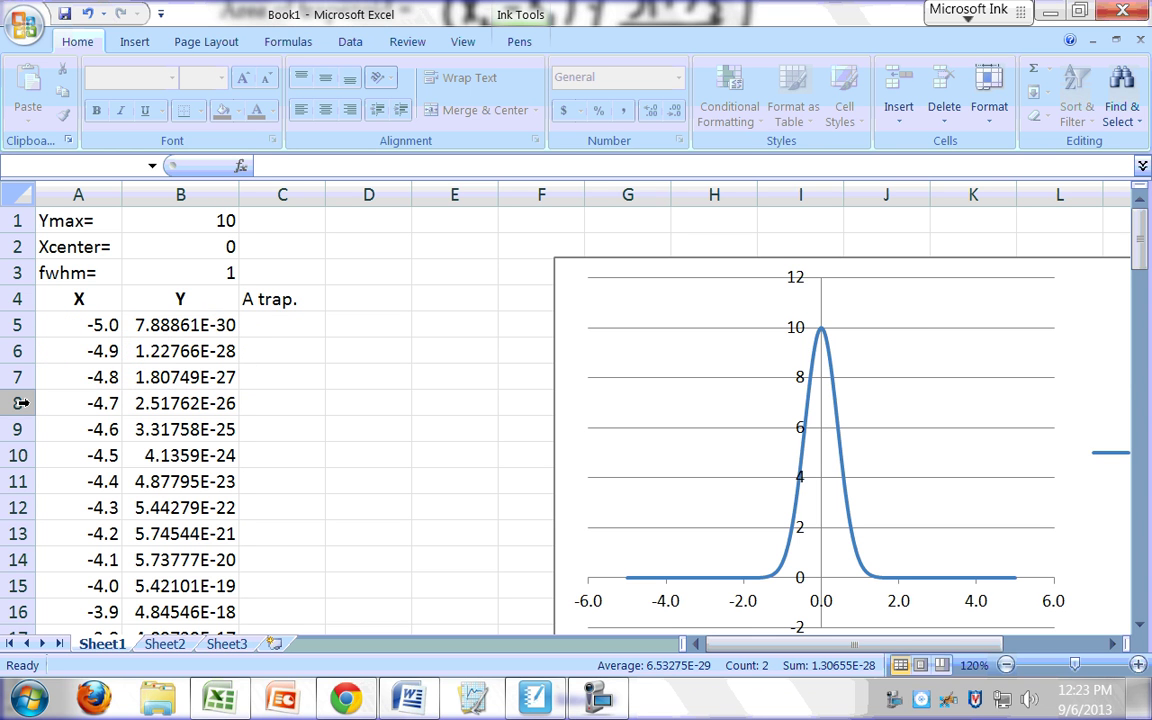
pyautogui.press('Escape')
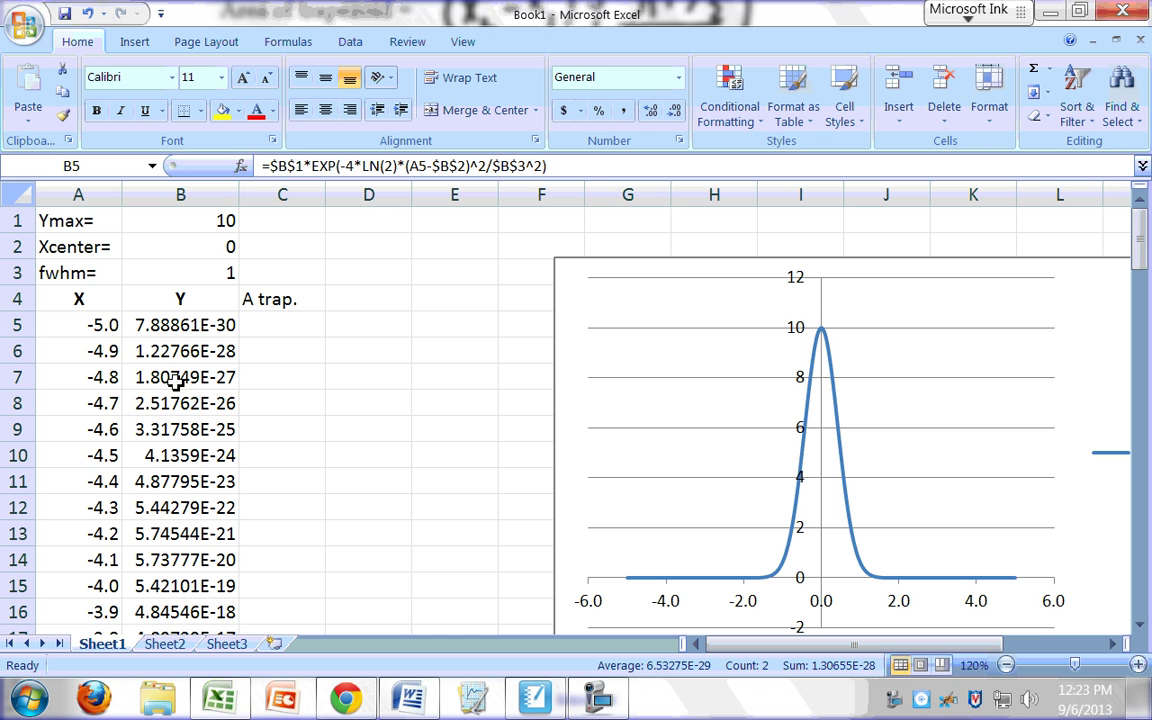
# Step: Select cell C5 under the A trap. heading and enlarge the worksheet view to 170%
pyautogui.click(283, 324)
pyautogui.write('=')
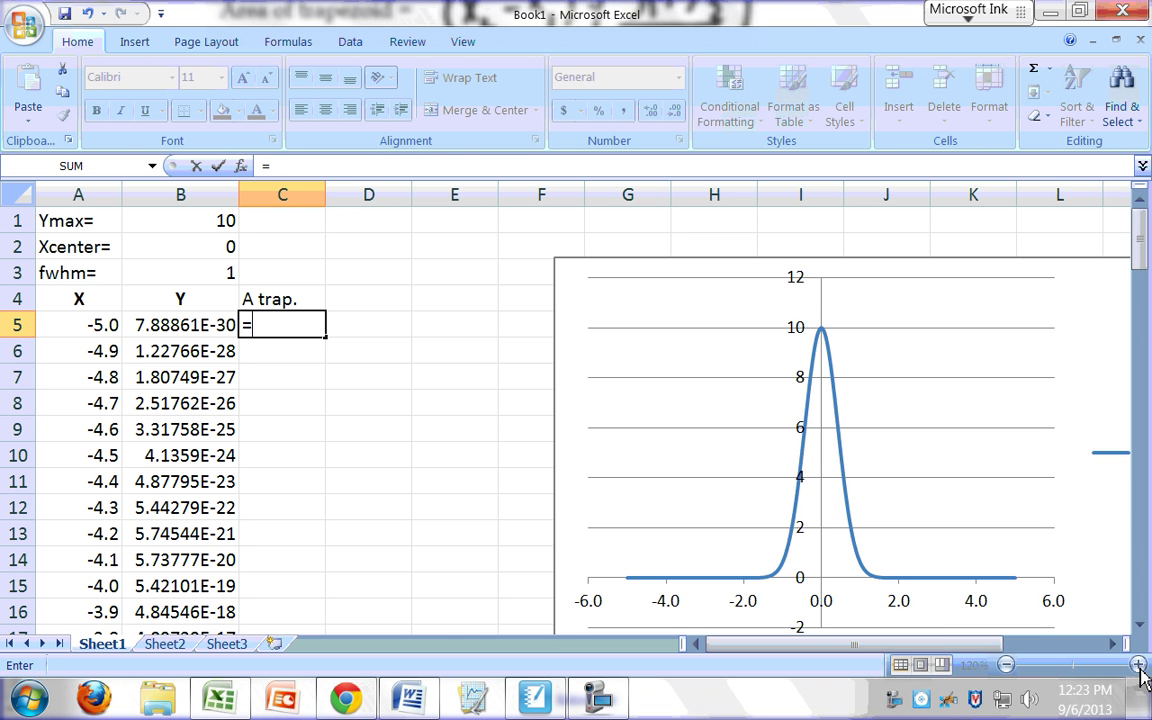
pyautogui.press('Escape')
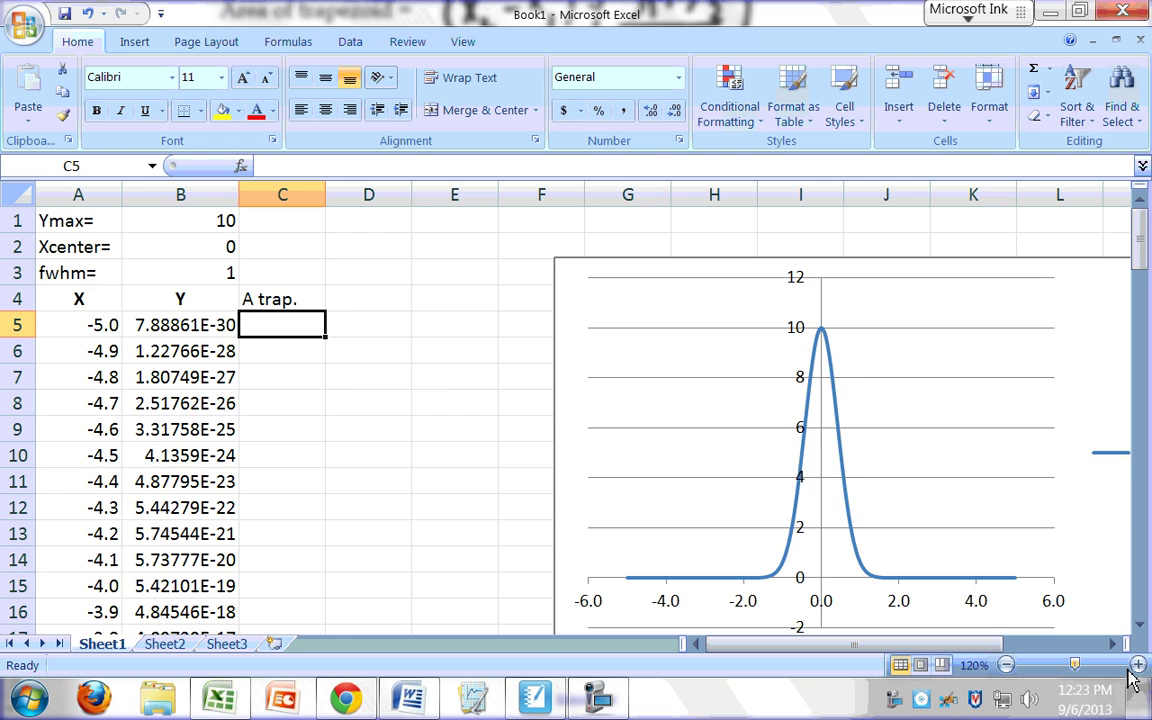
pyautogui.click(1138, 665)
pyautogui.click(1138, 665)
pyautogui.click(1138, 665)
pyautogui.click(1138, 665)
pyautogui.click(1138, 665)
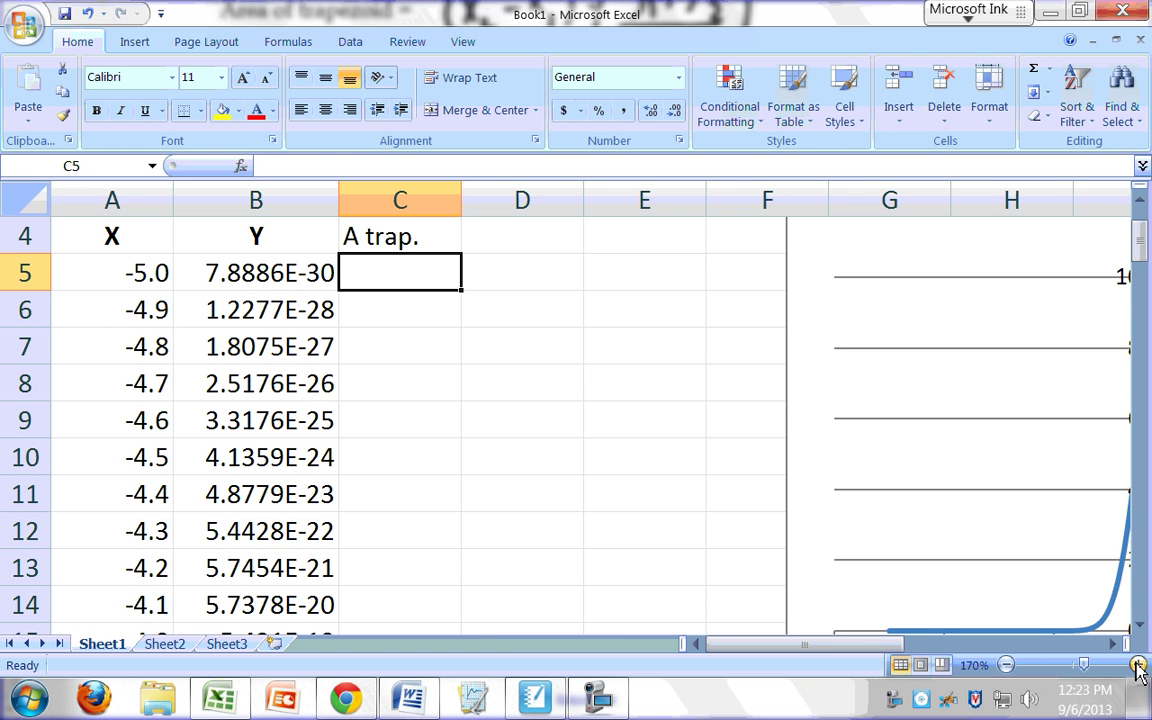
# Step: Start the trapezoid area formula in C5 with the X difference, =(A6-A5)*
pyautogui.write('=')
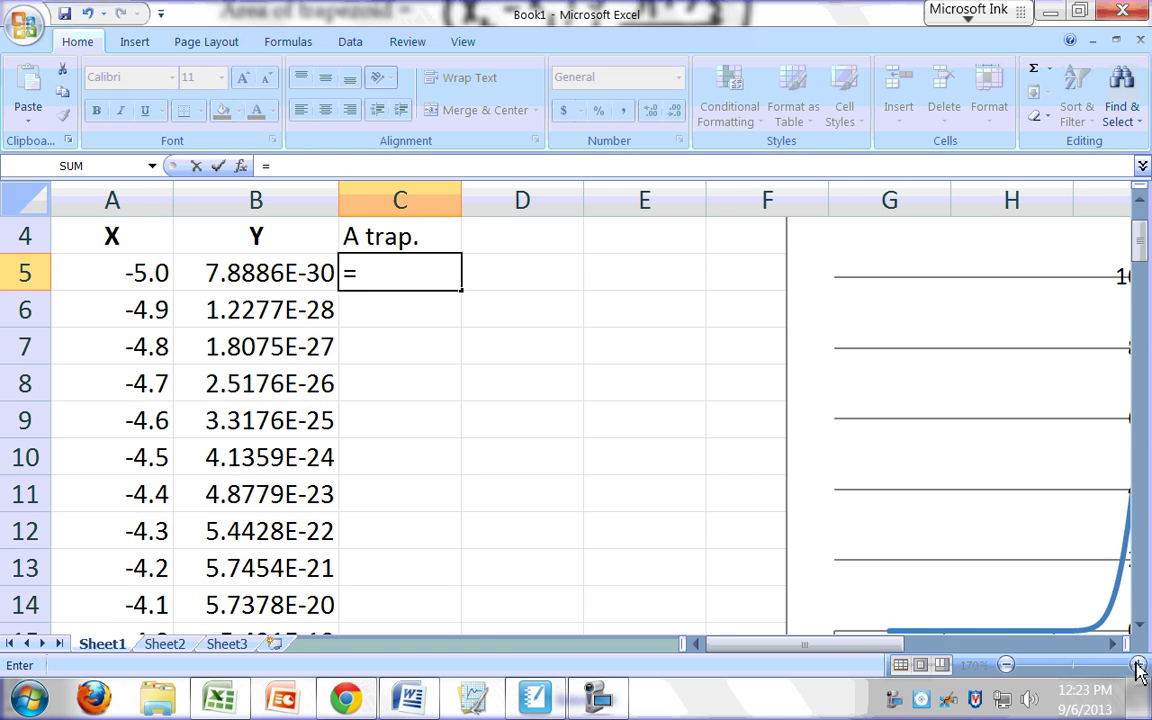
pyautogui.write('(')
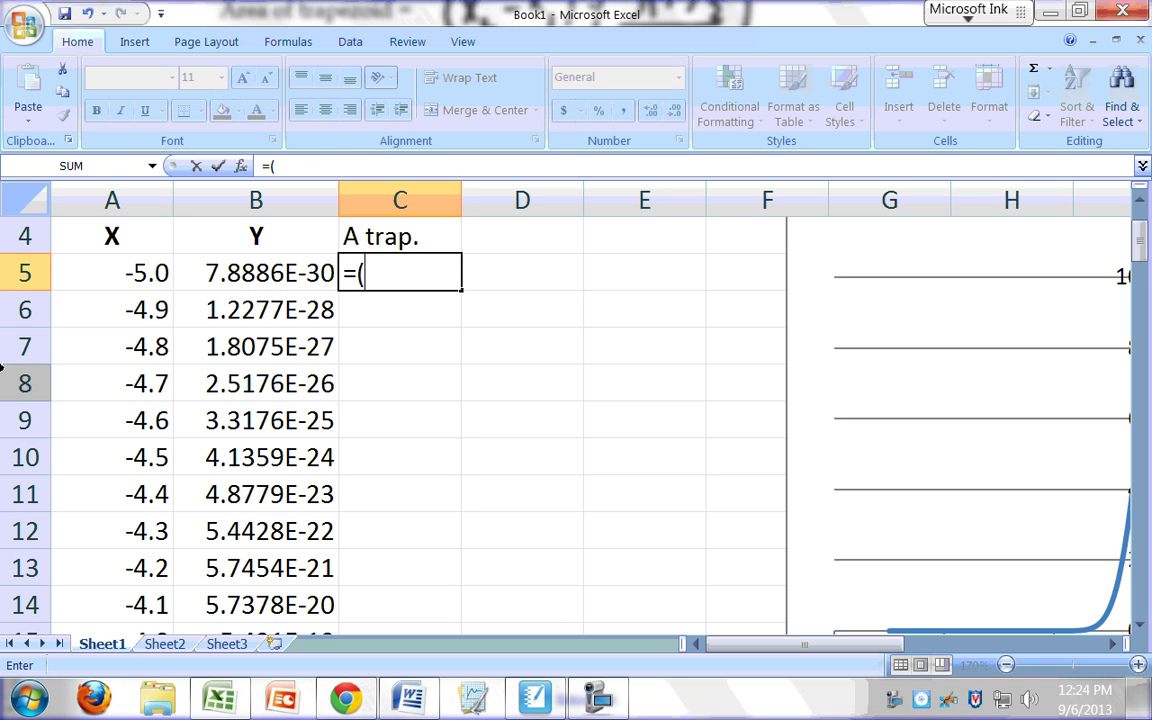
pyautogui.click(146, 314)
pyautogui.write('-')
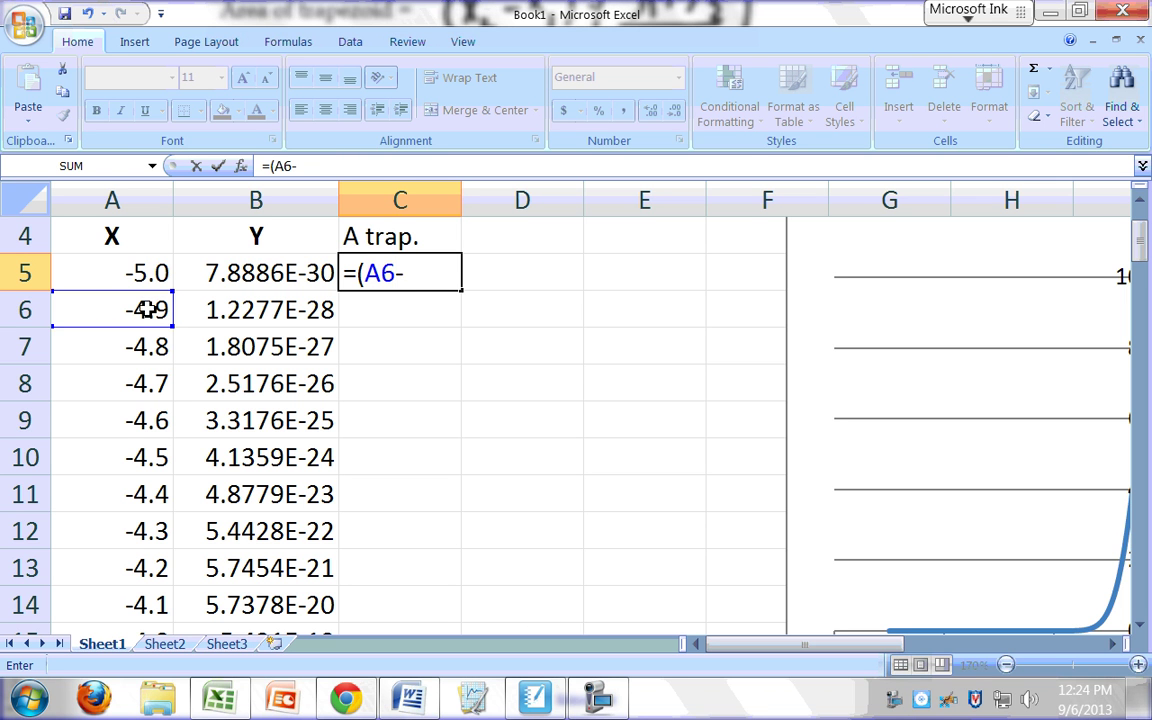
pyautogui.click(135, 281)
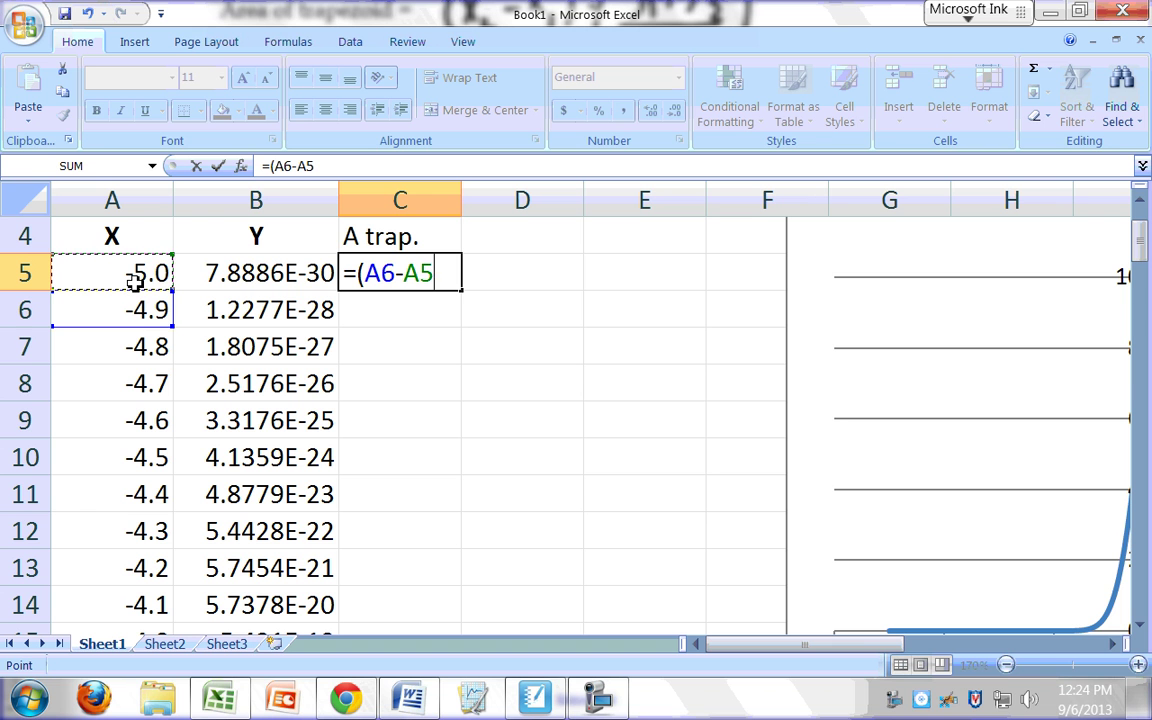
pyautogui.write(')*')
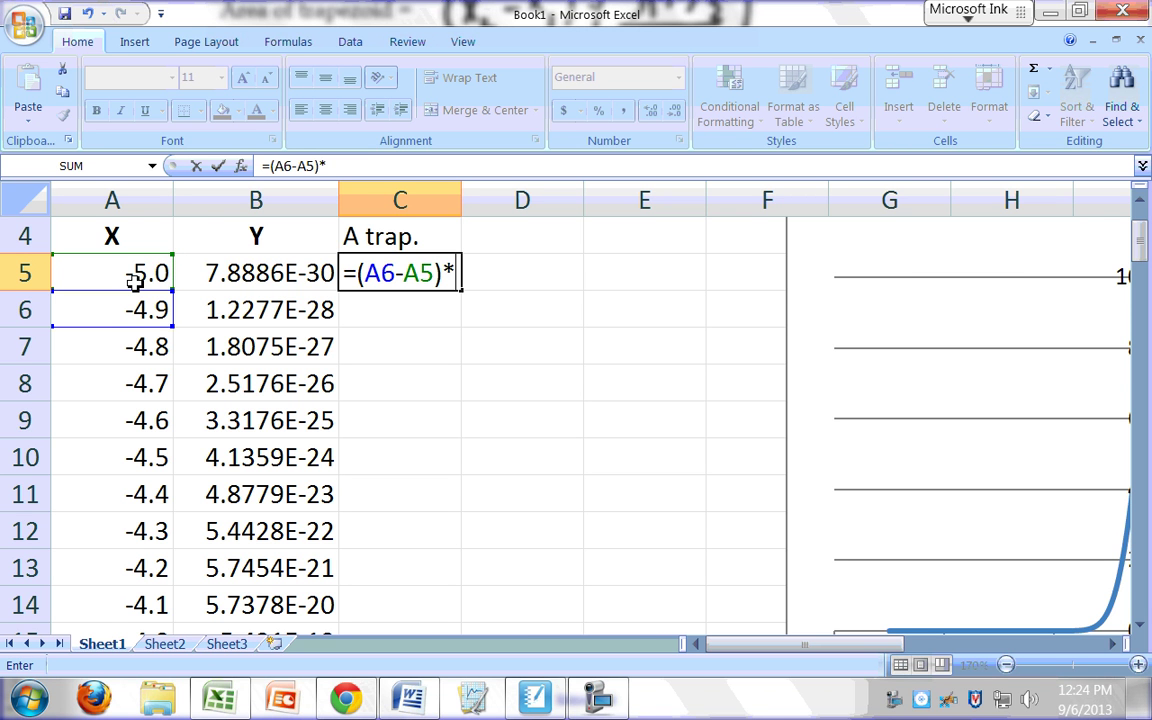
# Step: Complete the C5 formula with the average of the two Y values, giving =(A6-A5)*(B5+B6)/2
pyautogui.write('(')
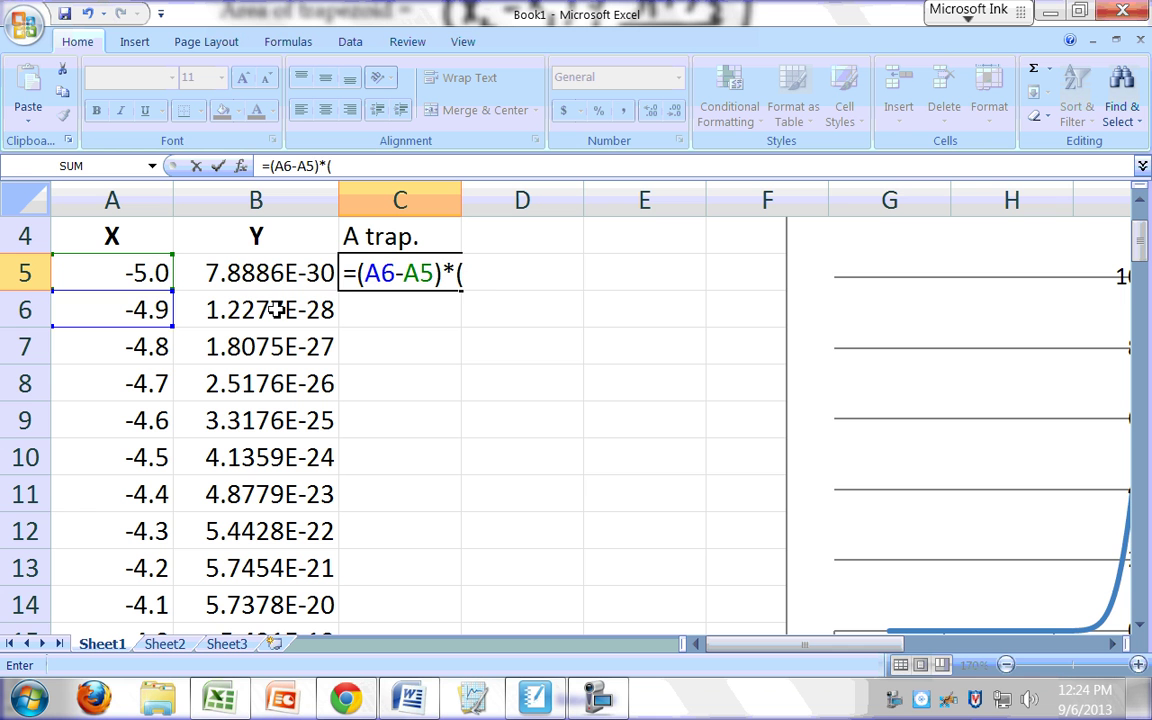
pyautogui.click(273, 273)
pyautogui.write('+')
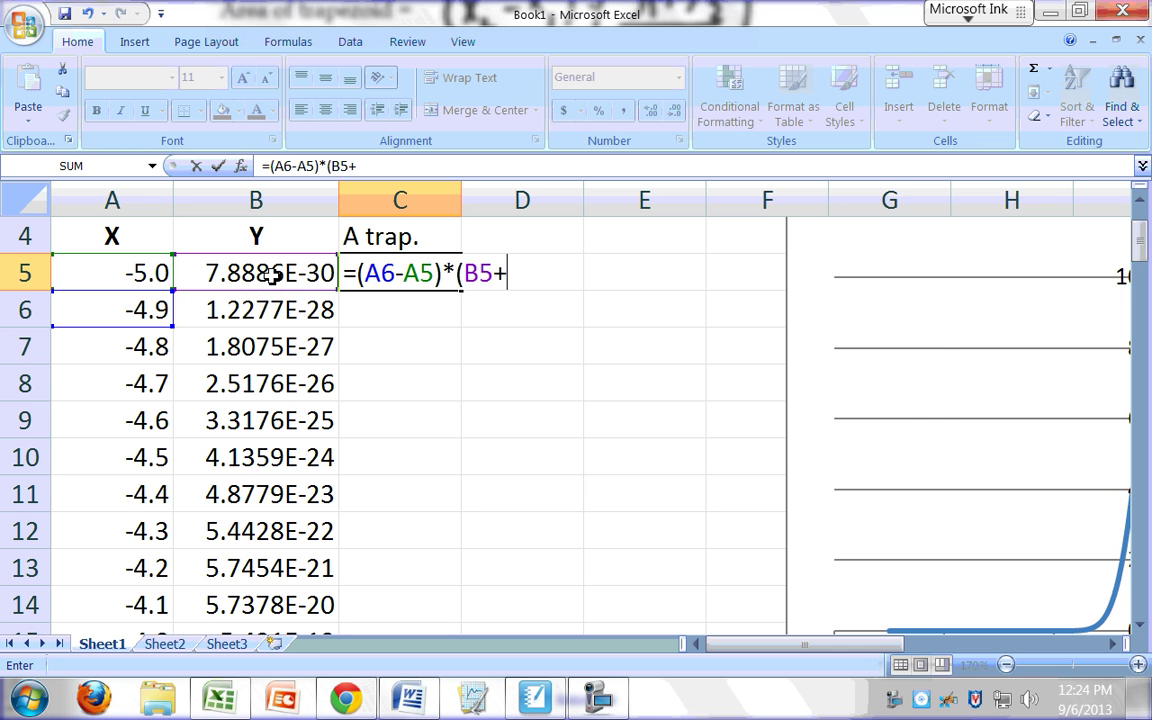
pyautogui.press('Return')
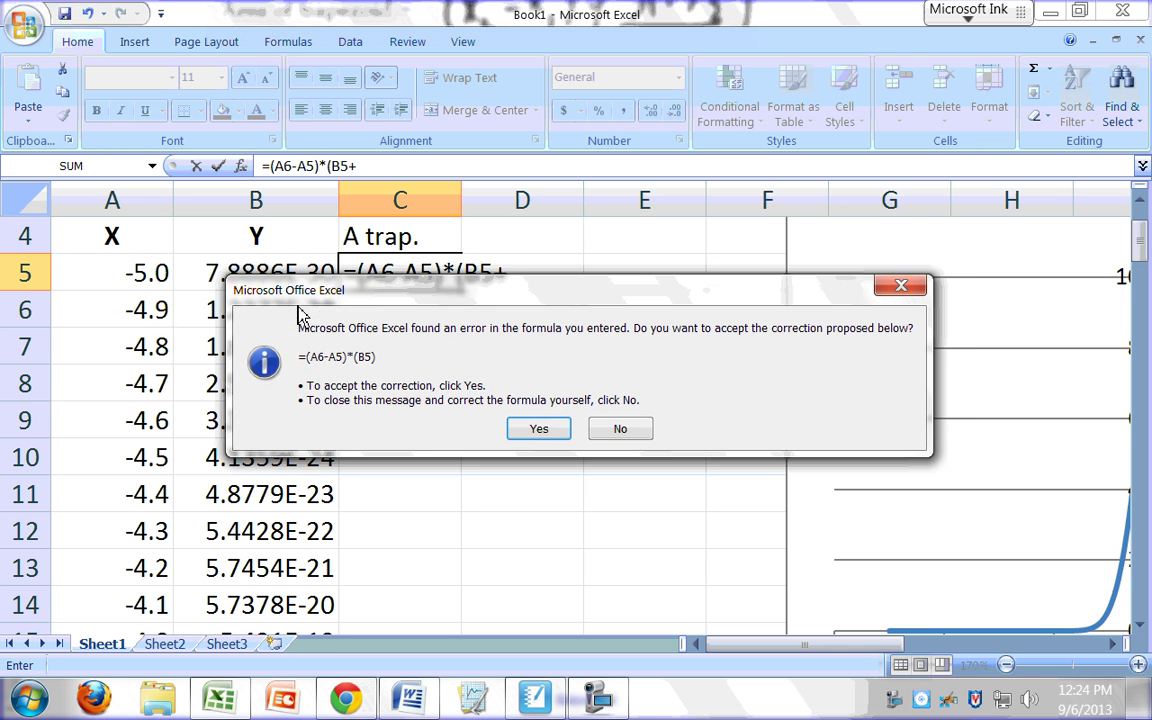
pyautogui.click(650, 436)
pyautogui.click(596, 408)
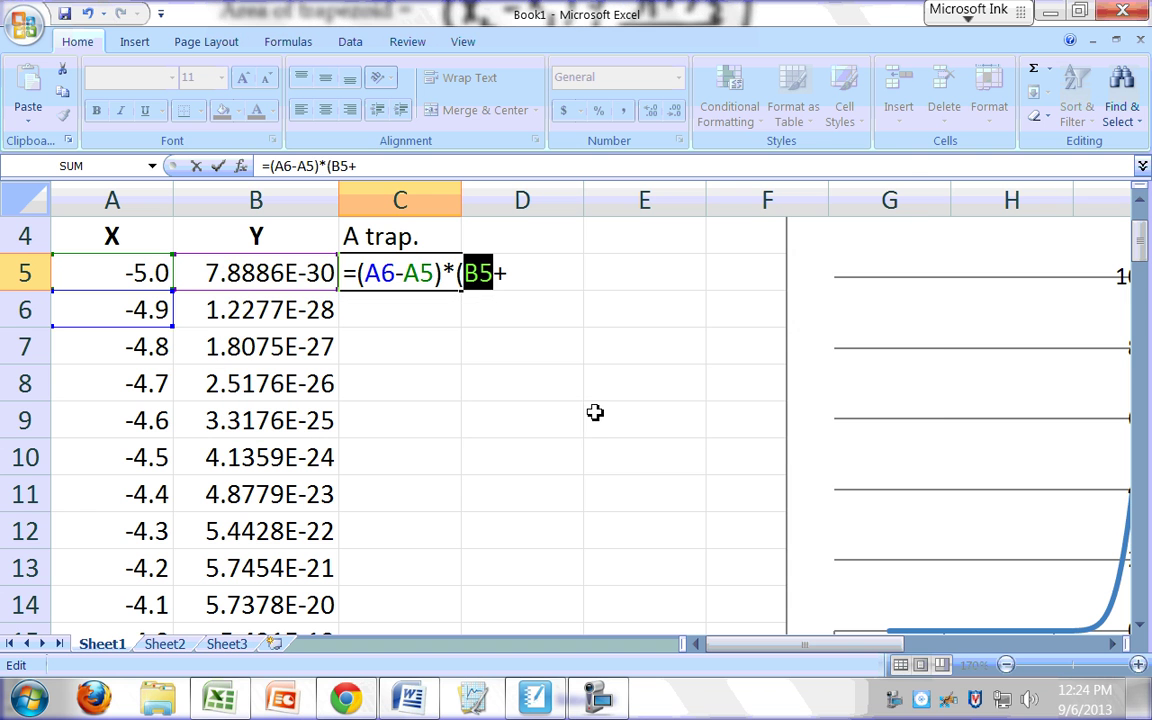
pyautogui.click(515, 272)
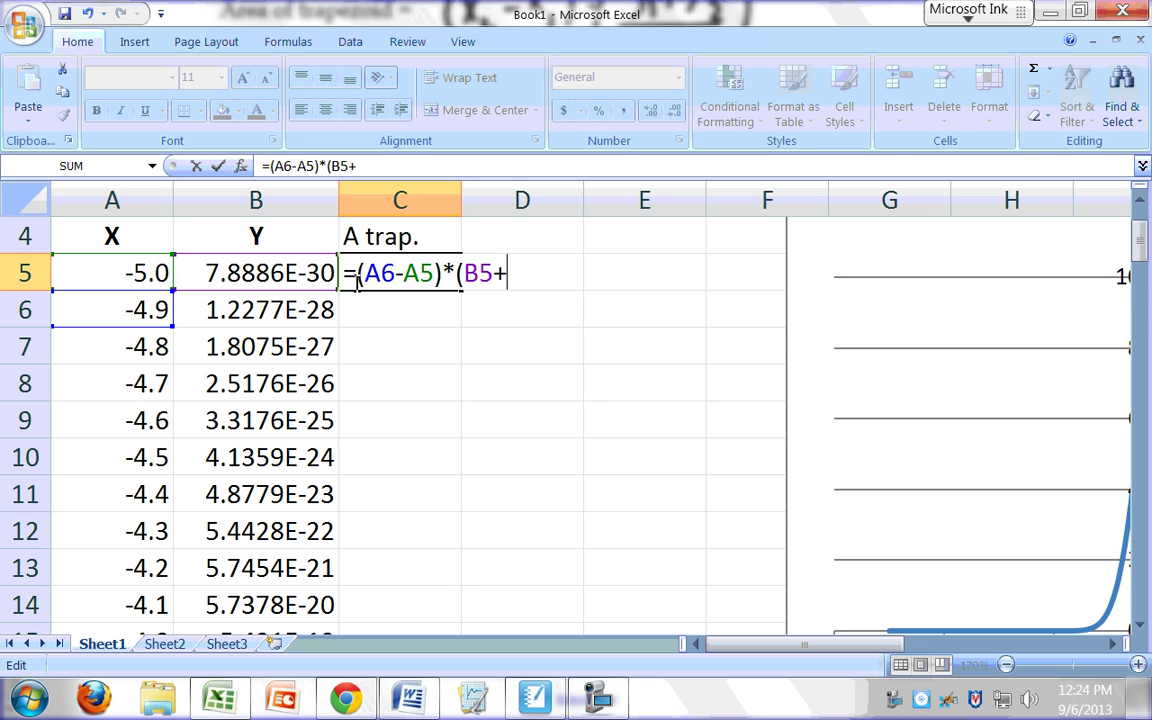
pyautogui.click(277, 308)
pyautogui.write(')')
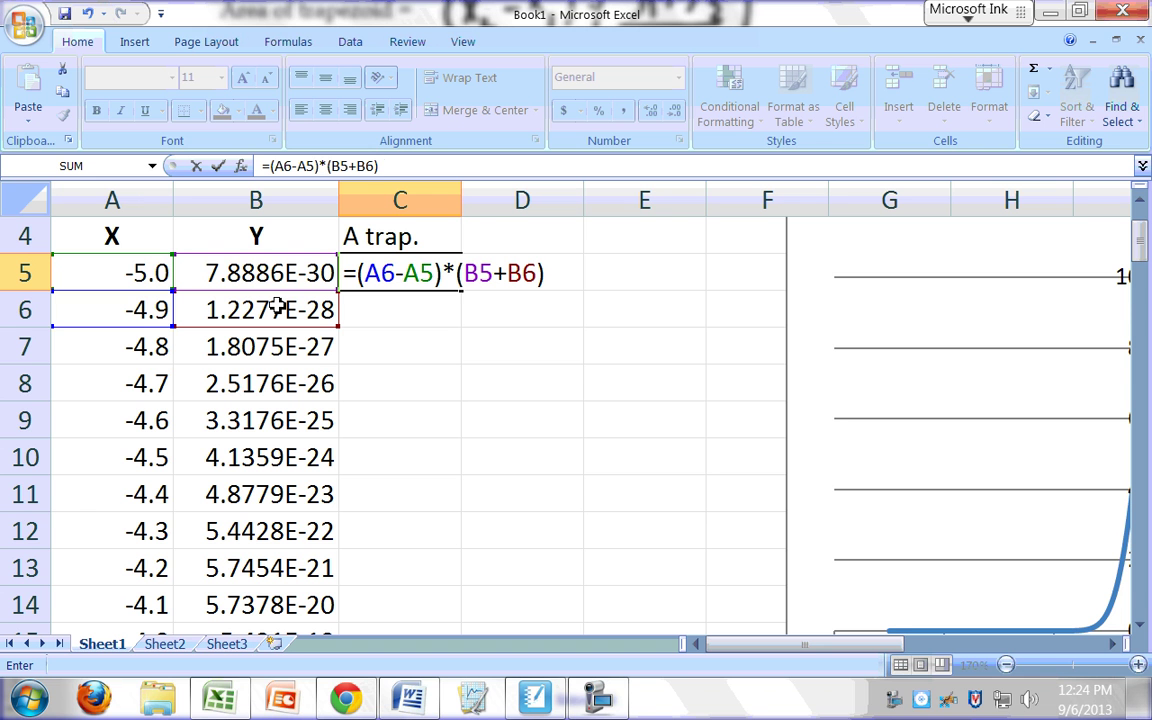
pyautogui.write('/2')
pyautogui.press('Return')
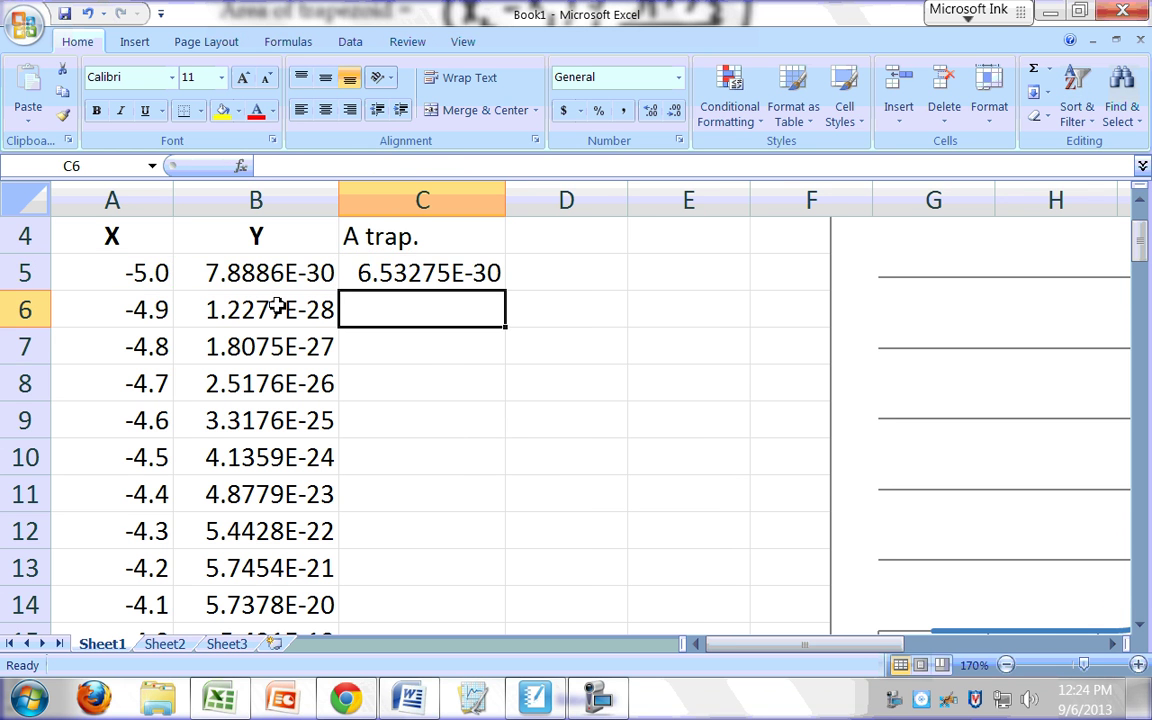
# Step: Set the Ymax value in cell B1 to 1 and select the first Y value in B5
pyautogui.scroll(1, 278, 306)
pyautogui.click(254, 242)
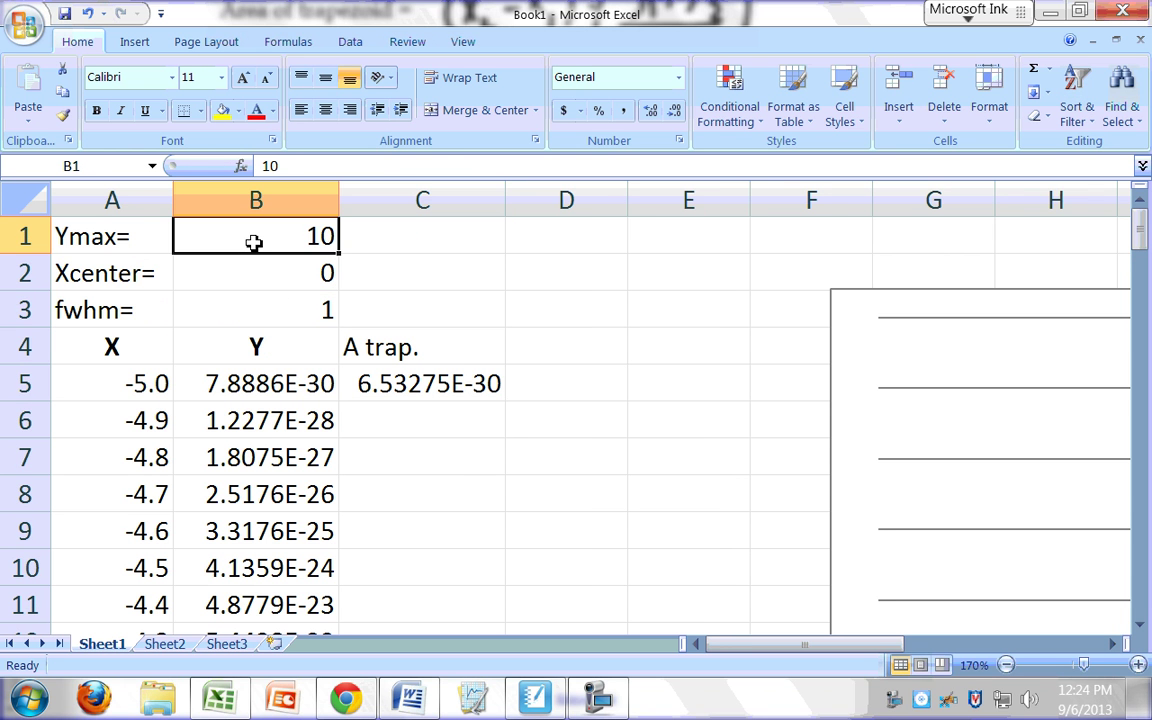
pyautogui.write('1')
pyautogui.press('Return')
pyautogui.press('Down')
pyautogui.press('Down')
pyautogui.press('Down')
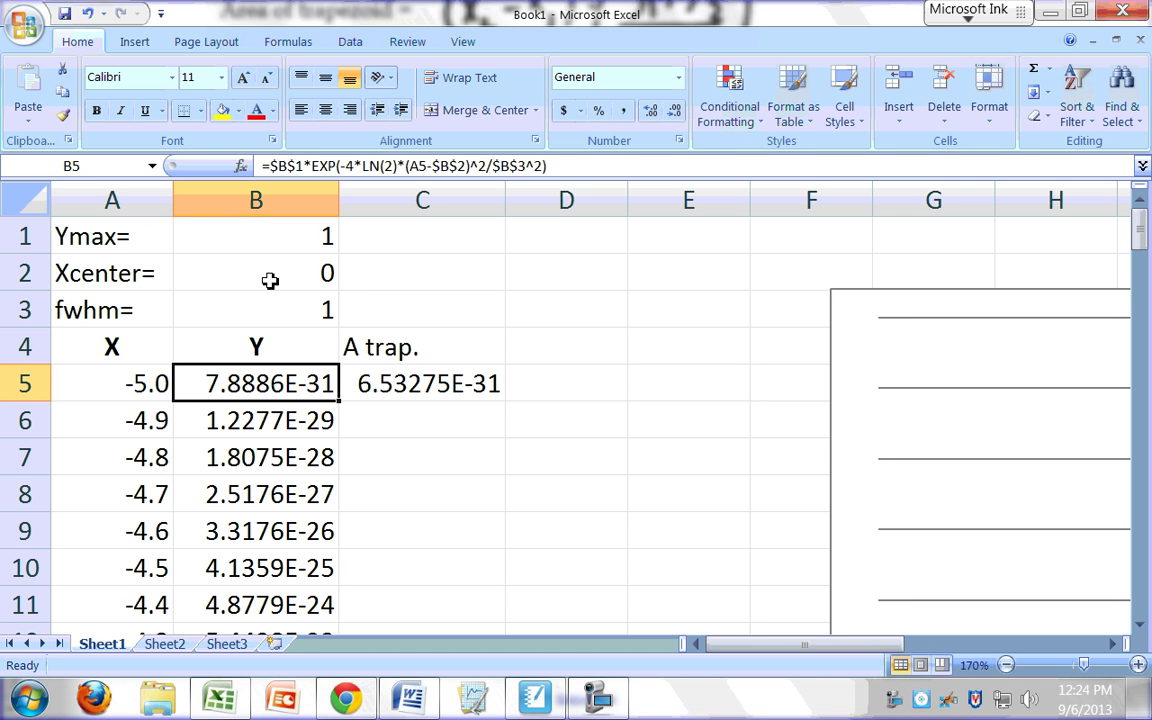
# Step: Inspect the cell references used by the trapezoid formula in C5
pyautogui.click(400, 386)
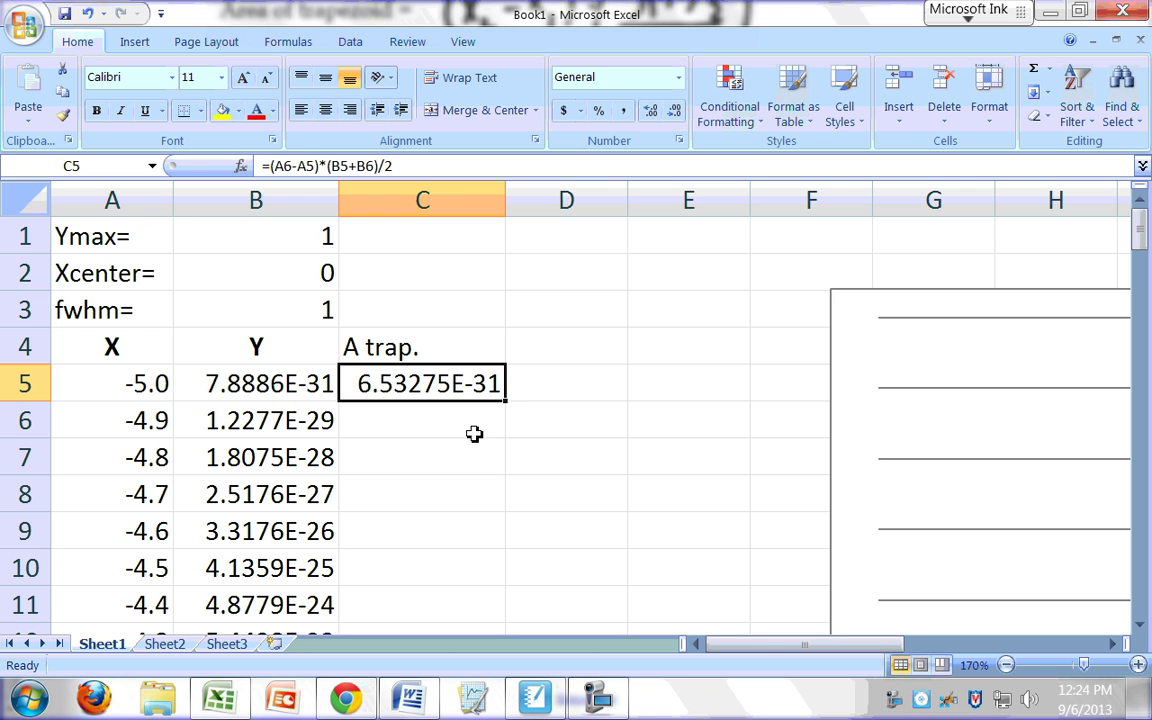
pyautogui.press('F2')
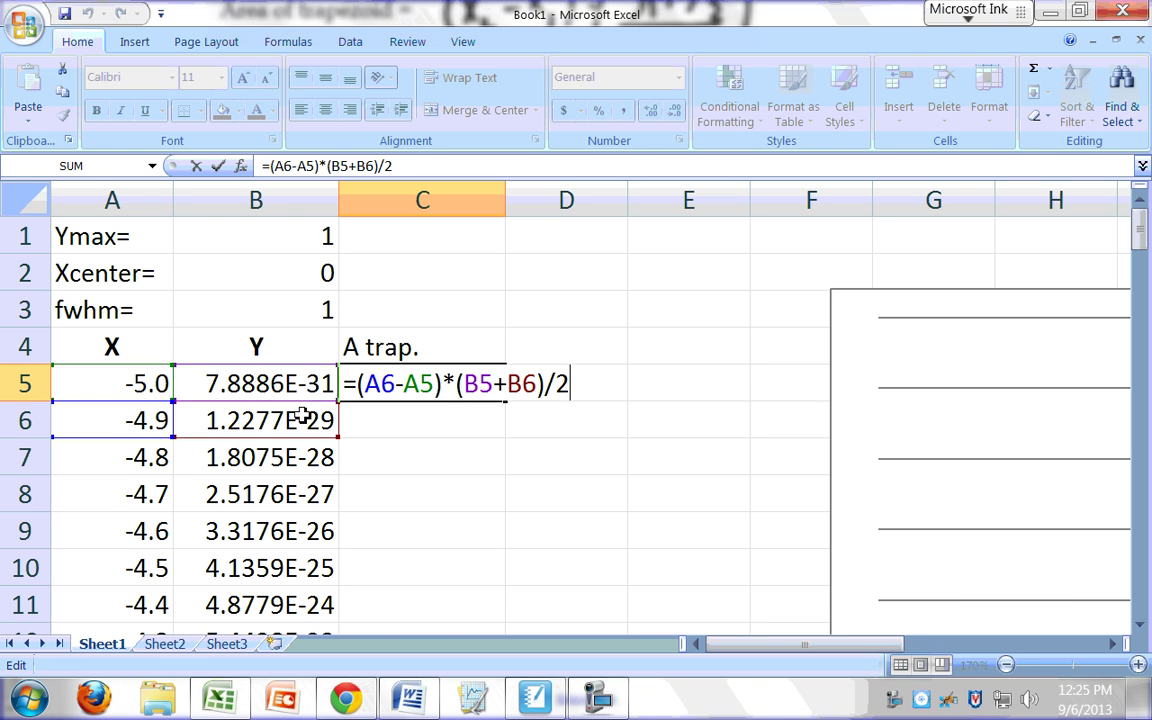
pyautogui.press('Return')
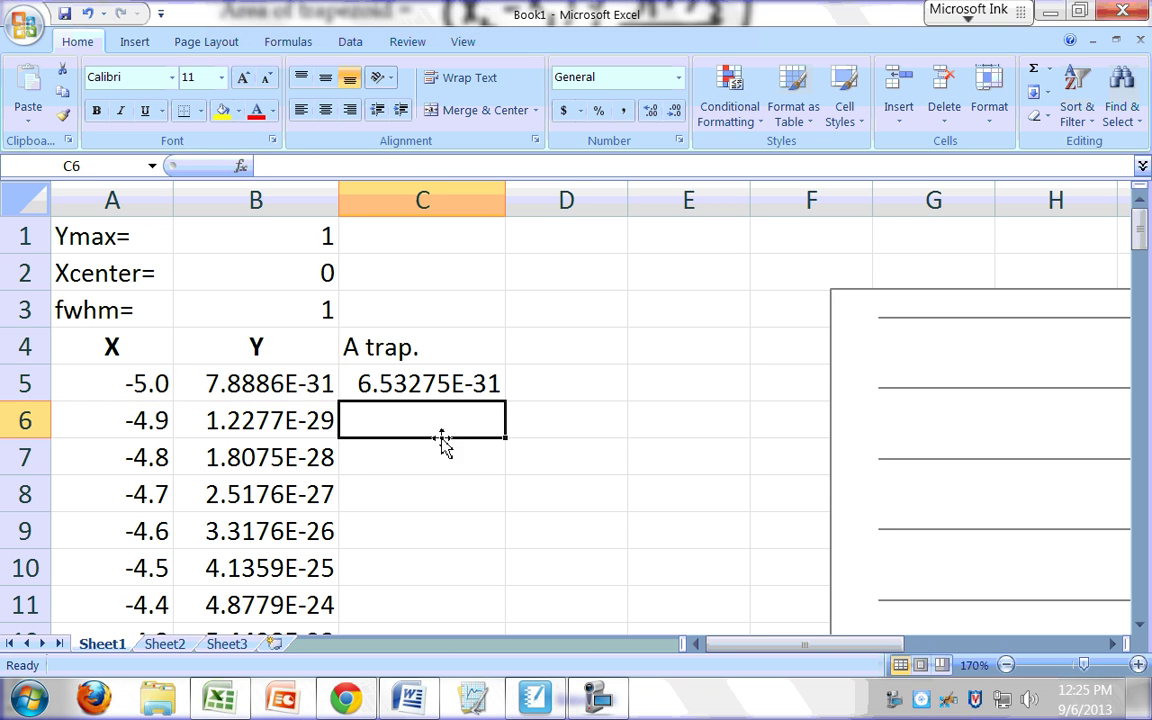
# Step: Copy the trapezoid area formula from C5 into C6
pyautogui.click(455, 383)
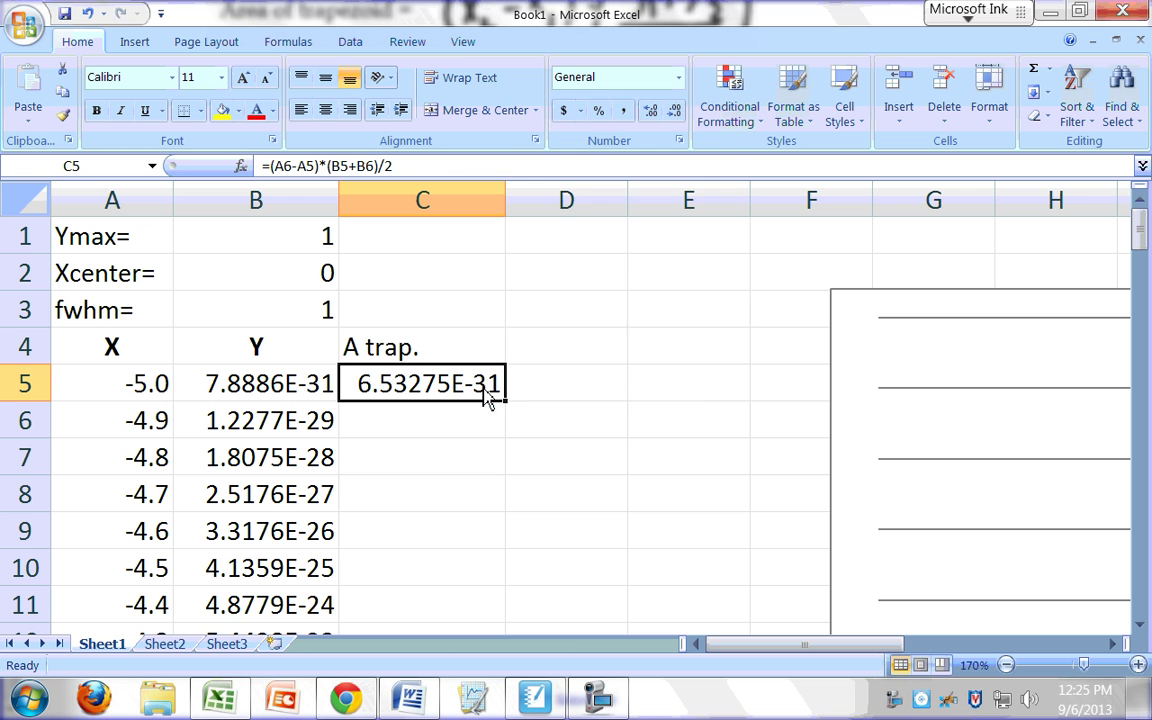
pyautogui.rightClick(490, 392)
pyautogui.click(530, 75)
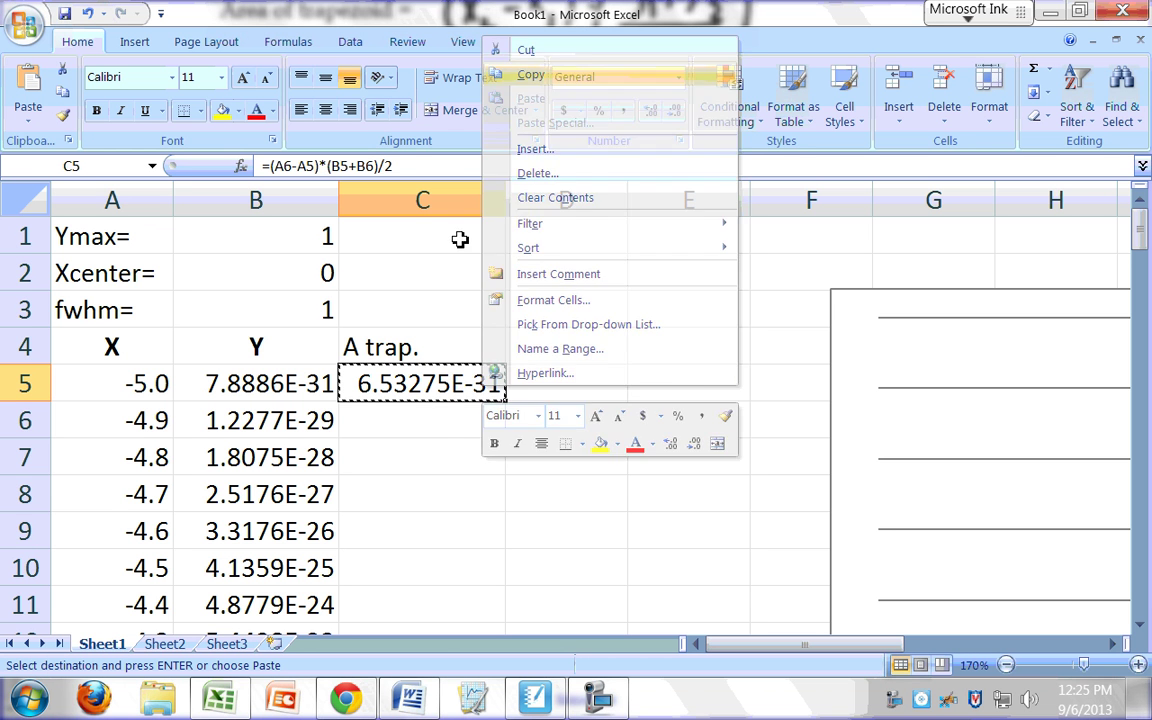
pyautogui.rightClick(422, 418)
pyautogui.click(490, 128)
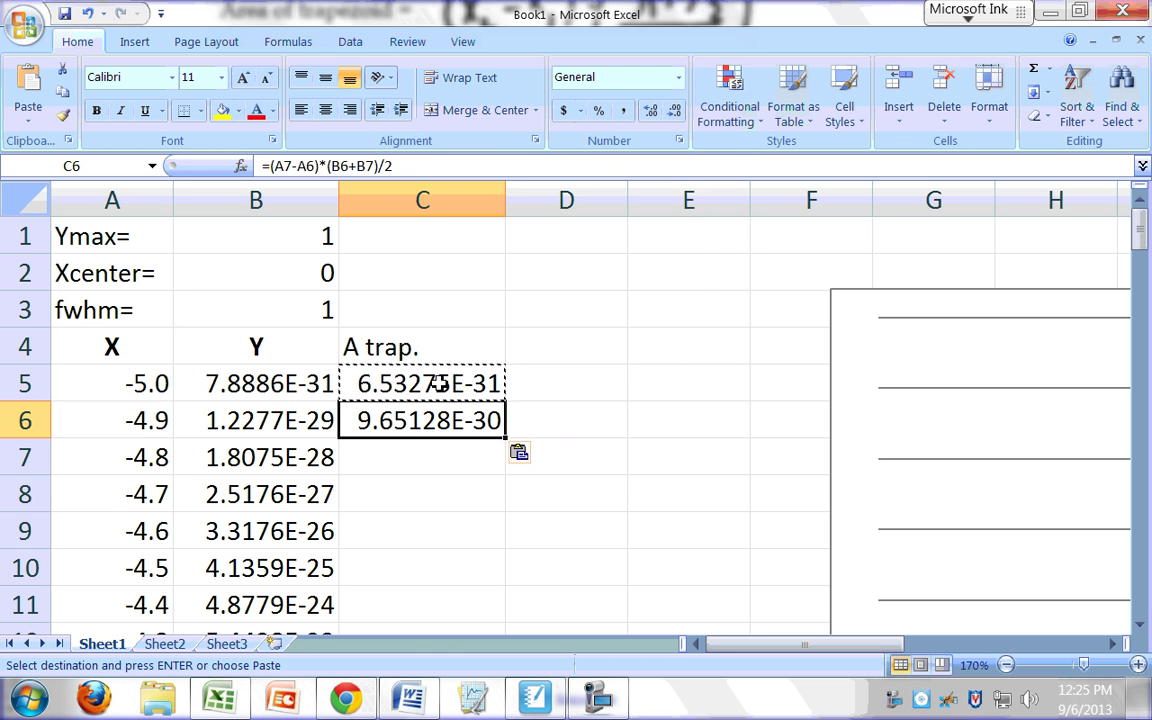
# Step: Compare the X and Y cell references of the trapezoid formulas in C5 and C6
pyautogui.click(440, 383)
pyautogui.doubleClick(440, 383)
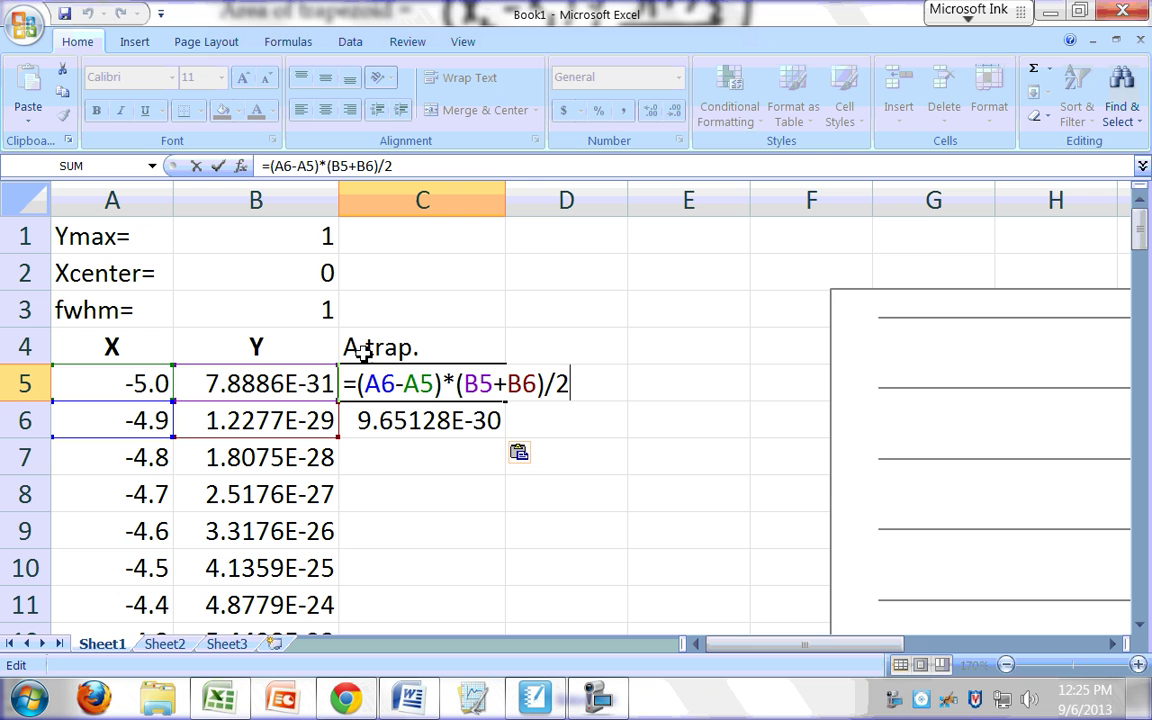
pyautogui.click(386, 422)
pyautogui.doubleClick(382, 422)
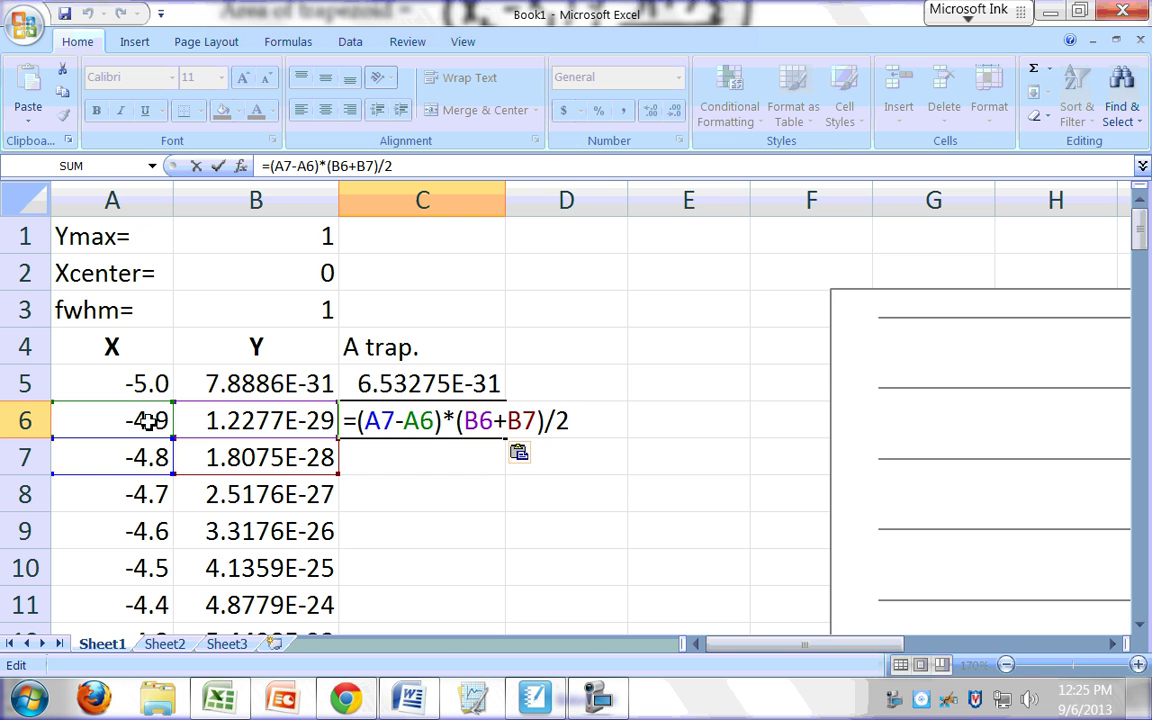
pyautogui.hotkey('ctrl', 'Return')
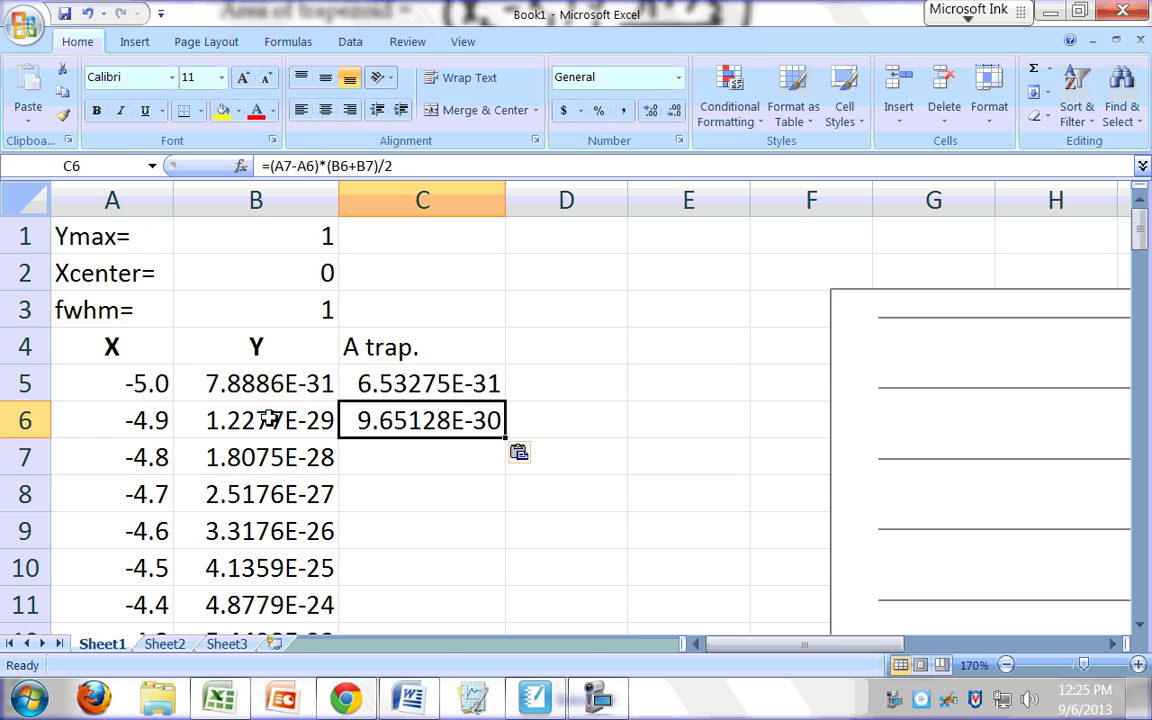
pyautogui.click(440, 390)
pyautogui.doubleClick(455, 392)
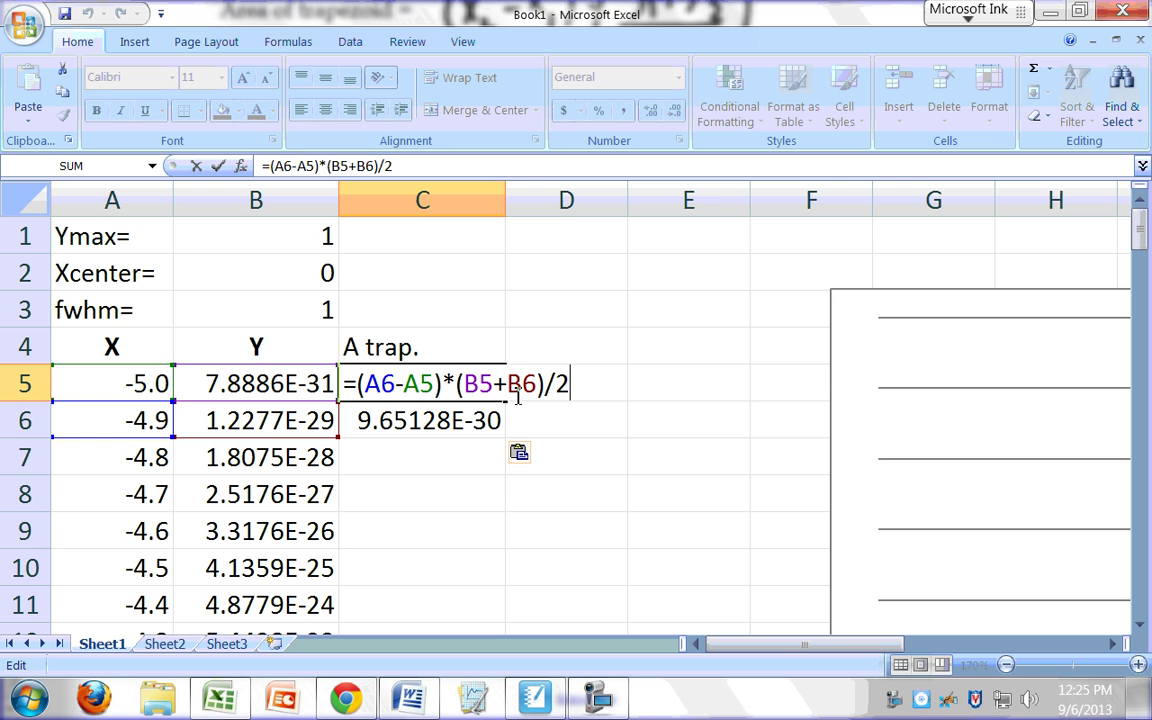
pyautogui.hotkey('ctrl', 'Return')
pyautogui.click(483, 414)
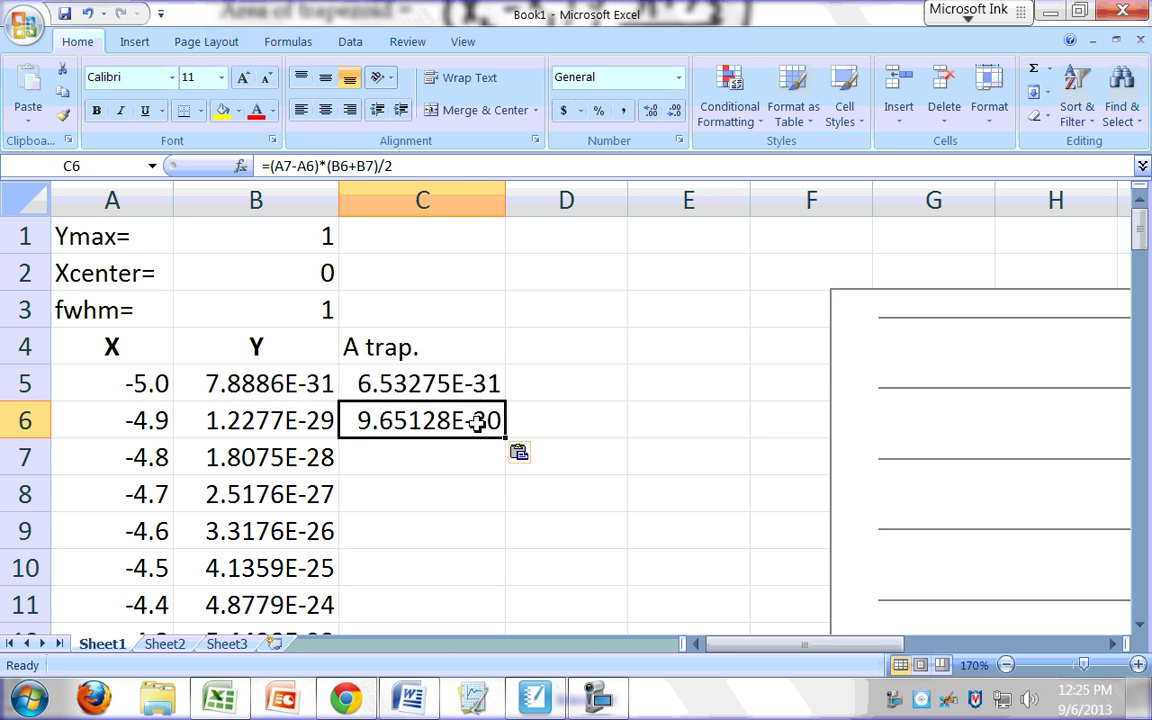
pyautogui.doubleClick(470, 418)
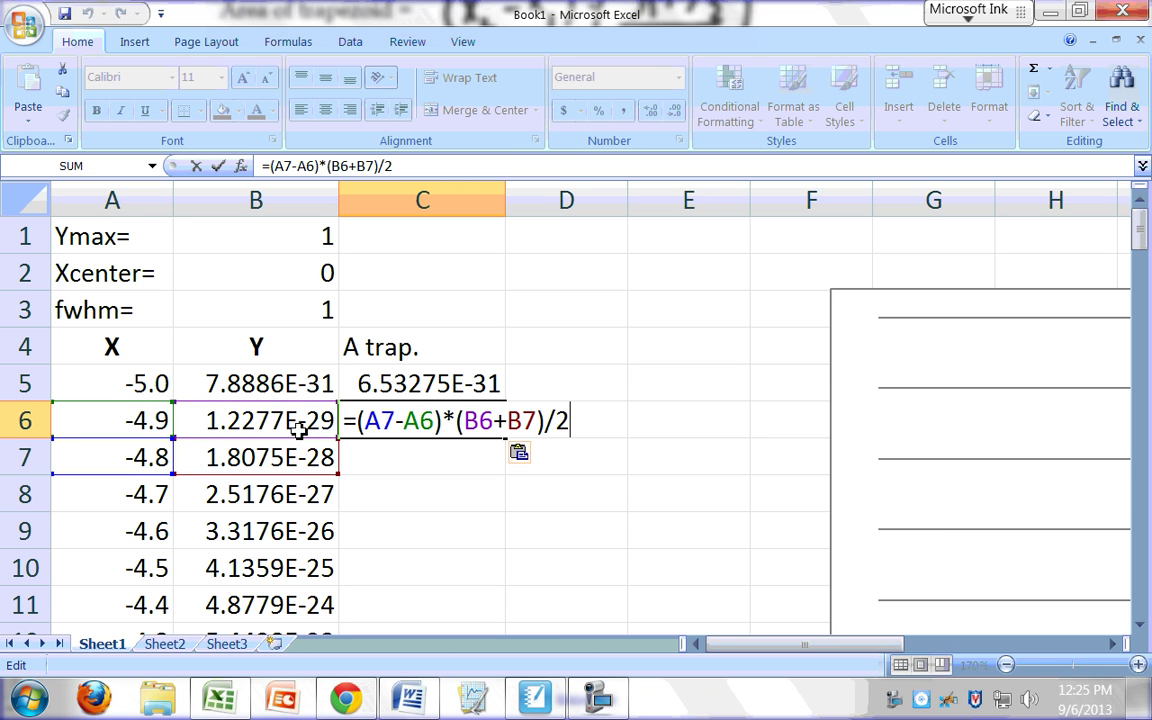
pyautogui.hotkey('ctrl', 'Return')
pyautogui.click(563, 380)
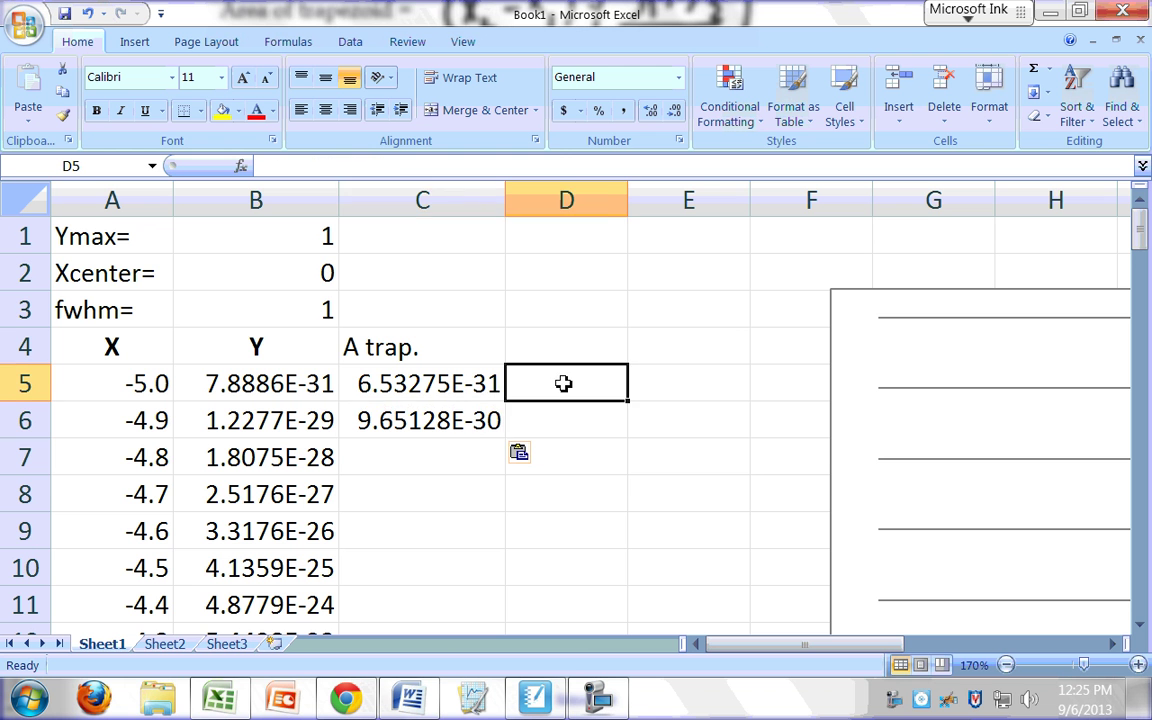
# Step: Fill the trapezoid formula from C6 down through C104 and select the last filled cell
pyautogui.click(485, 428)
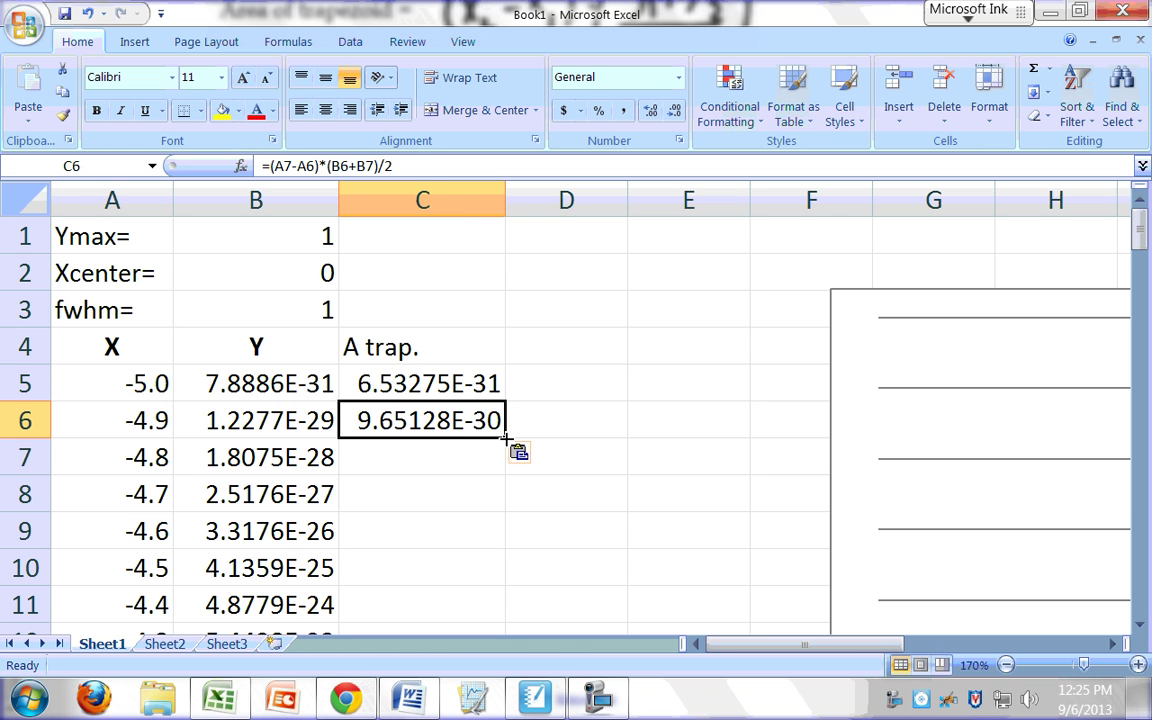
pyautogui.moveTo(505, 437); pyautogui.dragTo(509, 555)
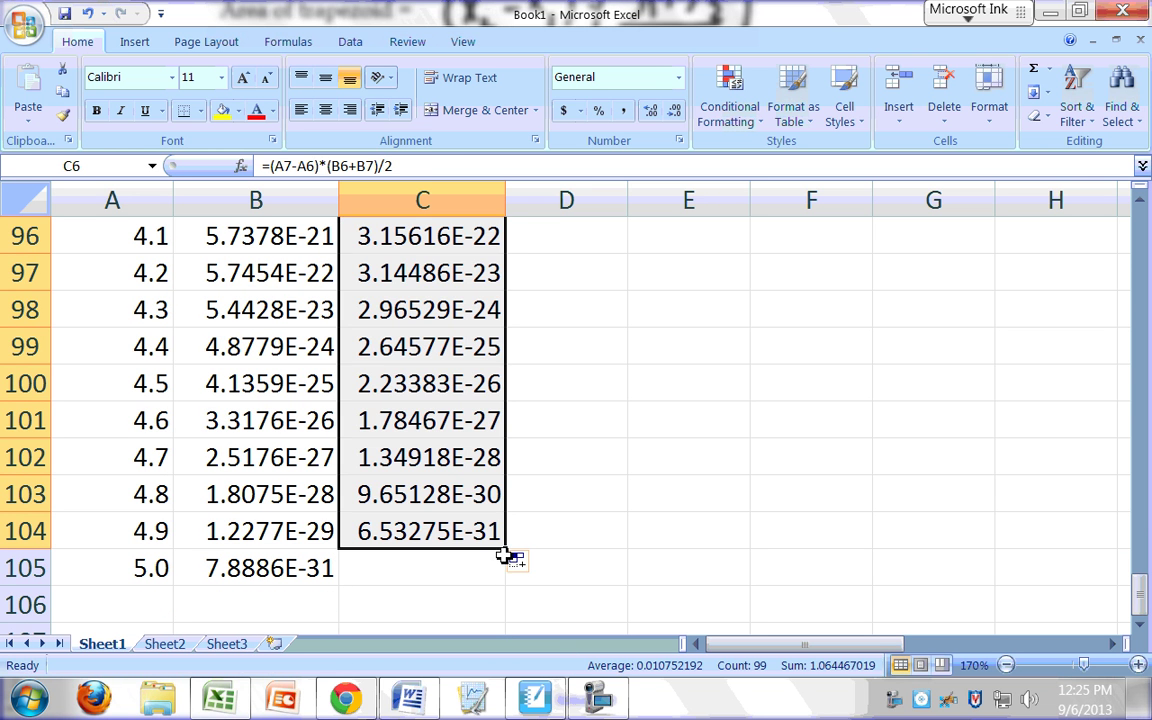
pyautogui.click(661, 576)
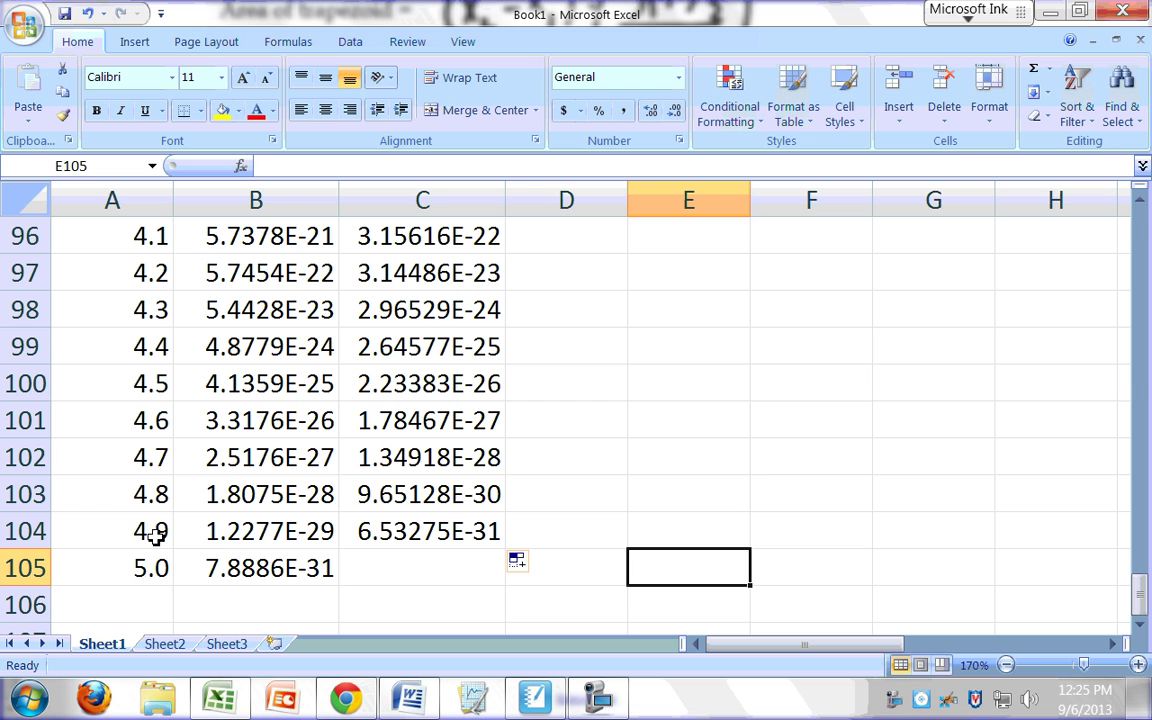
pyautogui.click(415, 533)
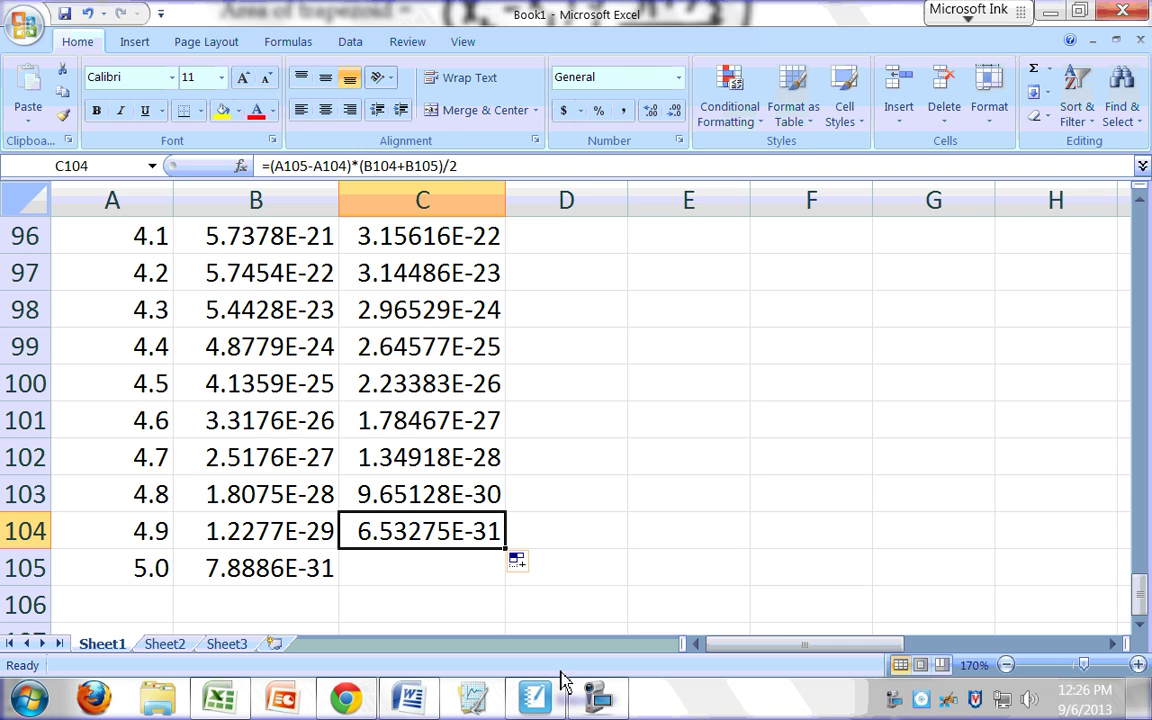
# Step: Try the trapezoid formula from C104 in C105, inspect its cell references, and clear C105
pyautogui.click(145, 568)
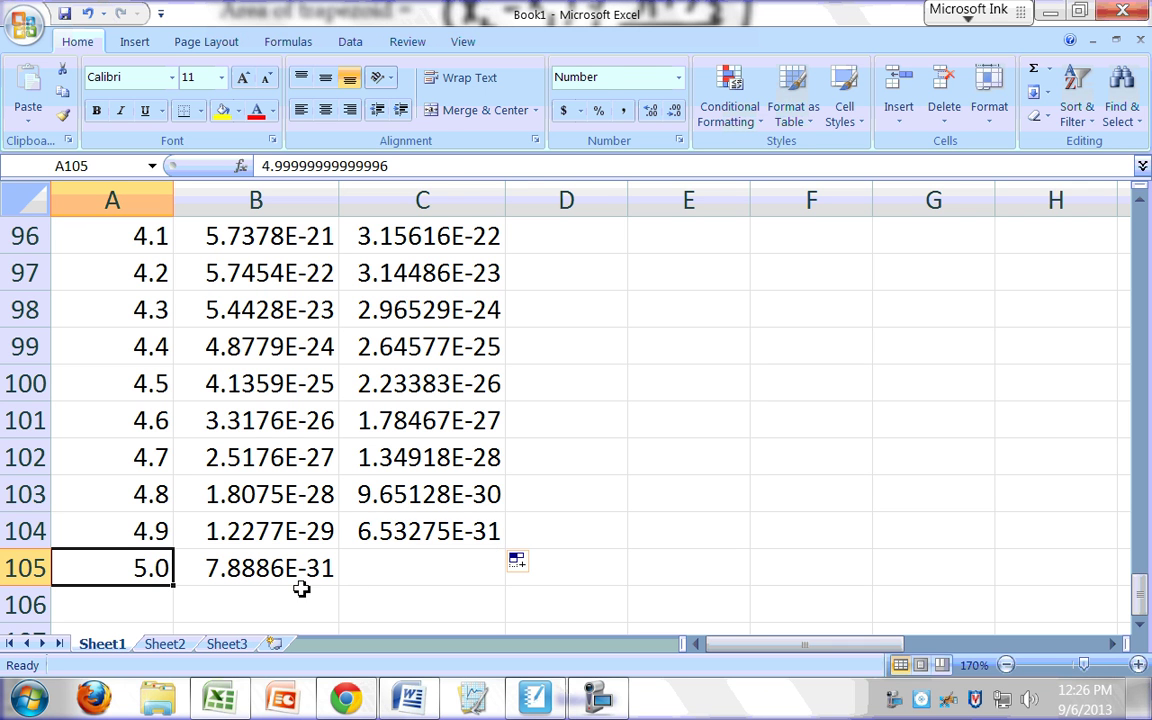
pyautogui.click(400, 537)
pyautogui.hotkey('ctrl', 'c')
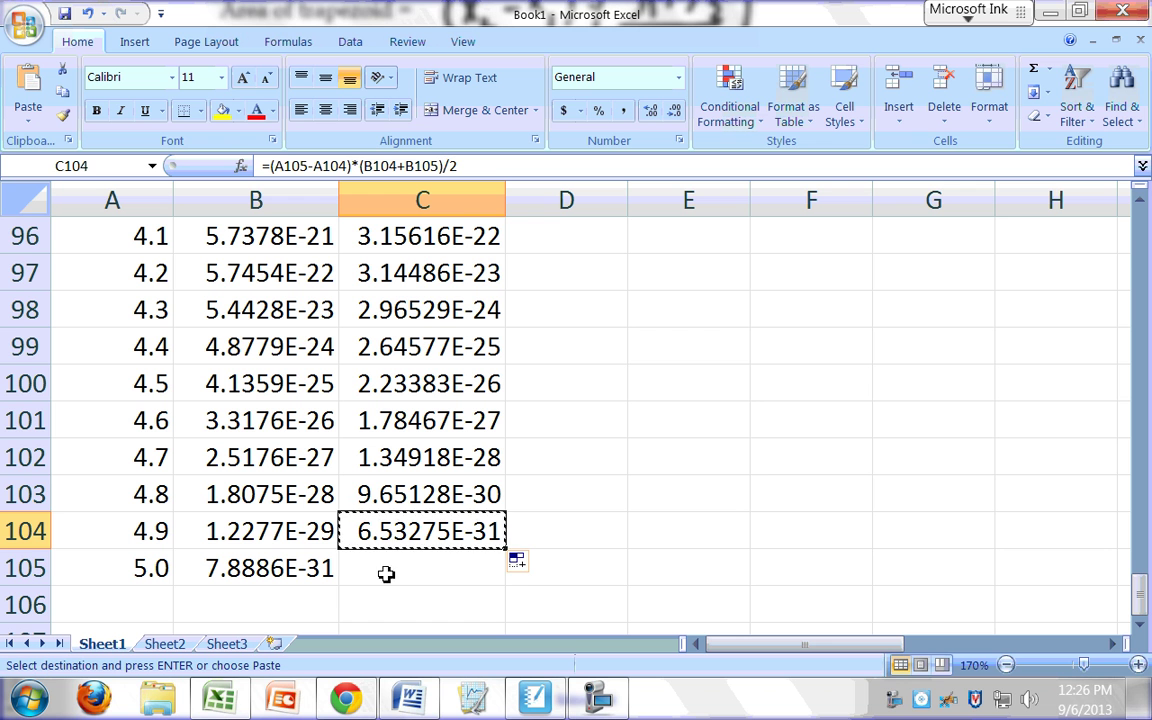
pyautogui.click(386, 571)
pyautogui.hotkey('ctrl', 'v')
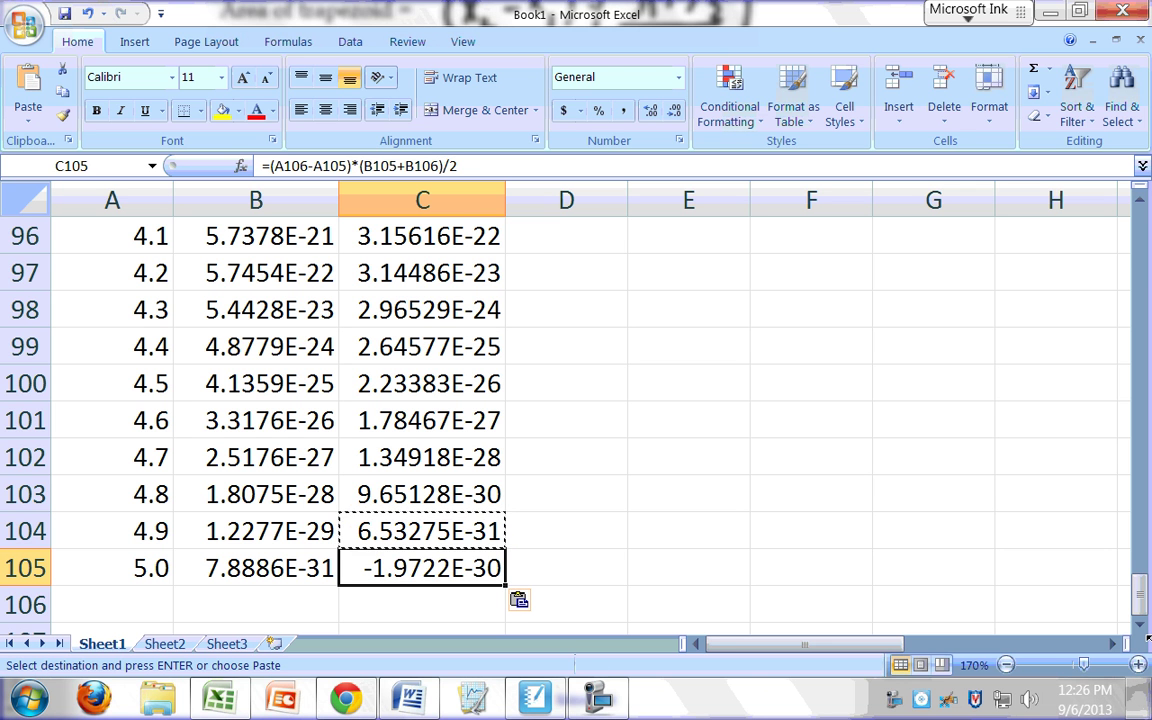
pyautogui.press('F2')
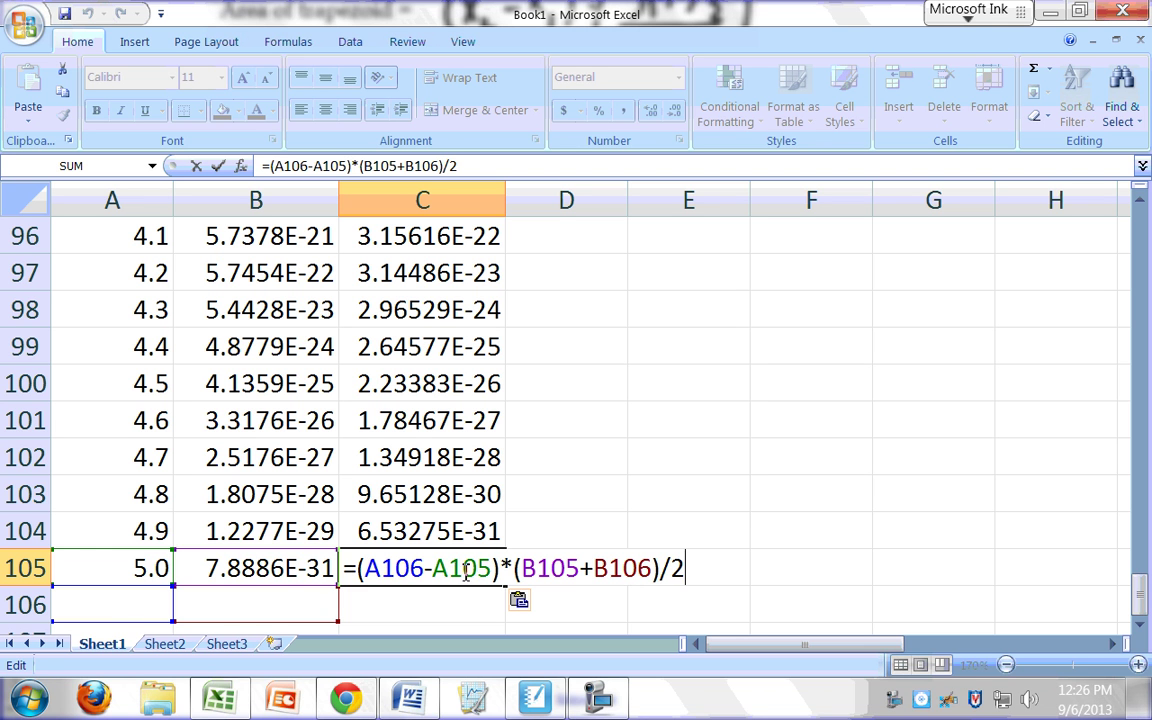
pyautogui.press('Escape')
pyautogui.press('Delete')
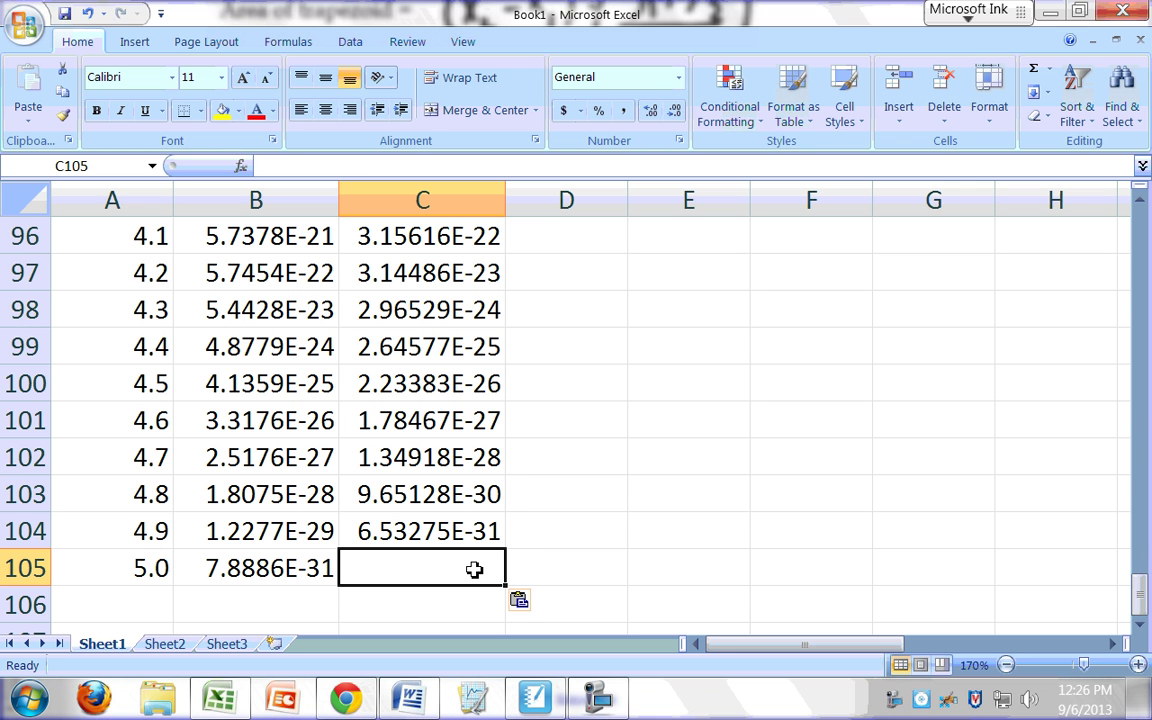
# Step: Return to the start of the A trap. column and select cell C5
pyautogui.scroll(20, 474, 569)
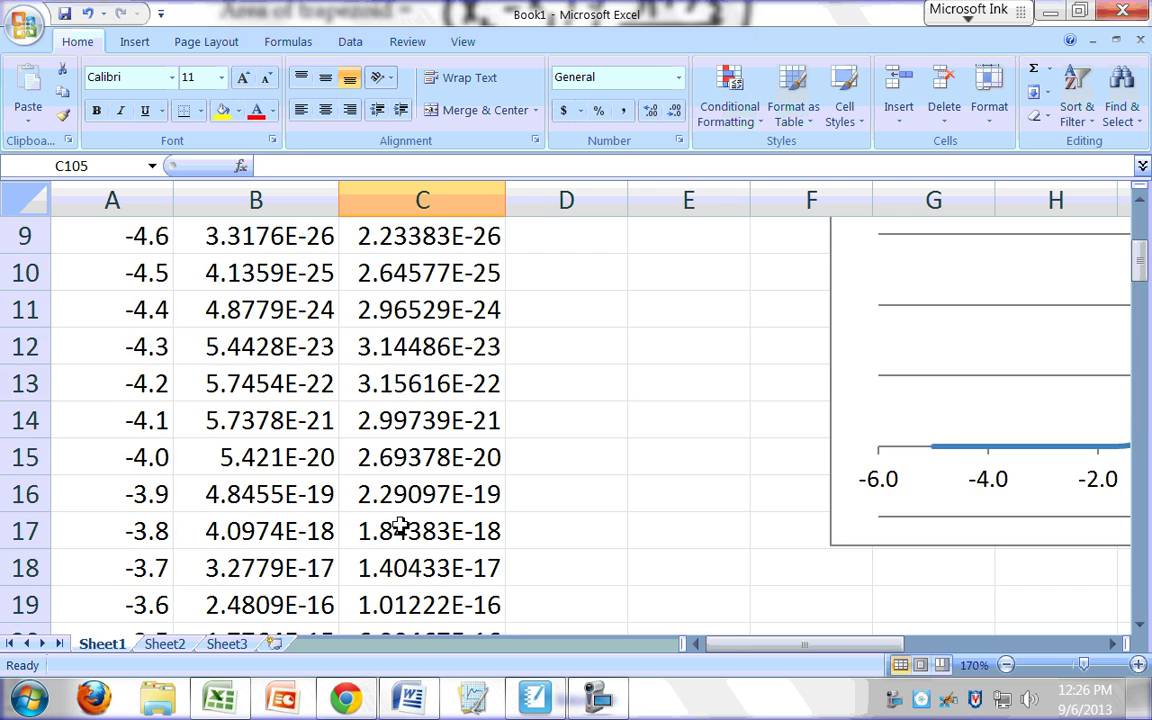
pyautogui.scroll(3, 400, 527)
pyautogui.click(408, 384)
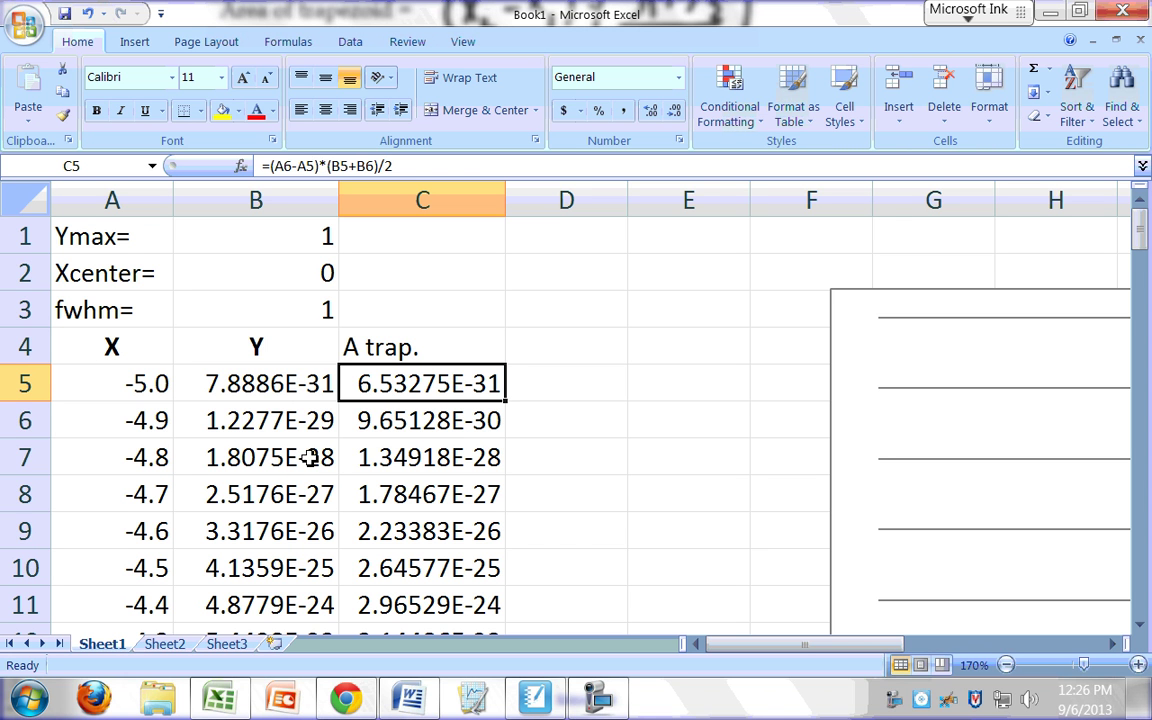
# Step: Switch to the notebook handout and review the instructions for the trapezoid column and the sum in D1 and E1
pyautogui.click(540, 706)
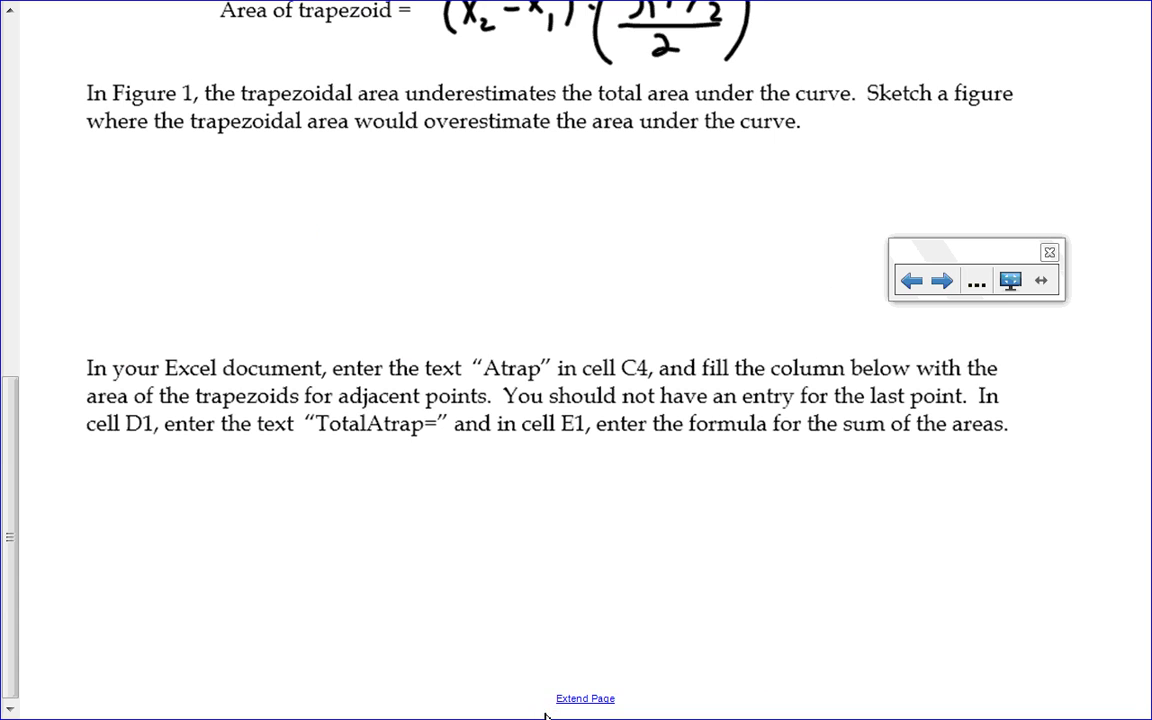
pyautogui.scroll(1, 443, 569)
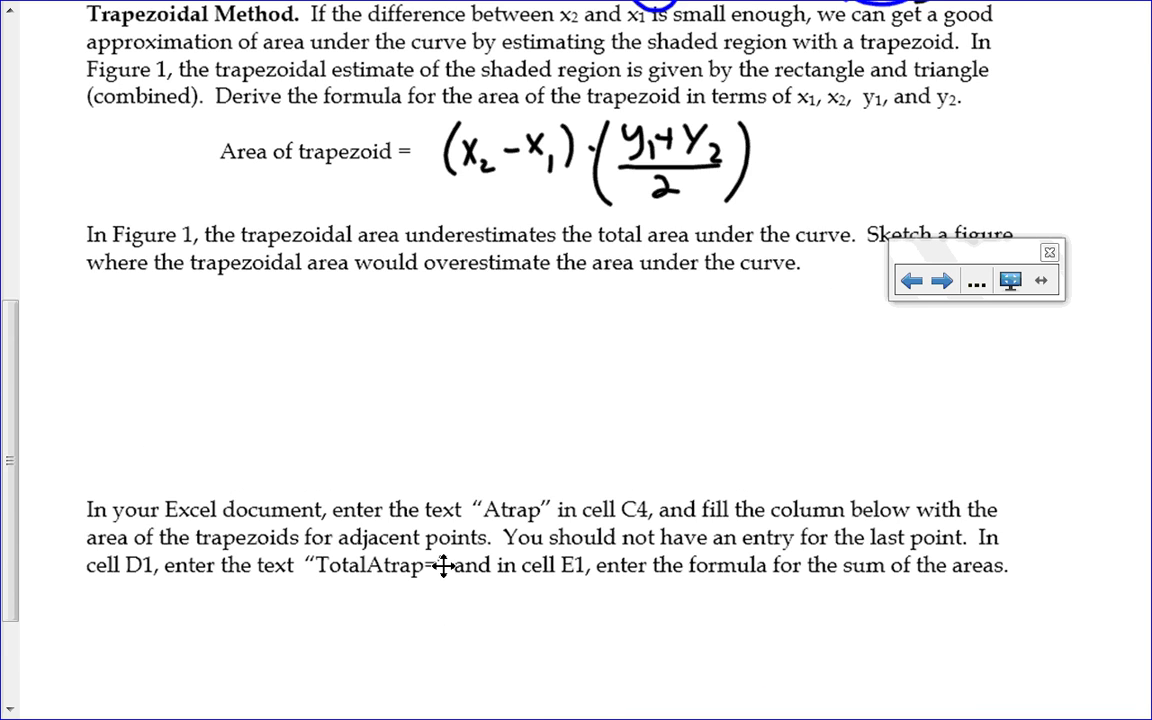
pyautogui.scroll(-3, 442, 565)
pyautogui.scroll(2, 437, 552)
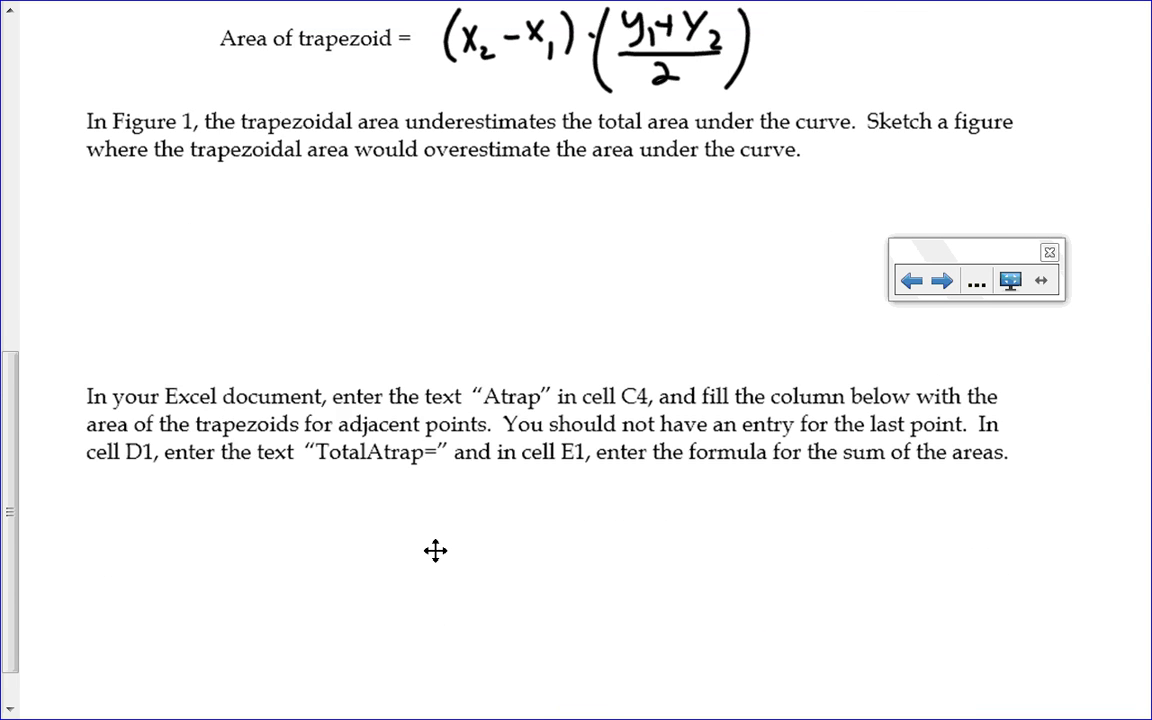
pyautogui.scroll(-2, 437, 553)
# Step: Extend the notebook page and handwrite an integral sign with limits -5 and +5 in the blank area
pyautogui.click(589, 704)
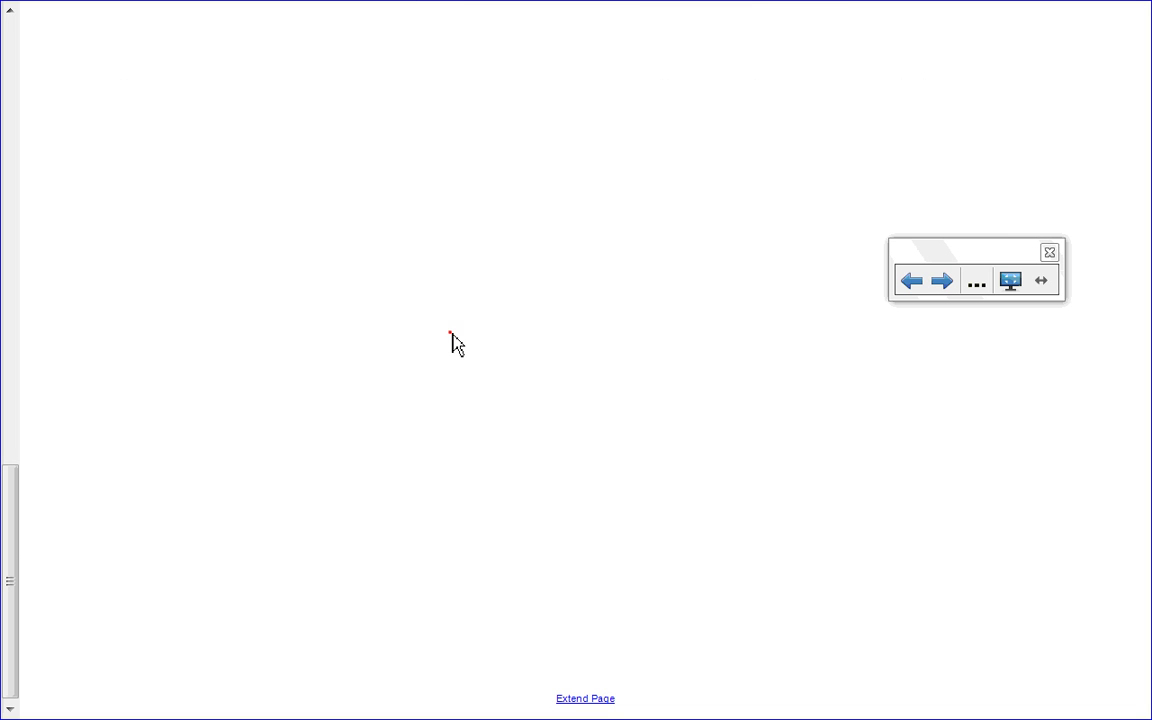
pyautogui.moveTo(452, 340)
pyautogui.mouseDown()
pyautogui.moveTo(380, 498)
pyautogui.moveTo(428, 520)
pyautogui.mouseUp()
pyautogui.moveTo(444, 511)
pyautogui.mouseDown()
pyautogui.moveTo(454, 545)
pyautogui.moveTo(476, 500)
pyautogui.mouseUp()
pyautogui.moveTo(470, 307); pyautogui.dragTo(470, 329)
pyautogui.moveTo(462, 319); pyautogui.dragTo(491, 325)
pyautogui.moveTo(494, 302); pyautogui.dragTo(516, 299)
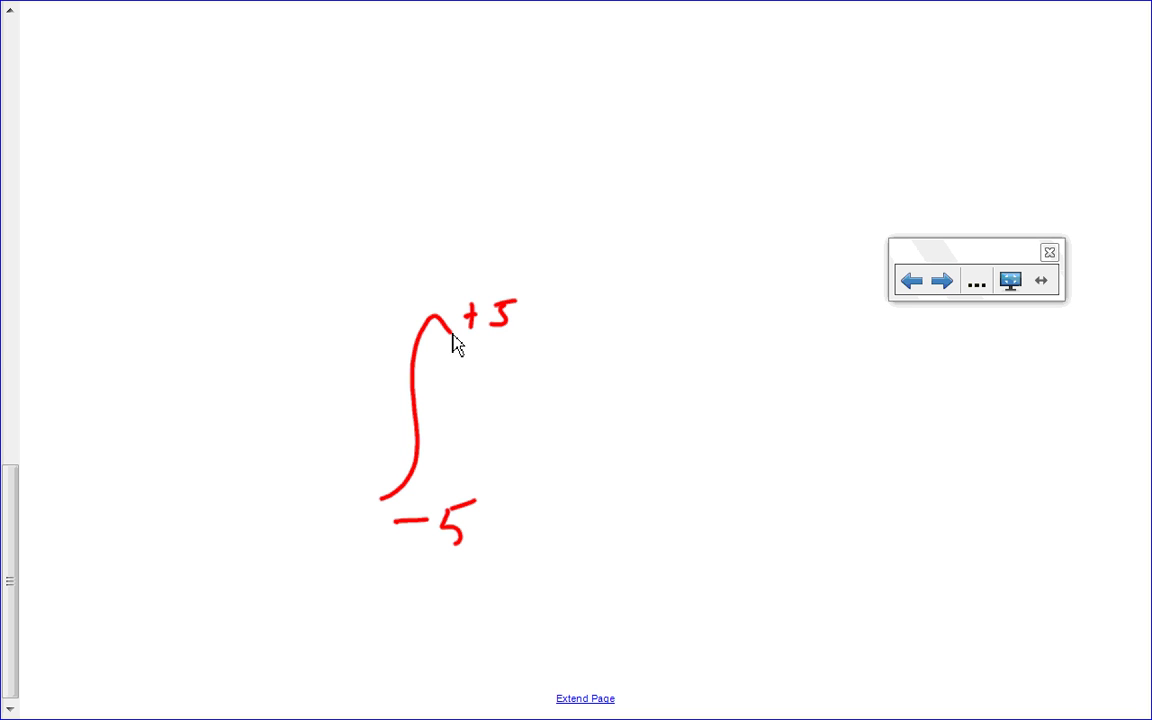
# Step: Handwrite the Gaussian integrand 1·e with the exponent -4 ln2 (x - xcenter)²/fwhm² beside the integral sign
pyautogui.moveTo(494, 396)
pyautogui.mouseDown()
pyautogui.moveTo(493, 430)
pyautogui.moveTo(568, 433)
pyautogui.mouseUp()
pyautogui.click(510, 418)
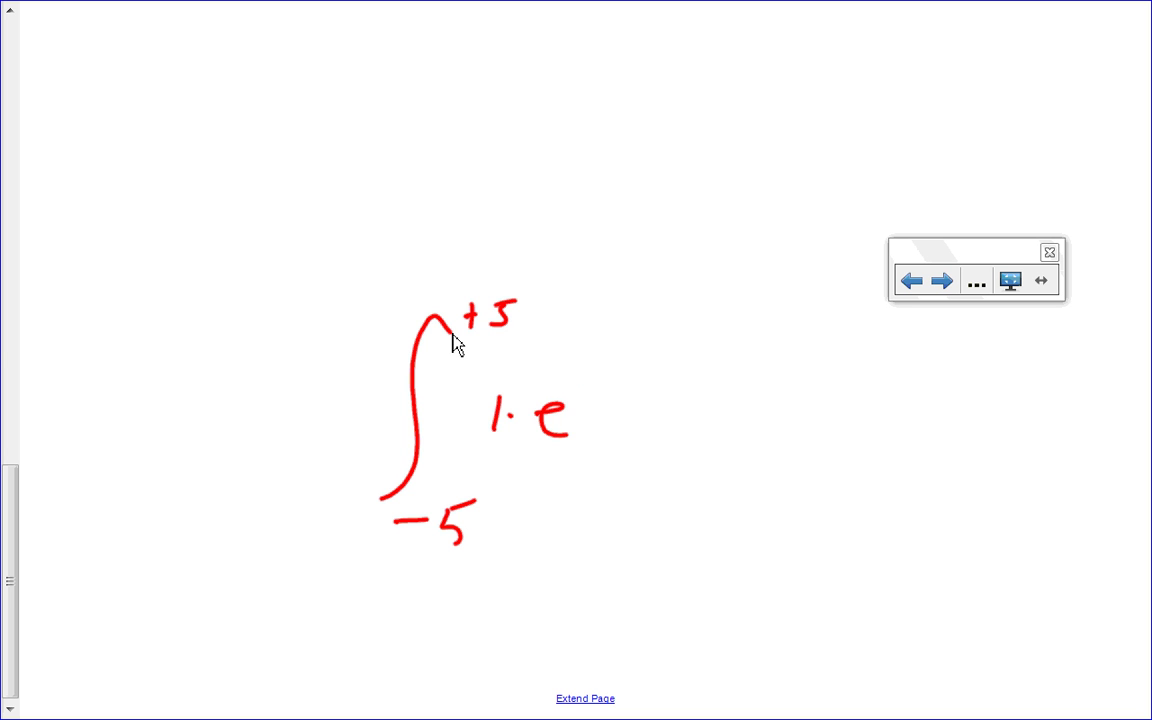
pyautogui.moveTo(576, 376); pyautogui.dragTo(598, 371)
pyautogui.moveTo(613, 358); pyautogui.dragTo(629, 373)
pyautogui.moveTo(622, 350)
pyautogui.mouseDown()
pyautogui.moveTo(620, 386)
pyautogui.moveTo(642, 382)
pyautogui.mouseUp()
pyautogui.moveTo(652, 372); pyautogui.dragTo(671, 382)
pyautogui.moveTo(674, 364)
pyautogui.mouseDown()
pyautogui.moveTo(712, 396)
pyautogui.moveTo(736, 390)
pyautogui.mouseUp()
pyautogui.moveTo(736, 358)
pyautogui.mouseDown()
pyautogui.moveTo(714, 392)
pyautogui.moveTo(756, 370)
pyautogui.moveTo(790, 385)
pyautogui.mouseUp()
pyautogui.moveTo(790, 358)
pyautogui.mouseDown()
pyautogui.moveTo(766, 388)
pyautogui.moveTo(804, 379)
pyautogui.moveTo(826, 395)
pyautogui.mouseUp()
pyautogui.moveTo(828, 386); pyautogui.dragTo(848, 396)
pyautogui.moveTo(850, 390); pyautogui.dragTo(868, 396)
pyautogui.moveTo(880, 360)
pyautogui.mouseDown()
pyautogui.moveTo(884, 402)
pyautogui.moveTo(912, 355)
pyautogui.mouseUp()
pyautogui.moveTo(943, 347); pyautogui.dragTo(890, 404)
pyautogui.moveTo(942, 372)
pyautogui.mouseDown()
pyautogui.moveTo(930, 410)
pyautogui.moveTo(963, 392)
pyautogui.moveTo(1002, 408)
pyautogui.moveTo(1018, 380)
pyautogui.mouseUp()
pyautogui.click(1005, 362)
# Step: Complete the handwritten integral with dx and draw a wide curly brace beneath the exponential
pyautogui.moveTo(1042, 437); pyautogui.dragTo(1040, 458)
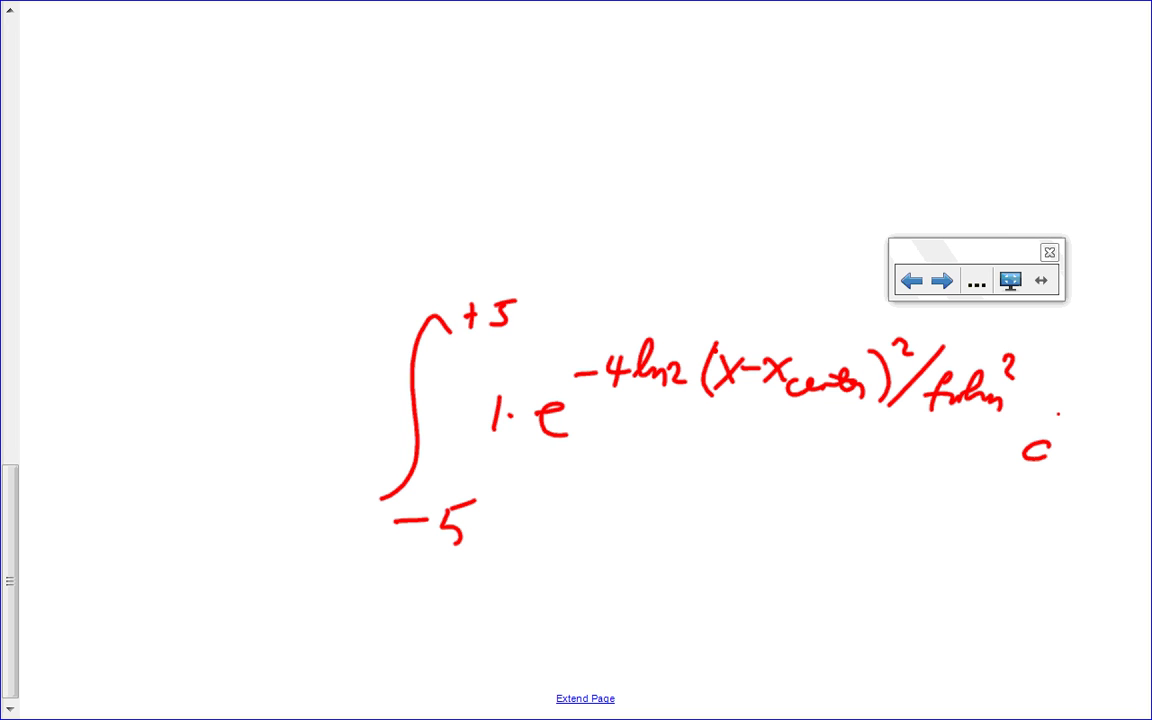
pyautogui.moveTo(1052, 415); pyautogui.dragTo(1048, 460)
pyautogui.moveTo(1058, 440); pyautogui.dragTo(1090, 463)
pyautogui.moveTo(1086, 440); pyautogui.dragTo(1062, 466)
pyautogui.moveTo(560, 458)
pyautogui.mouseDown()
pyautogui.moveTo(582, 493)
pyautogui.moveTo(985, 510)
pyautogui.mouseUp()
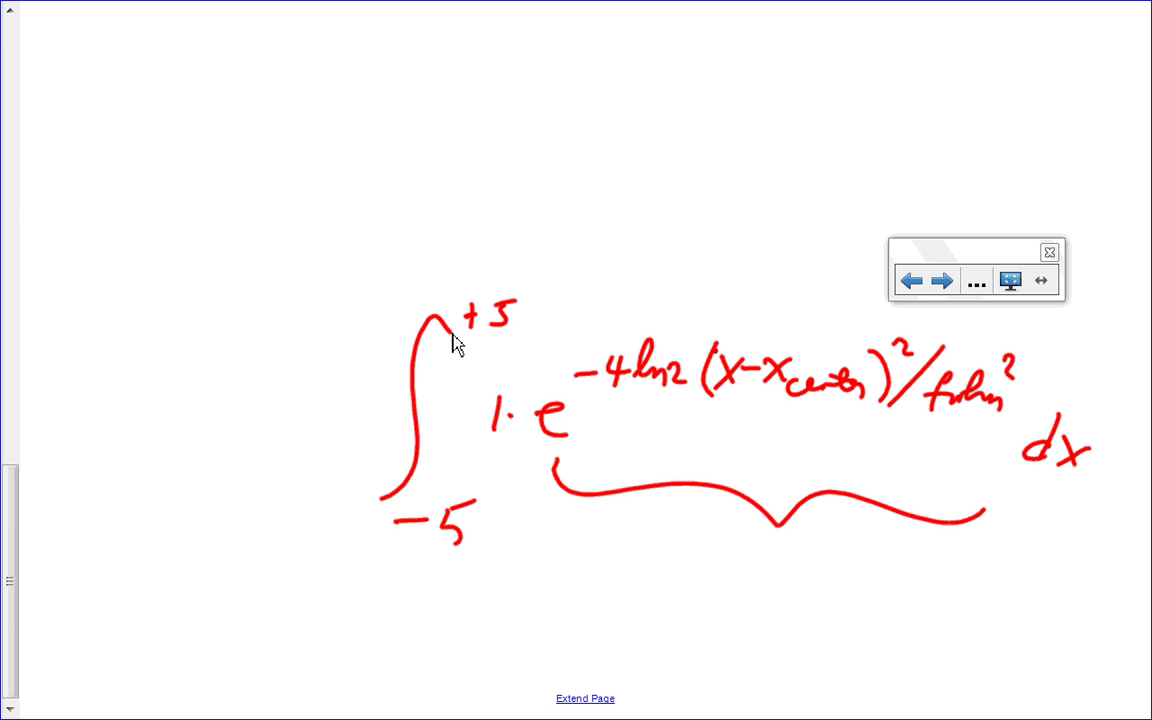
# Step: Switch to the Excel worksheet to view the trapezoid areas, and return to the handwritten integral in the notebook
pyautogui.press('super')
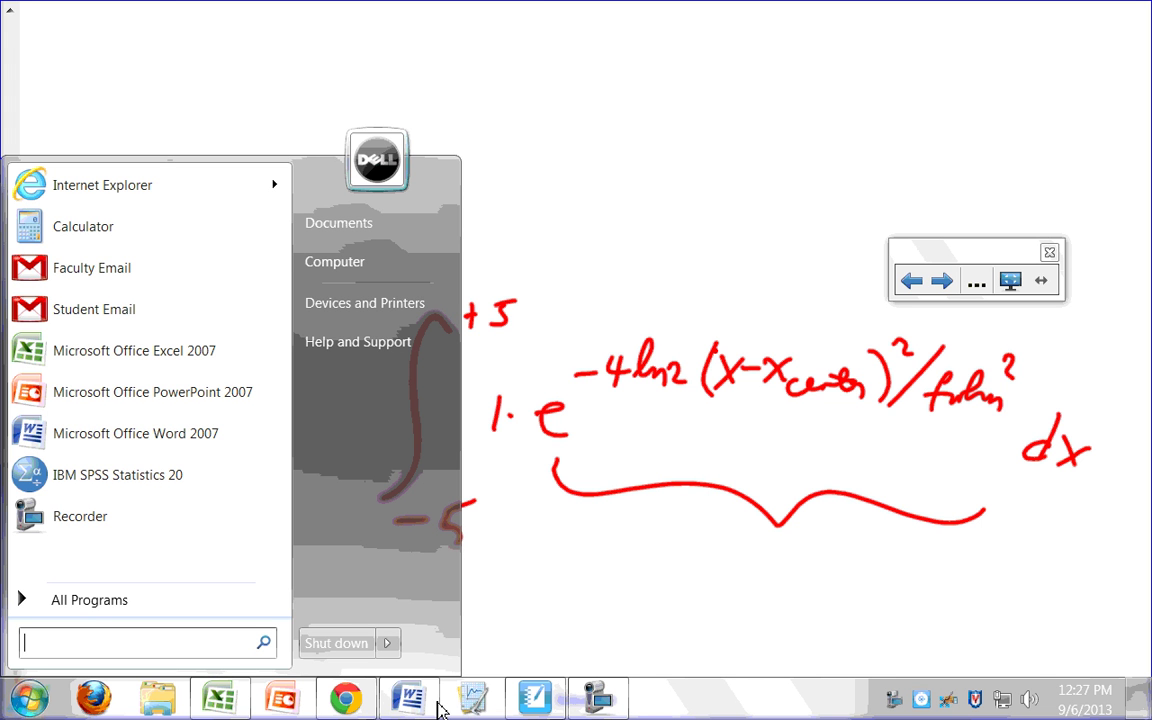
pyautogui.click(215, 700)
pyautogui.click(220, 702)
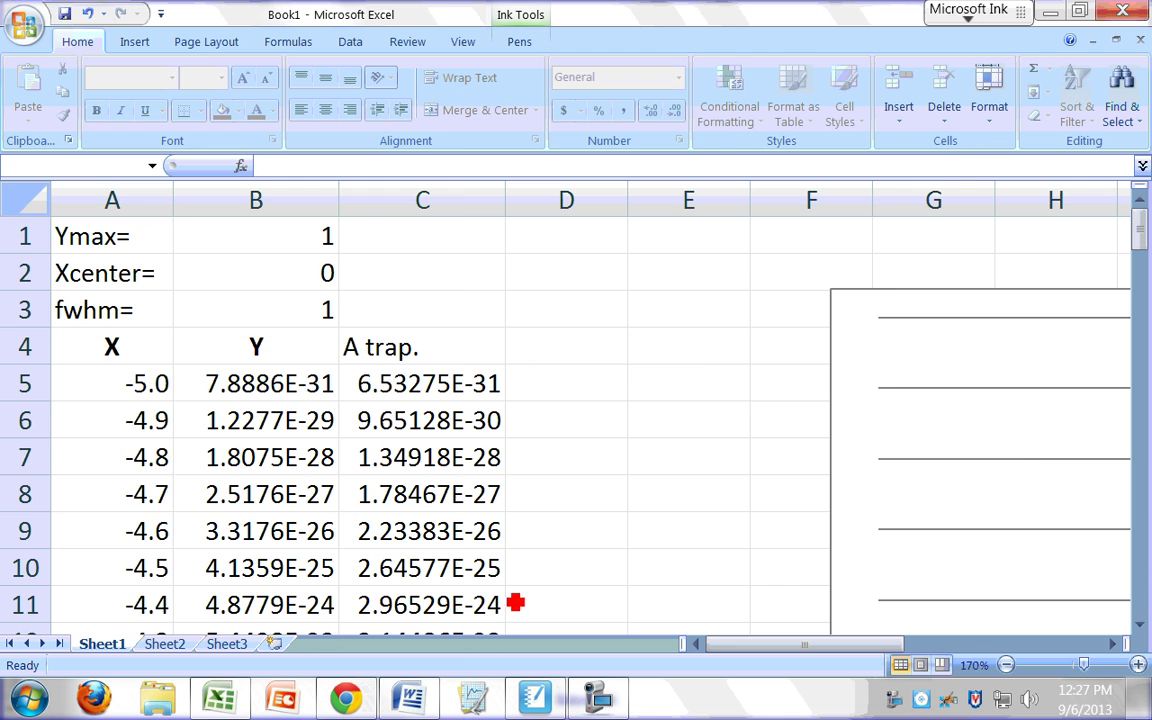
pyautogui.press('super')
pyautogui.click(489, 663)
pyautogui.hotkey('alt', 'Tab')
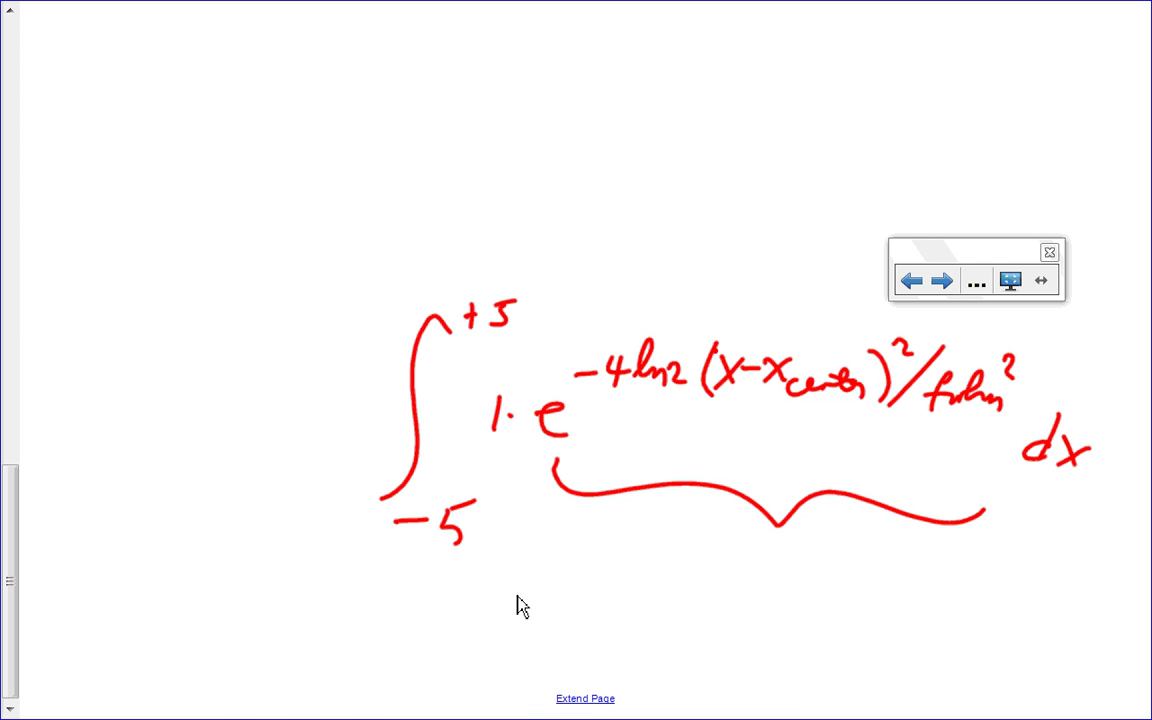
# Step: Go back to the notebook's trapezoidal method page and read the instructions for cells D1 and E1
pyautogui.click(943, 283)
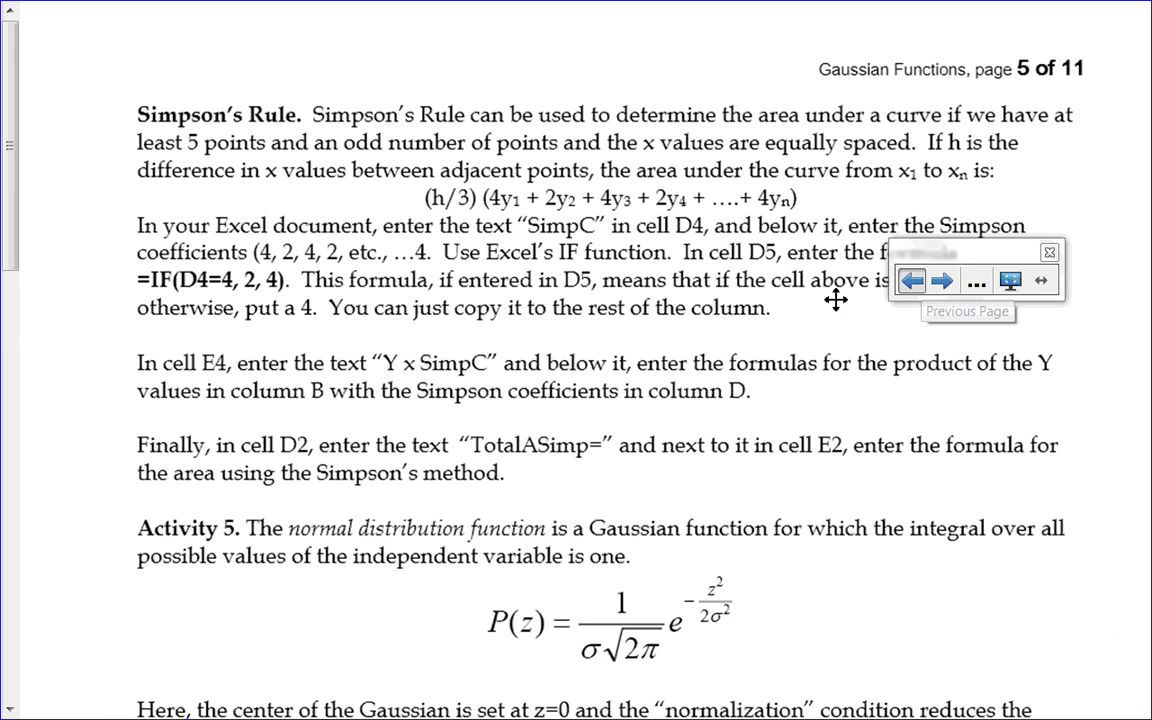
pyautogui.click(911, 281)
pyautogui.scroll(-5, 656, 283)
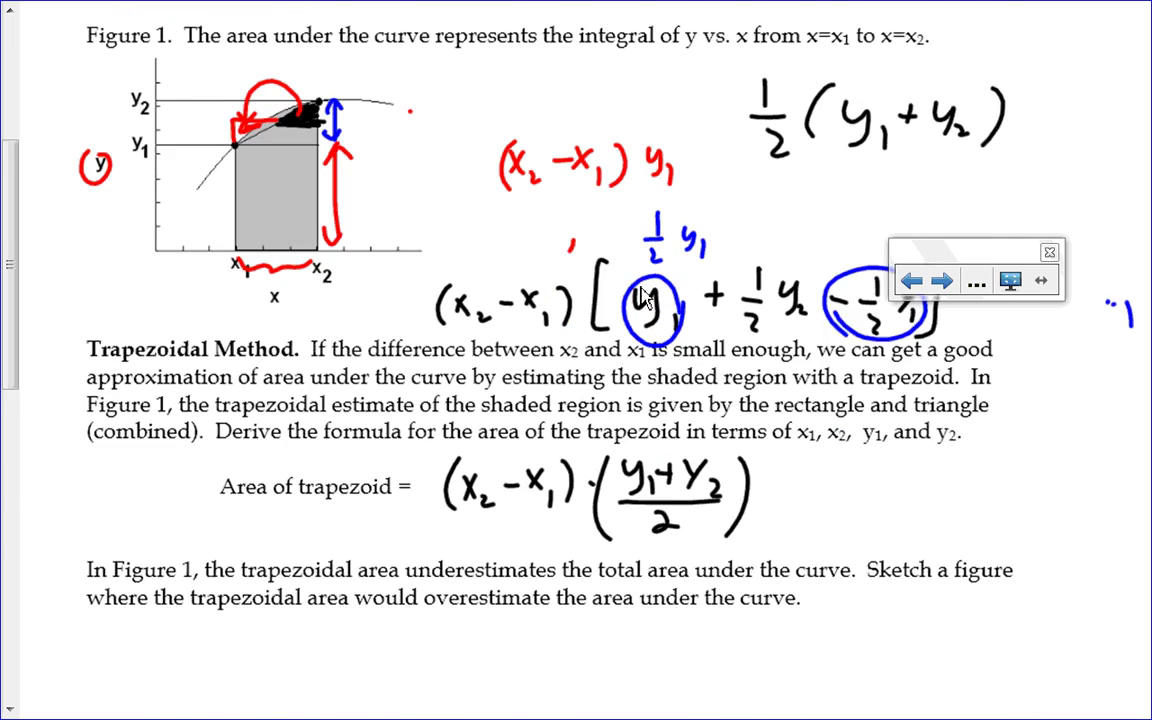
pyautogui.scroll(-5, 627, 303)
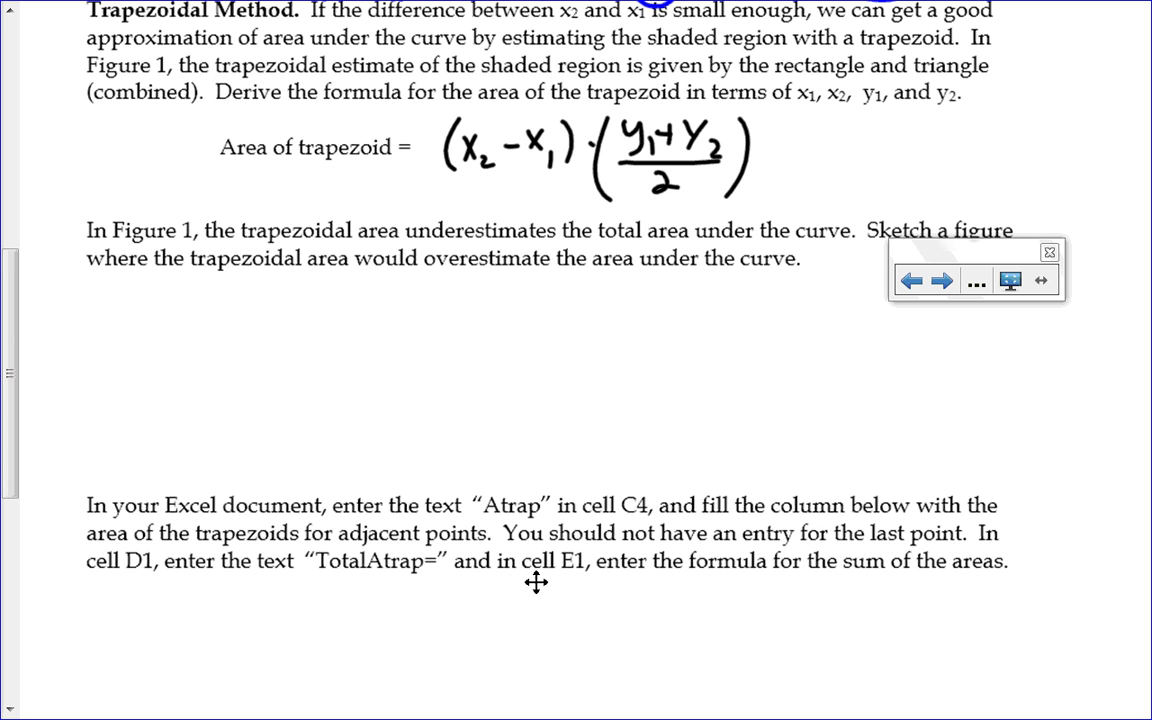
# Step: Switch to the Excel worksheet, label cell D1 "TotalAtrap=" and widen column D to fit it
pyautogui.press('super')
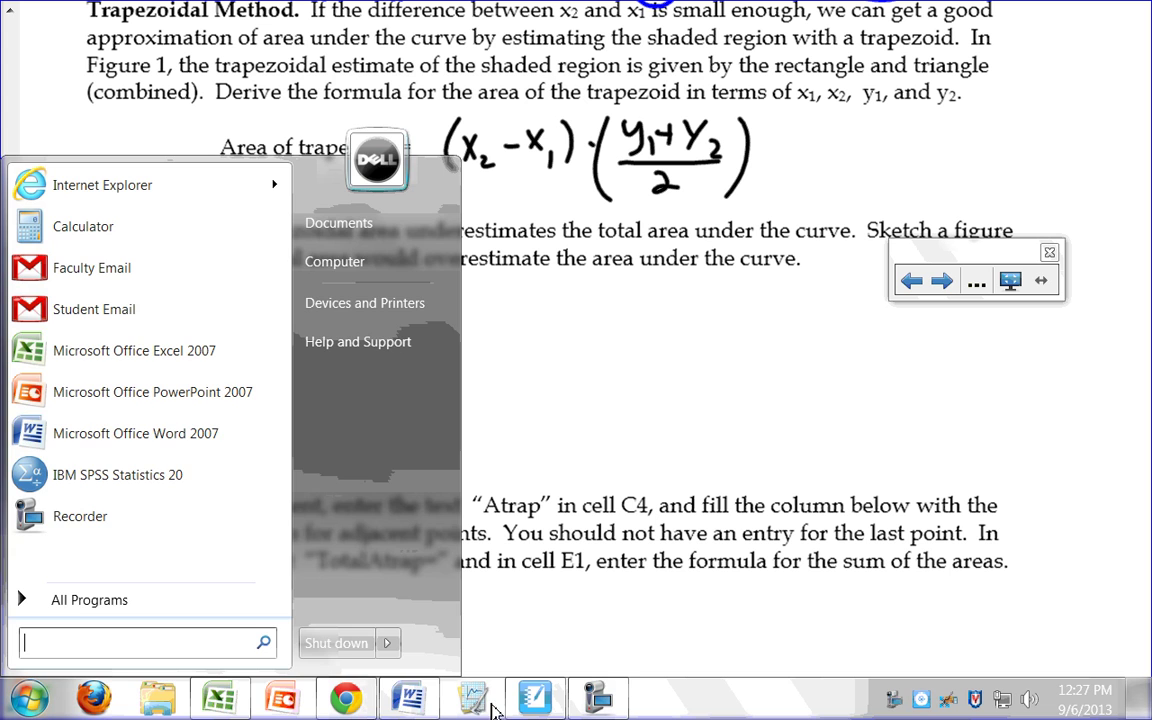
pyautogui.click(237, 695)
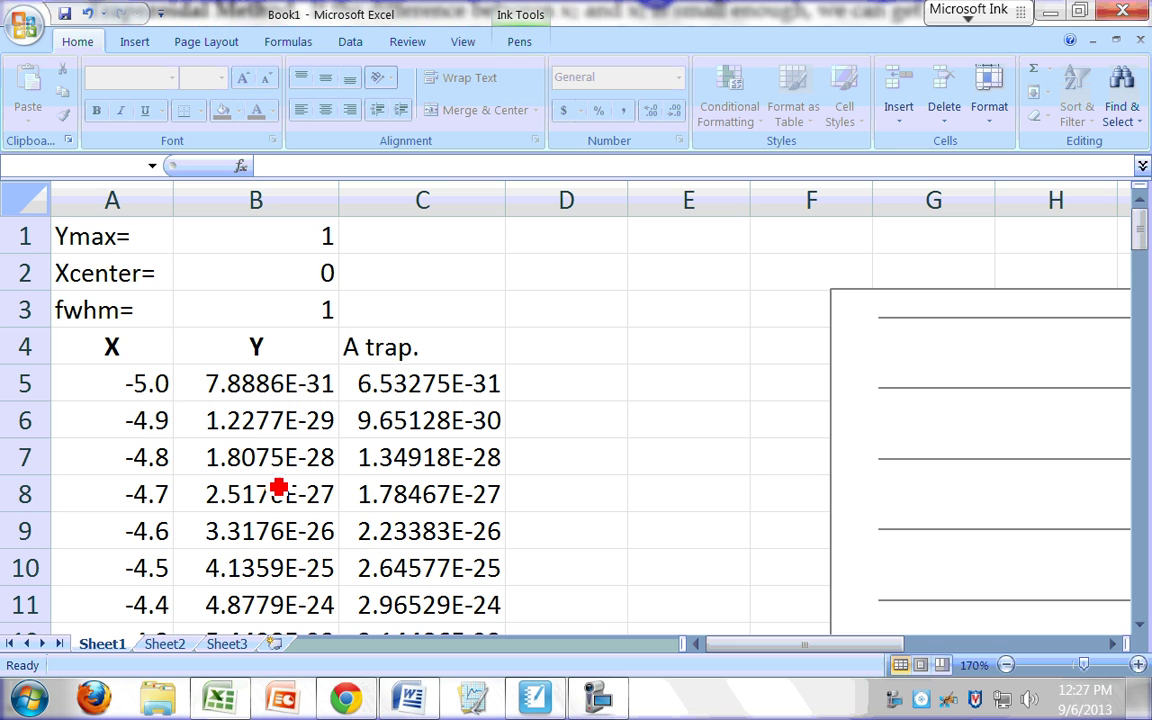
pyautogui.click(538, 247)
pyautogui.write('T')
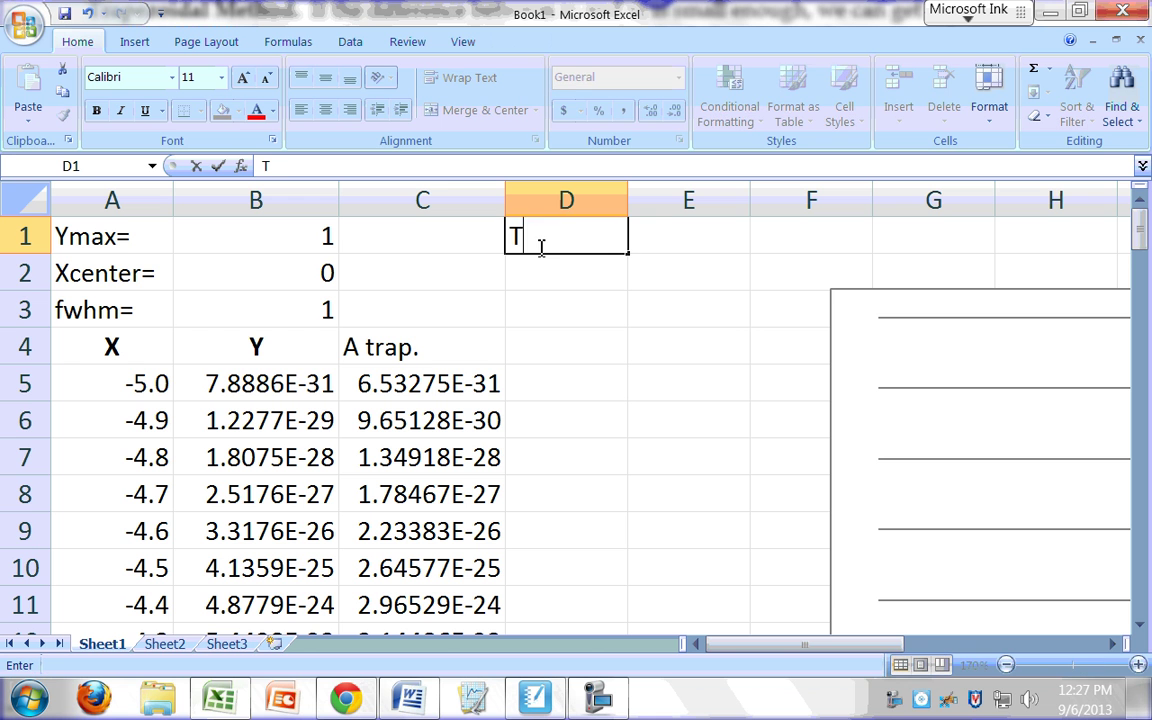
pyautogui.write('otalAtrap')
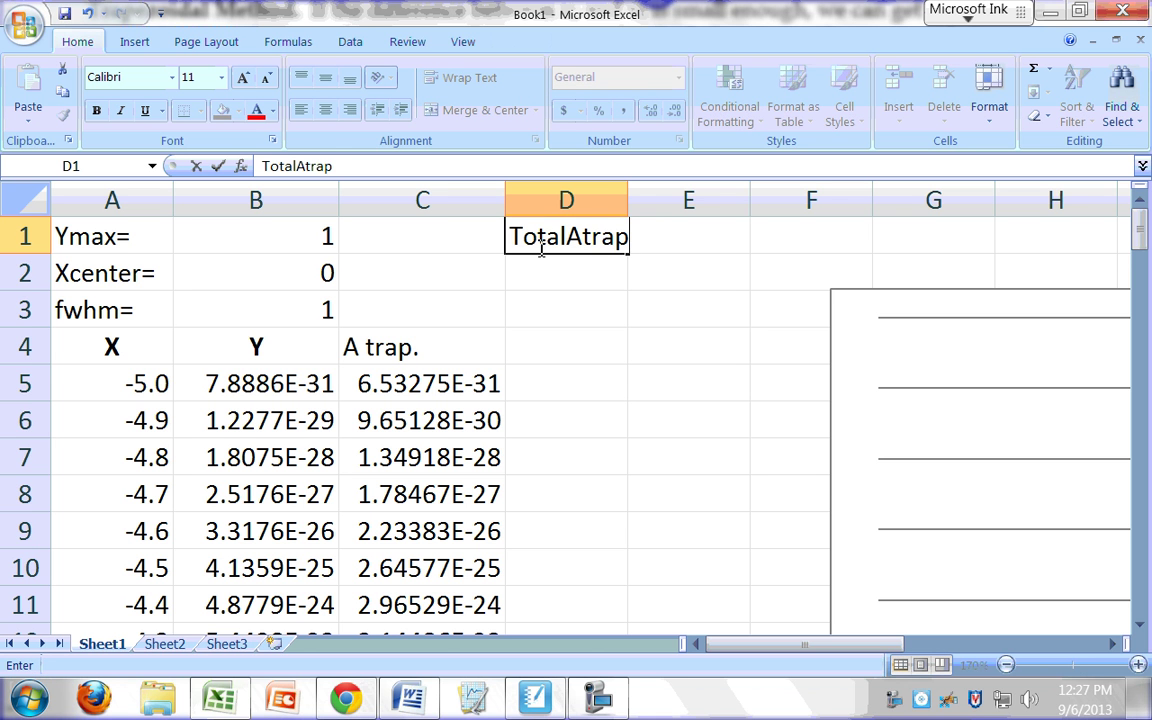
pyautogui.press('Return')
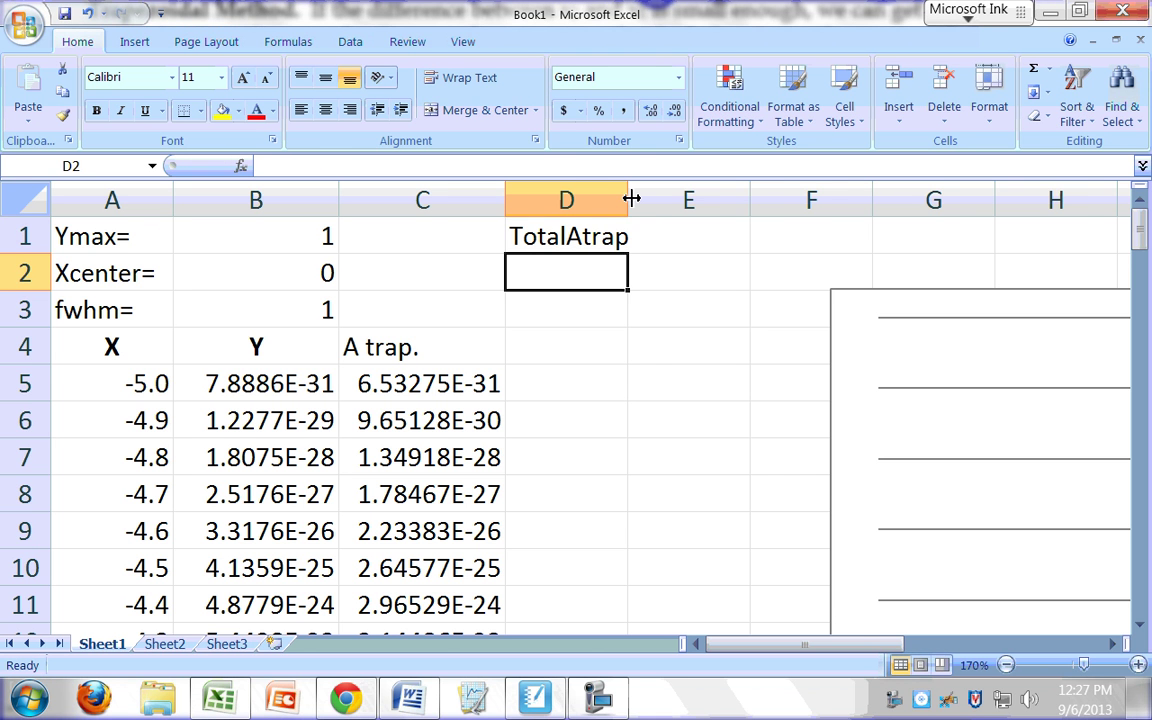
pyautogui.moveTo(628, 200); pyautogui.dragTo(658, 200)
pyautogui.doubleClick(636, 236)
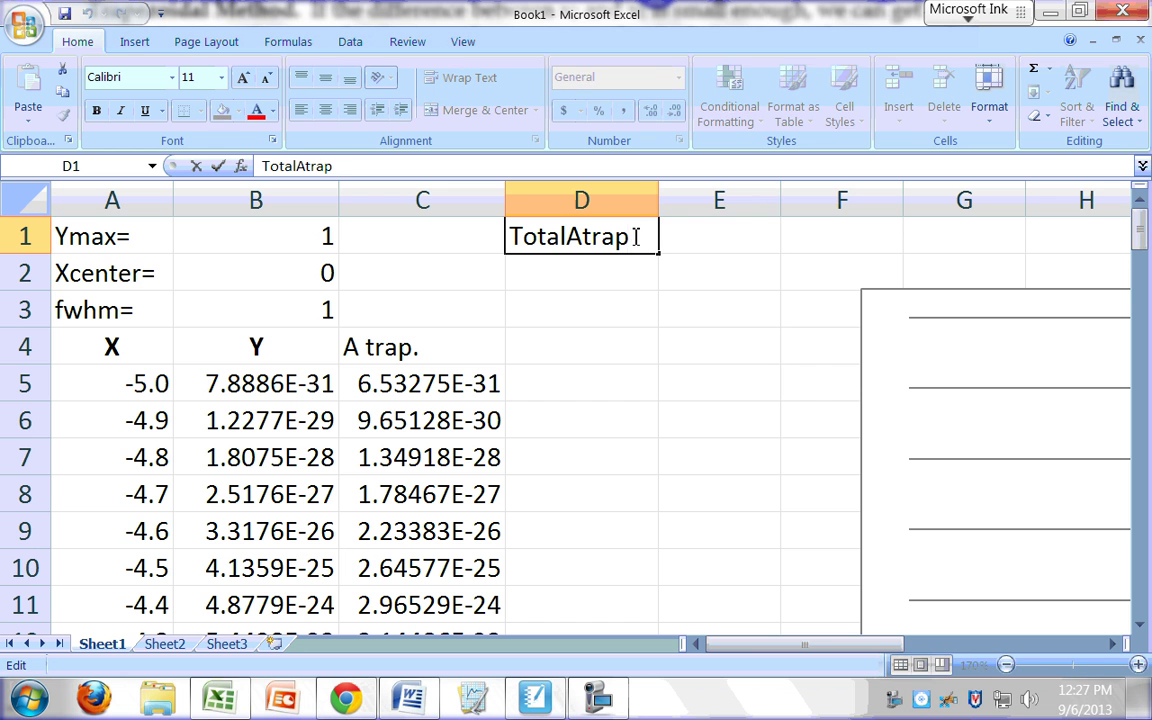
pyautogui.press('Return')
# Step: Enter =SUM(C5:C104) in cell E1 to total the trapezoid areas
pyautogui.press('Up')
pyautogui.press('Right')
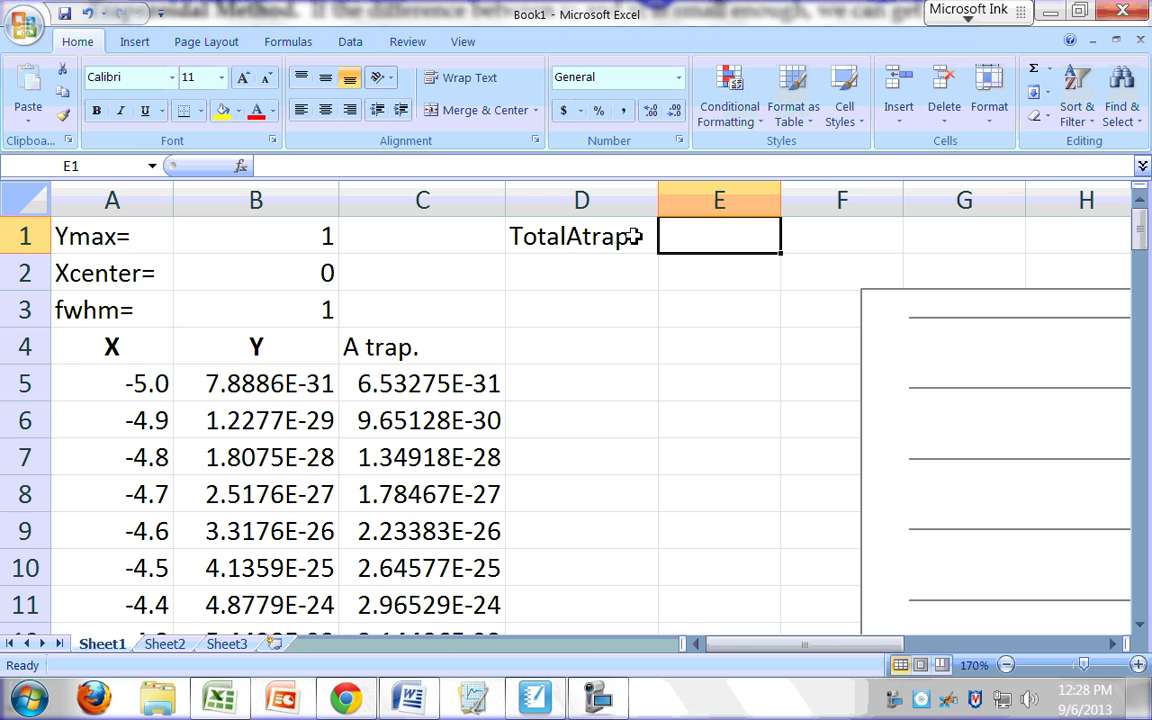
pyautogui.write('=SI')
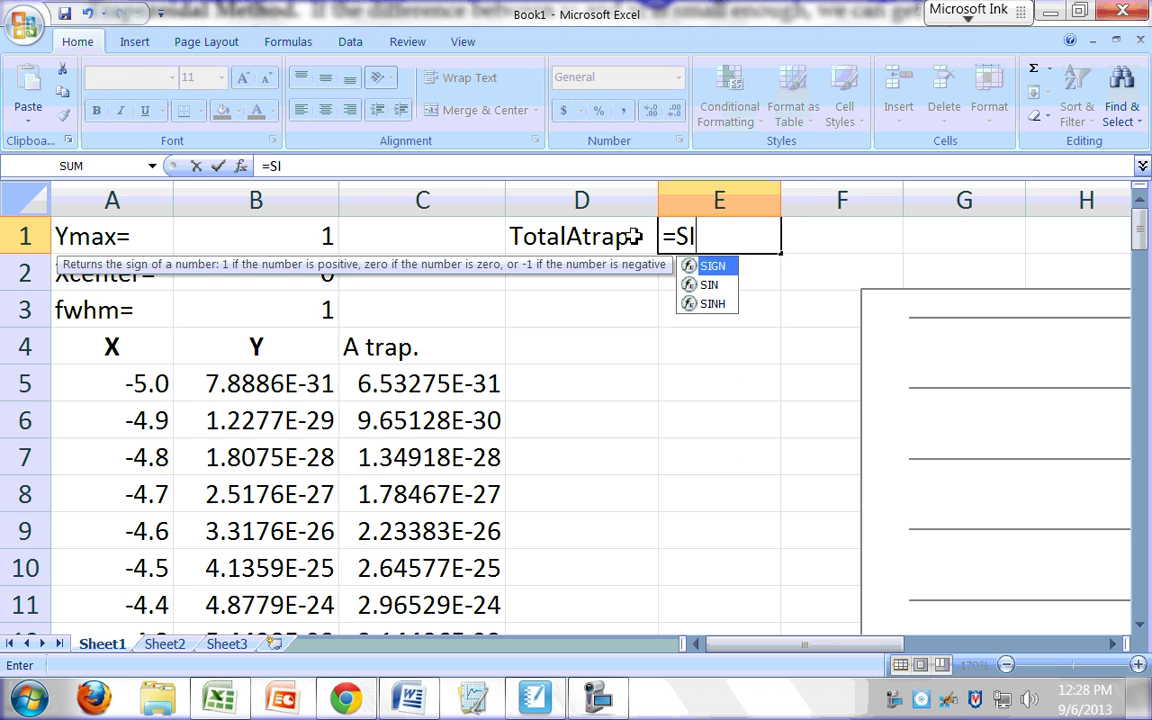
pyautogui.write('<')
pyautogui.press('BackSpace')
pyautogui.press('BackSpace')
pyautogui.write('UM(')
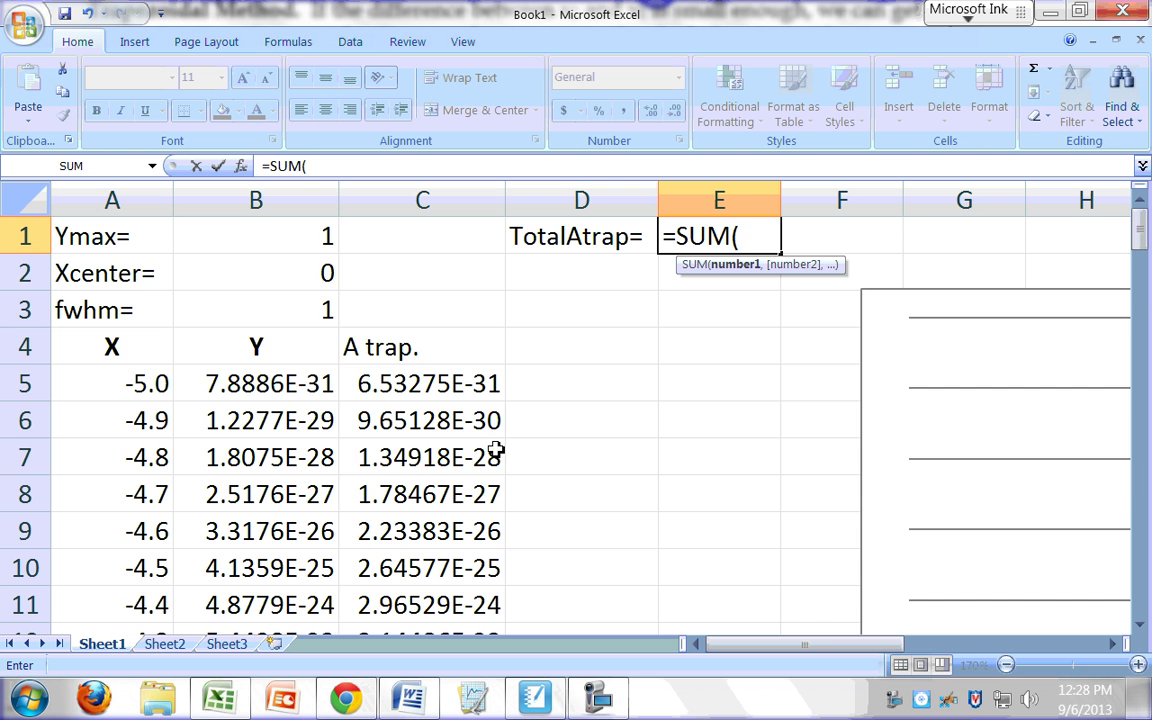
pyautogui.scroll(-5, 430, 432)
pyautogui.scroll(-20, 430, 432)
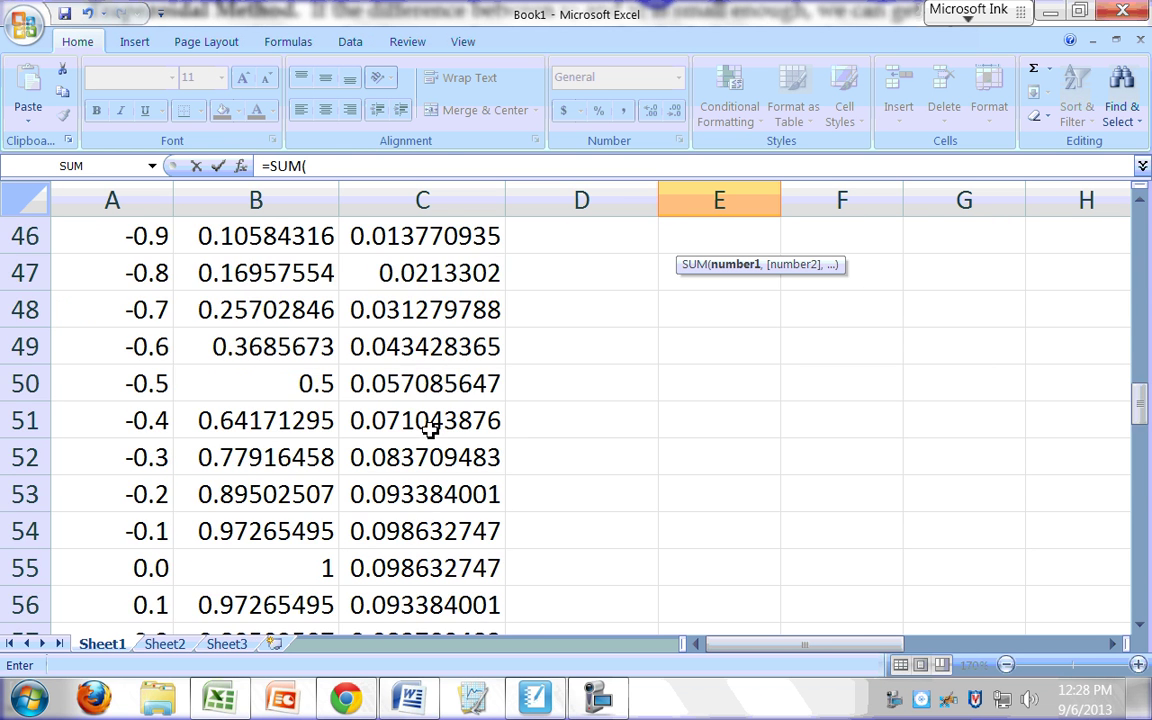
pyautogui.scroll(3, 429, 423)
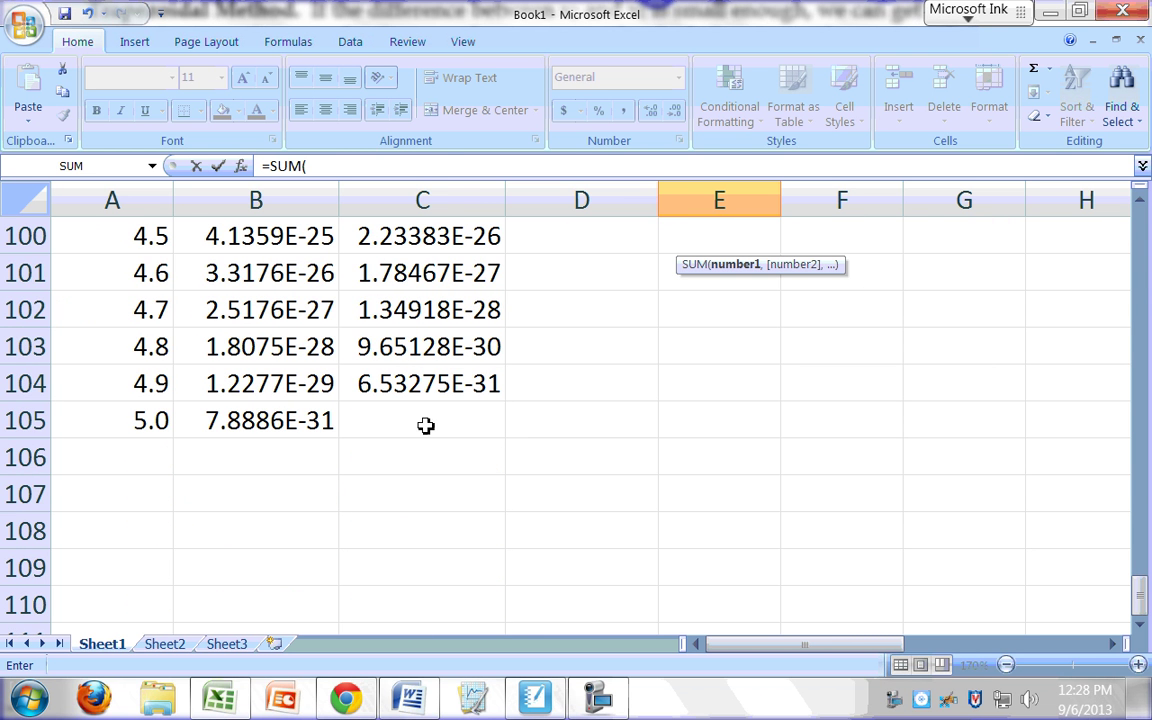
pyautogui.moveTo(427, 383)
pyautogui.mouseDown()
pyautogui.moveTo(424, 57)
pyautogui.moveTo(437, 342)
pyautogui.moveTo(427, 393)
pyautogui.moveTo(437, 387)
pyautogui.mouseUp()
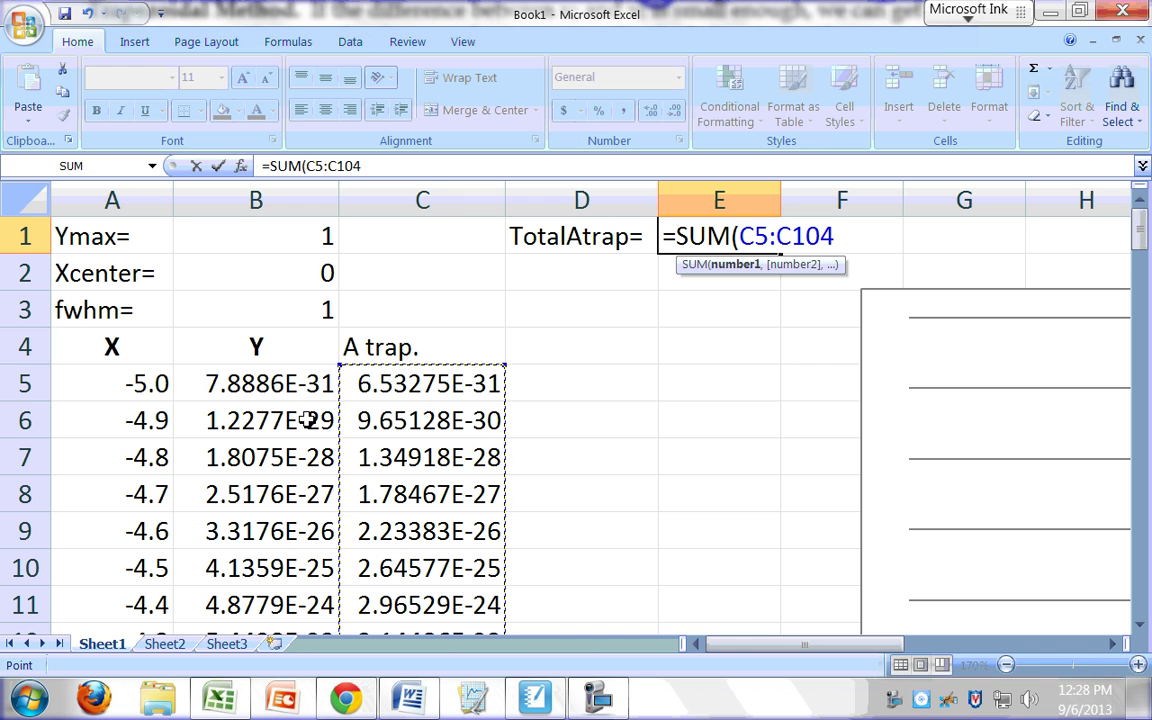
pyautogui.write(')')
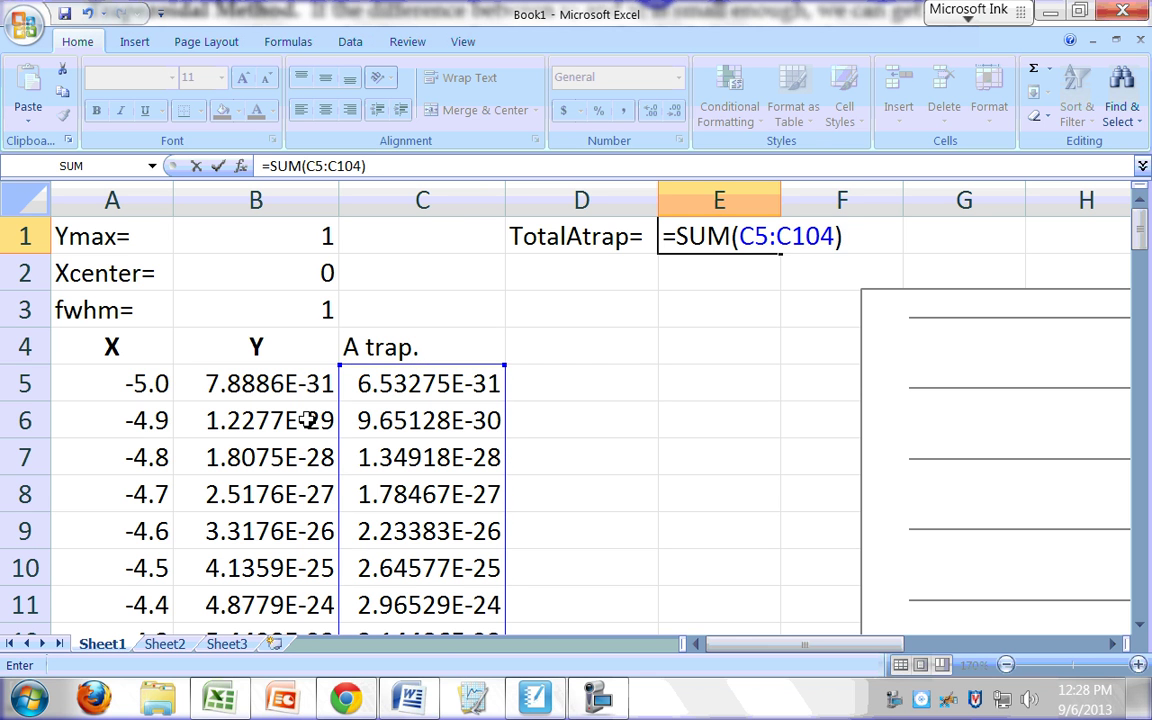
pyautogui.press('Return')
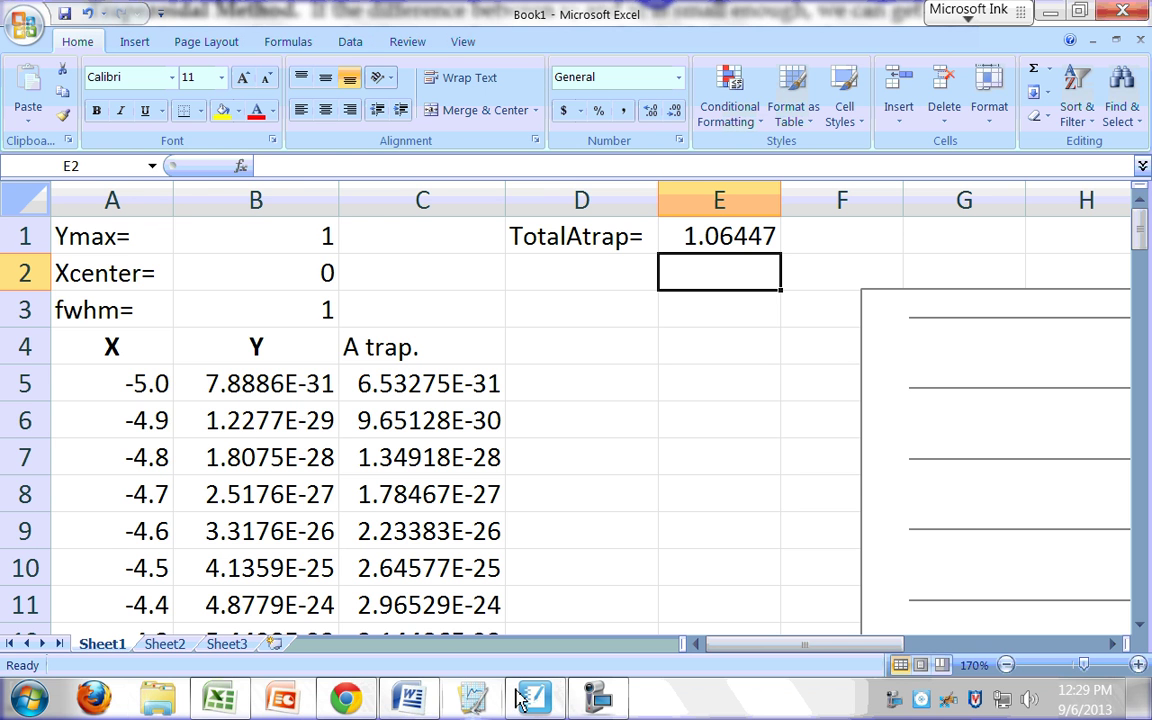
# Step: Switch to the notebook's Simpson's Rule page and move the floating toolbar clear of the instruction text
pyautogui.click(545, 705)
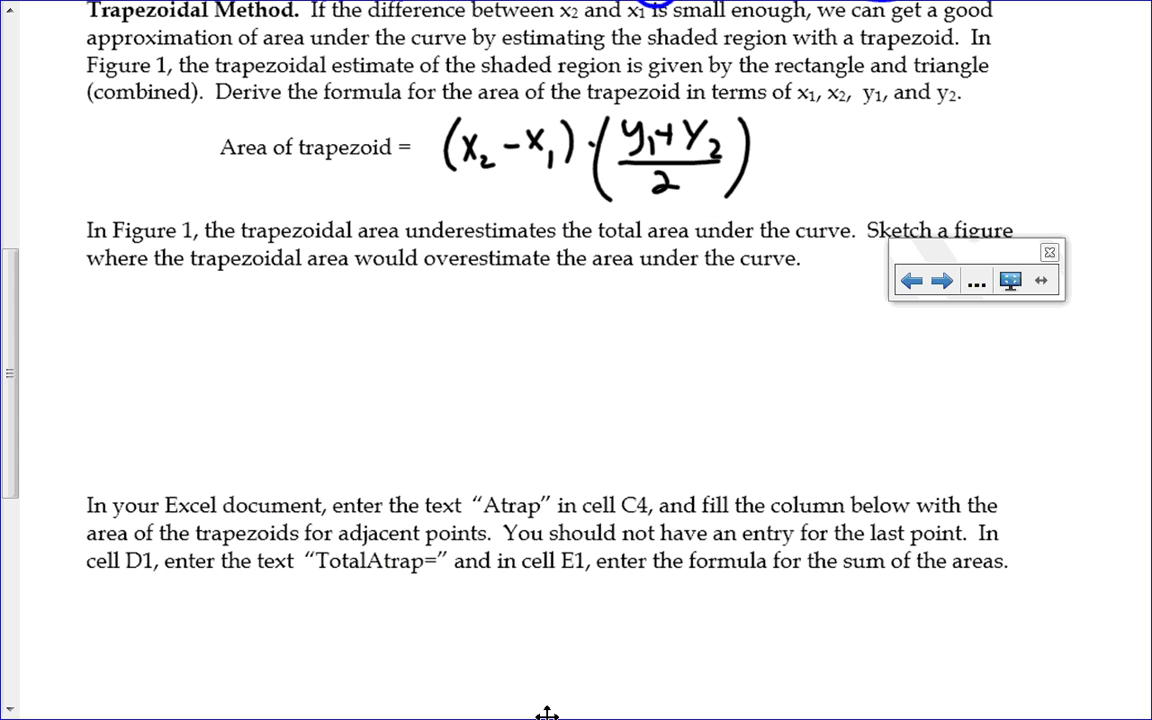
pyautogui.click(942, 282)
pyautogui.scroll(-1, 633, 364)
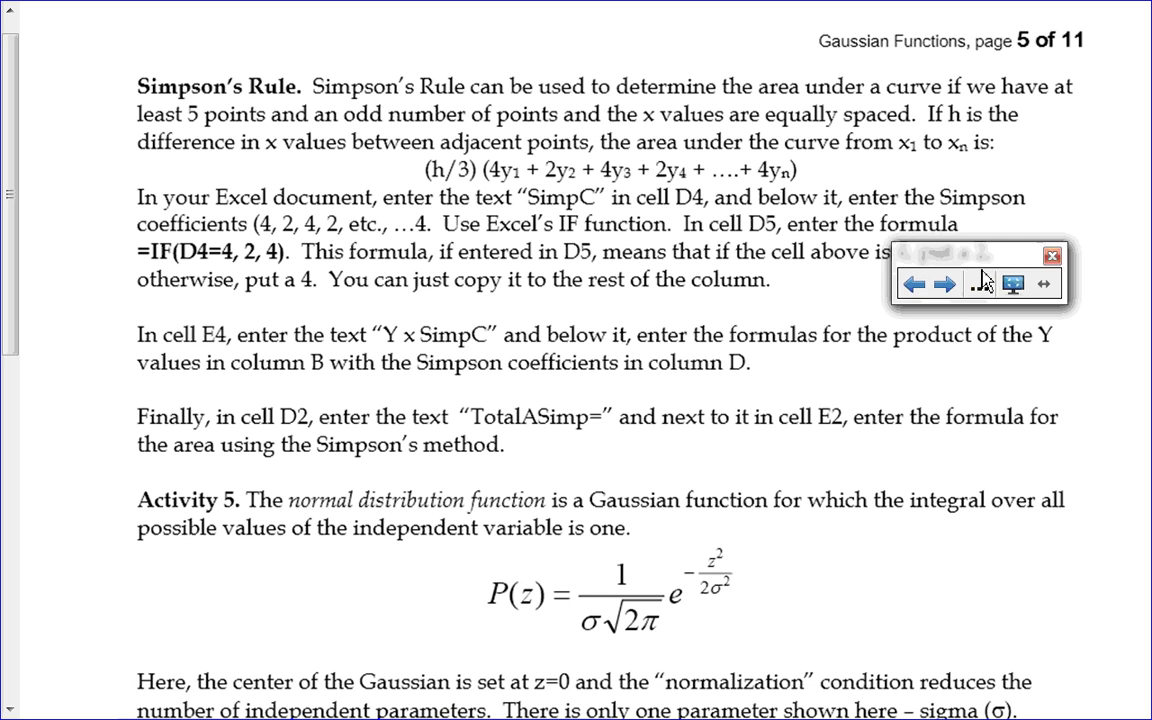
pyautogui.moveTo(977, 275); pyautogui.dragTo(997, 580)
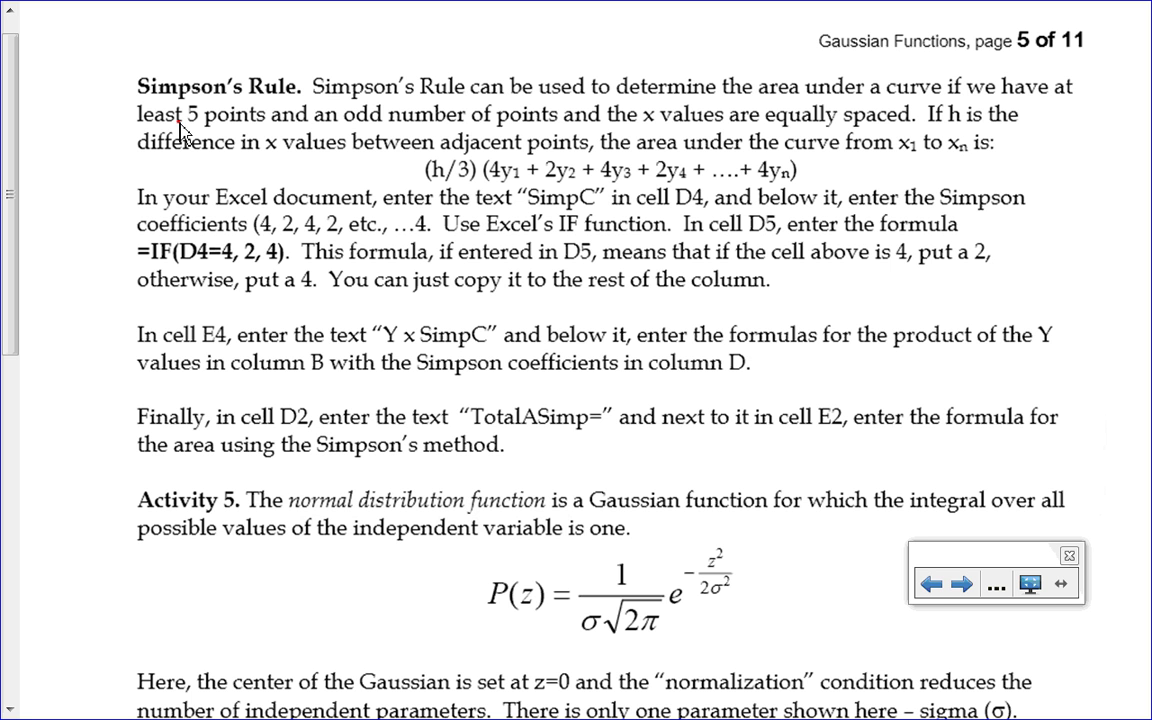
# Step: Circle "5 points" and underline "odd number of" and "x values are" in red in the Simpson's Rule paragraph
pyautogui.moveTo(172, 112); pyautogui.dragTo(180, 125)
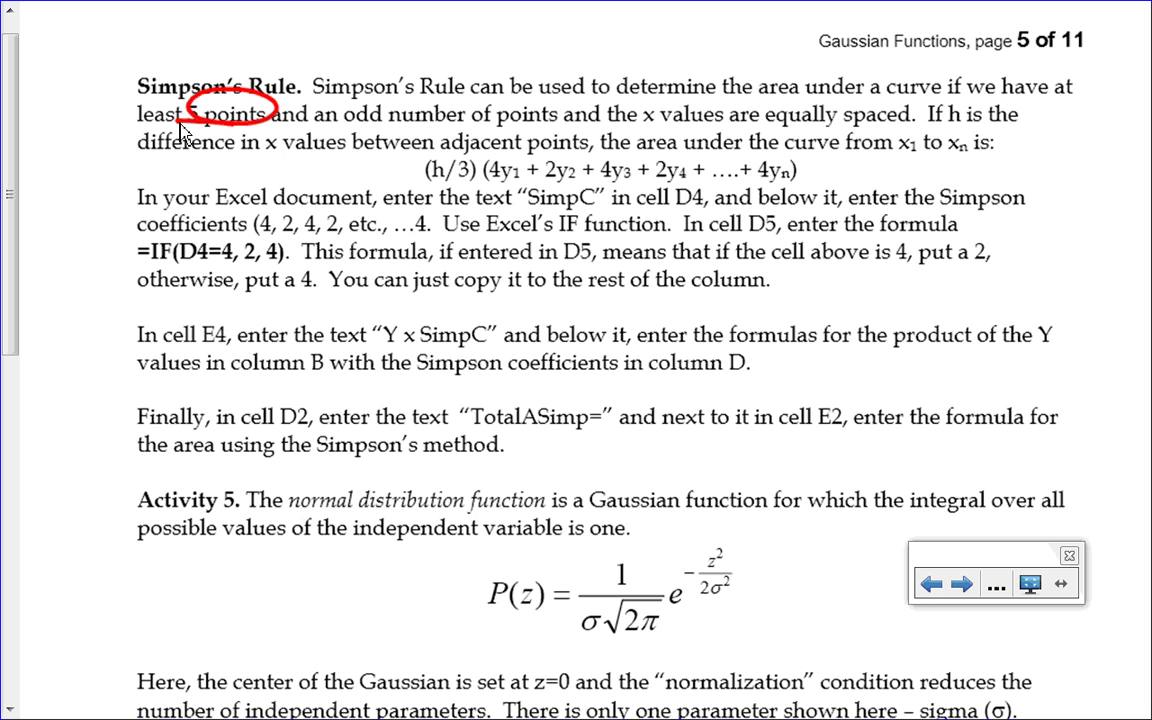
pyautogui.moveTo(346, 121); pyautogui.dragTo(502, 114)
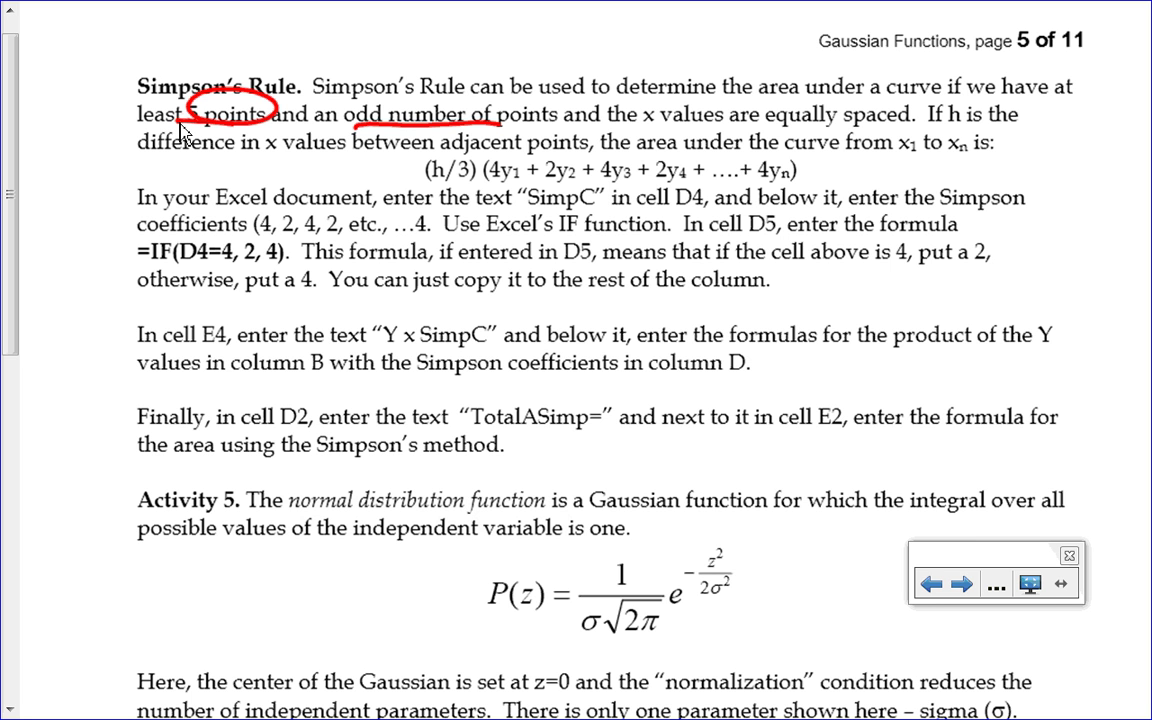
pyautogui.moveTo(642, 127); pyautogui.dragTo(756, 124)
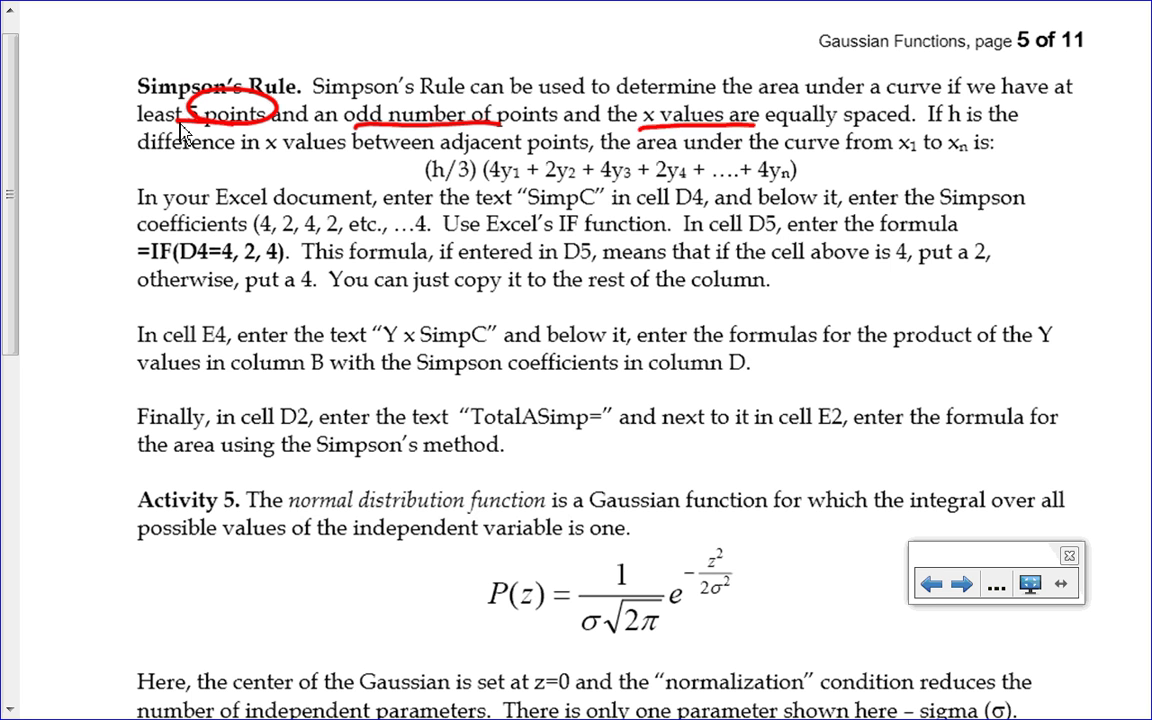
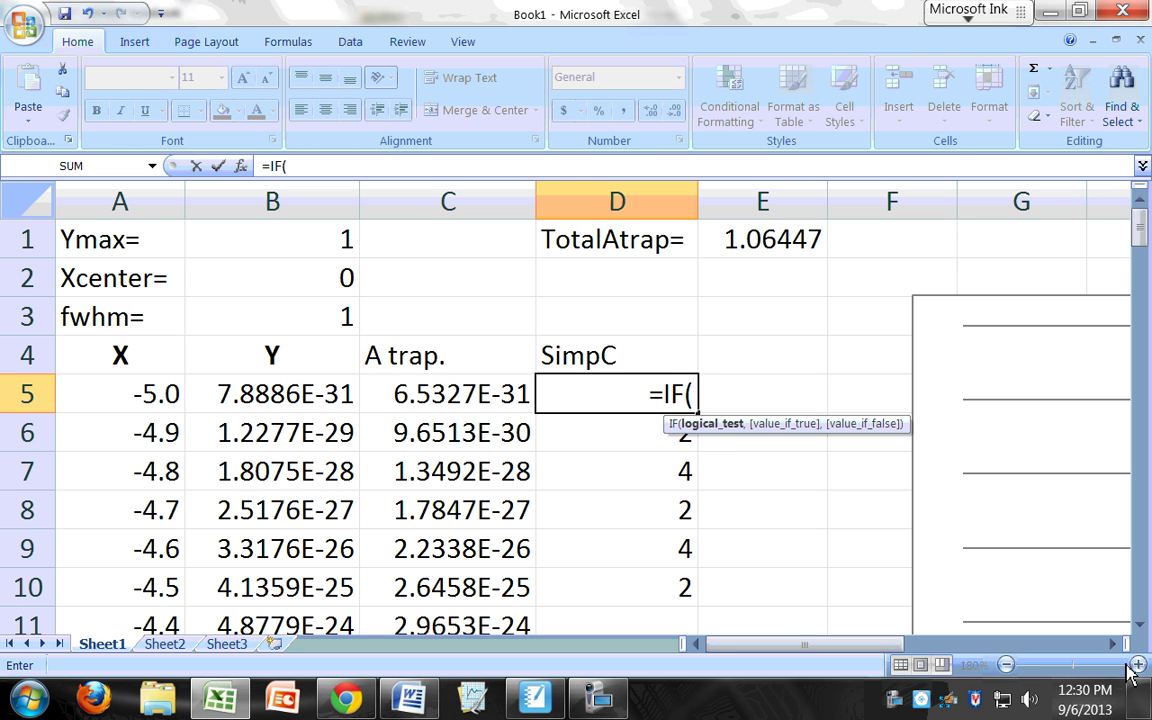
# Step: Try to enter the formula =IF(D4=4,2,4) in cell D5 below the SimpC heading
pyautogui.click(612, 355)
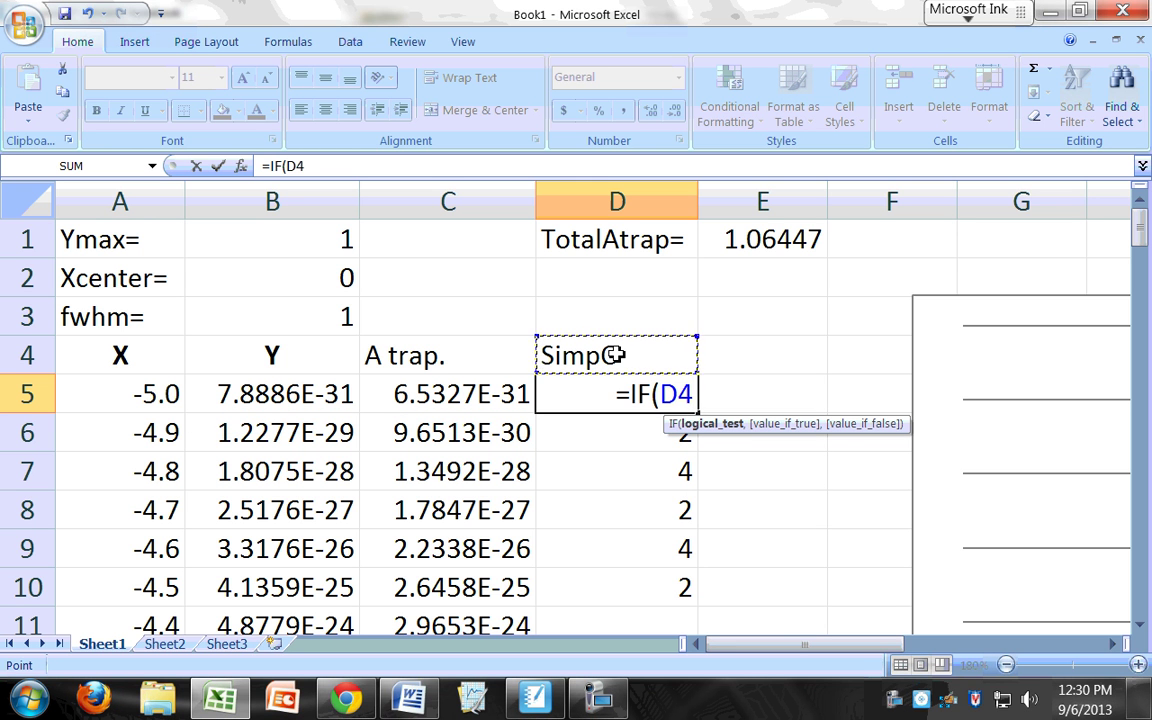
pyautogui.write('=')
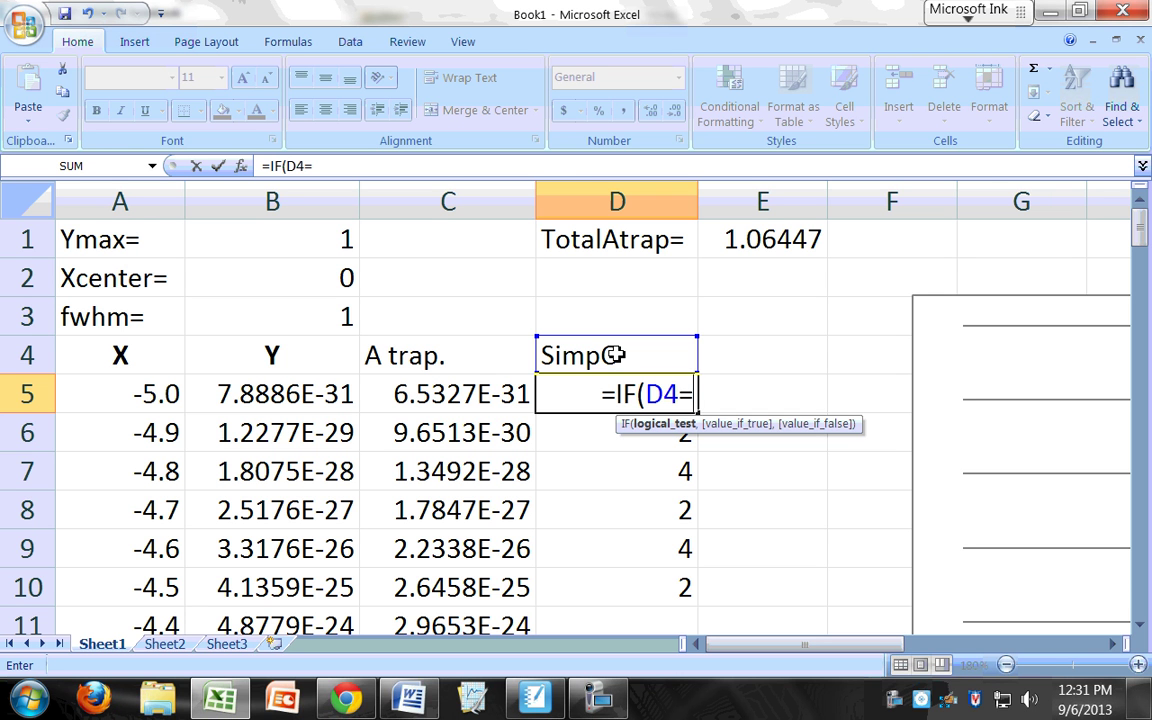
pyautogui.write('4')
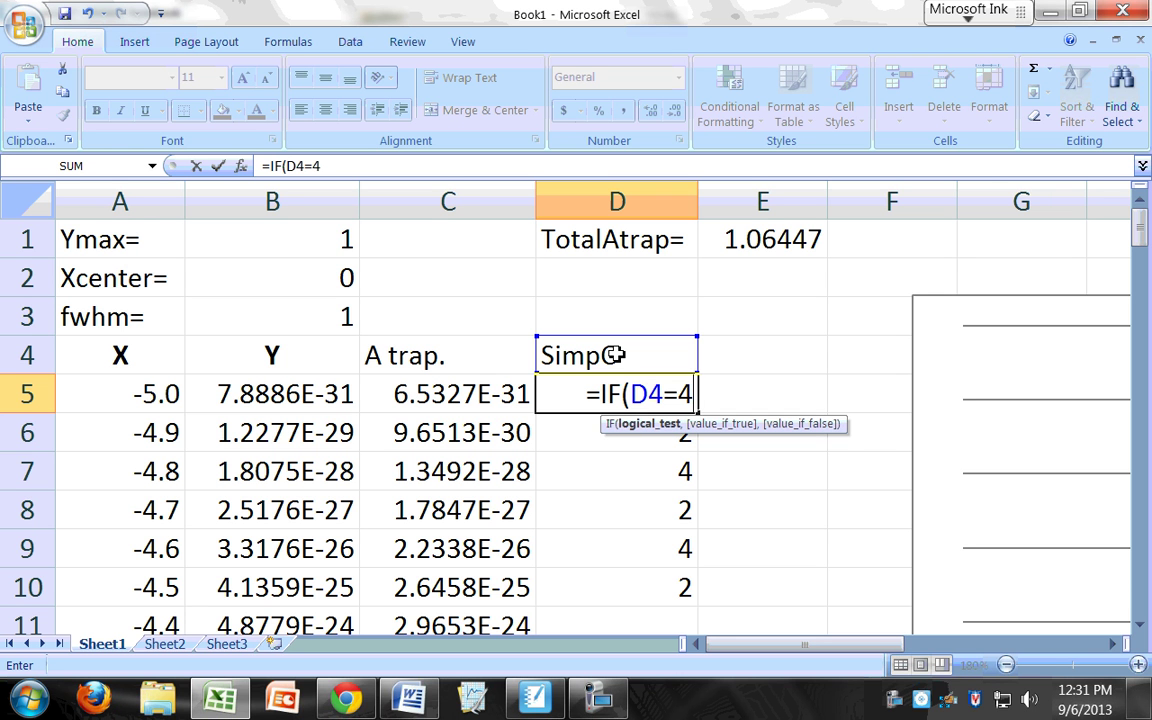
pyautogui.write(',2')
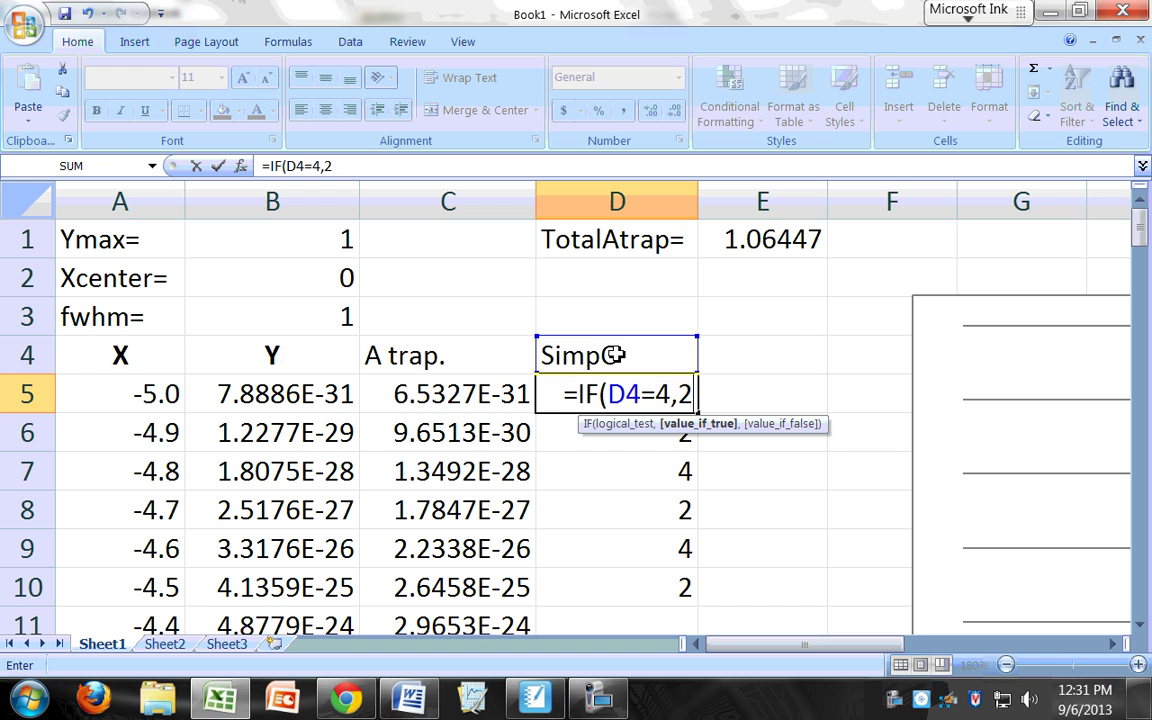
pyautogui.write(',4')
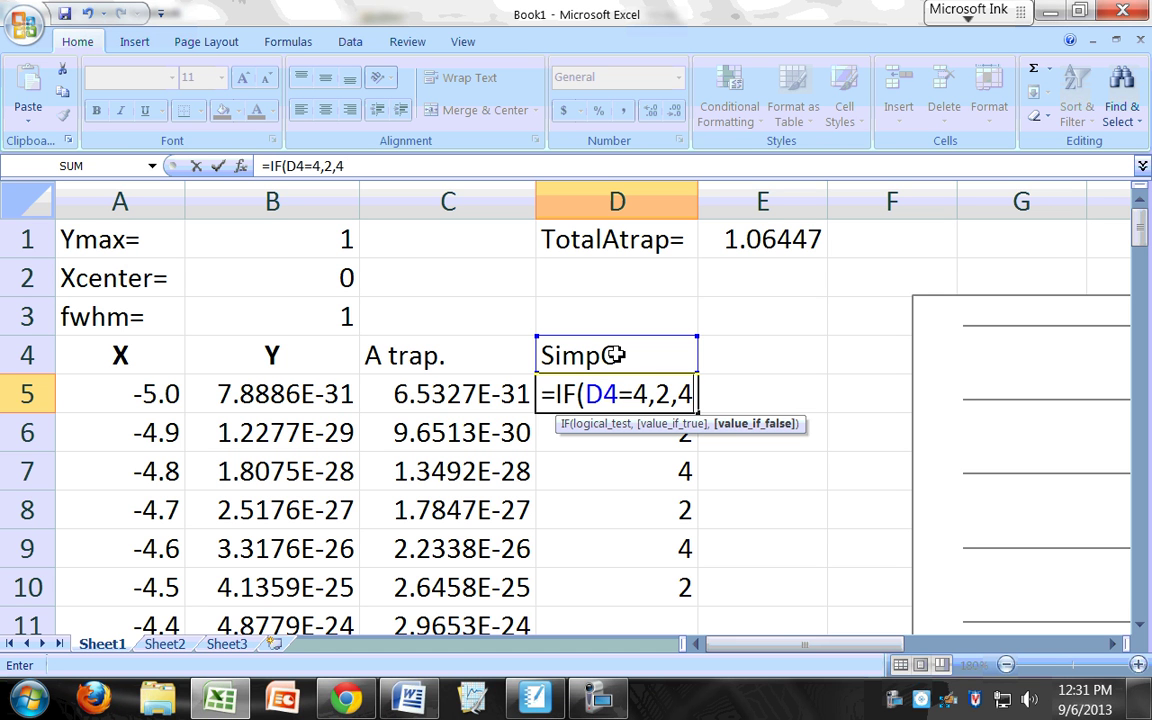
pyautogui.write(')')
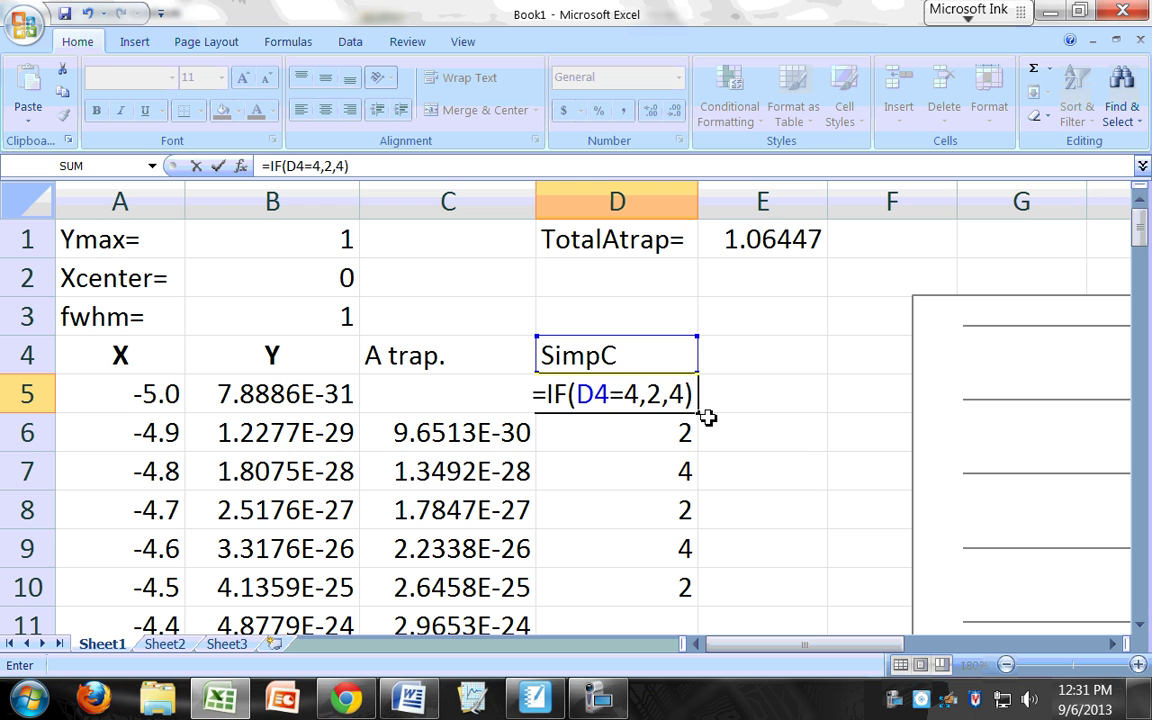
pyautogui.hotkey('ctrl', 'Return')
pyautogui.press('Down')
pyautogui.press('Up')
pyautogui.press('F2')
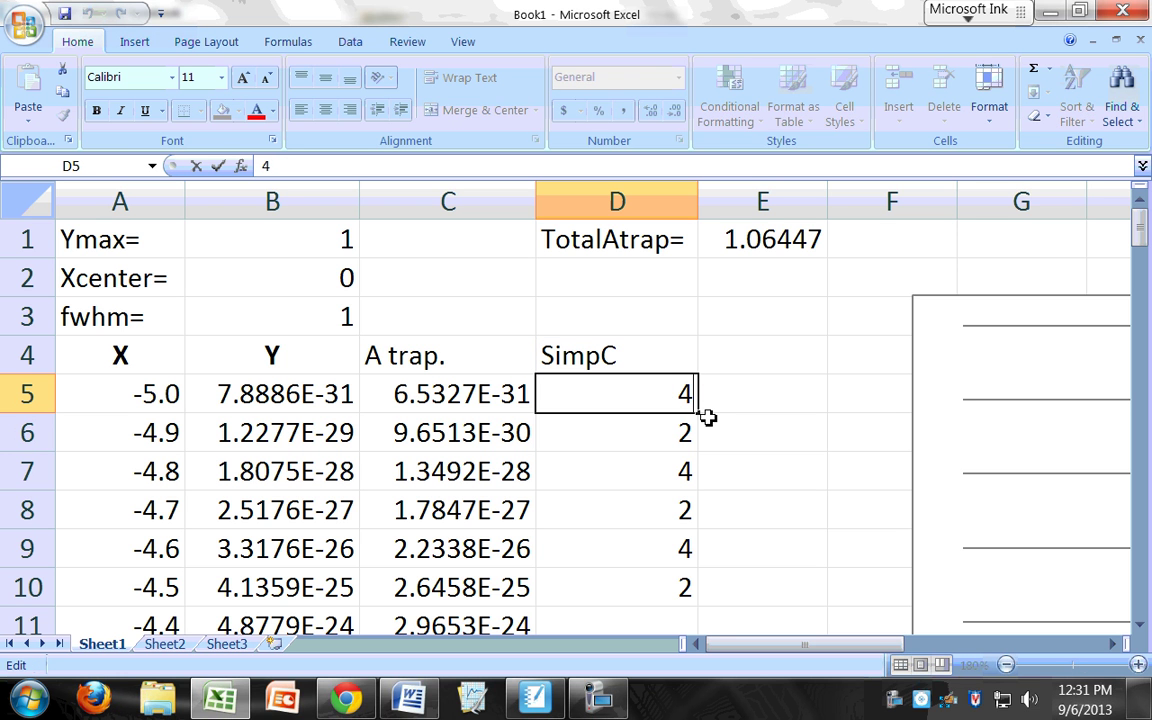
pyautogui.press('Escape')
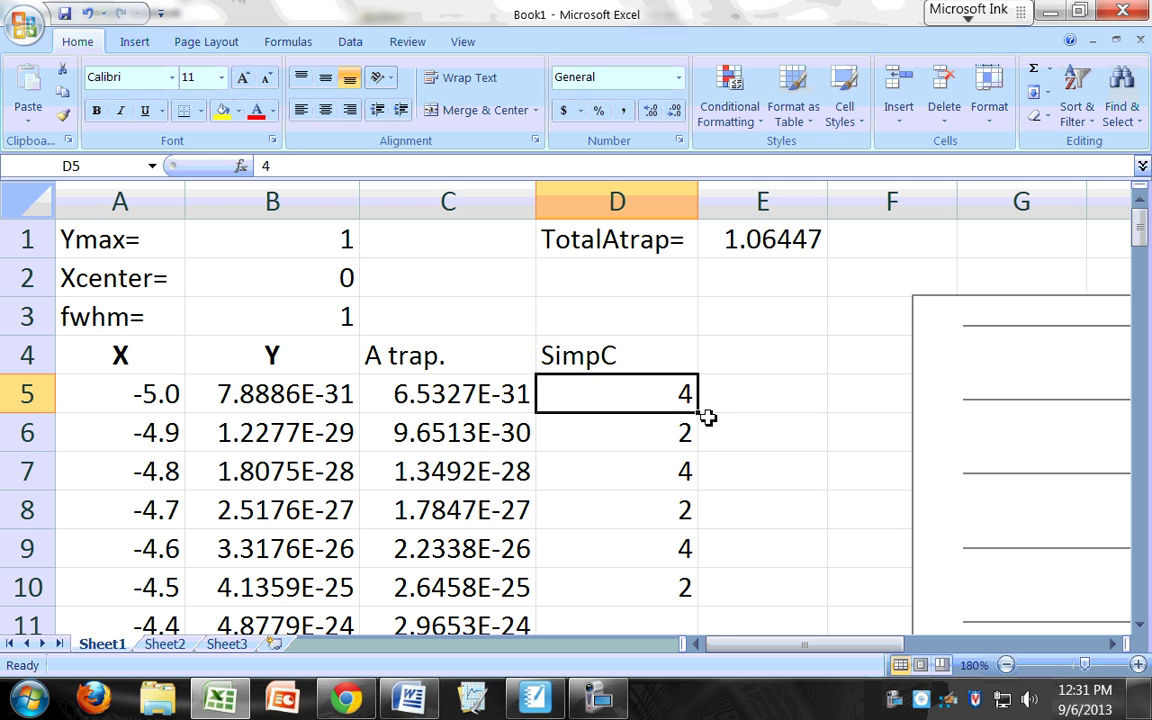
pyautogui.press('F2')
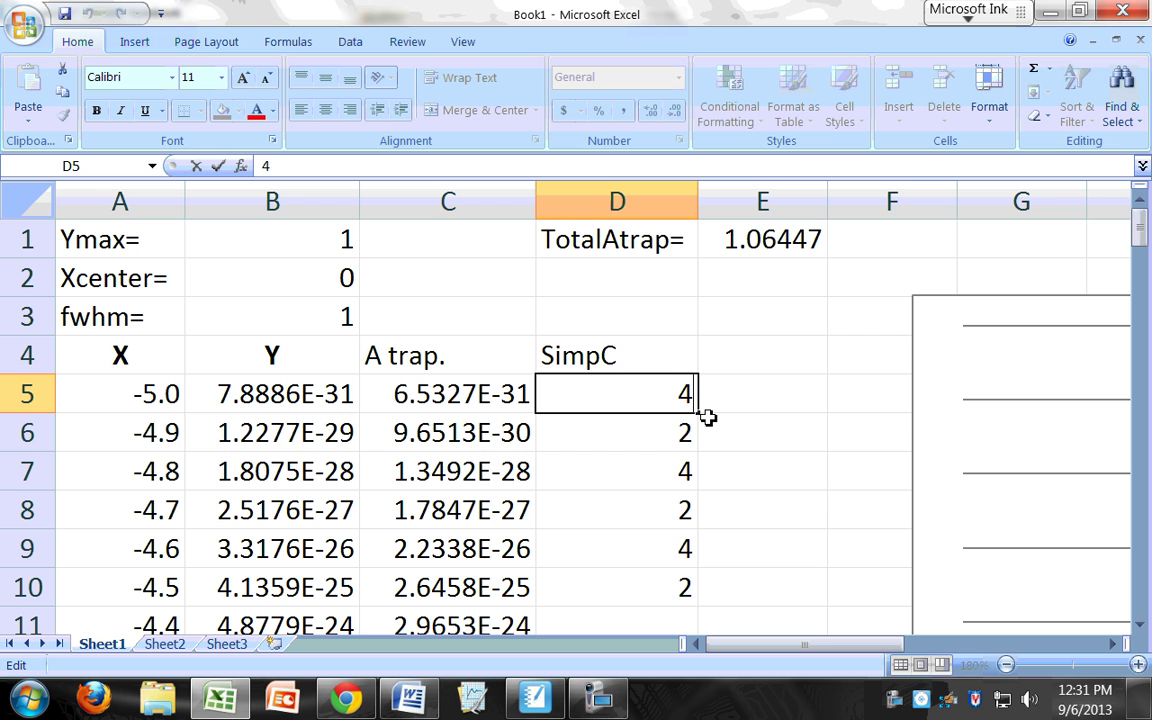
pyautogui.write('=')
pyautogui.press('BackSpace')
pyautogui.press('BackSpace')
pyautogui.click(89, 14)
pyautogui.click(647, 474)
# Step: Enter the formula =IF(D4=4,2,4) in cell D5 below the SimpC heading
pyautogui.click(640, 404)
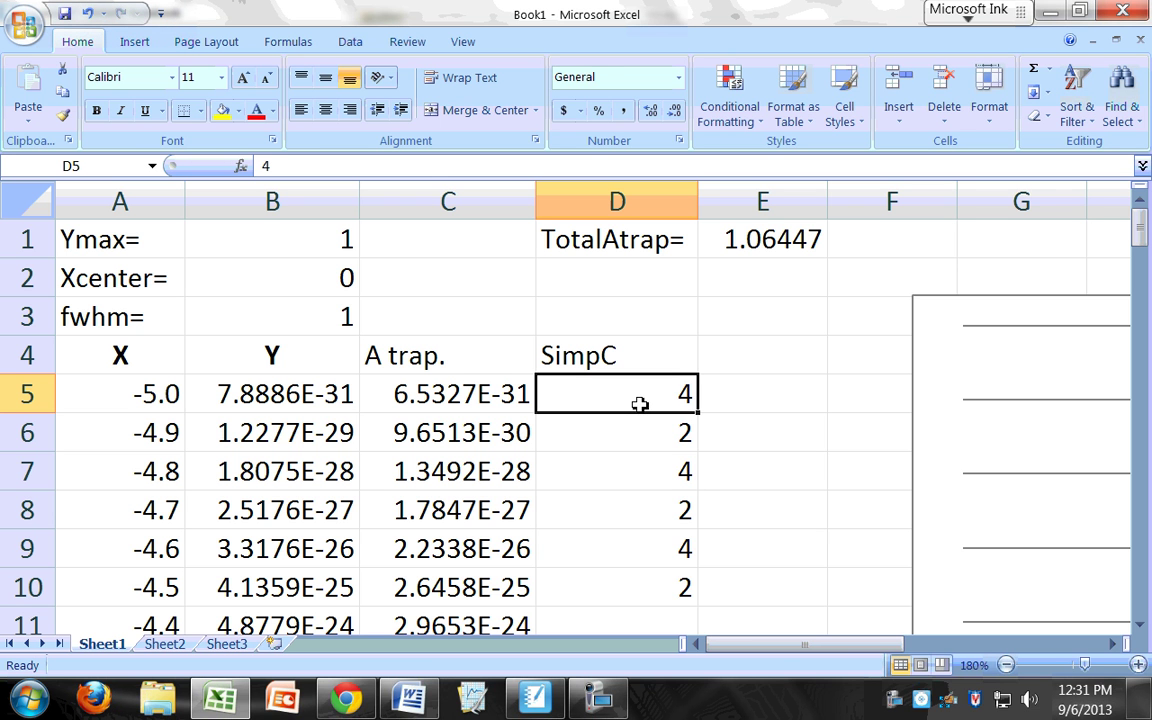
pyautogui.write('=IF(')
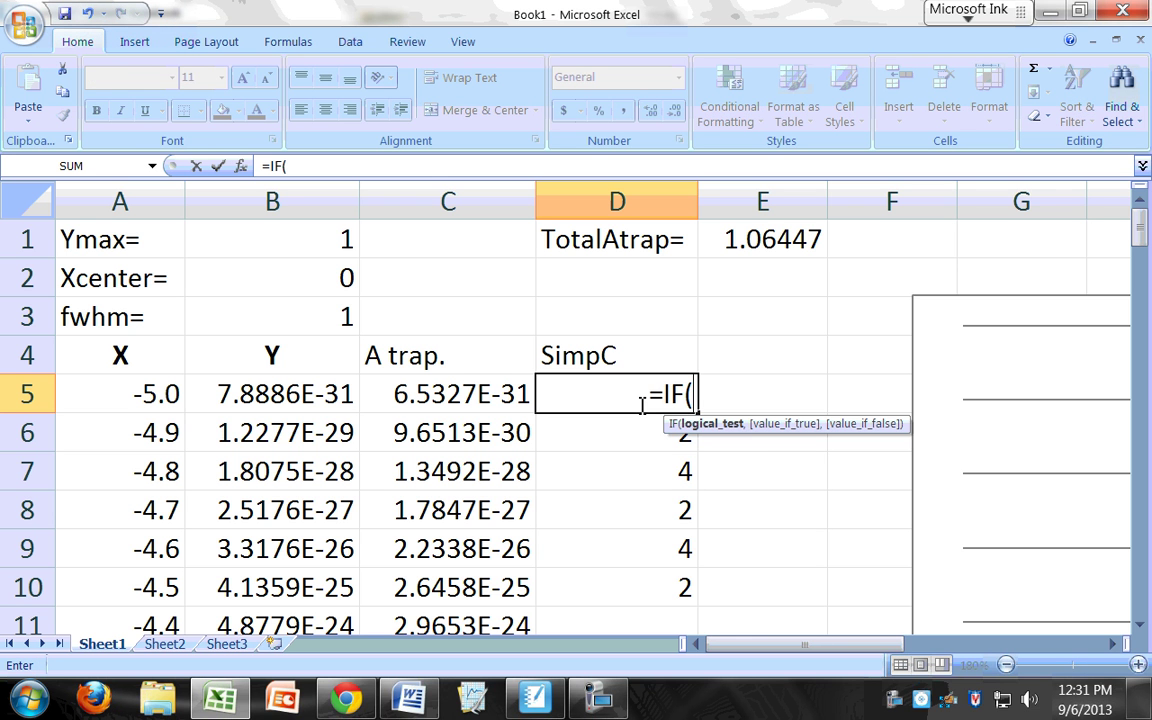
pyautogui.click(610, 352)
pyautogui.write('=4')
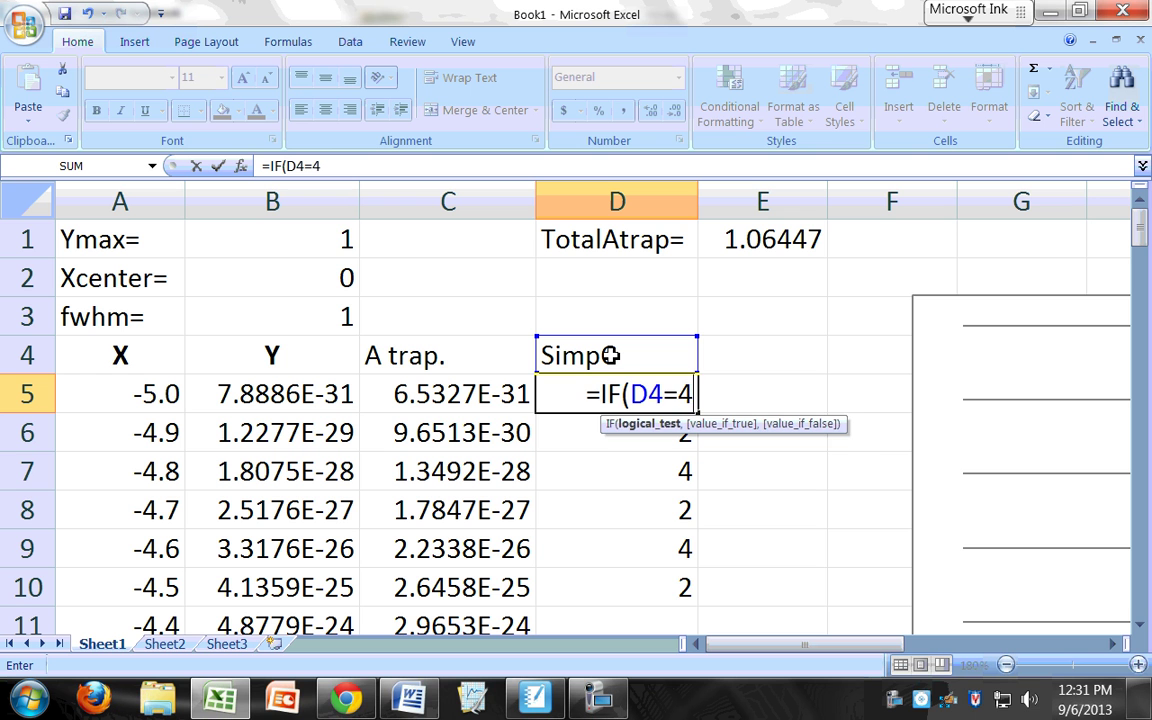
pyautogui.write(',2,R')
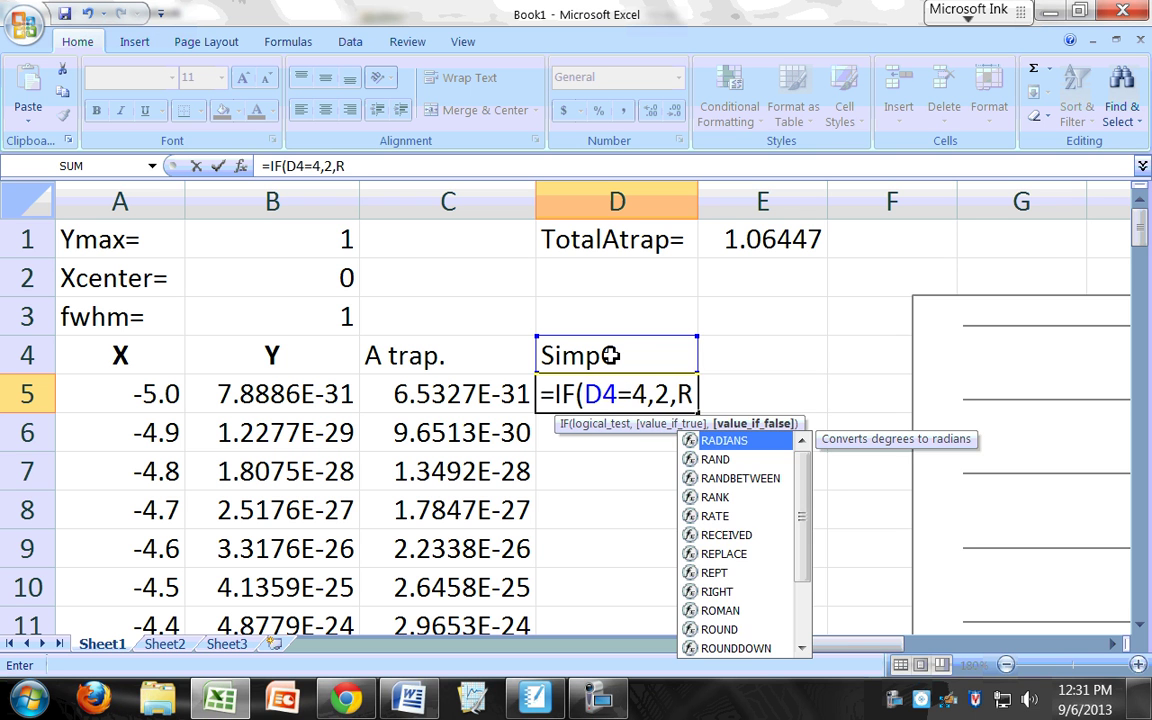
pyautogui.press('BackSpace')
pyautogui.write('4')
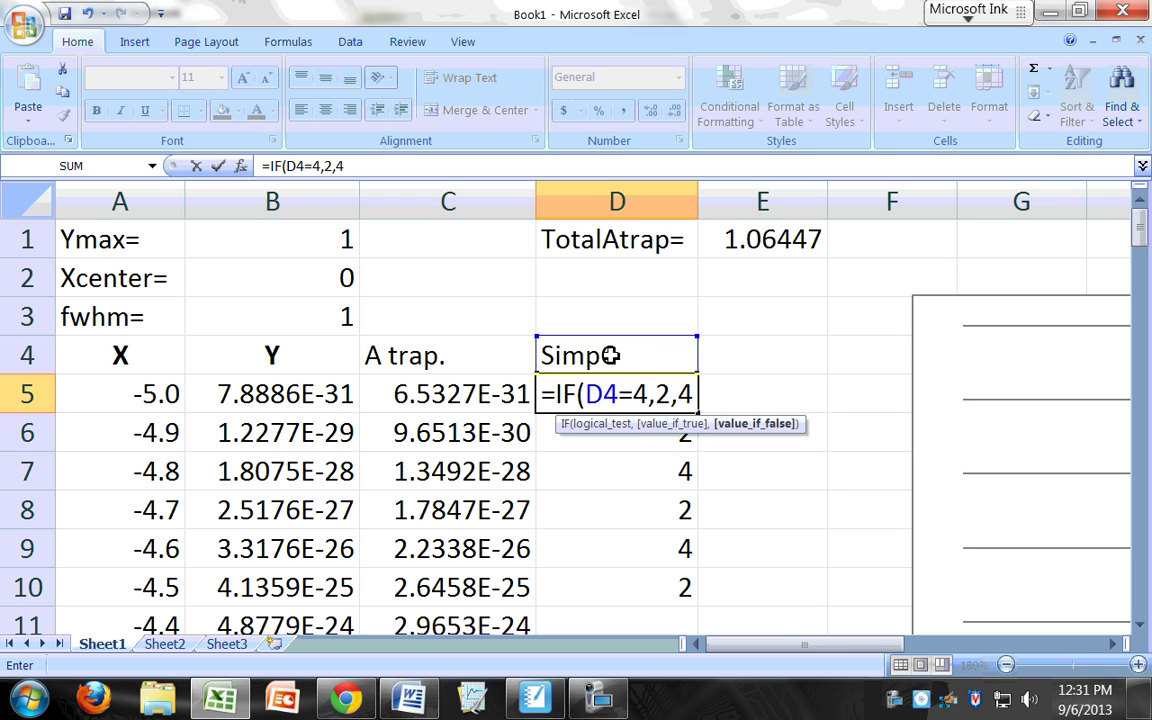
pyautogui.write(')')
pyautogui.press('Return')
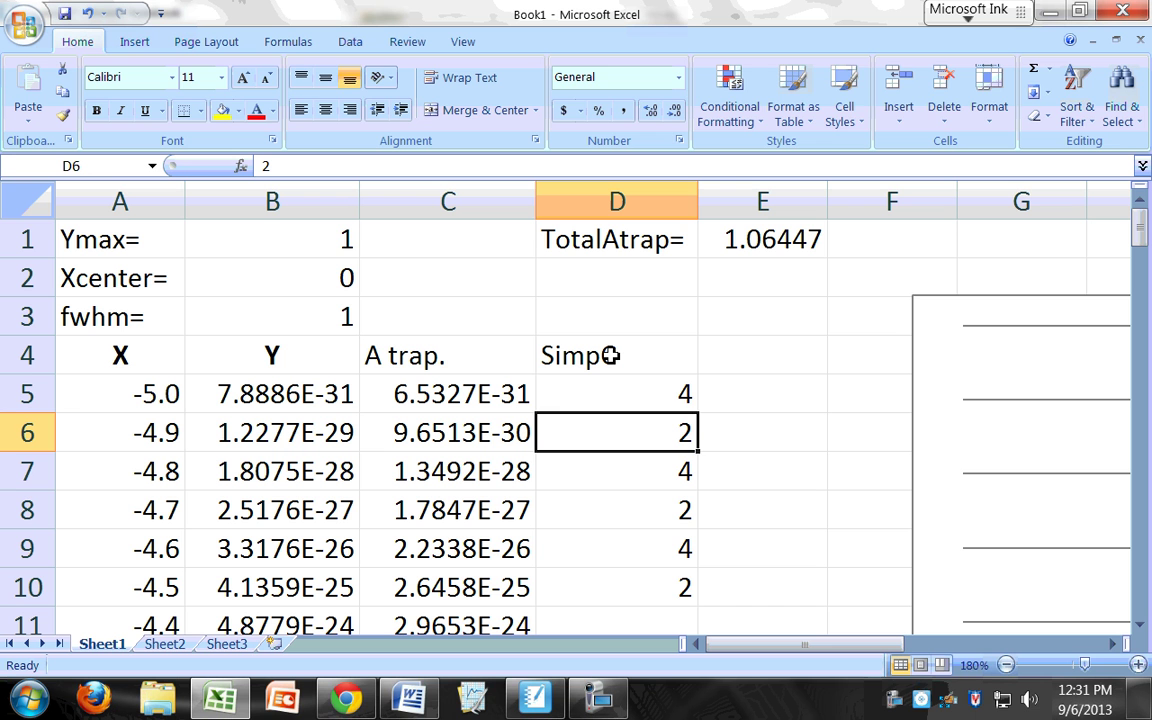
# Step: Try the reversed version of the cell D5 formula, =IF(D4=2,4,2)
pyautogui.press('Up')
pyautogui.press('F2')
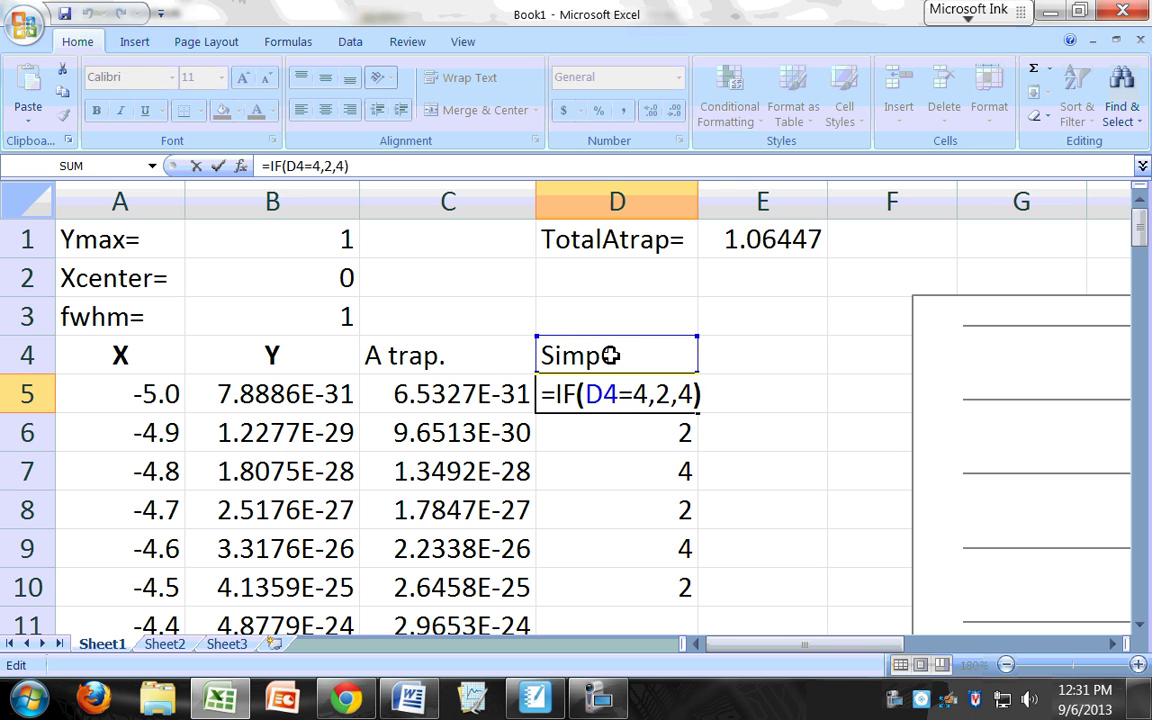
pyautogui.press('Left')
pyautogui.press('Left')
pyautogui.press('Left')
pyautogui.press('Left')
pyautogui.press('Left')
pyautogui.press('BackSpace')
pyautogui.write('2')
pyautogui.press('Right')
pyautogui.press('Right')
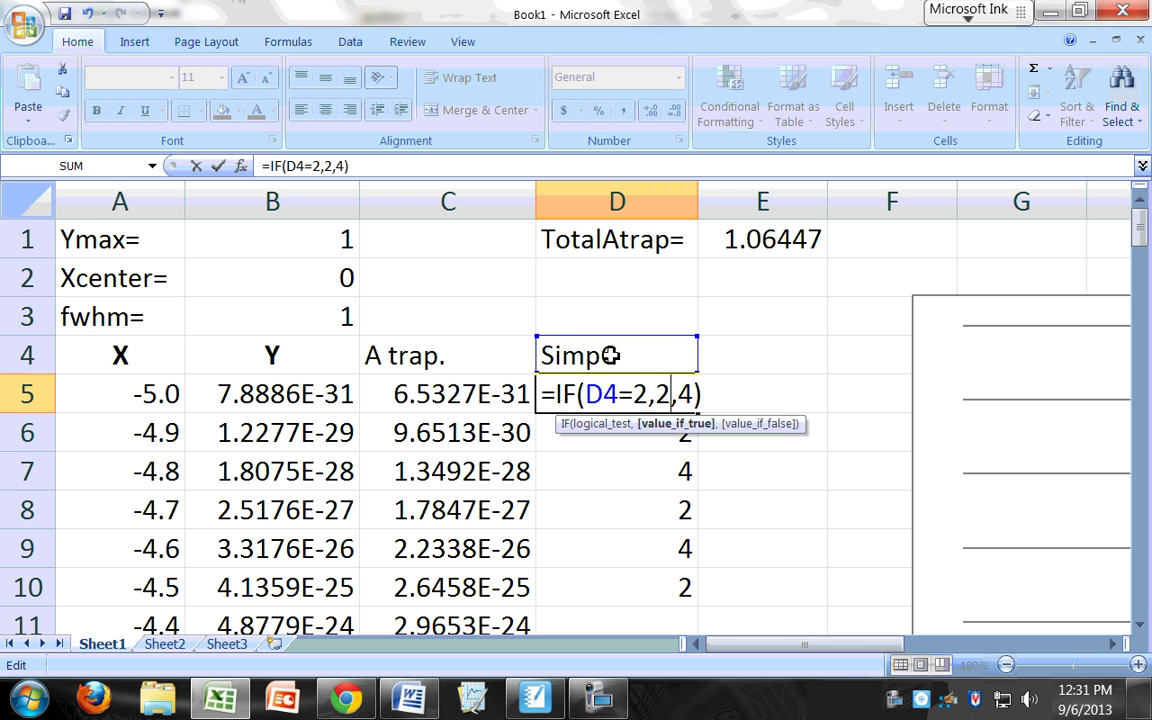
pyautogui.press('BackSpace')
pyautogui.write('4')
pyautogui.press('Delete')
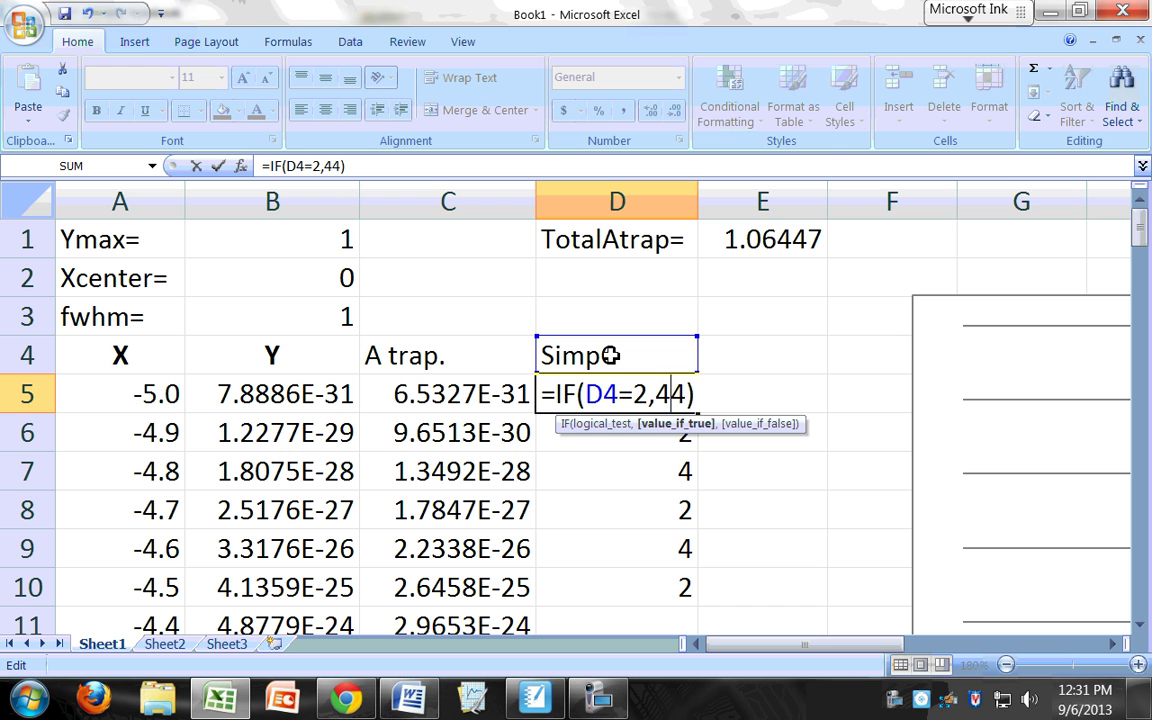
pyautogui.write(',')
pyautogui.press('Delete')
pyautogui.write('2')
pyautogui.press('Return')
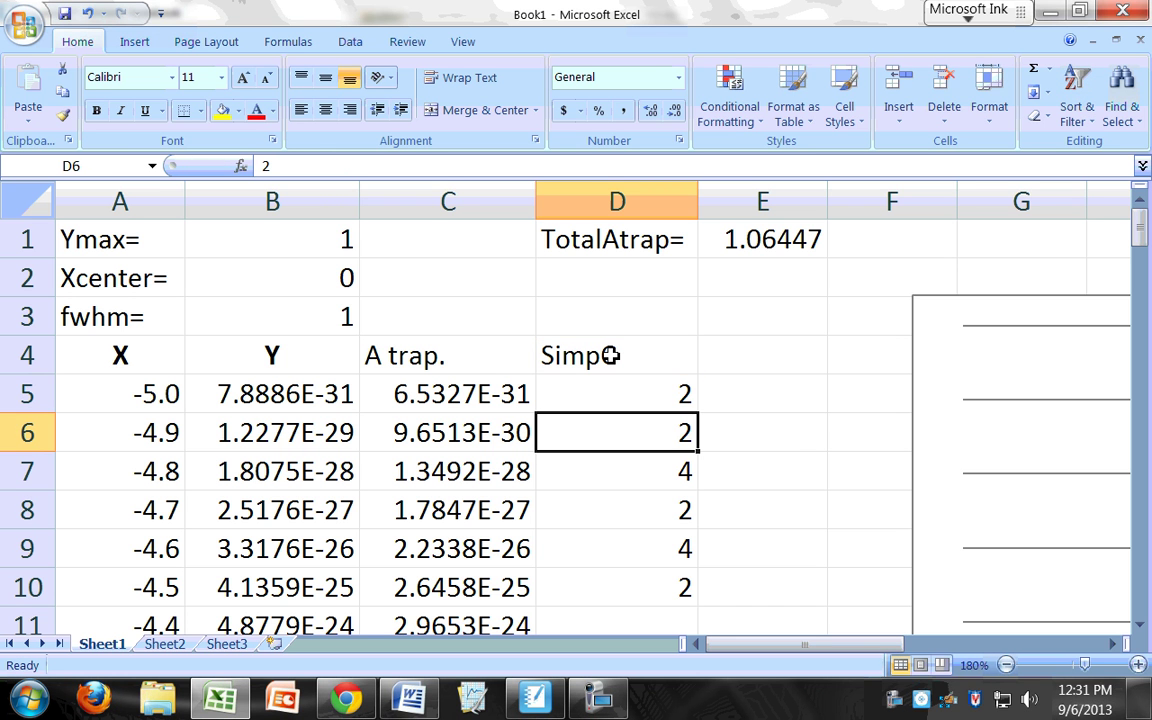
# Step: Change the formula in cell D5 back to =IF(D4=4,2,4)
pyautogui.press('Up')
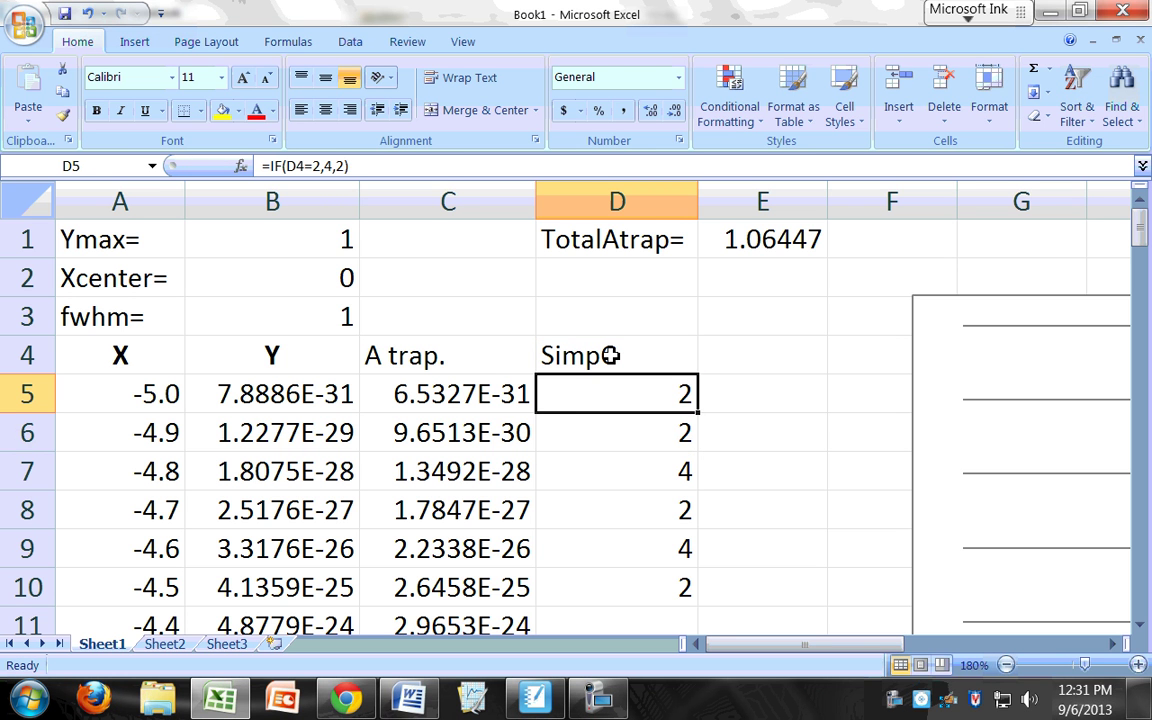
pyautogui.press('F2')
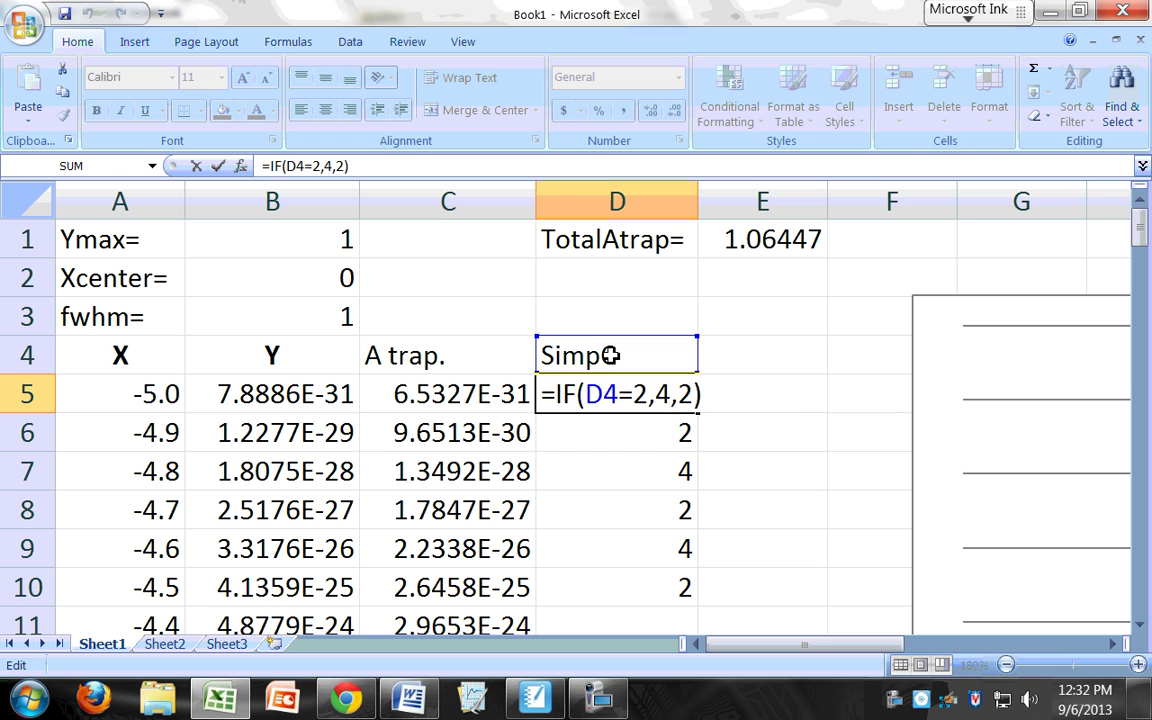
pyautogui.press('Left')
pyautogui.press('Left')
pyautogui.press('Left')
pyautogui.press('BackSpace')
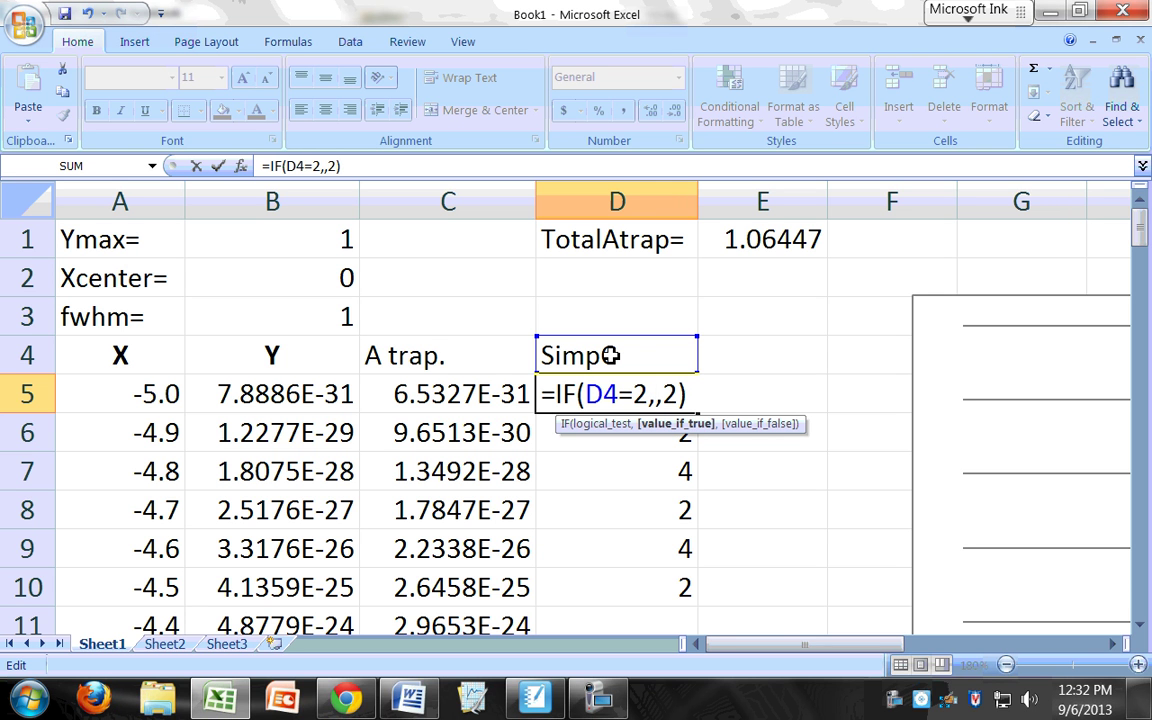
pyautogui.press('Left')
pyautogui.press('BackSpace')
pyautogui.write('4')
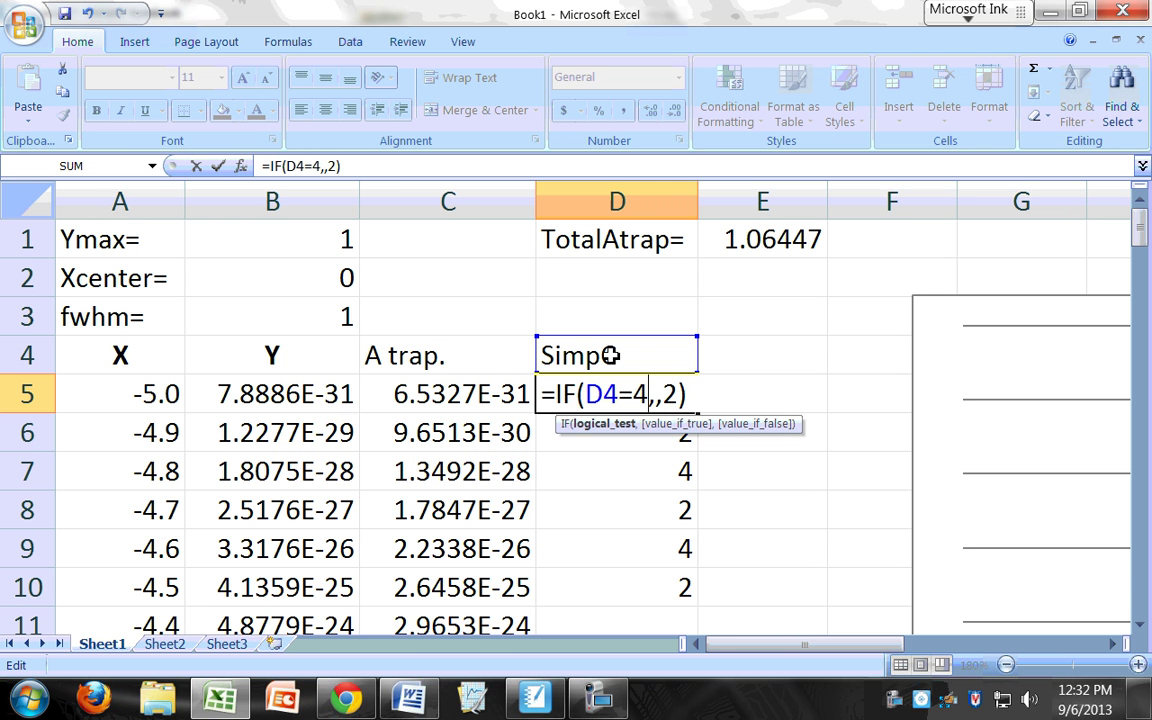
pyautogui.press('Right')
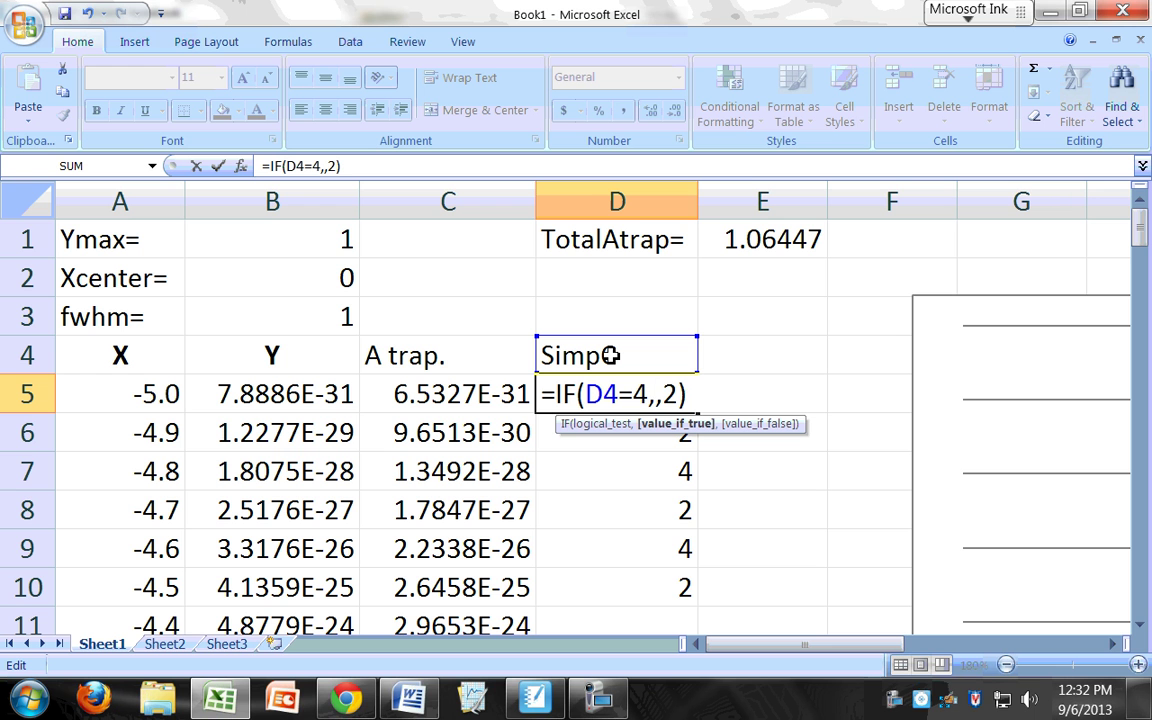
pyautogui.write('2')
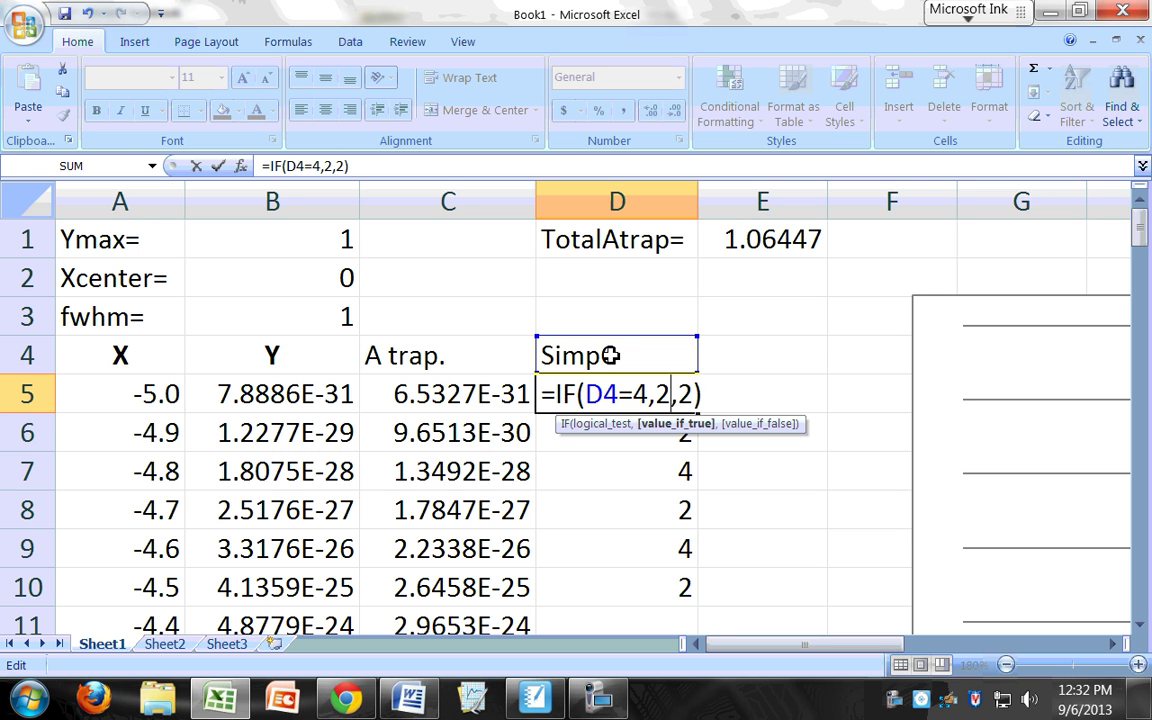
pyautogui.press('Right')
pyautogui.press('Right')
pyautogui.press('BackSpace')
pyautogui.write('4')
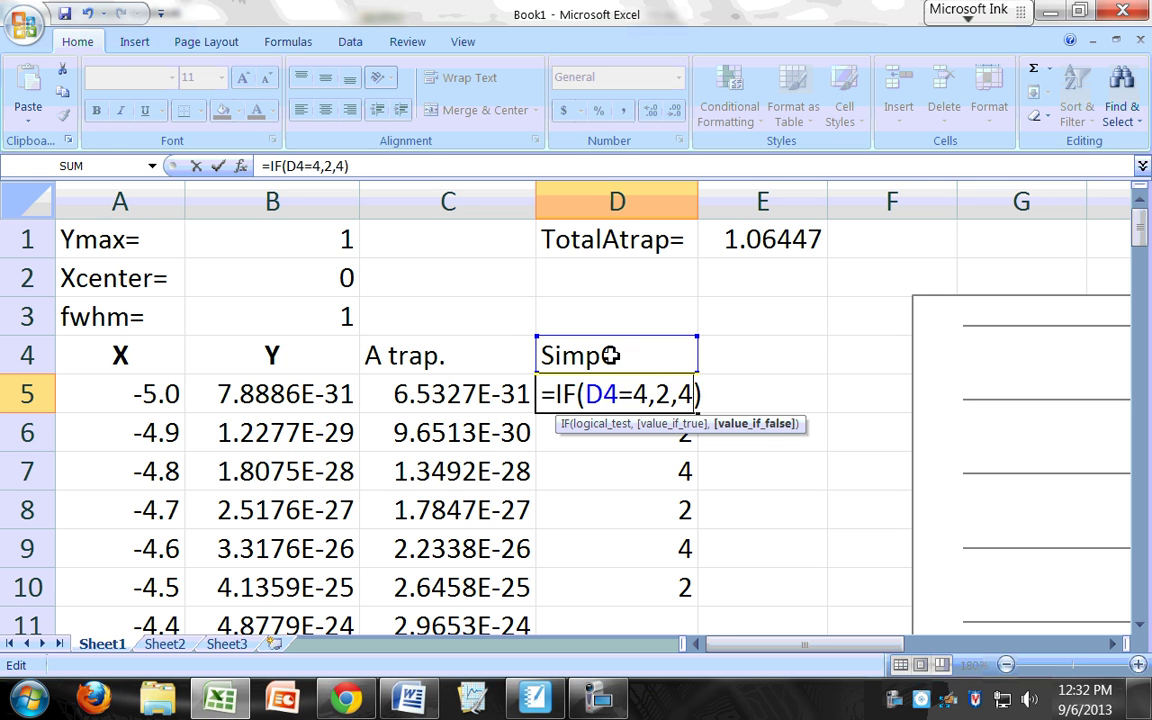
pyautogui.press('Return')
pyautogui.press('Up')
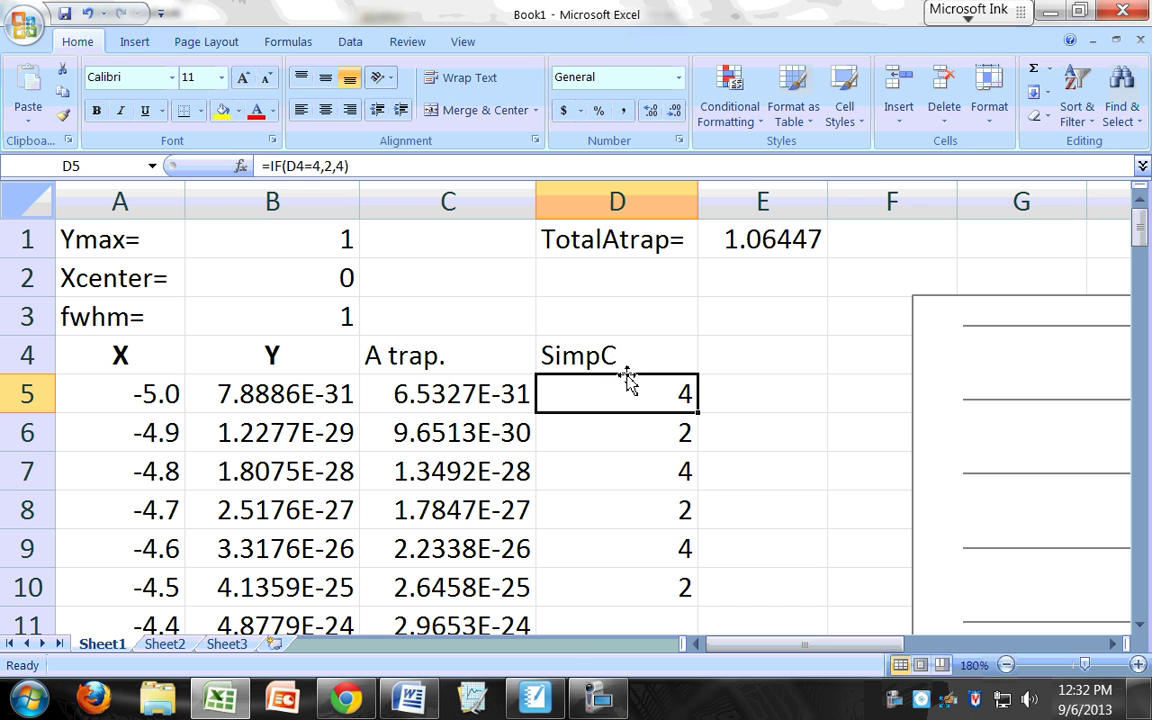
# Step: Copy the IF formula from cell D5 into D6 and check its reference to the cell above
pyautogui.hotkey('ctrl', 'c')
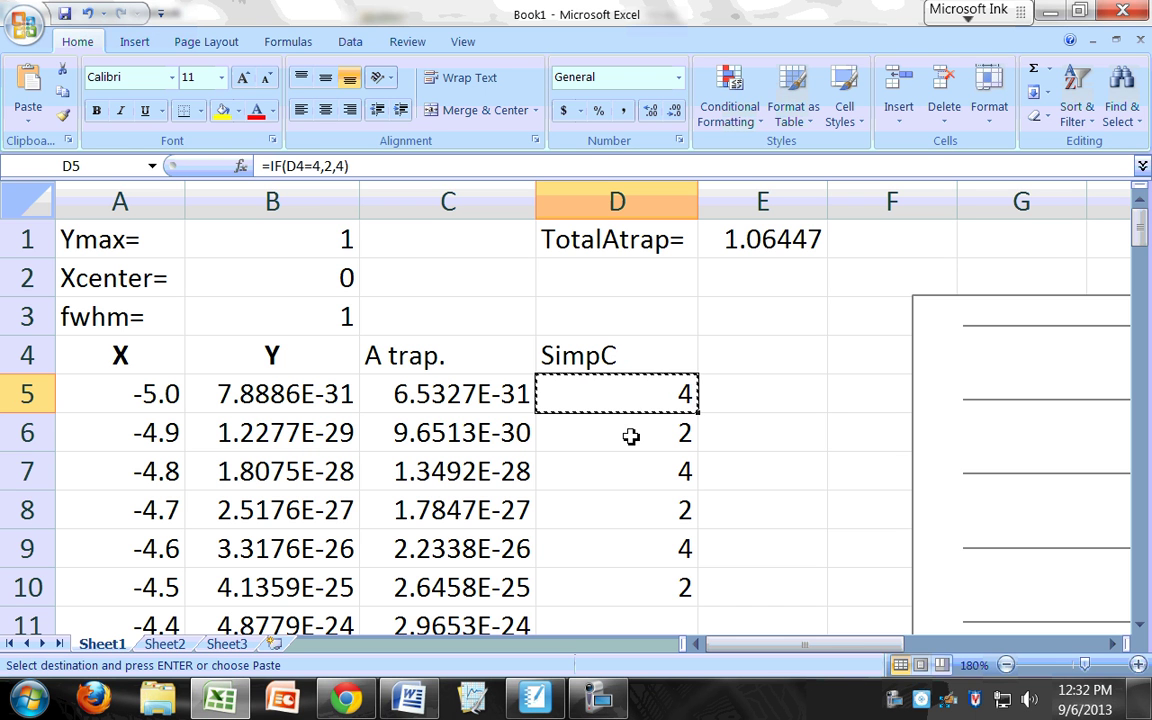
pyautogui.click(630, 435)
pyautogui.hotkey('ctrl', 'v')
pyautogui.doubleClick(658, 431)
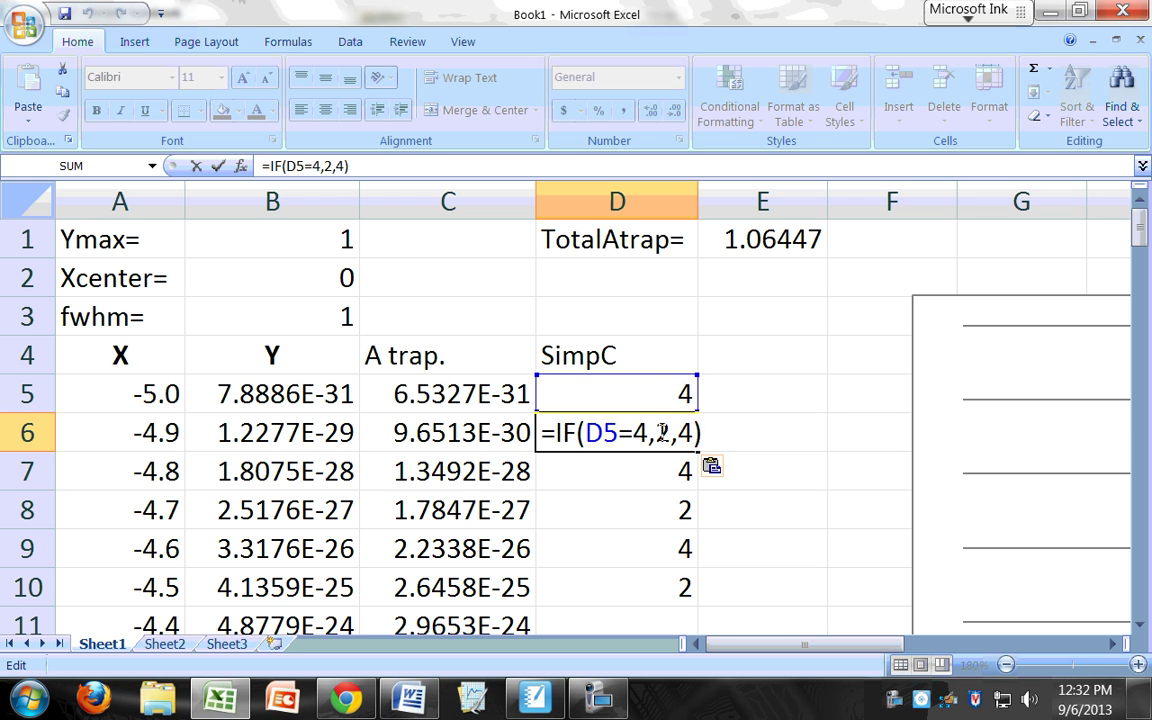
pyautogui.press('Return')
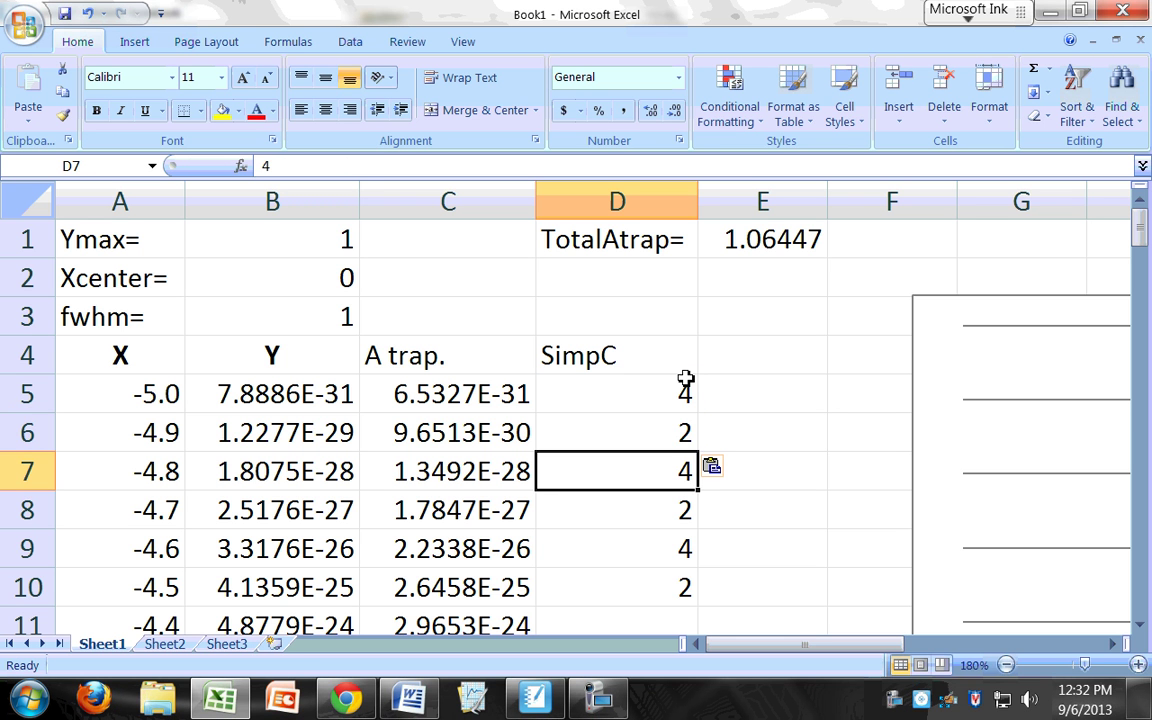
# Step: Fill the IF formula from cell D6 down the rest of the SimpC column
pyautogui.click(693, 435)
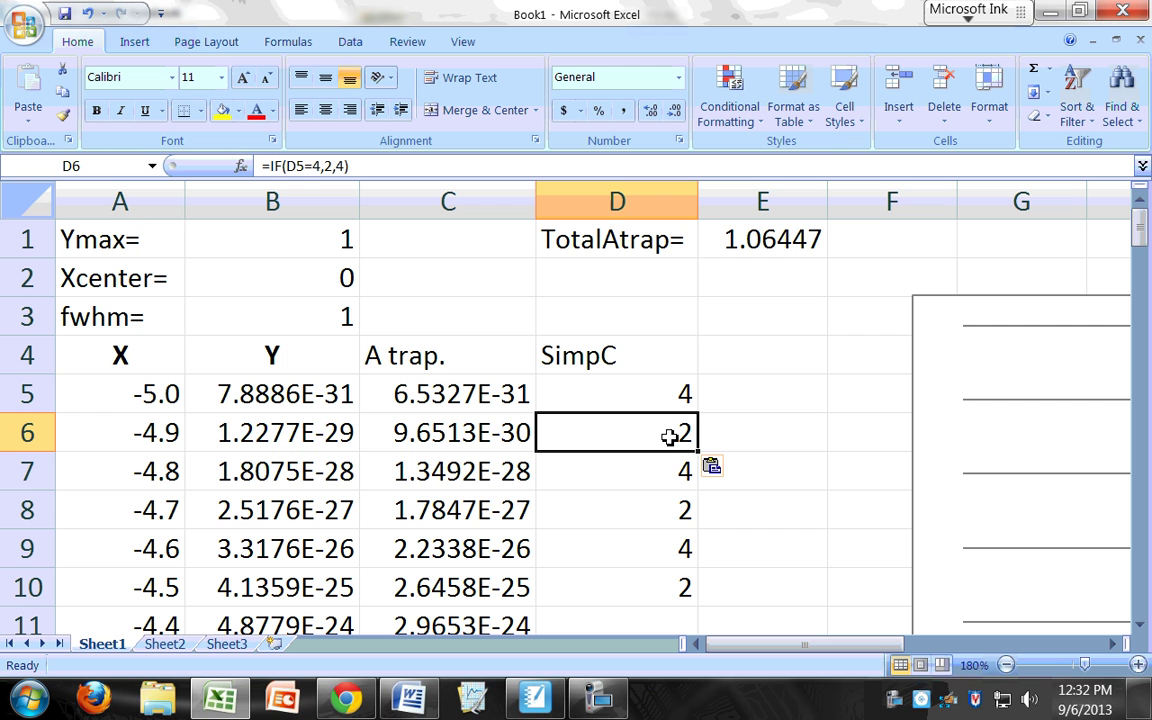
pyautogui.moveTo(669, 436); pyautogui.dragTo(669, 437)
pyautogui.scroll(-17, 669, 437)
pyautogui.scroll(-20, 669, 437)
pyautogui.scroll(3, 669, 437)
pyautogui.hotkey('ctrl', 'd')
# Step: Review the coefficients down the start of the SimpC column and the formula in cell D5
pyautogui.press('Up')
pyautogui.press('Up')
pyautogui.press('Up')
pyautogui.press('Up')
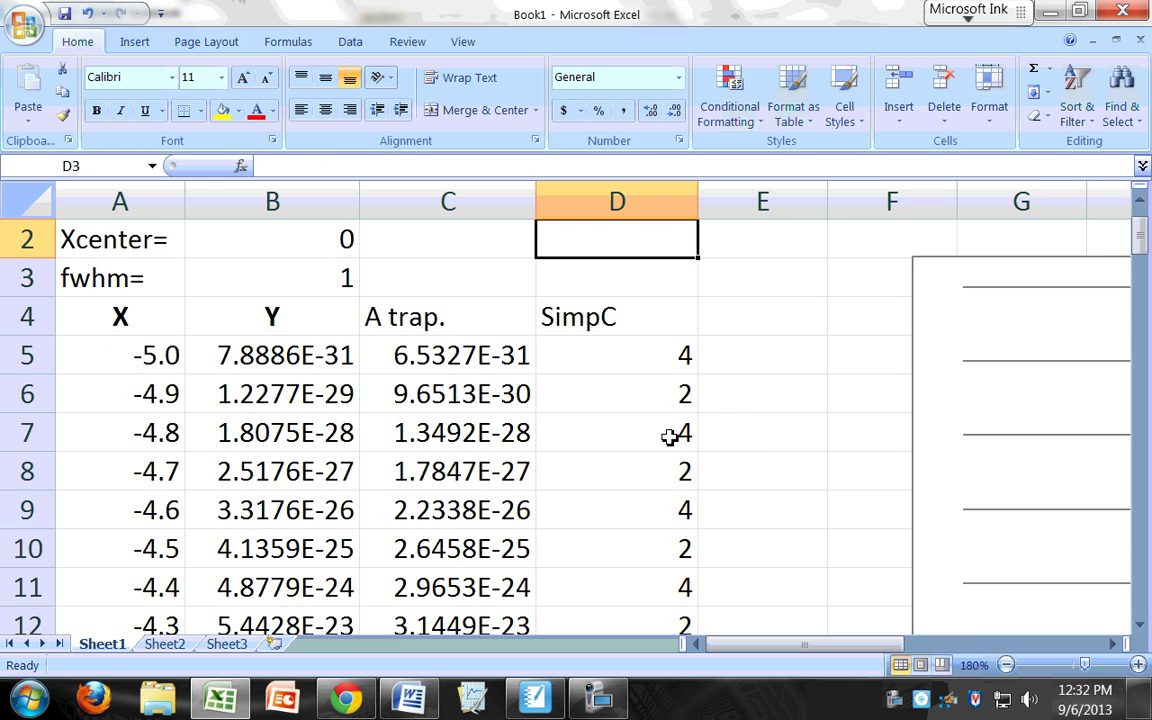
pyautogui.press('Down')
pyautogui.press('Down')
pyautogui.press('Down')
pyautogui.press('Down')
pyautogui.press('Down')
pyautogui.press('Down')
pyautogui.press('Down')
pyautogui.press('Down')
pyautogui.press('Down')
pyautogui.press('Down')
pyautogui.press('Down')
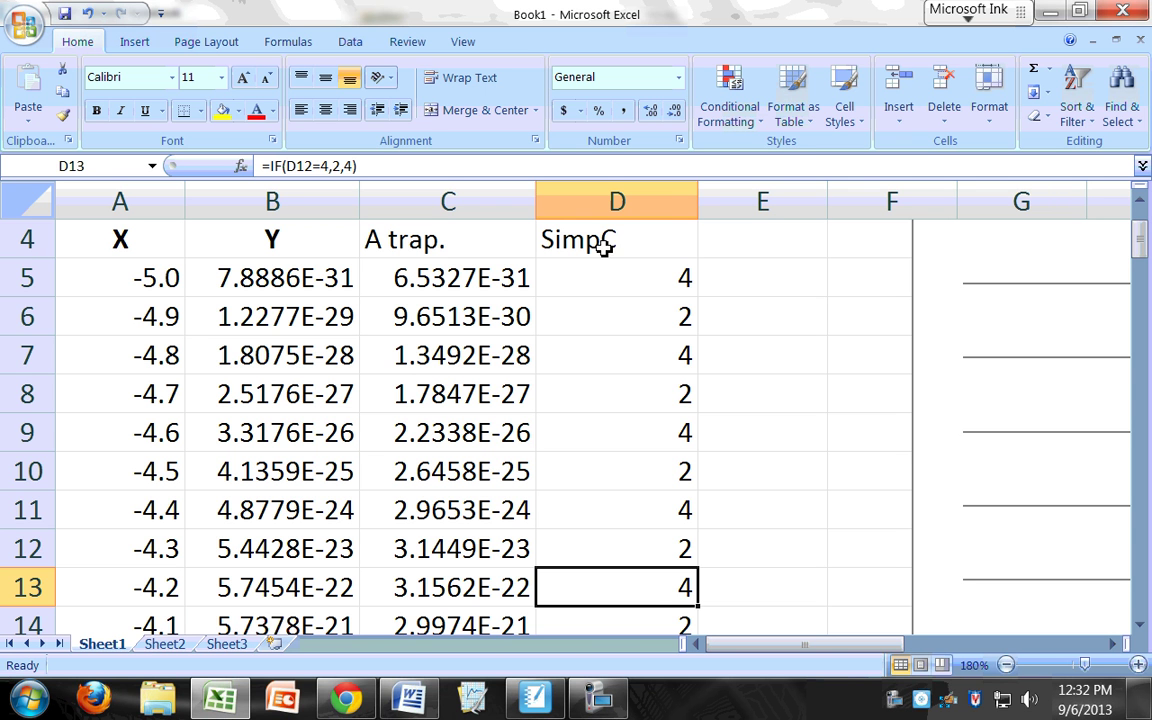
pyautogui.click(612, 281)
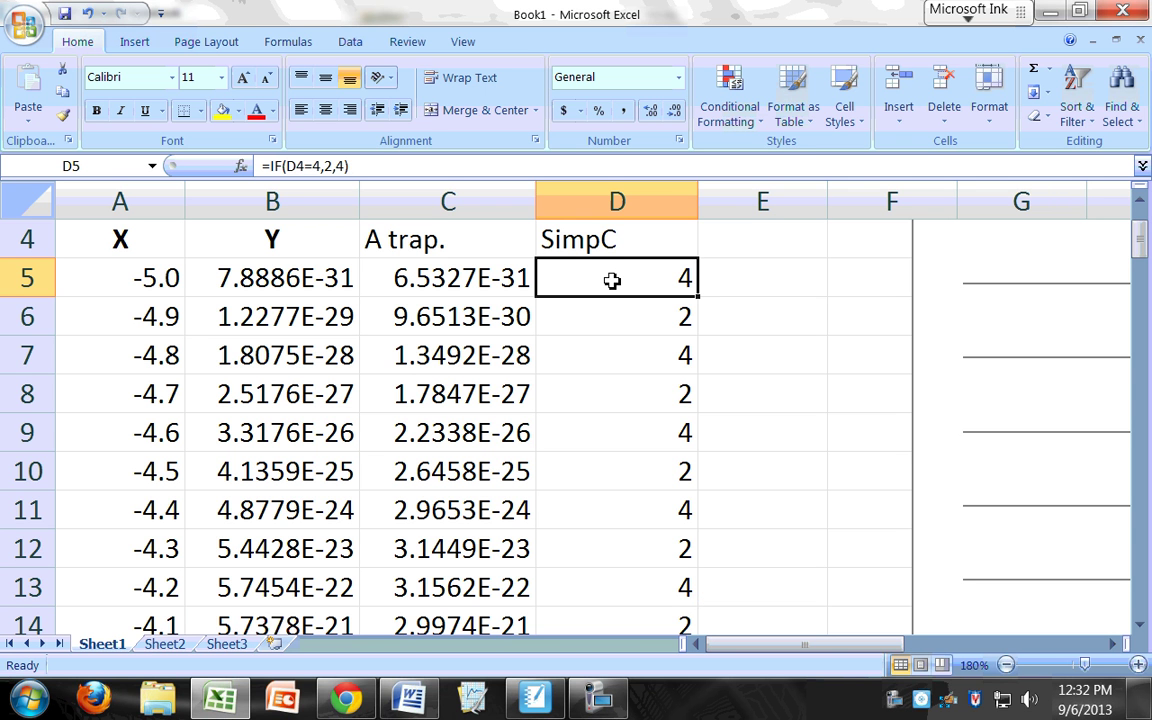
pyautogui.doubleClick(612, 281)
pyautogui.press('Escape')
# Step: Consult the notebook's Simpson's Rule instructions, then enter the heading "SimpC x Y" in cell E4 of the spreadsheet
pyautogui.click(762, 276)
pyautogui.click(754, 249)
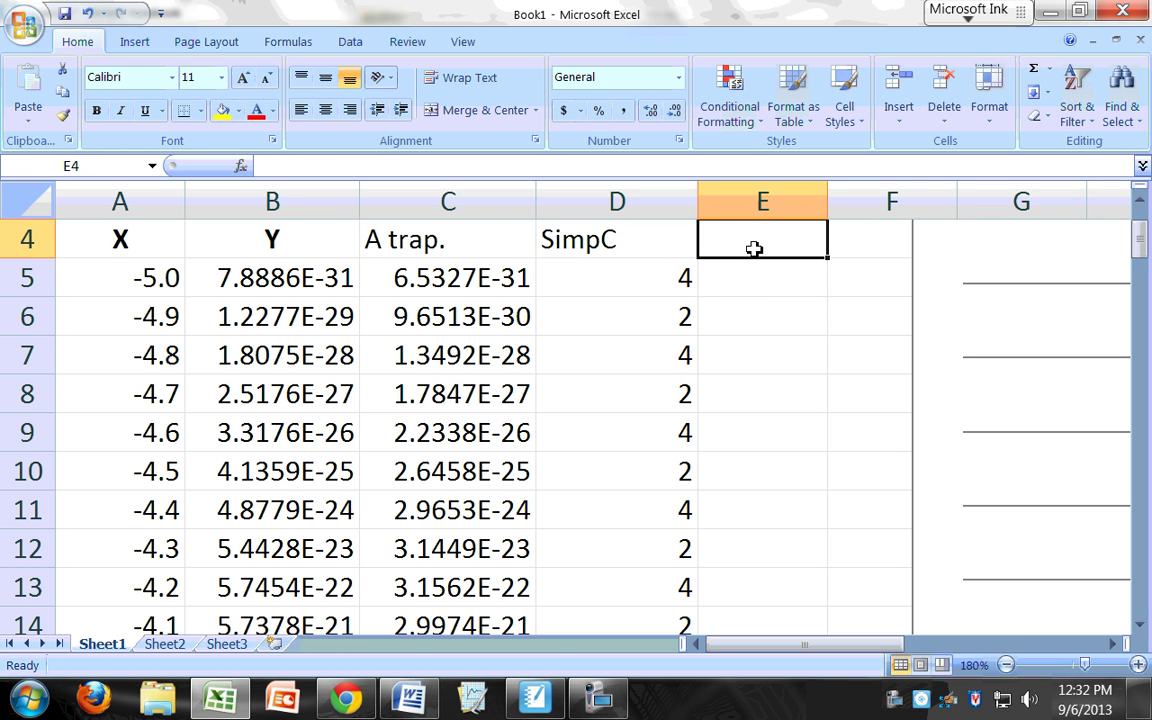
pyautogui.click(535, 698)
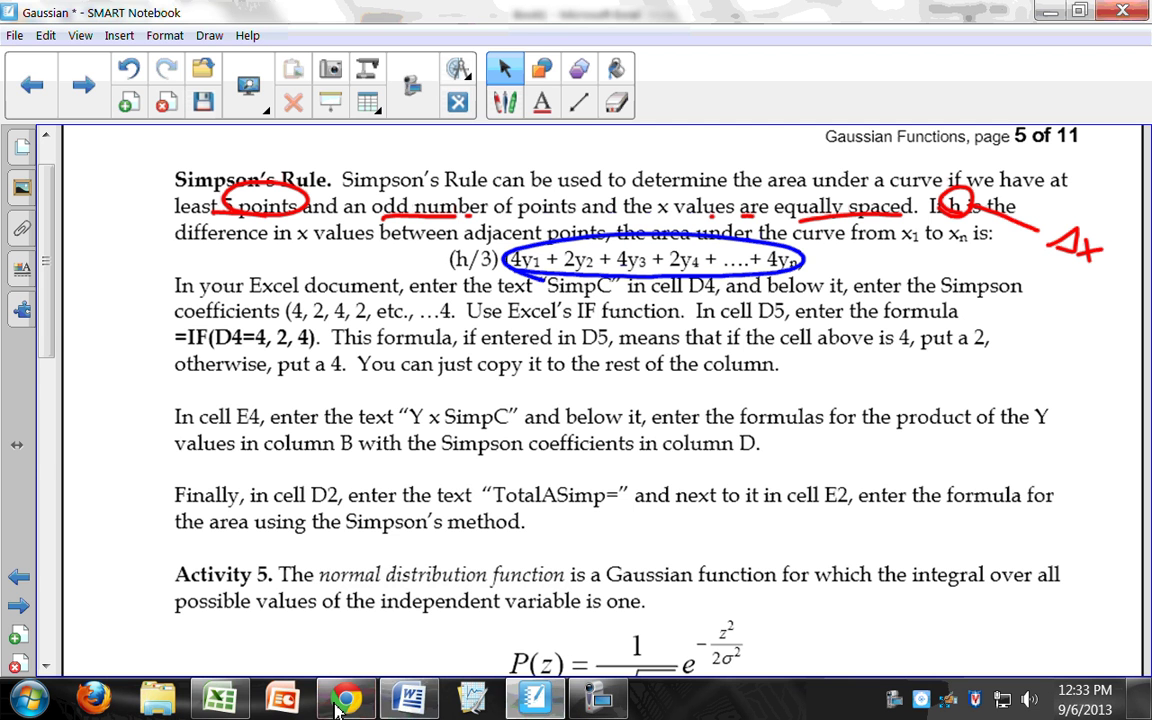
pyautogui.click(219, 698)
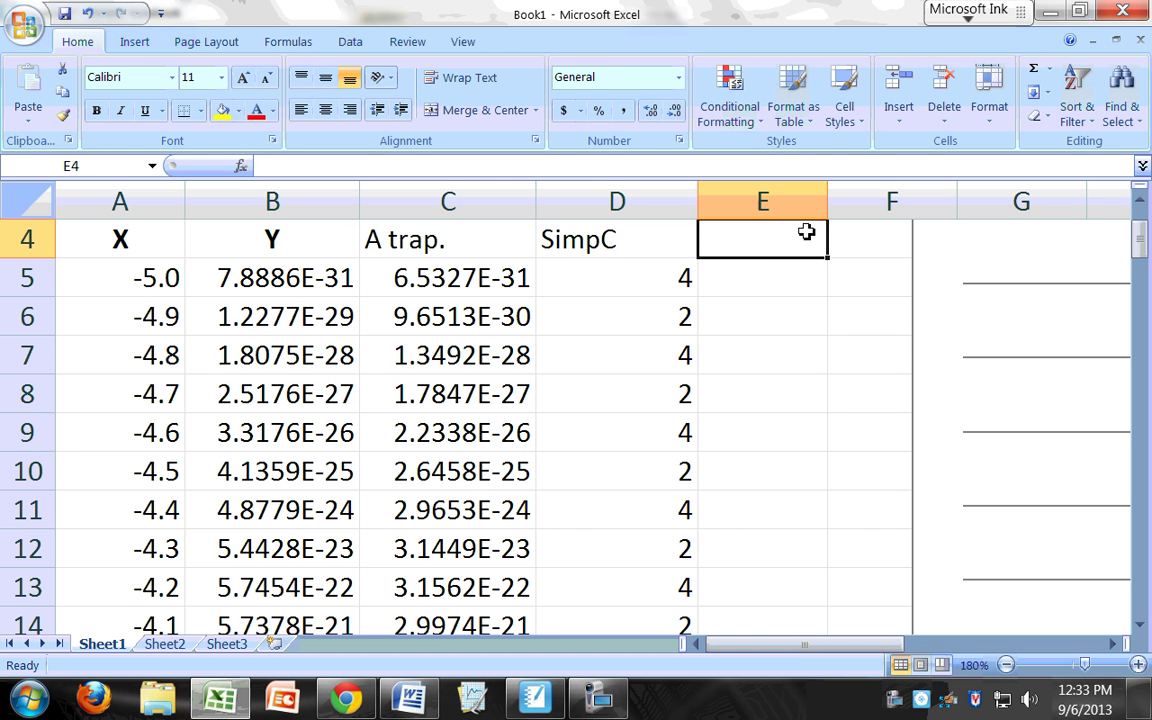
pyautogui.write('SimpC')
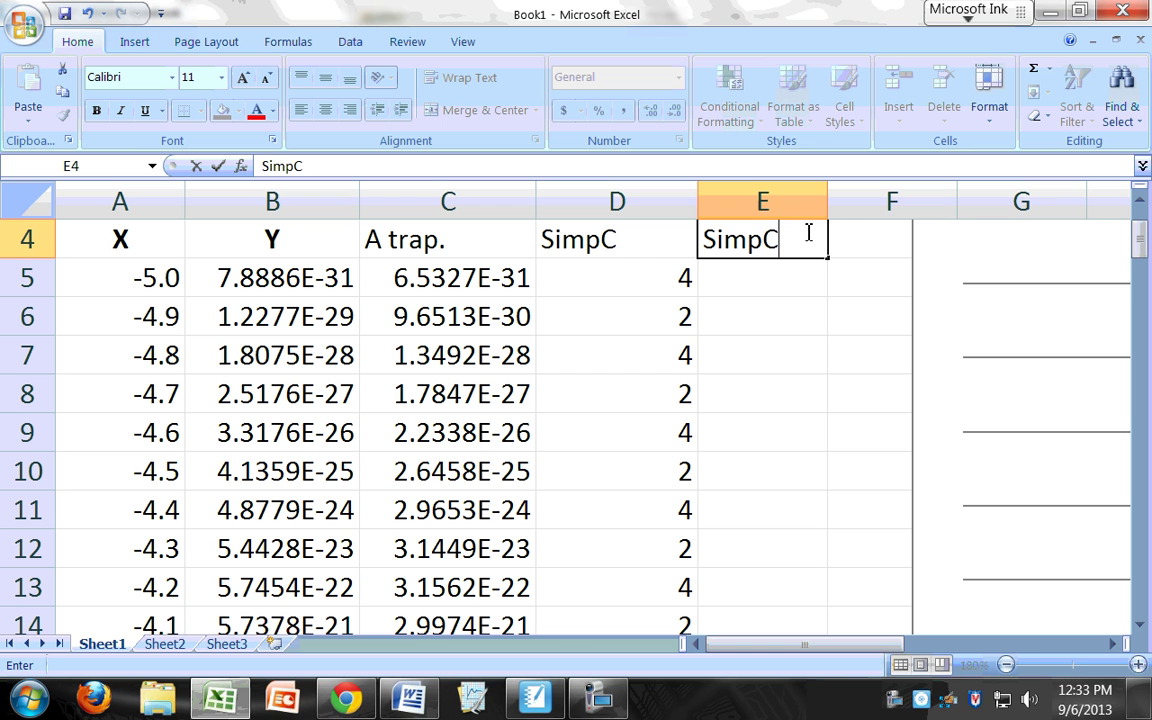
pyautogui.write(' x Y')
pyautogui.press('Return')
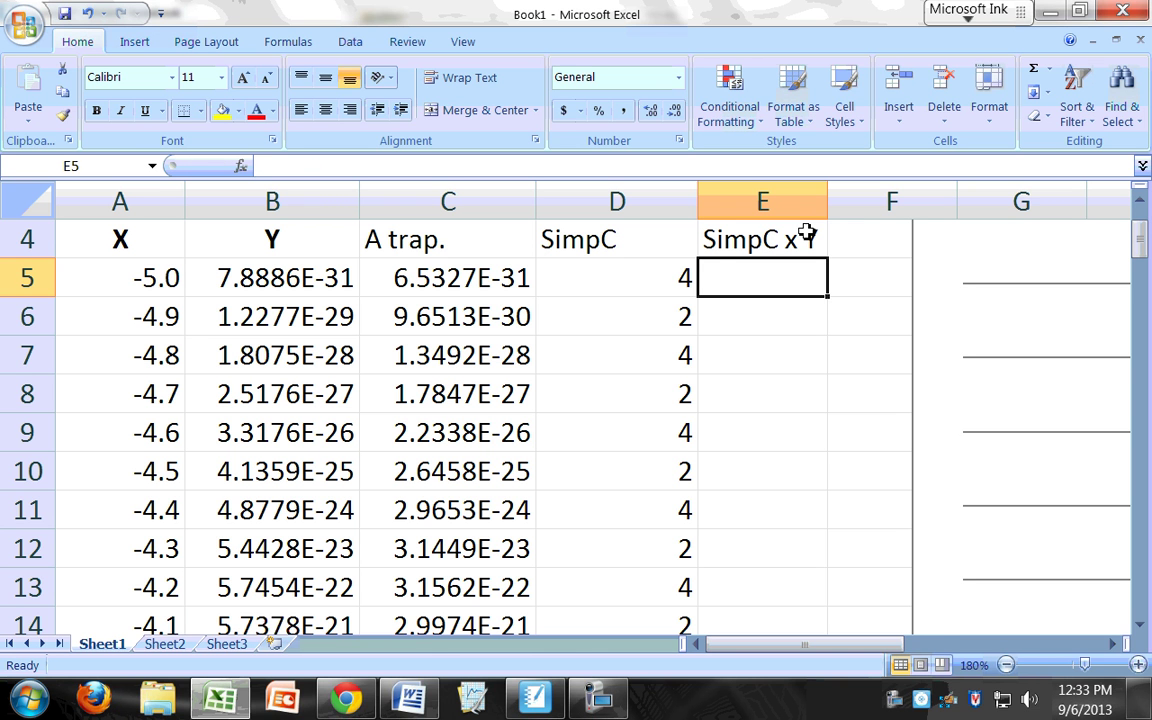
# Step: Enter the formula =D5*B5 in cell E5 to multiply the Simpson coefficient by Y
pyautogui.write('=')
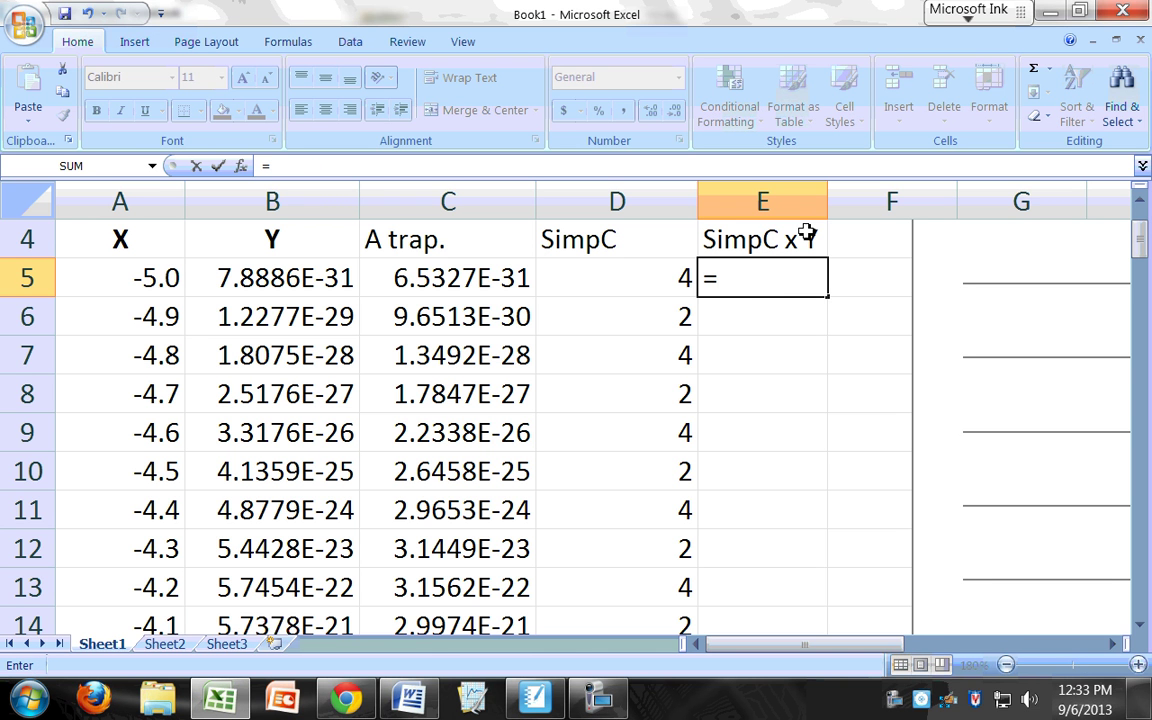
pyautogui.click(633, 280)
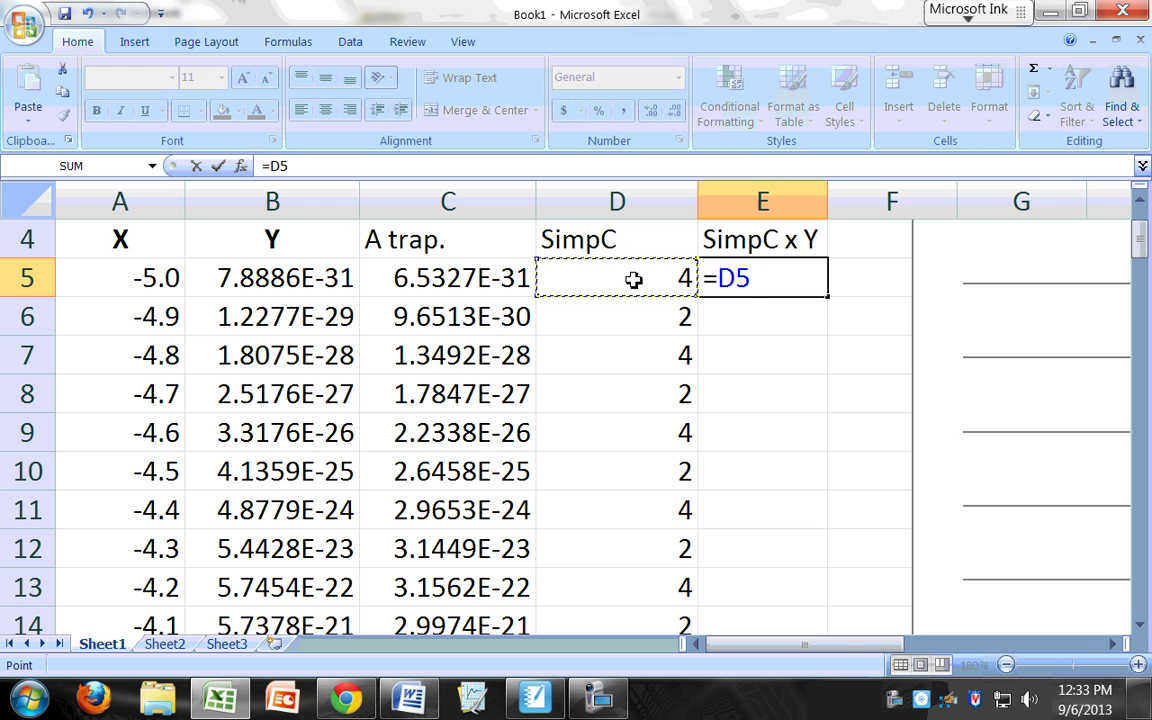
pyautogui.write('*')
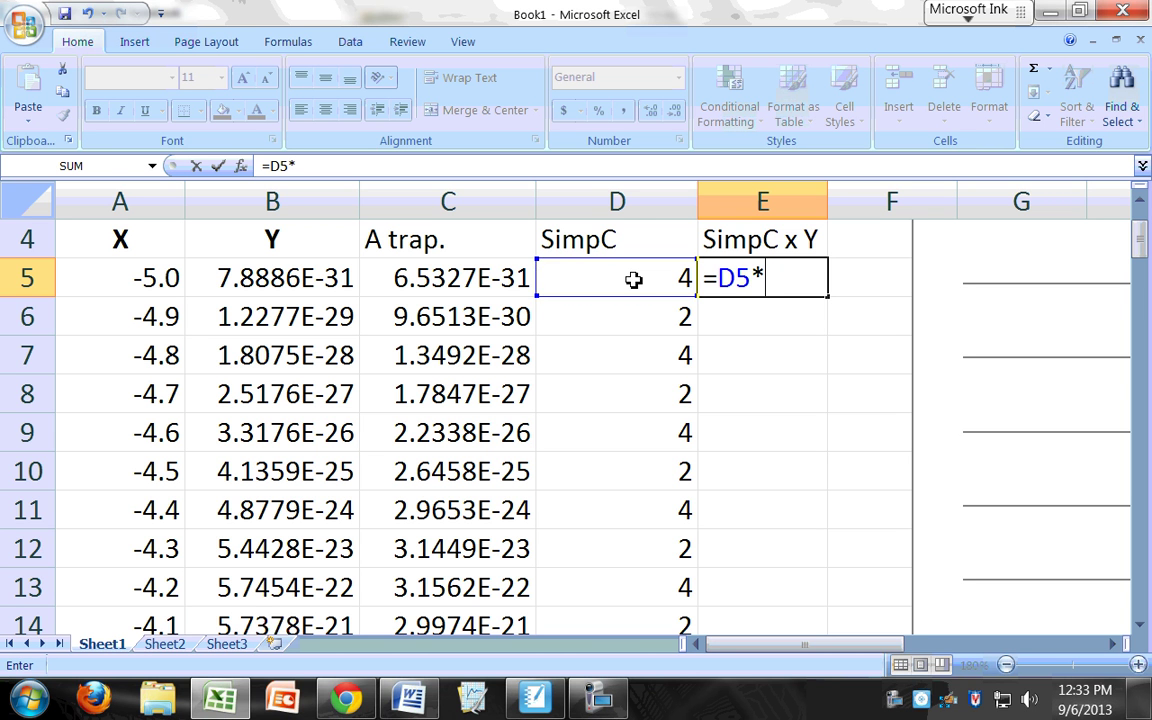
pyautogui.click(278, 279)
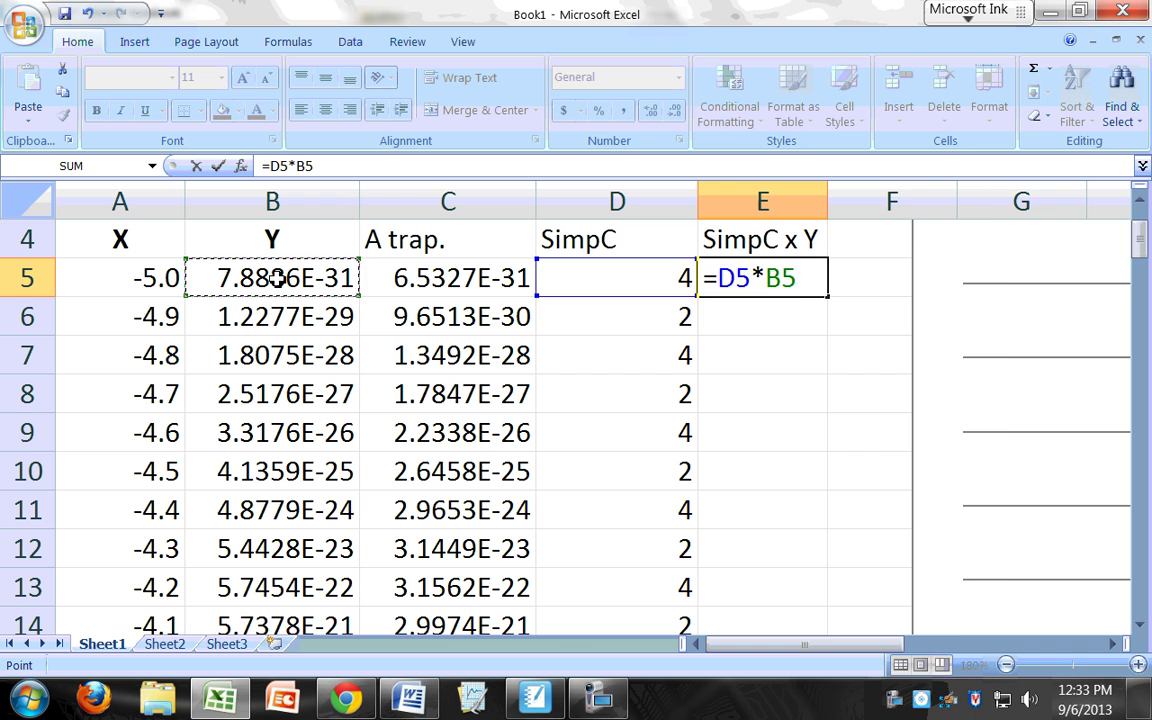
pyautogui.press('Return')
pyautogui.press('Up')
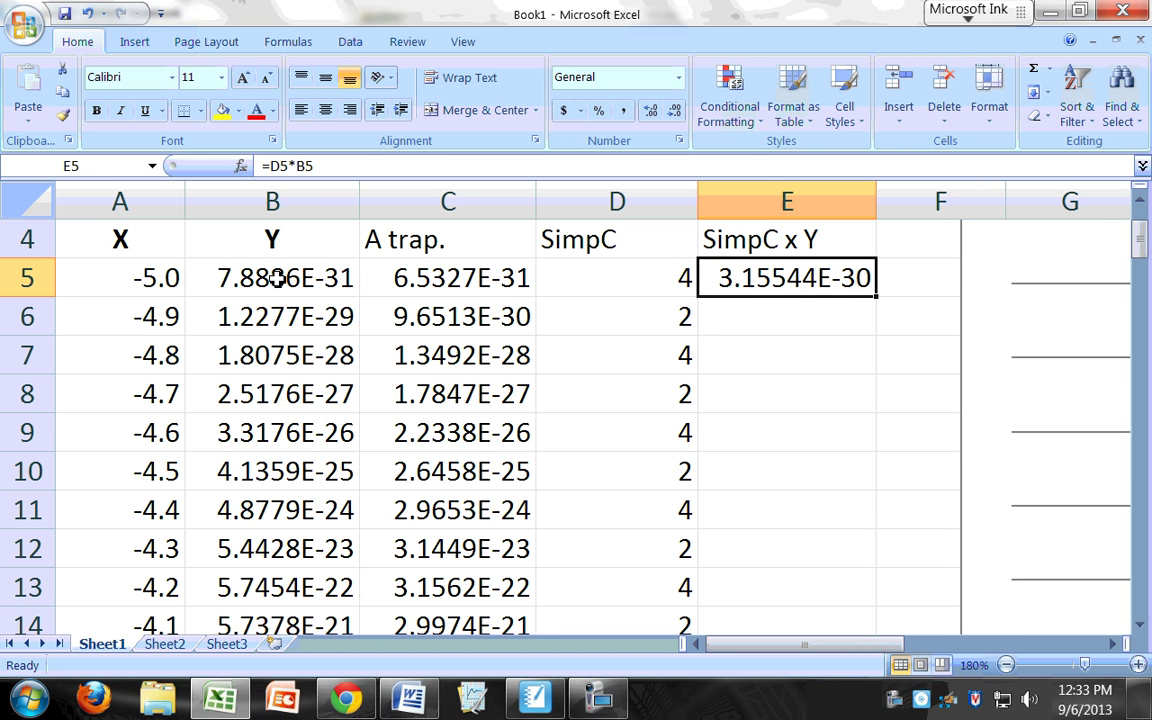
# Step: Consult the notebook's Simpson's Rule instructions and check the product formula in cell E5 of the spreadsheet
pyautogui.click(536, 699)
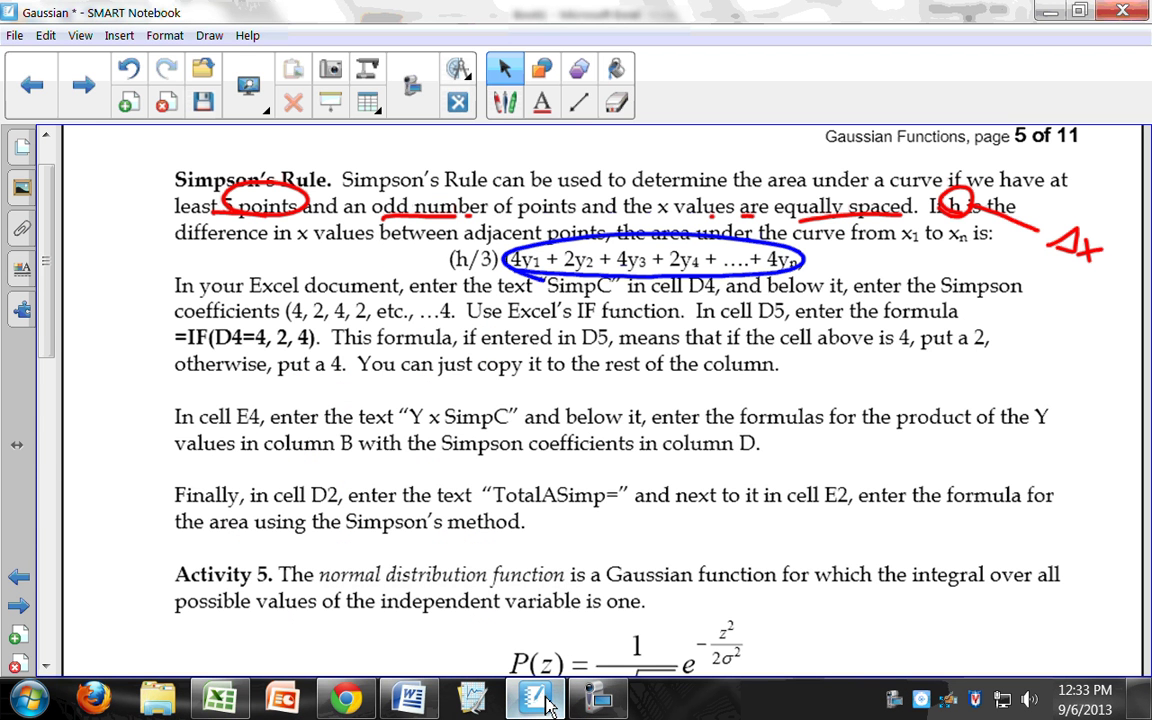
pyautogui.click(220, 699)
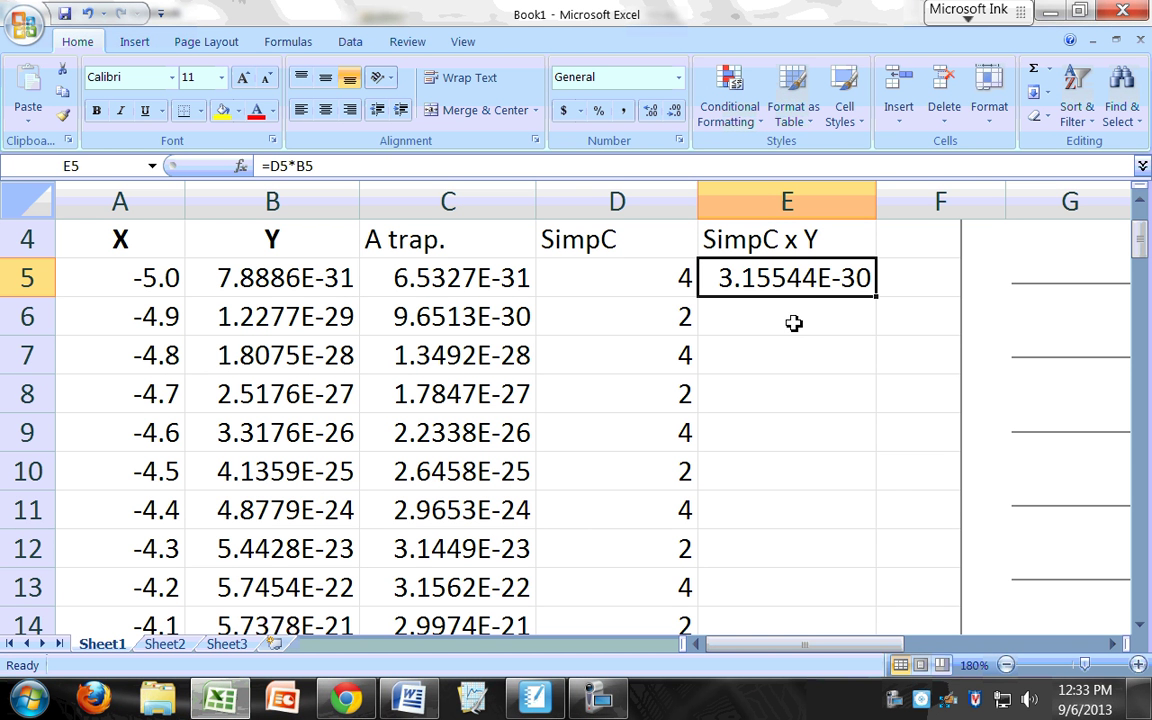
pyautogui.click(793, 323)
pyautogui.click(789, 283)
pyautogui.doubleClick(789, 283)
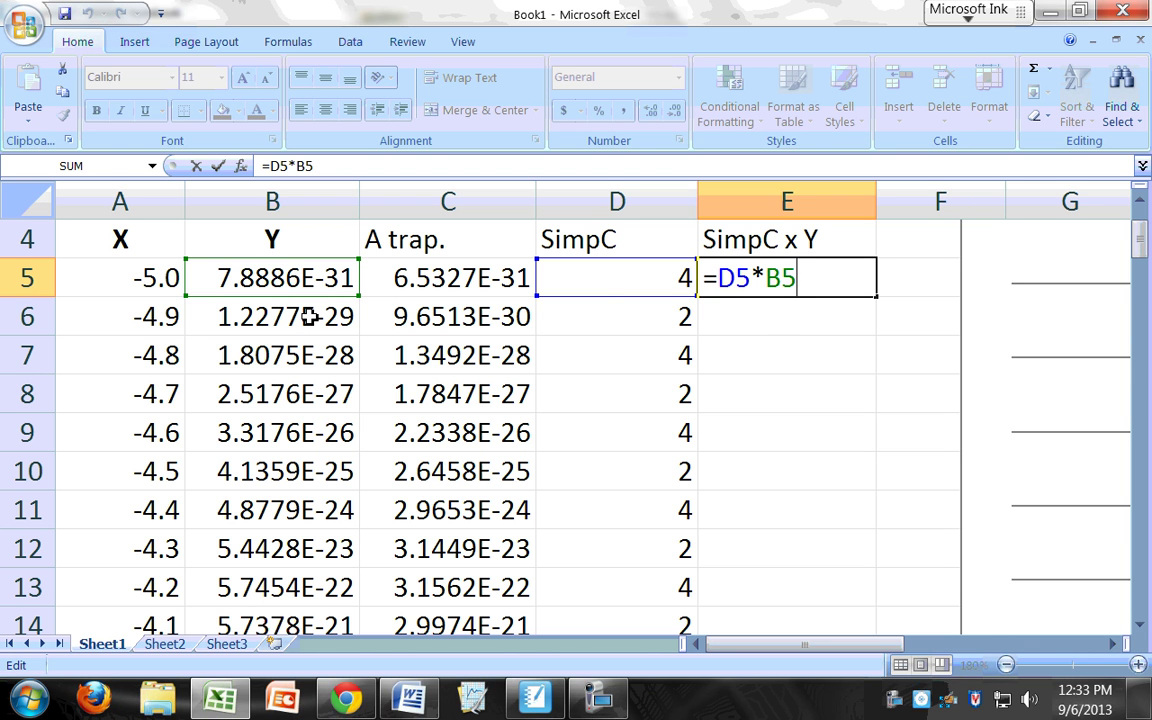
pyautogui.hotkey('ctrl', 'Return')
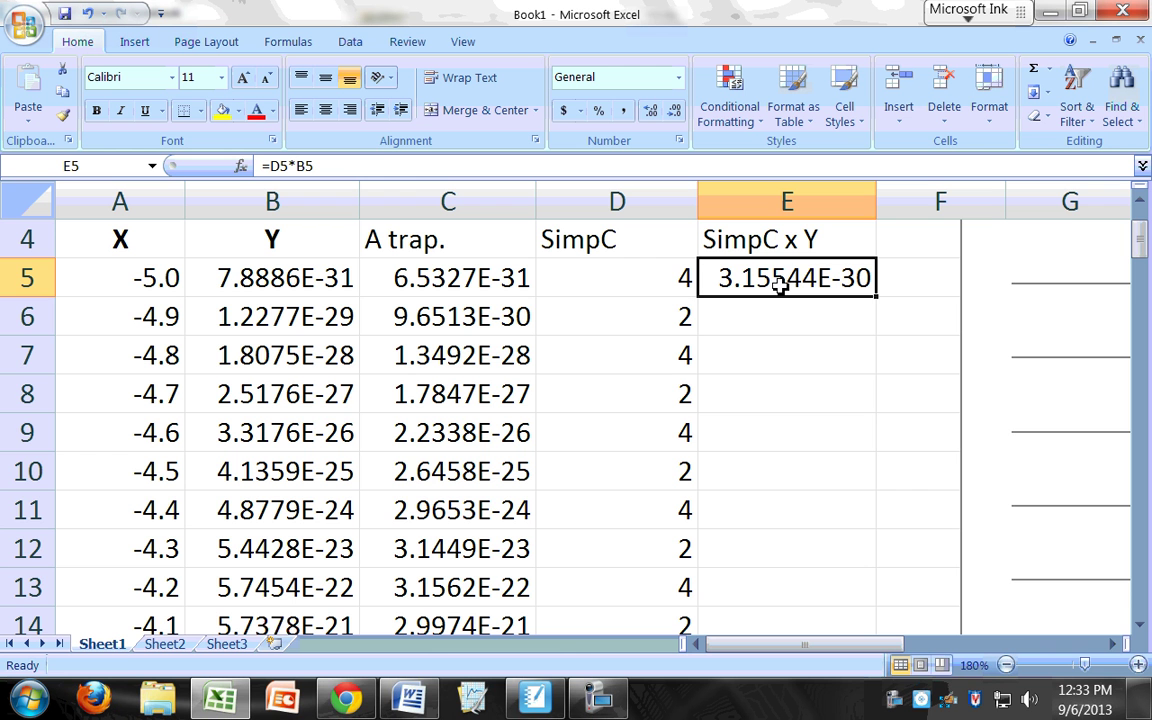
# Step: Copy the product formula from cell E5 down through cells E6 to E105 of the SimpC x Y column
pyautogui.hotkey('ctrl', 'c')
pyautogui.moveTo(774, 311); pyautogui.dragTo(774, 316)
pyautogui.scroll(-10, 774, 314)
pyautogui.scroll(-20, 774, 317)
pyautogui.scroll(7, 774, 317)
pyautogui.scroll(-3, 774, 317)
pyautogui.hotkey('ctrl', 'v')
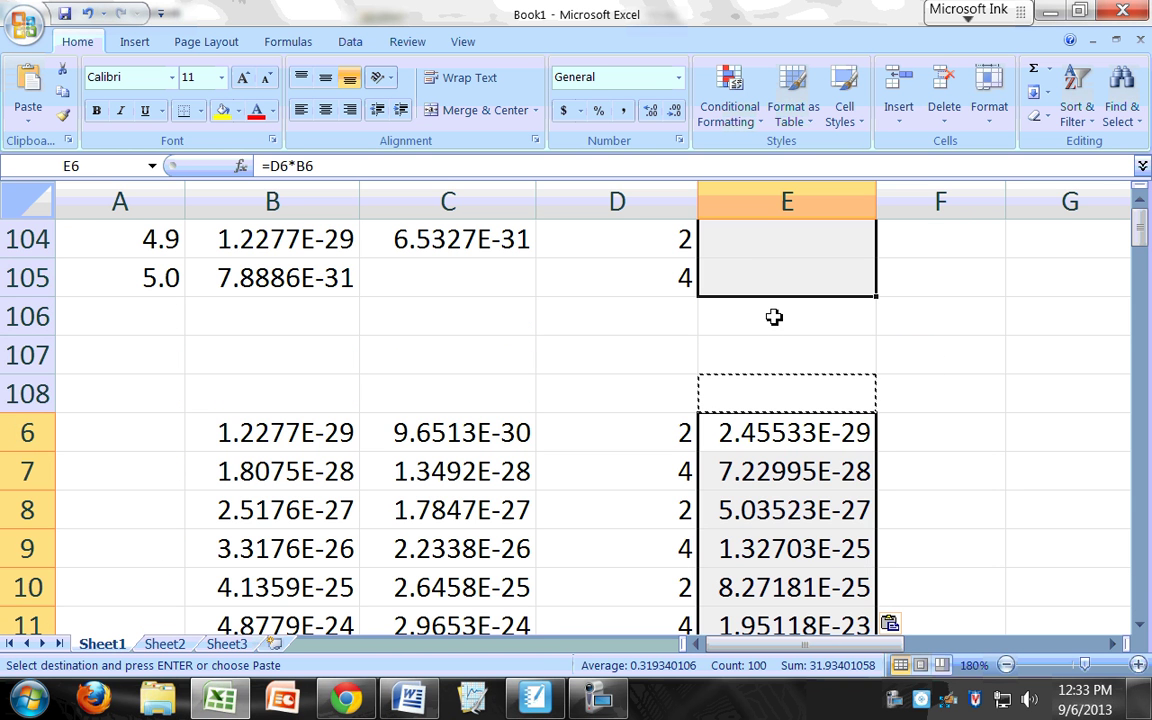
# Step: Review the pasted SimpC x Y column and inspect the cell references in the formulas of E5 through E8
pyautogui.press('Down')
pyautogui.press('Down')
pyautogui.press('Down')
pyautogui.press('Down')
pyautogui.press('Down')
pyautogui.press('Down')
pyautogui.press('Down')
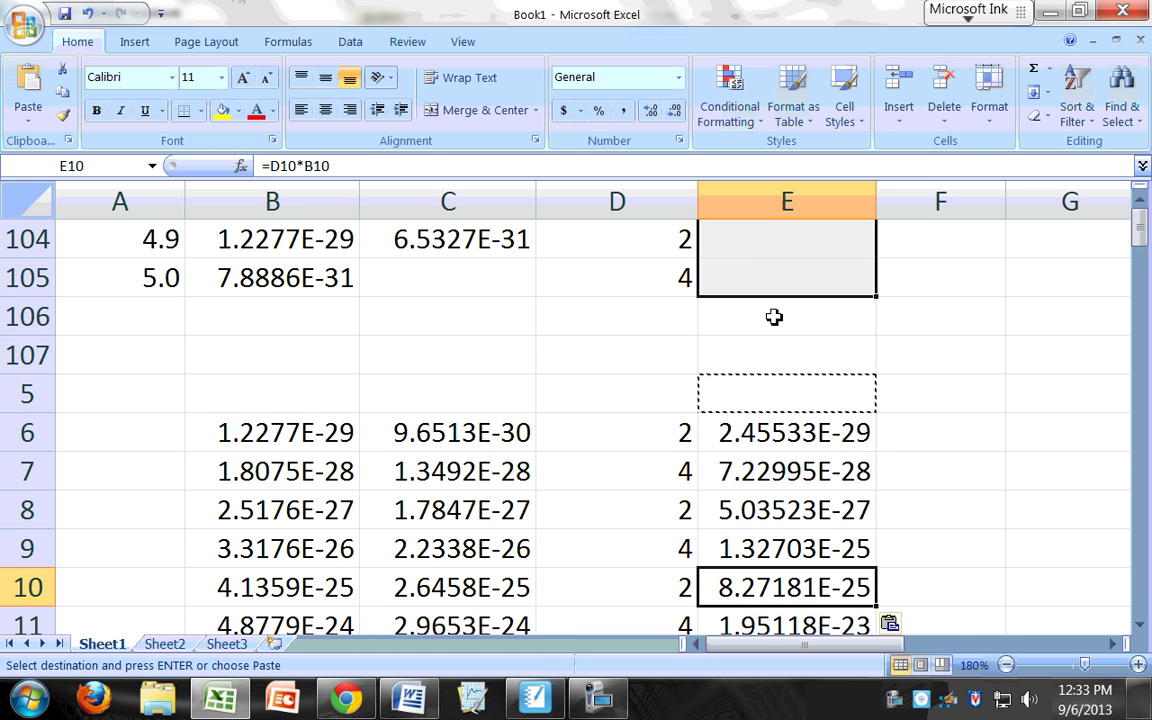
pyautogui.press('Down')
pyautogui.press('Down')
pyautogui.press('Down')
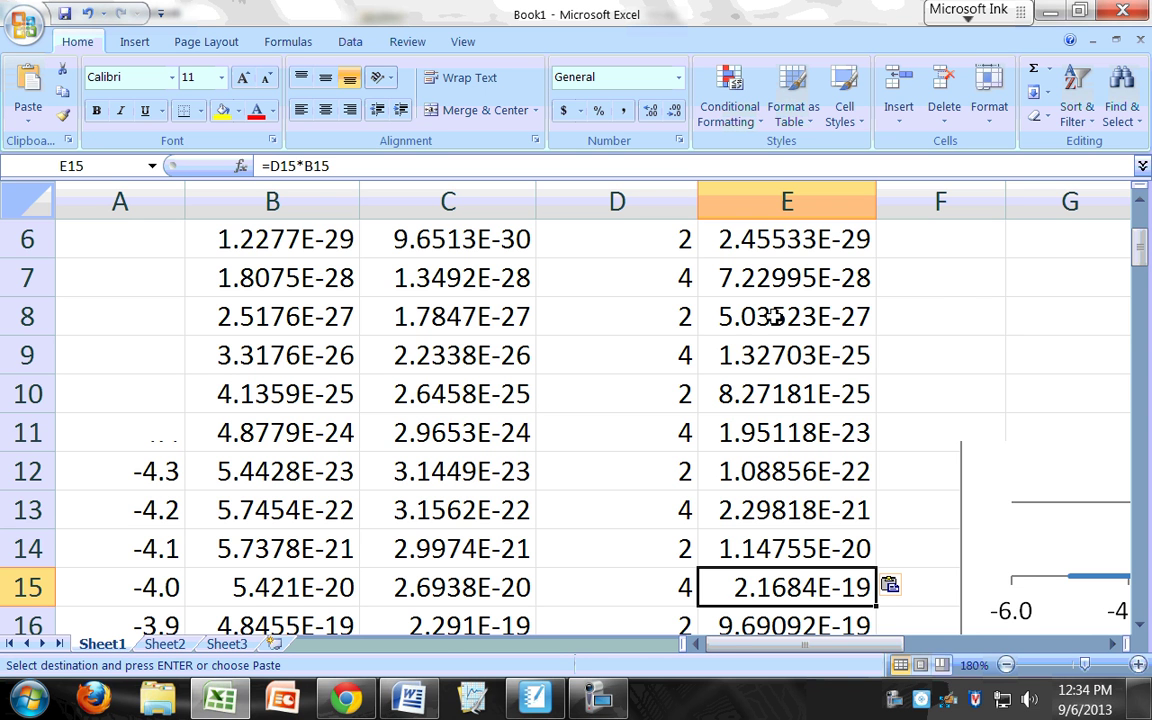
pyautogui.scroll(2, 775, 316)
pyautogui.click(760, 392)
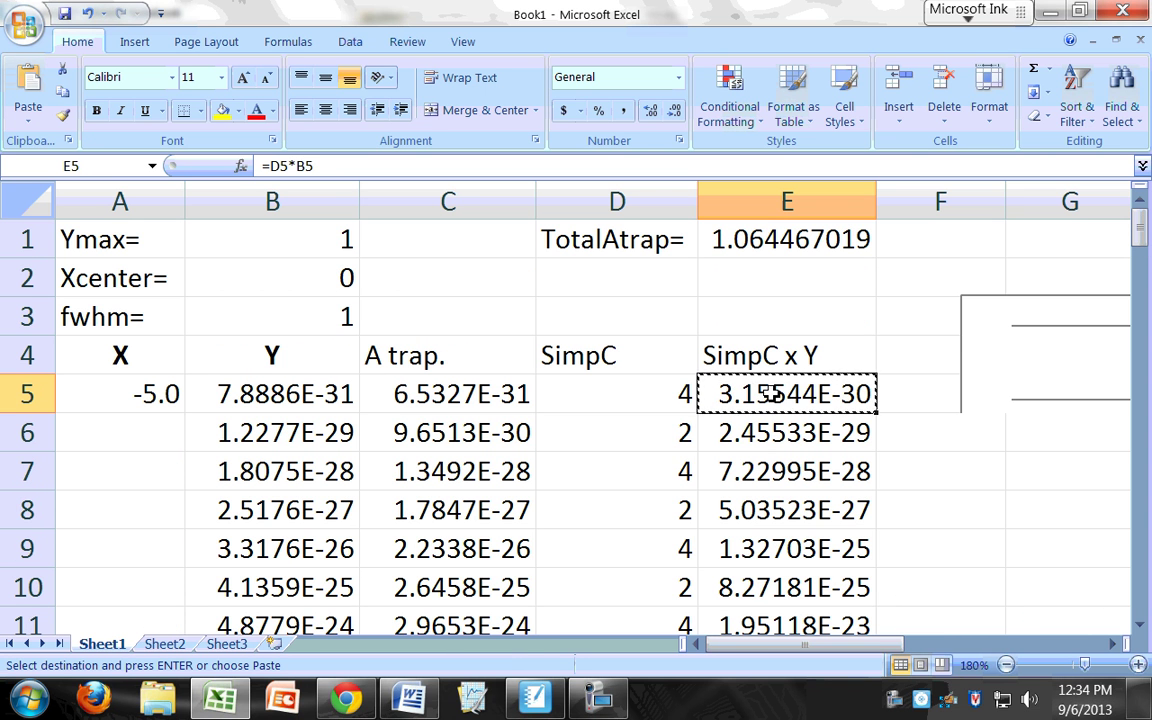
pyautogui.doubleClick(773, 394)
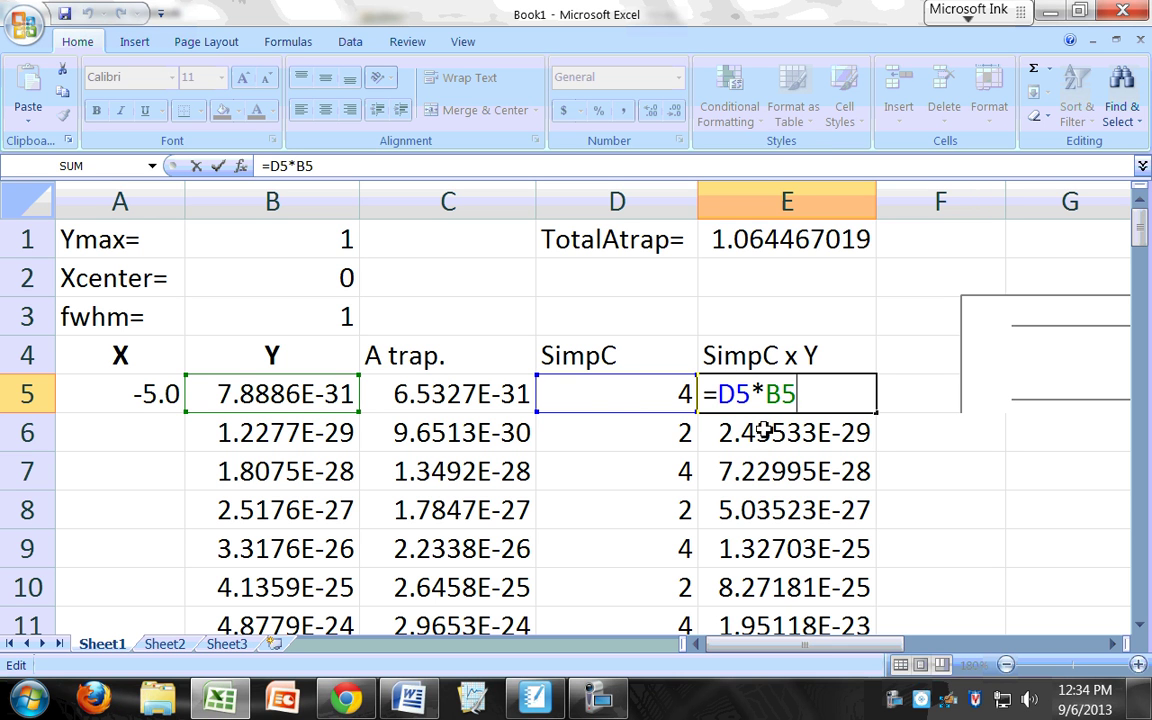
pyautogui.press('Return')
pyautogui.press('F2')
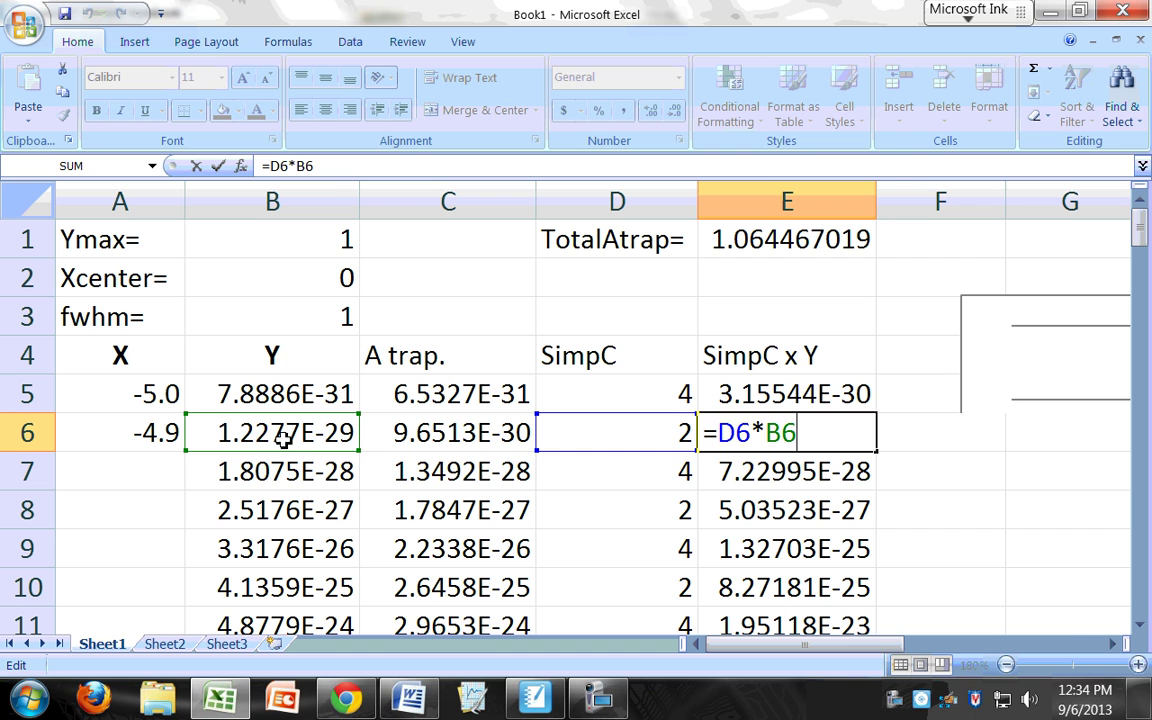
pyautogui.press('Return')
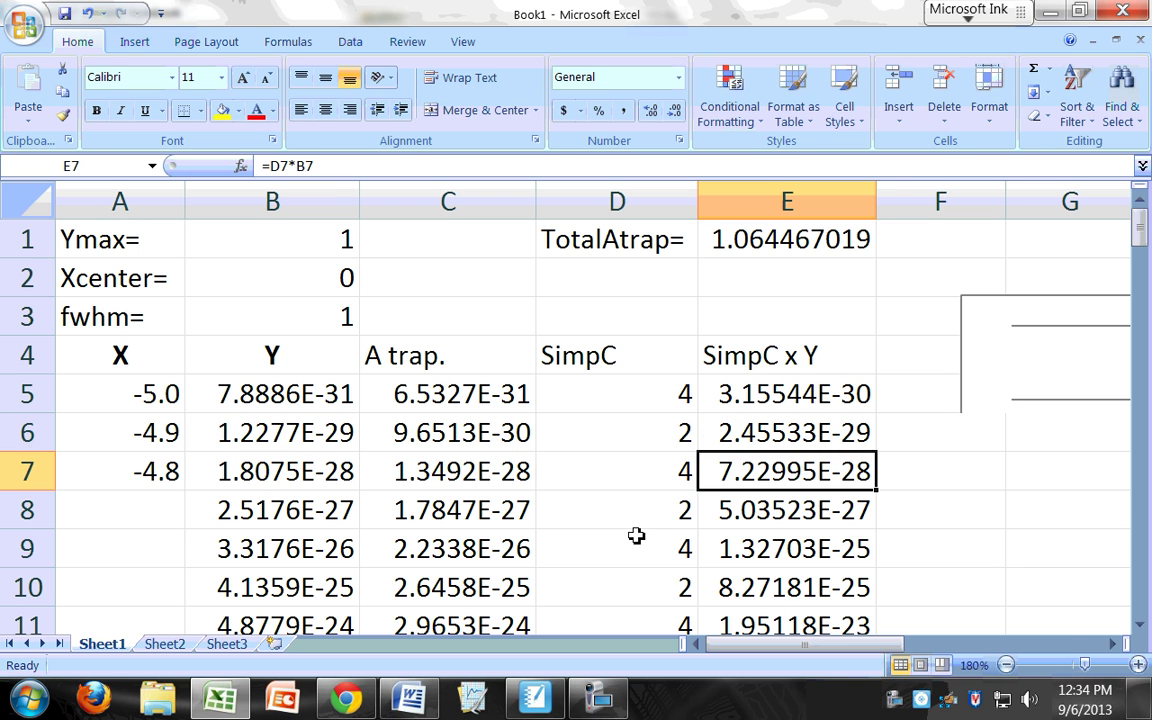
pyautogui.press('F2')
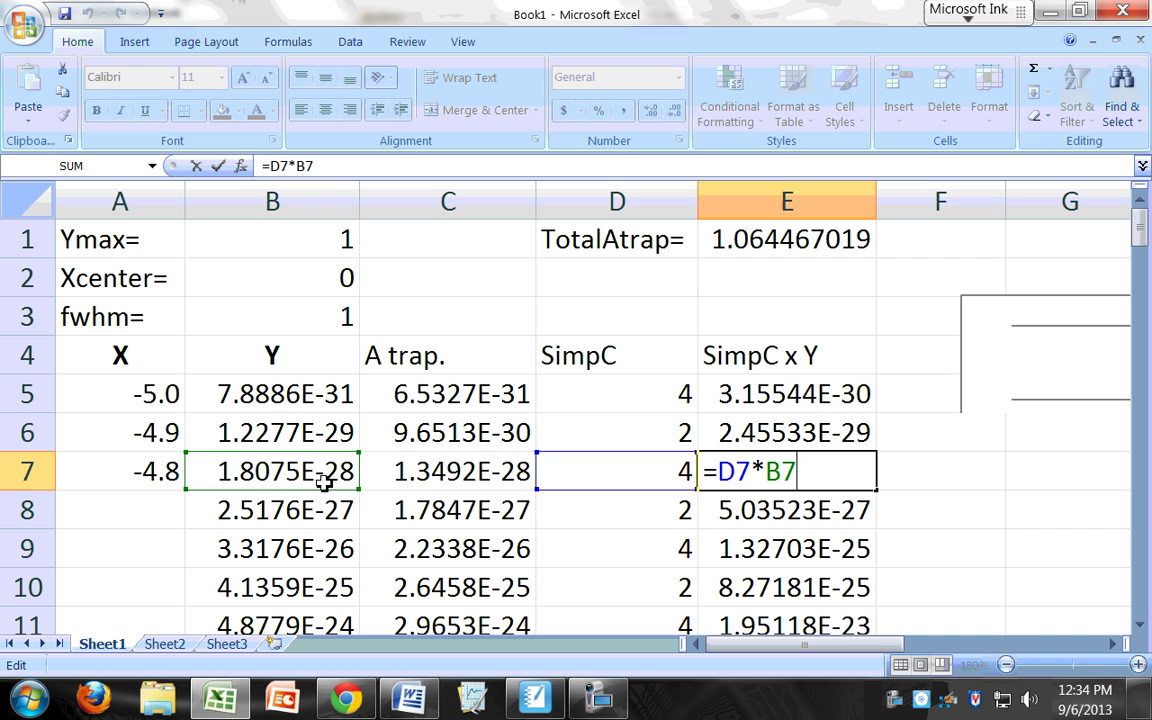
pyautogui.press('Return')
pyautogui.press('F2')
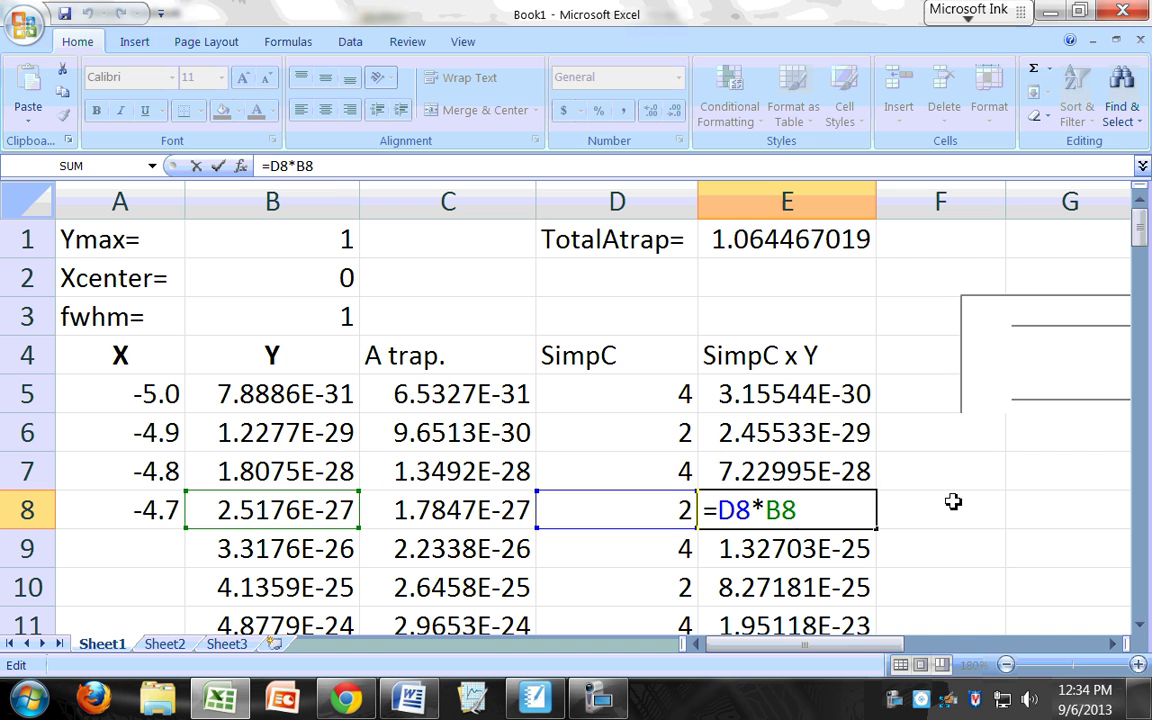
pyautogui.hotkey('ctrl', 'Return')
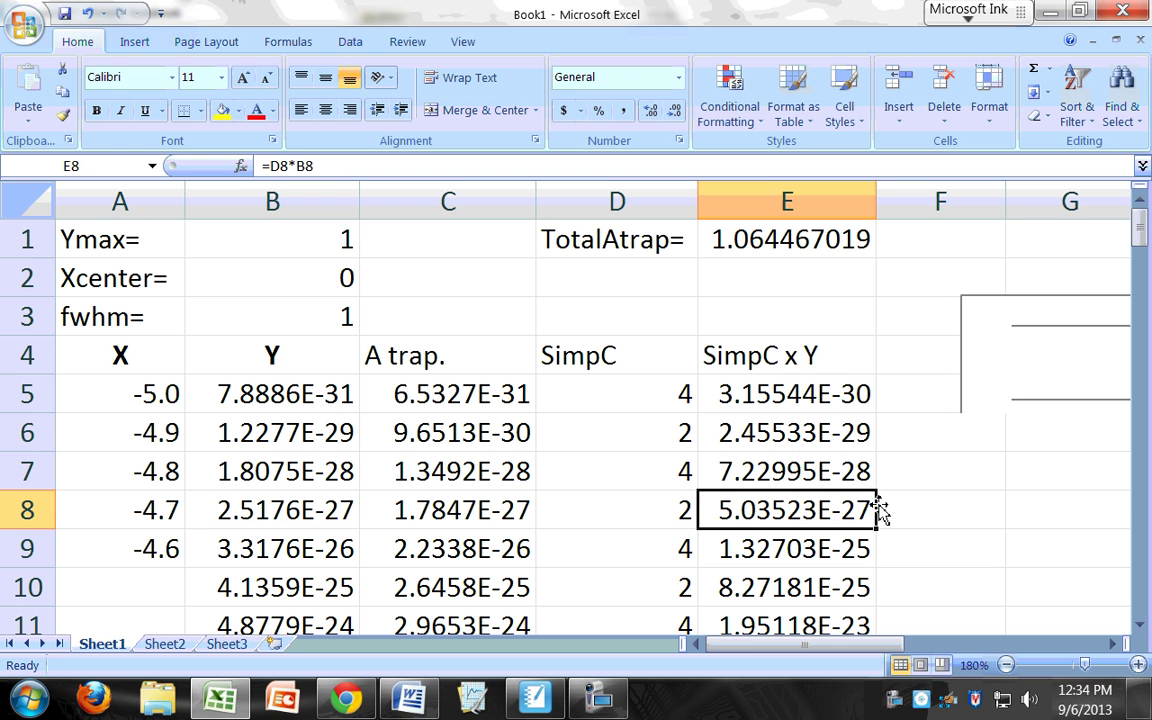
# Step: Enter the label "TotalASimp=" in cell D2
pyautogui.click(617, 289)
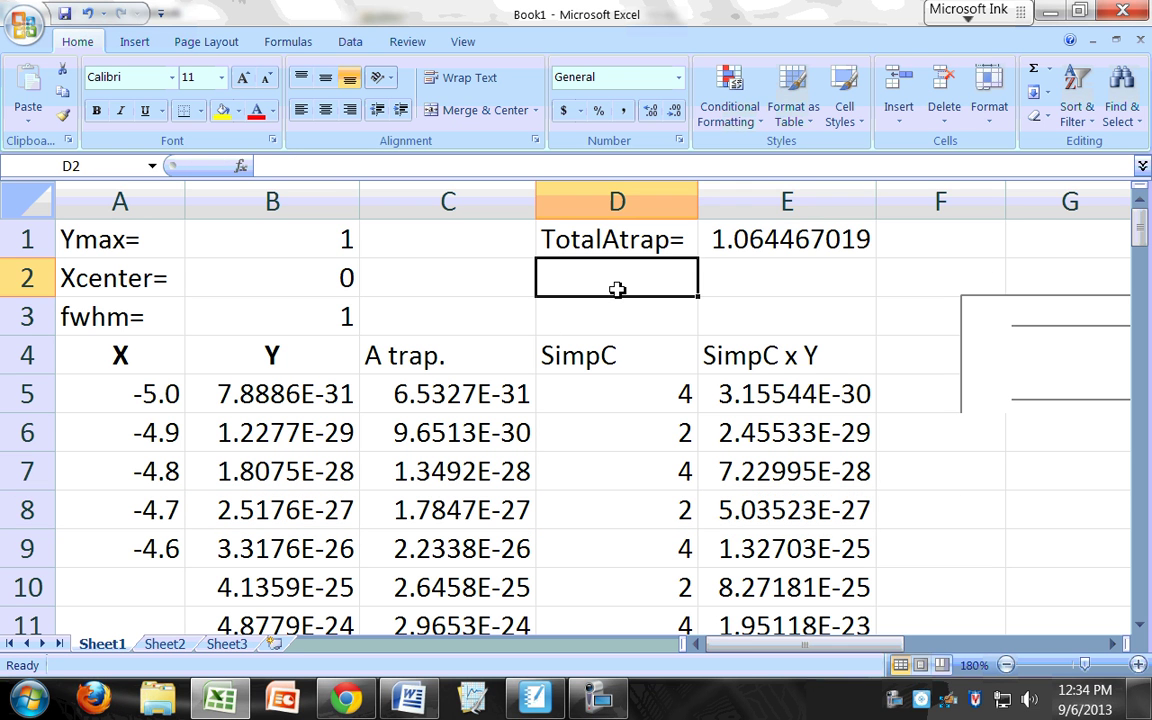
pyautogui.write('TotalA')
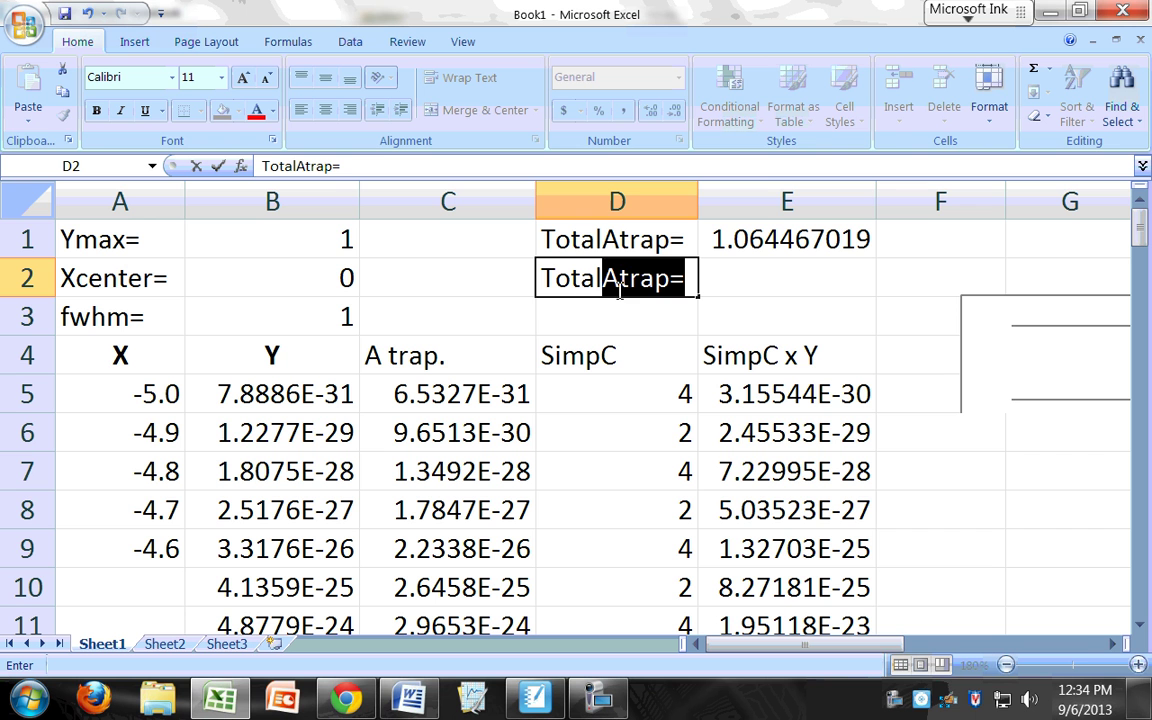
pyautogui.write('Simp')
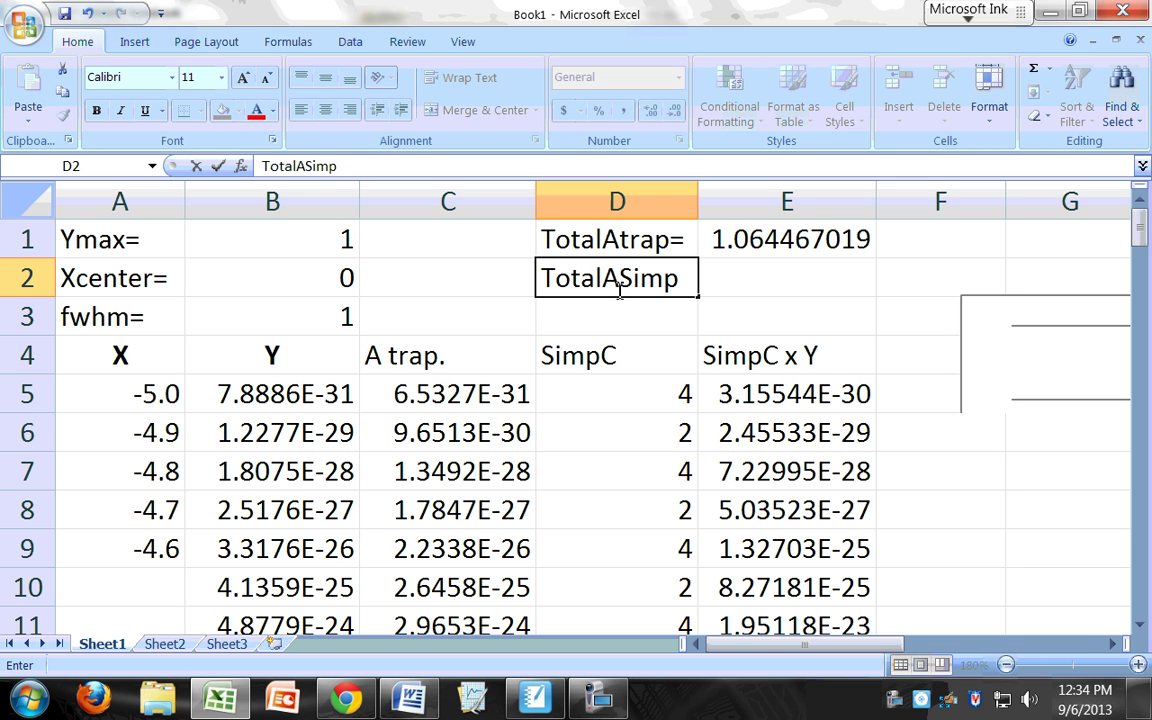
pyautogui.write('=')
pyautogui.press('Return')
# Step: Begin a formula in cell E2 that sums the SimpC x Y products over E5:E105
pyautogui.press('Up')
pyautogui.press('Right')
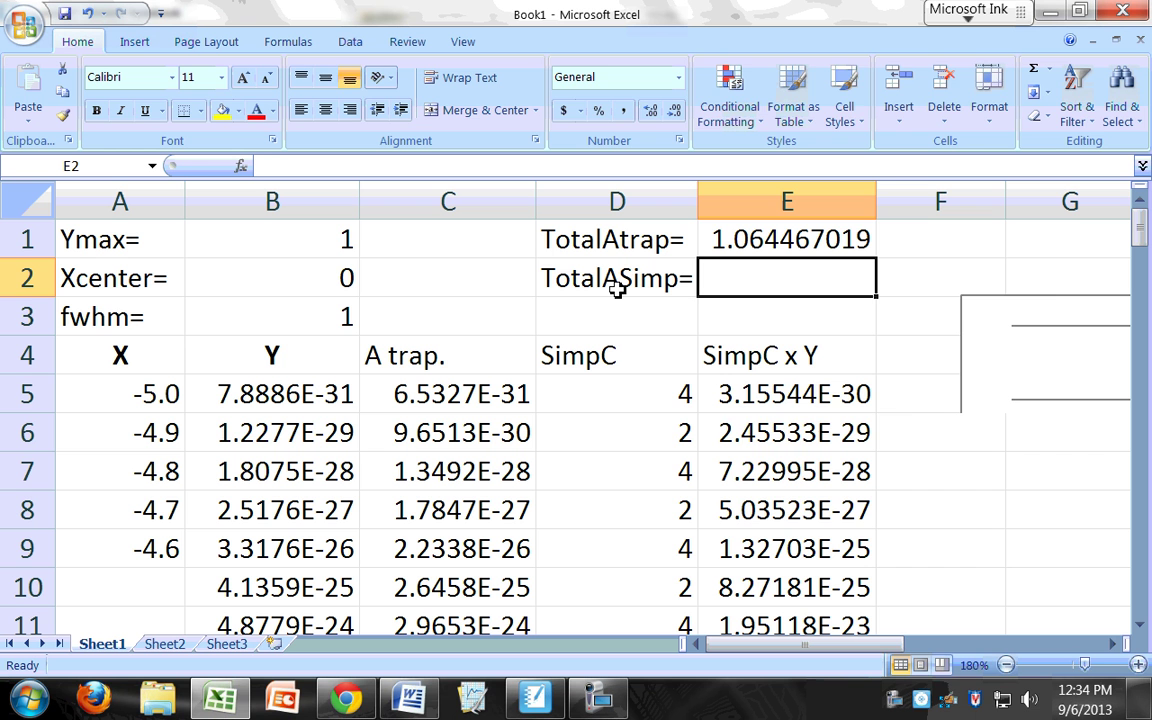
pyautogui.write('=SUM(')
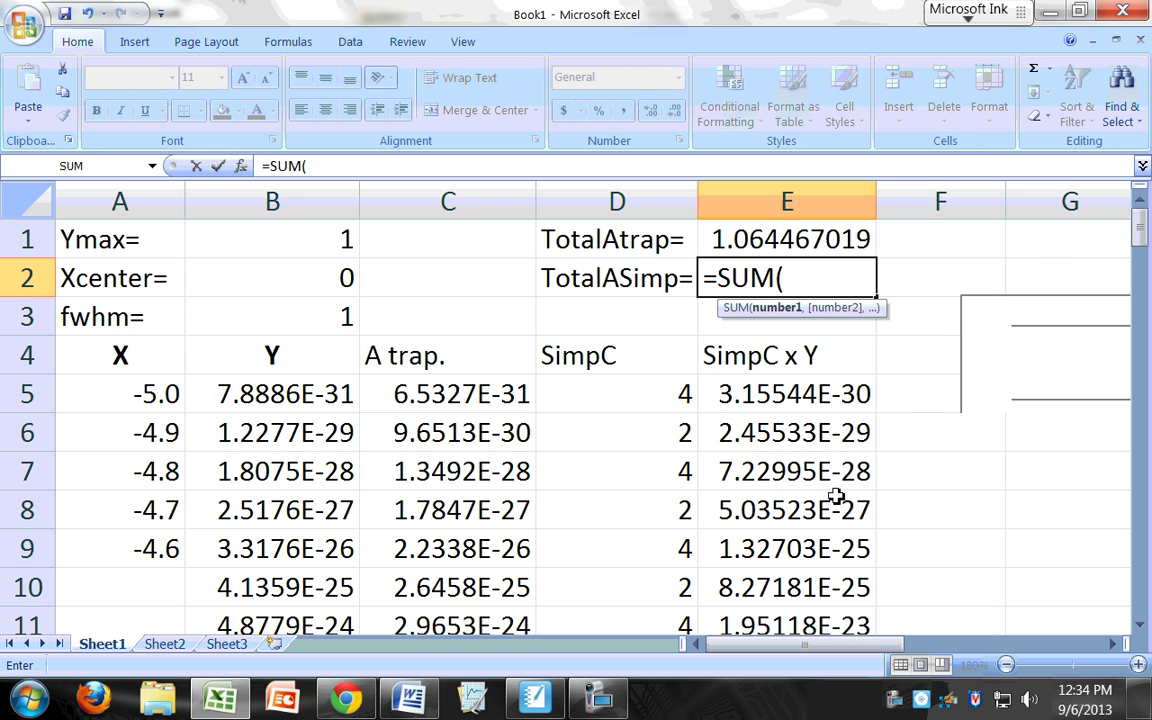
pyautogui.click(812, 398)
pyautogui.scroll(-20, 810, 453)
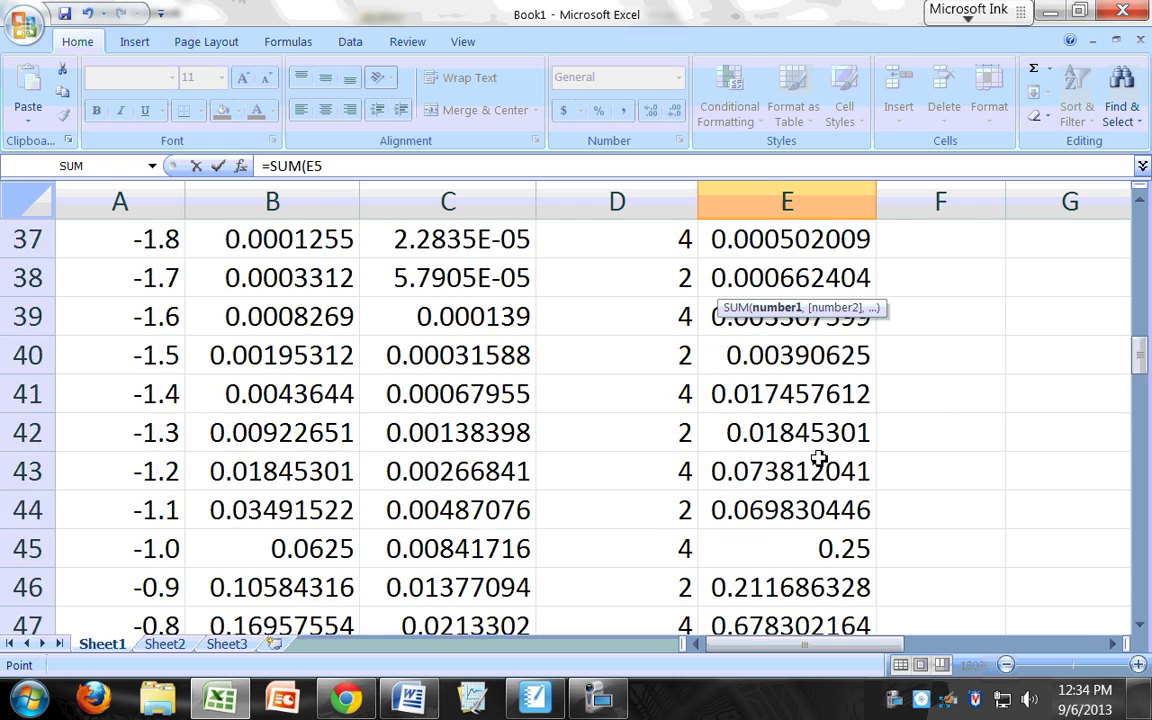
pyautogui.scroll(-8, 816, 450)
pyautogui.scroll(6, 795, 422)
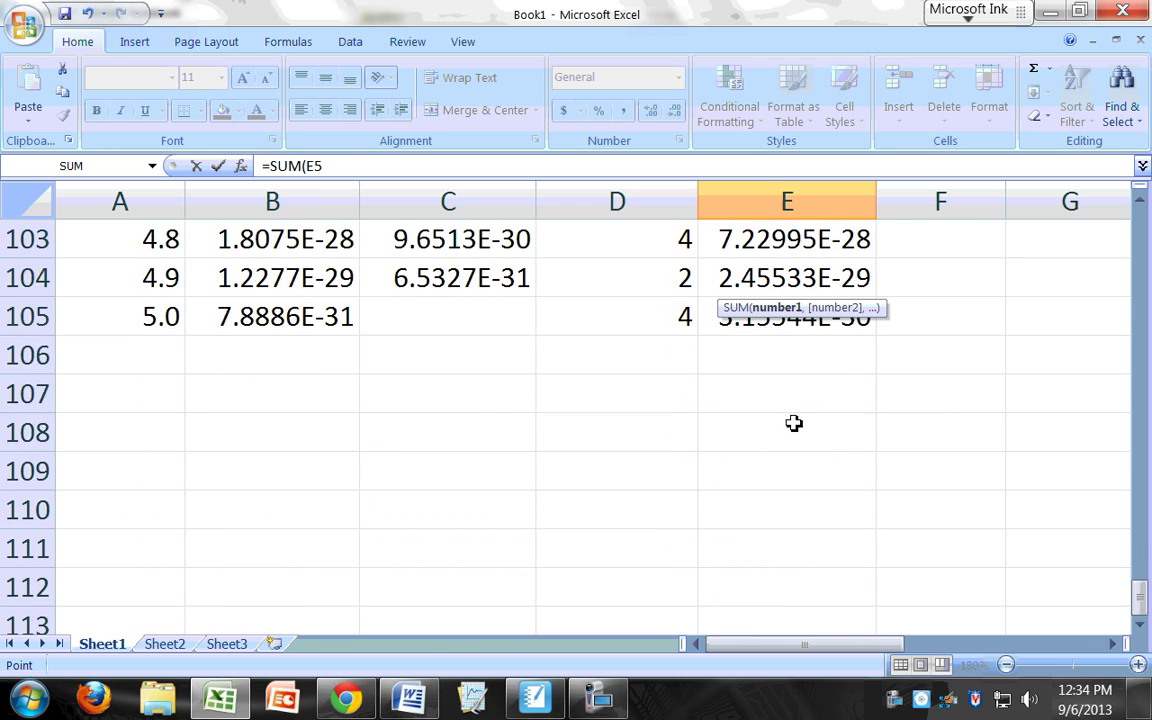
pyautogui.scroll(-2, 805, 500)
pyautogui.moveTo(764, 437); pyautogui.dragTo(808, 394)
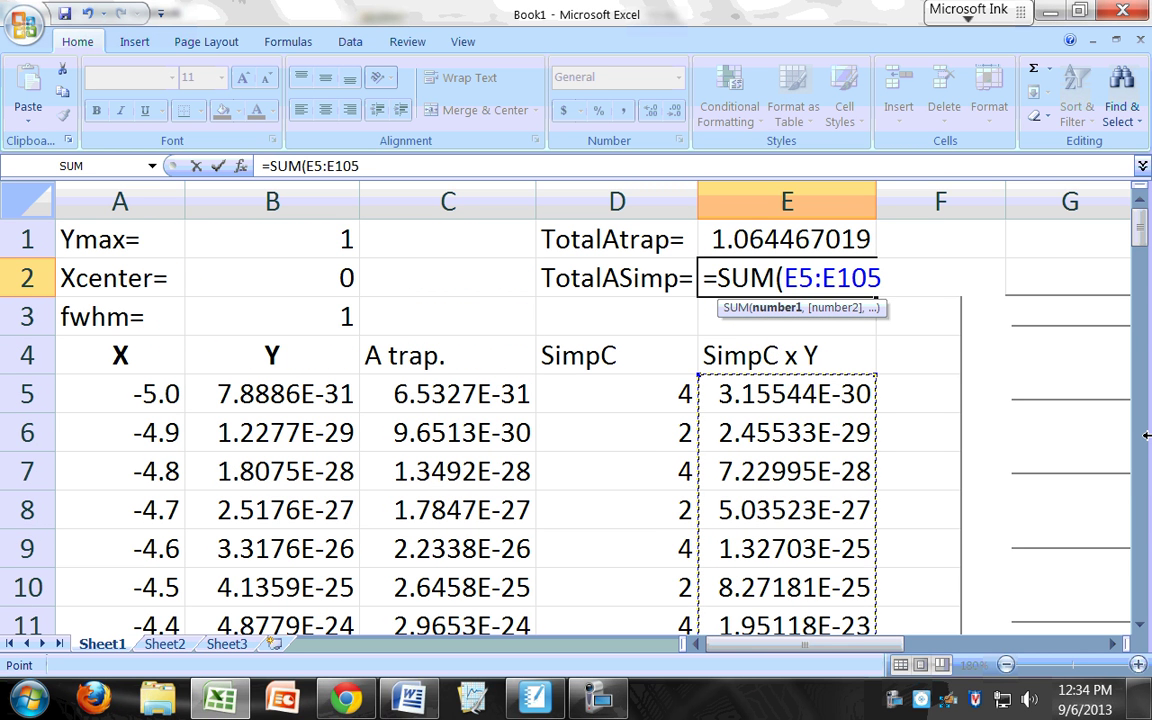
# Step: Complete the E2 formula by multiplying the sum by the X spacing over three, giving =SUM(E5:E105)*(A6-A5)/3
pyautogui.write(')*')
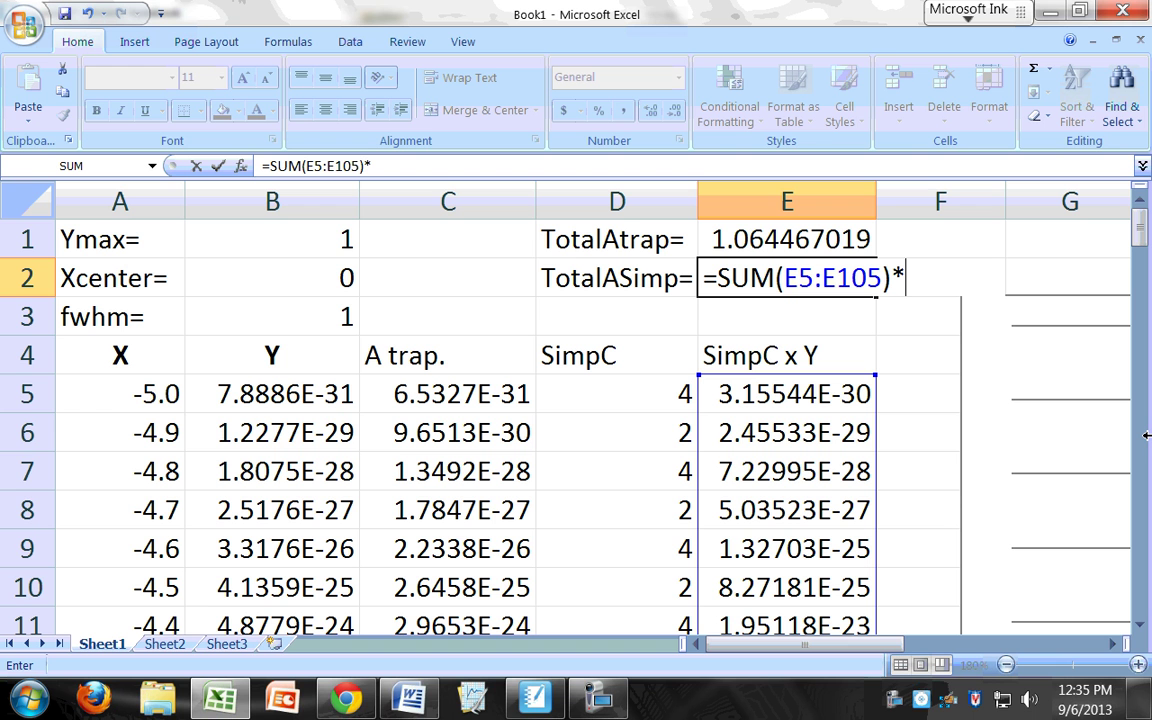
pyautogui.write('(')
pyautogui.click(125, 433)
pyautogui.write('-')
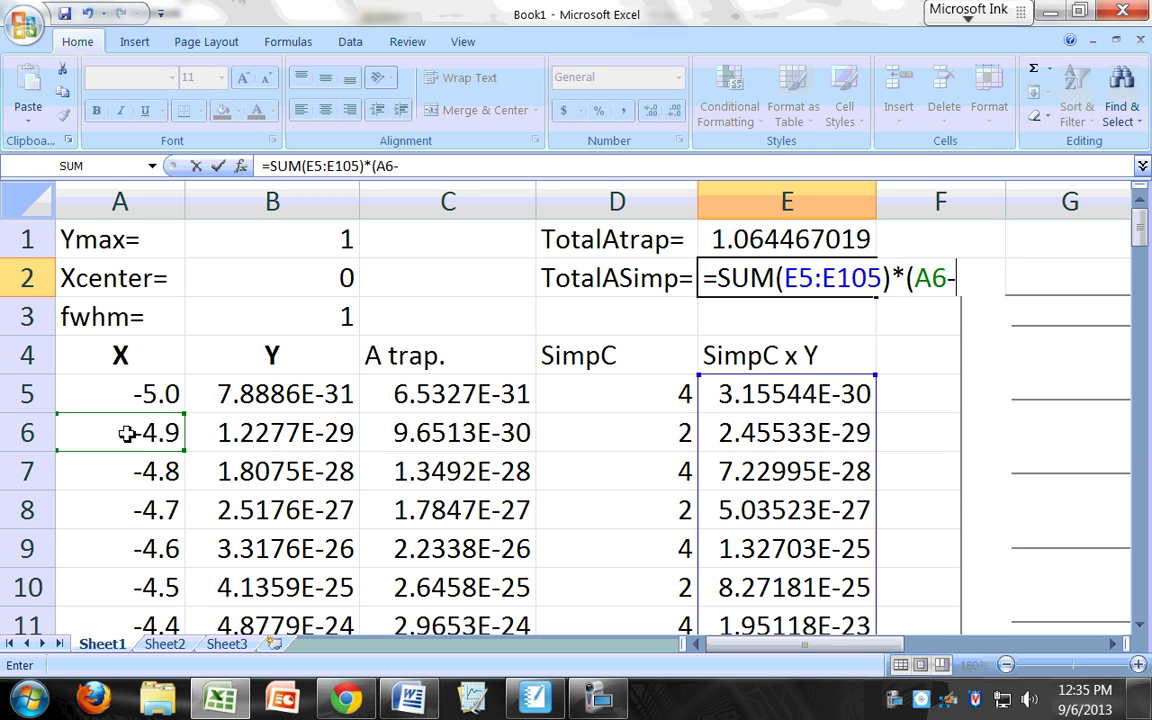
pyautogui.click(167, 394)
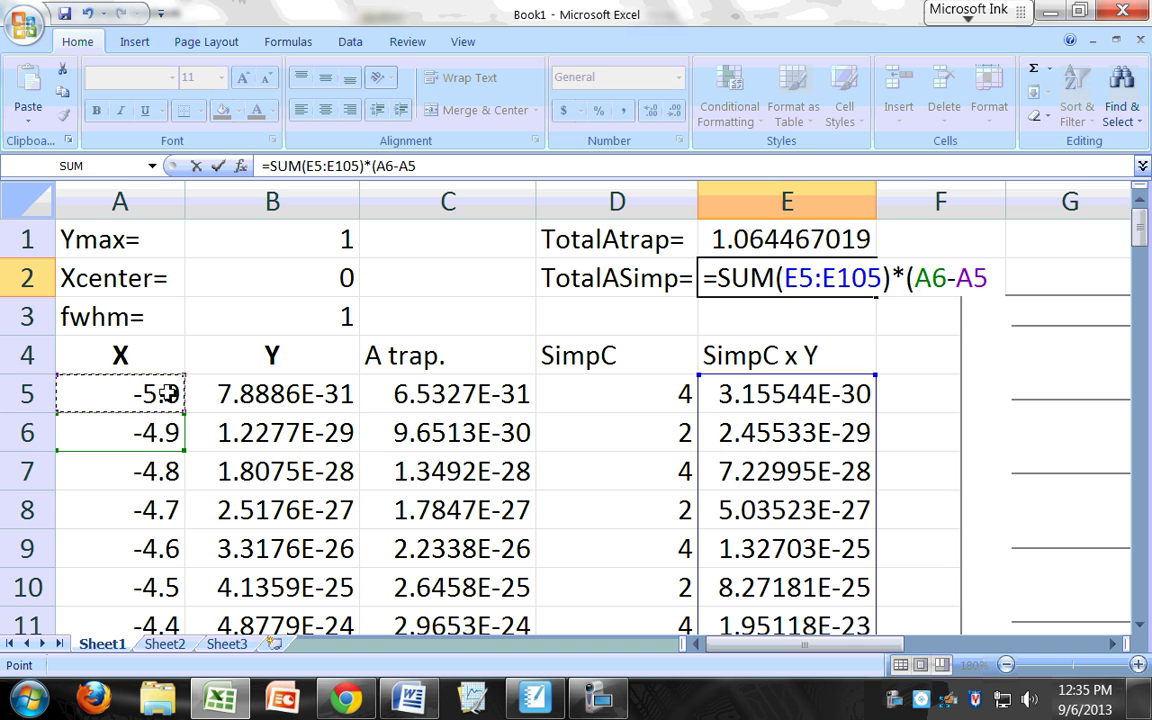
pyautogui.write(')')
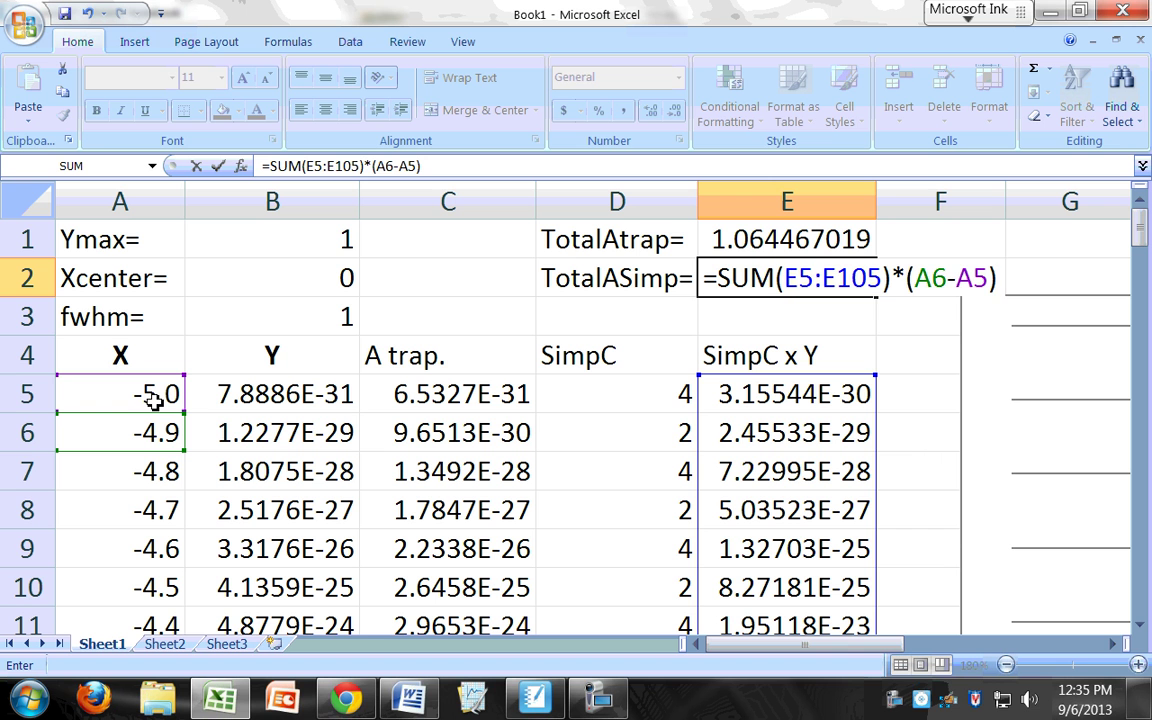
pyautogui.write('/3')
pyautogui.press('Return')
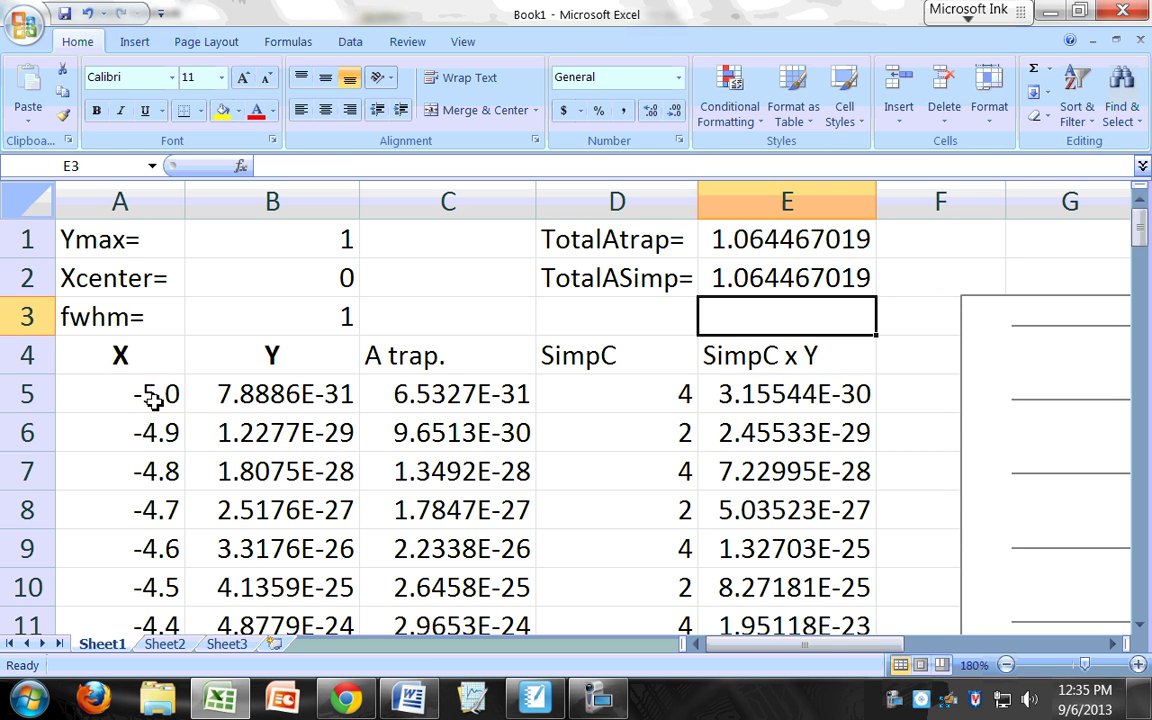
# Step: Inspect the TotalASimp formula in cell E2 and the ranges it references
pyautogui.press('Up')
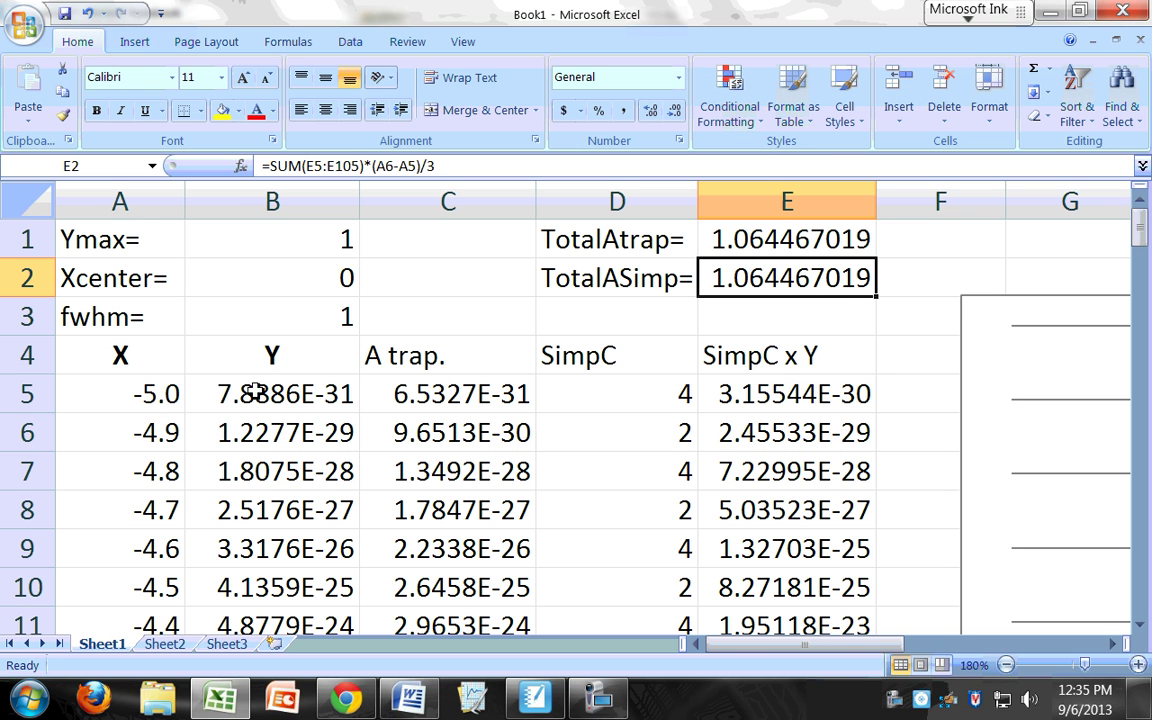
pyautogui.press('F2')
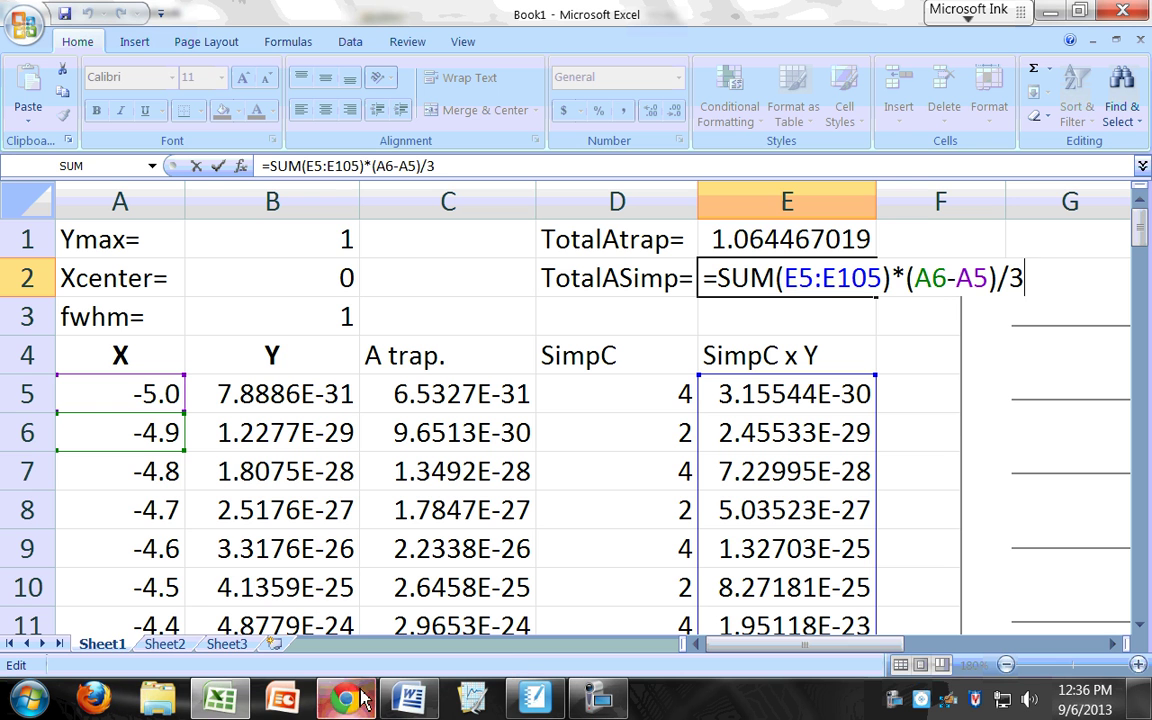
pyautogui.click(805, 512)
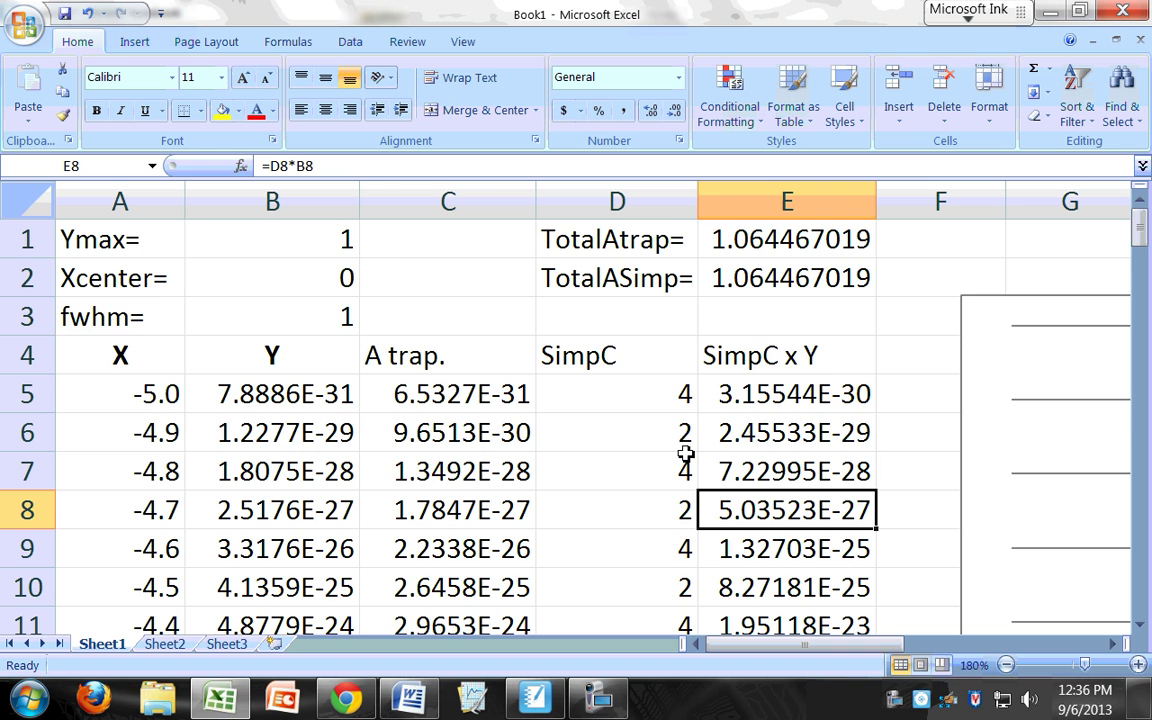
pyautogui.scroll(-2, 685, 455)
pyautogui.scroll(2, 685, 455)
# Step: Switch to the SMART Notebook worksheet and handwrite the integral ∫P(z)dz in red beside the Activity 5 normal distribution formula
pyautogui.click(535, 698)
pyautogui.scroll(-1, 465, 562)
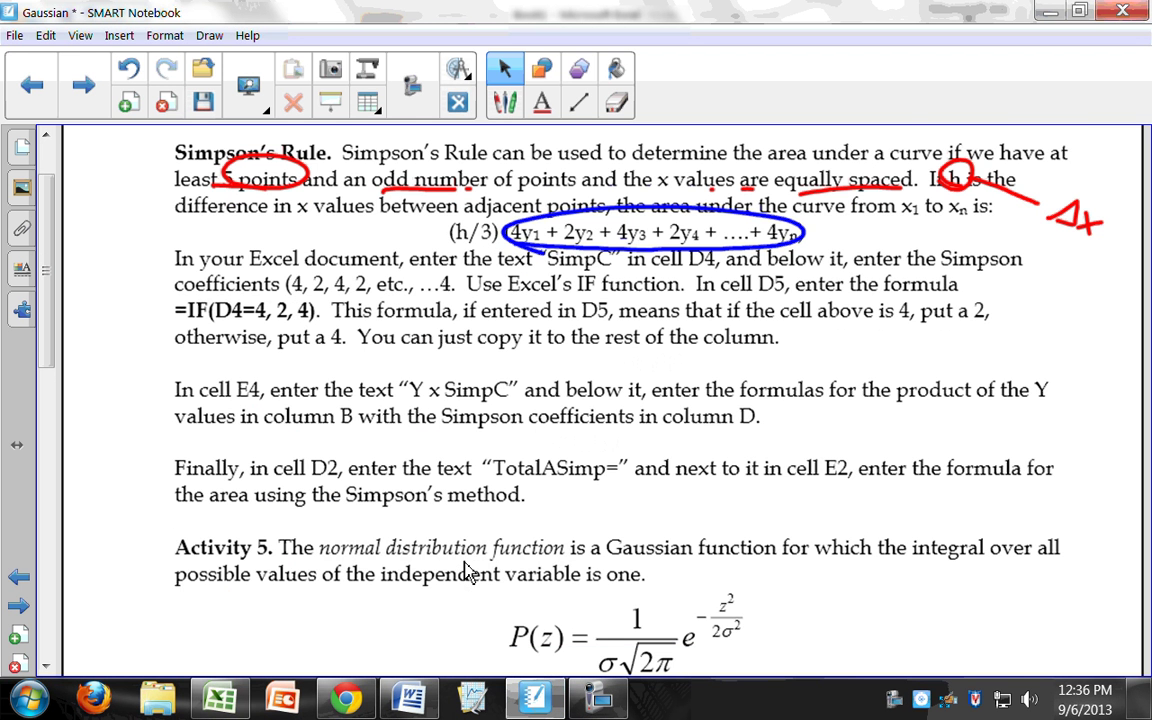
pyautogui.scroll(-6, 465, 570)
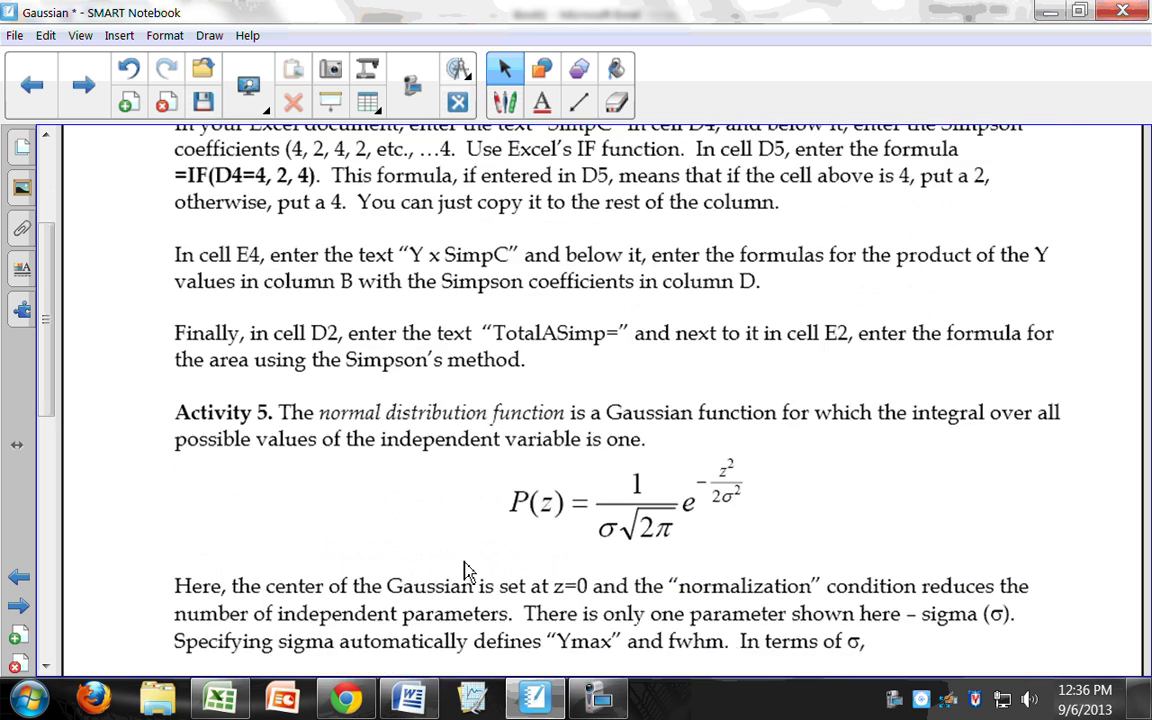
pyautogui.scroll(-2, 465, 570)
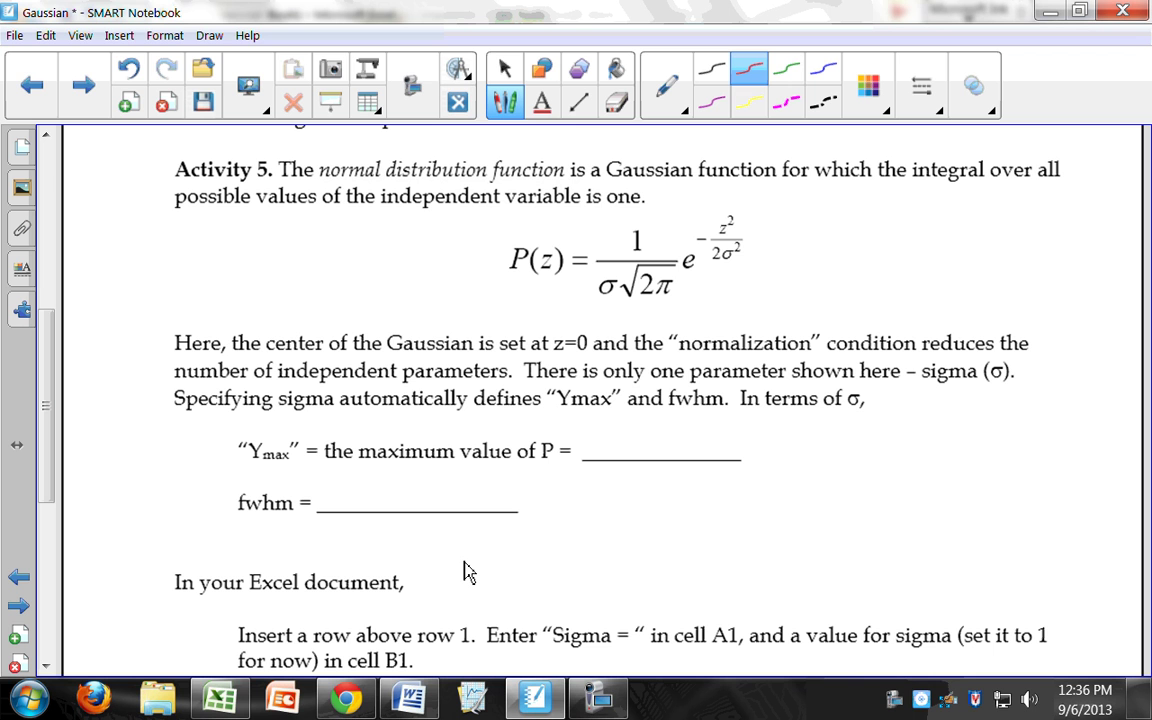
pyautogui.moveTo(866, 208); pyautogui.dragTo(816, 295)
pyautogui.moveTo(868, 232)
pyautogui.mouseDown()
pyautogui.moveTo(866, 270)
pyautogui.moveTo(888, 252)
pyautogui.mouseUp()
pyautogui.moveTo(904, 236)
pyautogui.mouseDown()
pyautogui.moveTo(900, 268)
pyautogui.moveTo(930, 270)
pyautogui.mouseUp()
pyautogui.moveTo(940, 262); pyautogui.dragTo(991, 268)
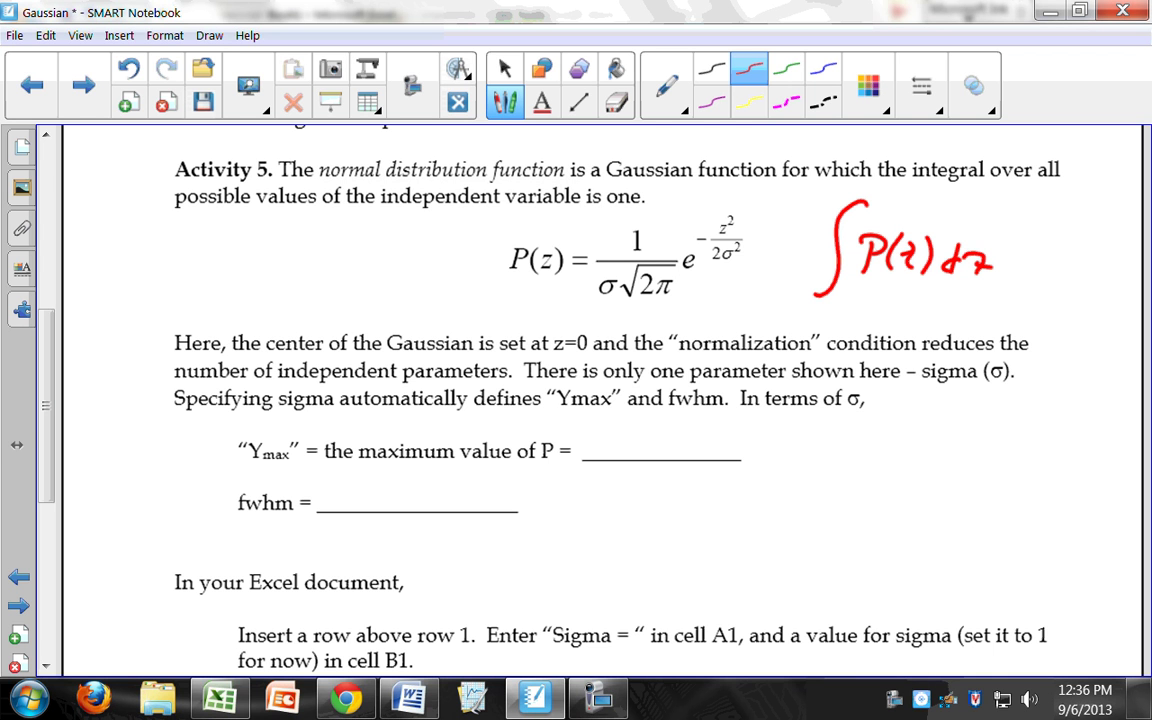
# Step: Add the limits −∞ and ∞ to the handwritten integral and set it equal to 1
pyautogui.click(890, 298)
pyautogui.moveTo(835, 303); pyautogui.dragTo(893, 304)
pyautogui.moveTo(880, 204); pyautogui.dragTo(906, 204)
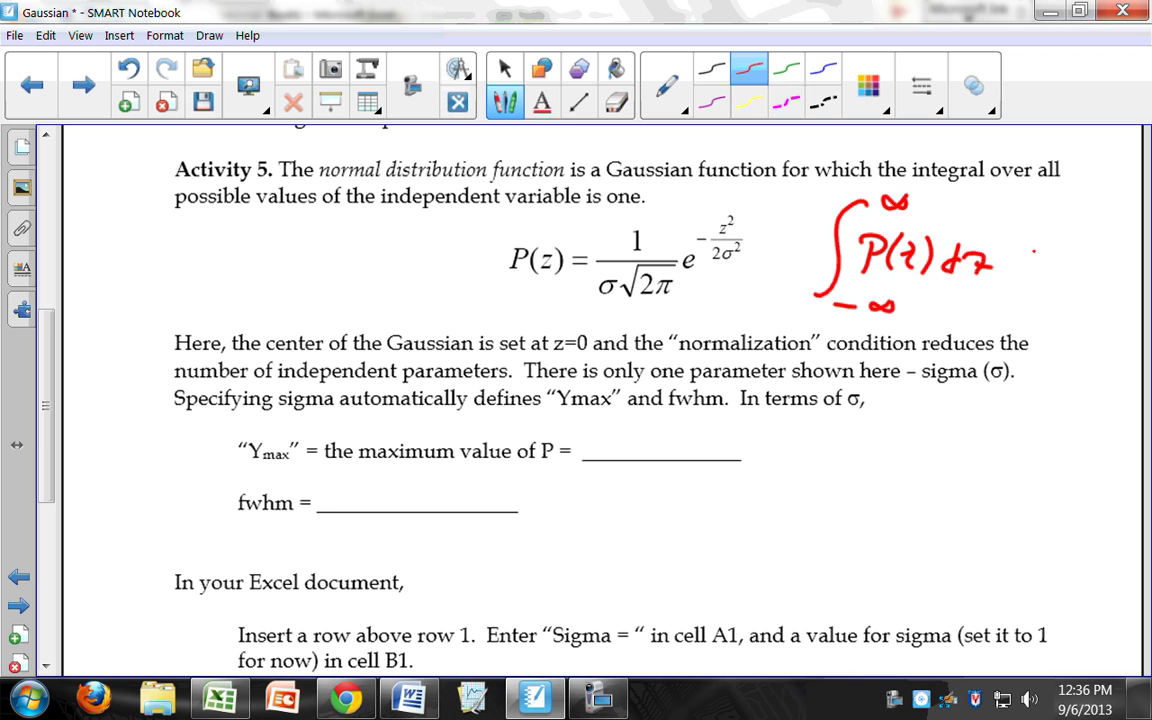
pyautogui.moveTo(1024, 252); pyautogui.dragTo(1044, 250)
pyautogui.moveTo(1026, 263); pyautogui.dragTo(1046, 261)
pyautogui.moveTo(1073, 245); pyautogui.dragTo(1067, 286)
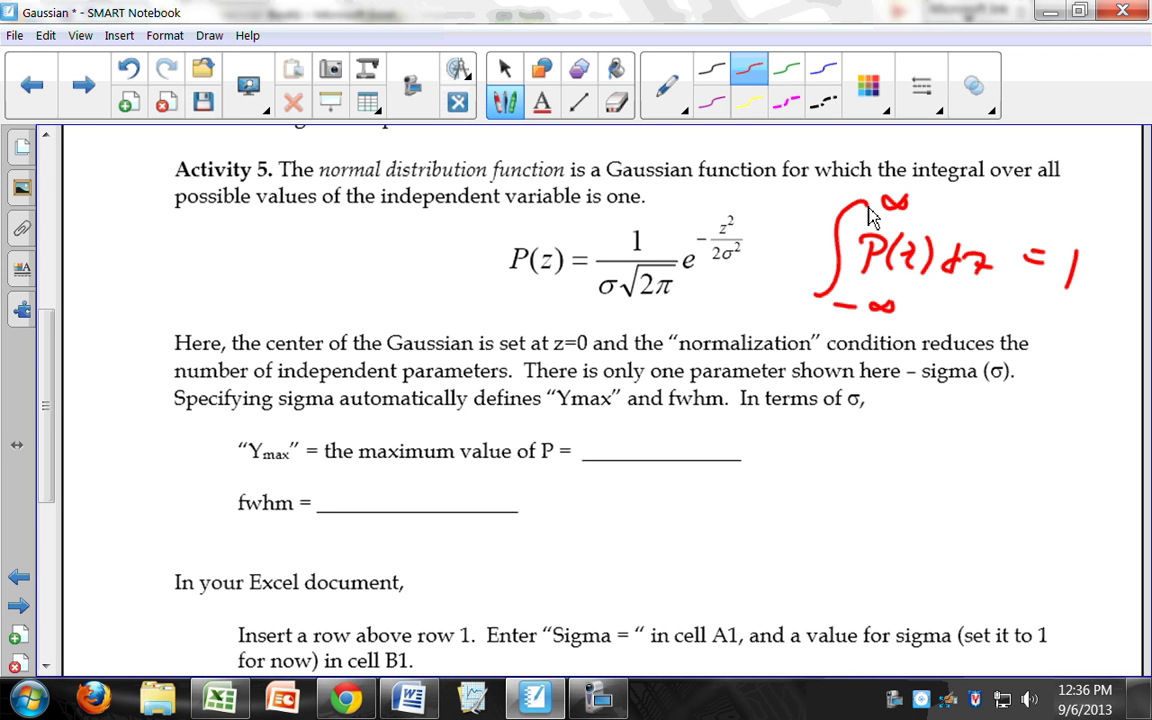
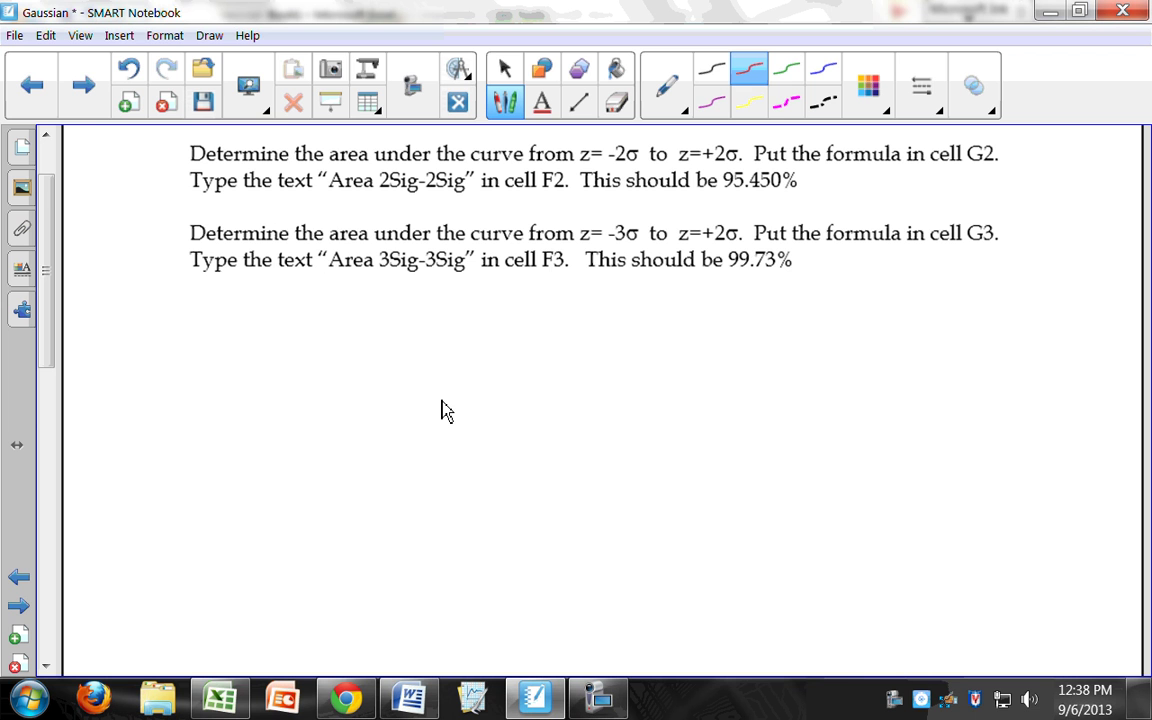
# Step: Go to the post-lab report page and review its Activity 1 and Activity 2 questions
pyautogui.scroll(-3, 442, 406)
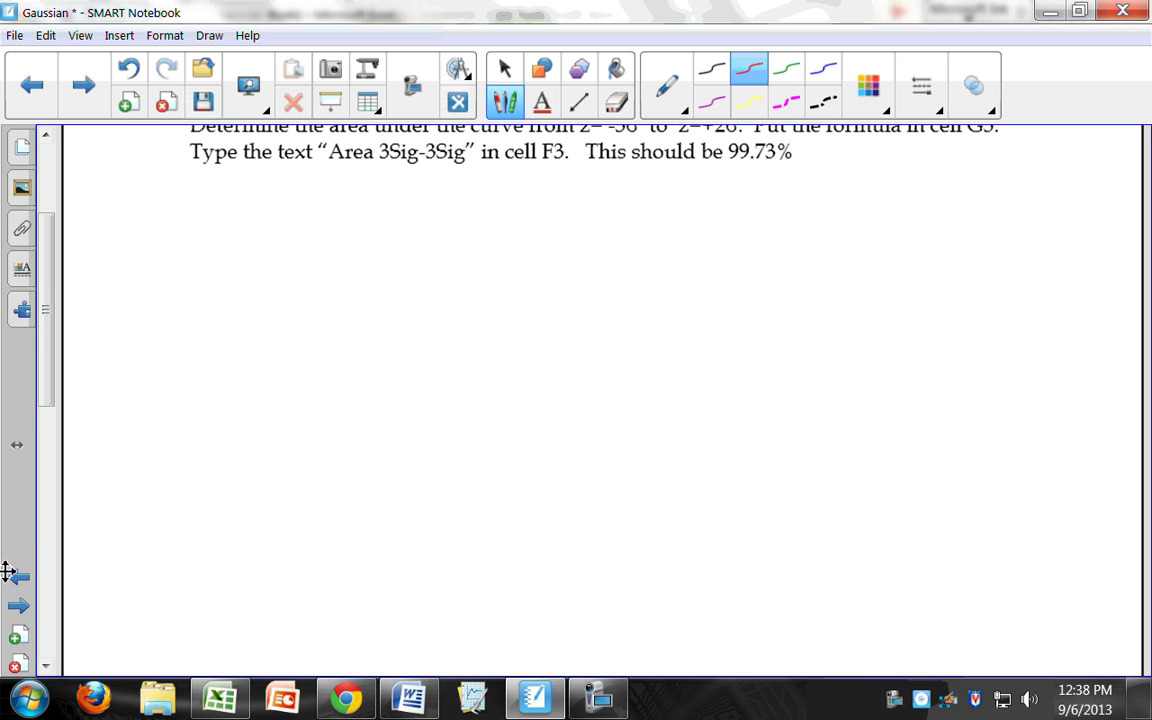
pyautogui.click(22, 606)
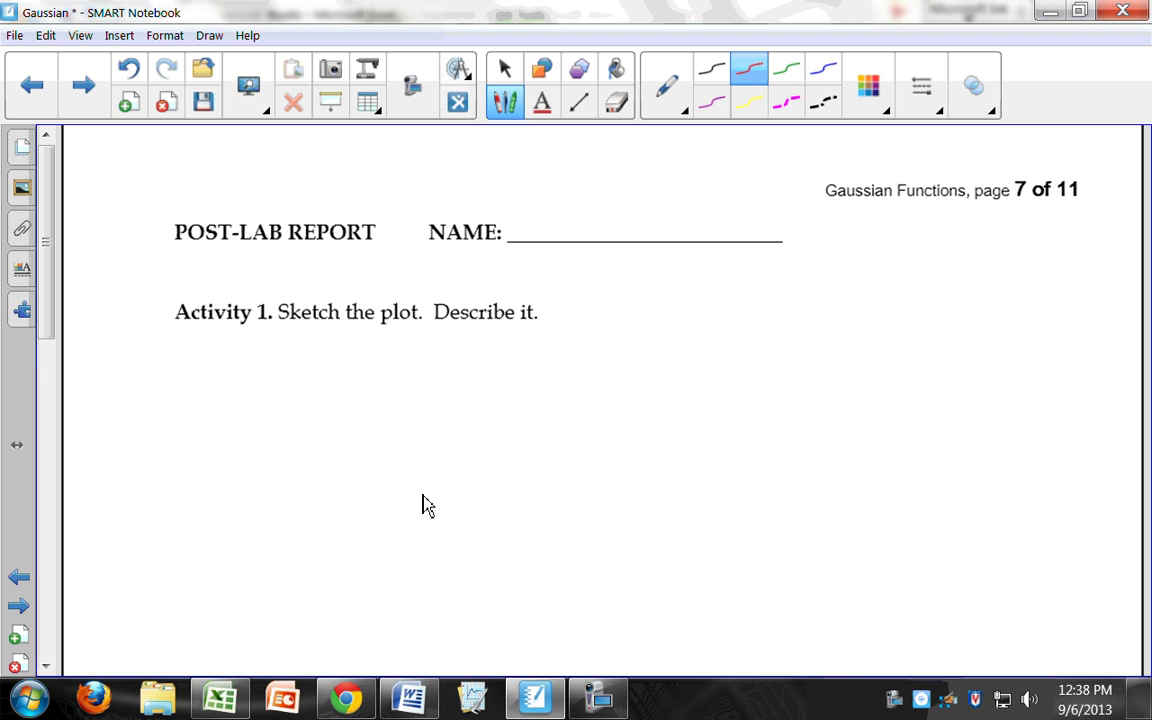
pyautogui.scroll(-3, 422, 505)
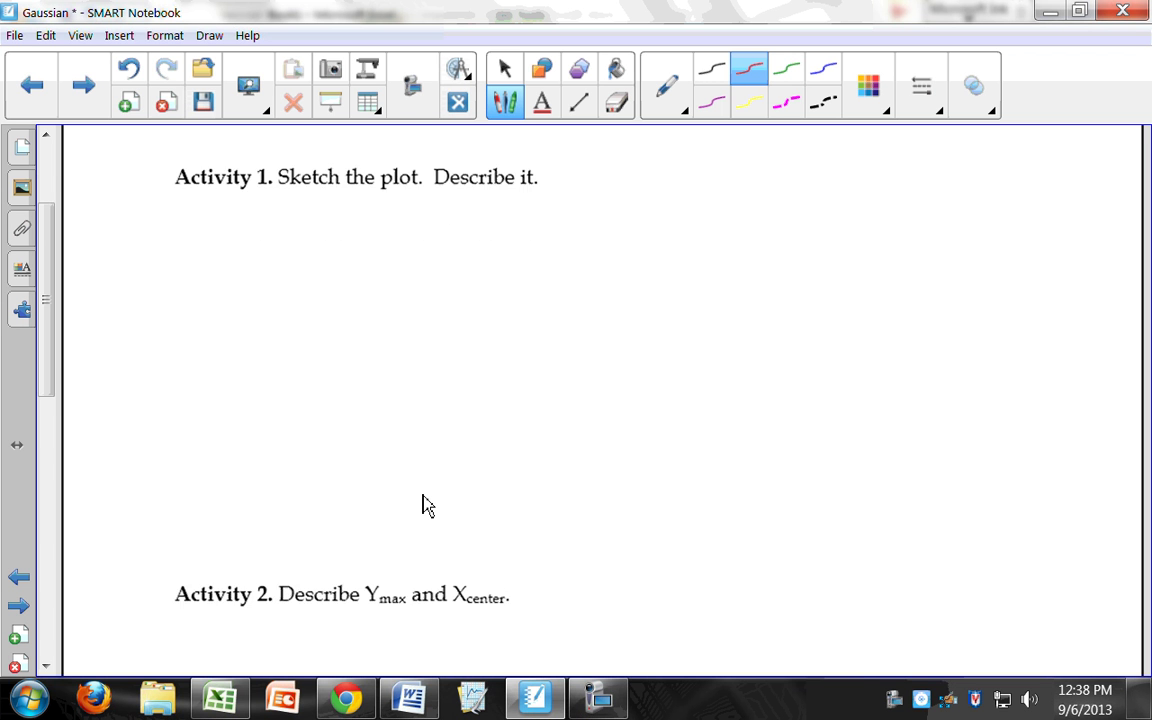
# Step: Return to the Excel workbook and copy the Gaussian chart to the clipboard
pyautogui.click(530, 696)
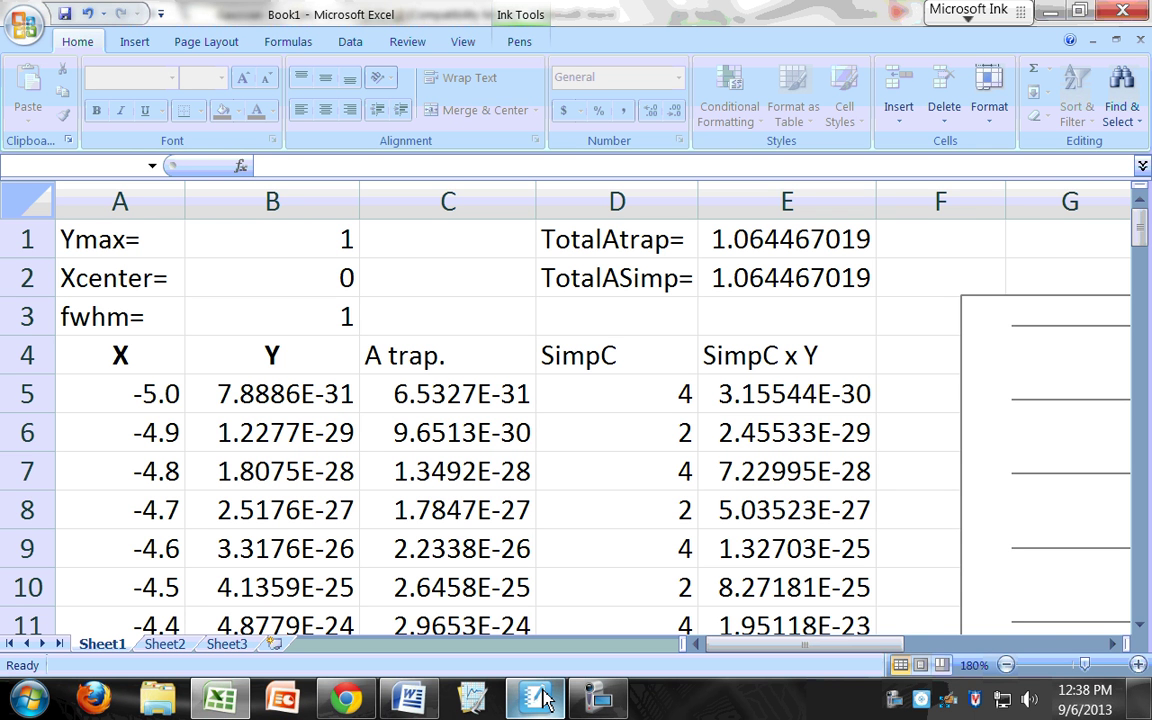
pyautogui.click(990, 397)
pyautogui.rightClick(888, 358)
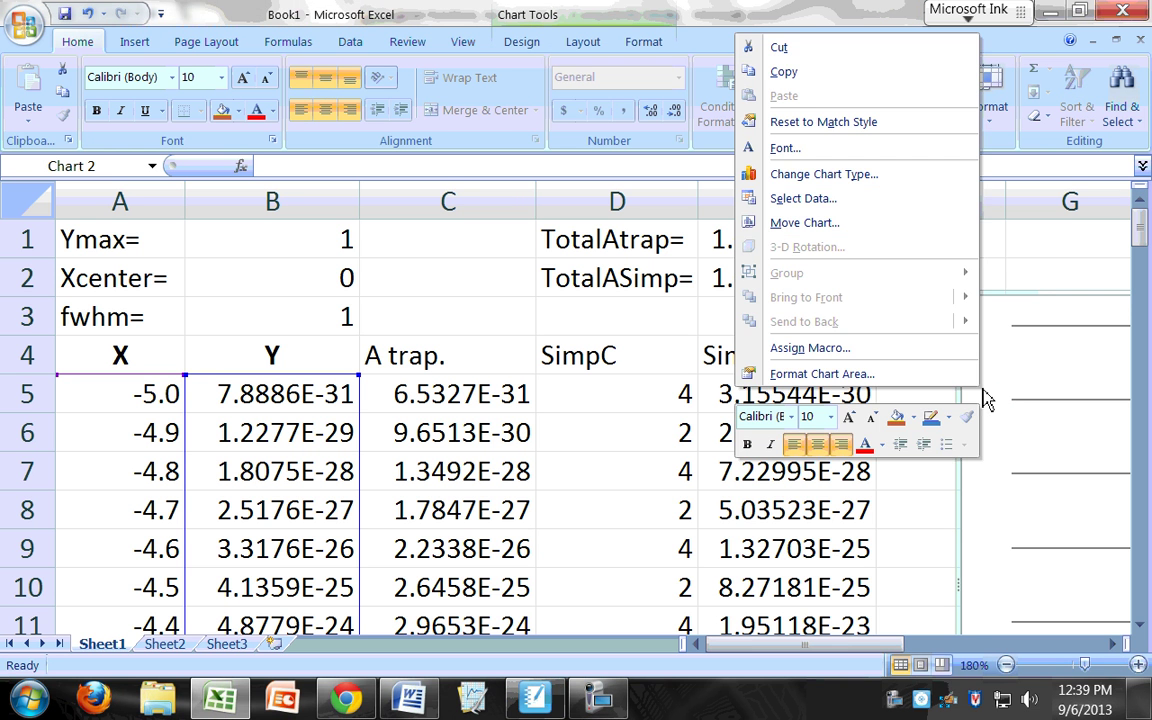
pyautogui.click(804, 84)
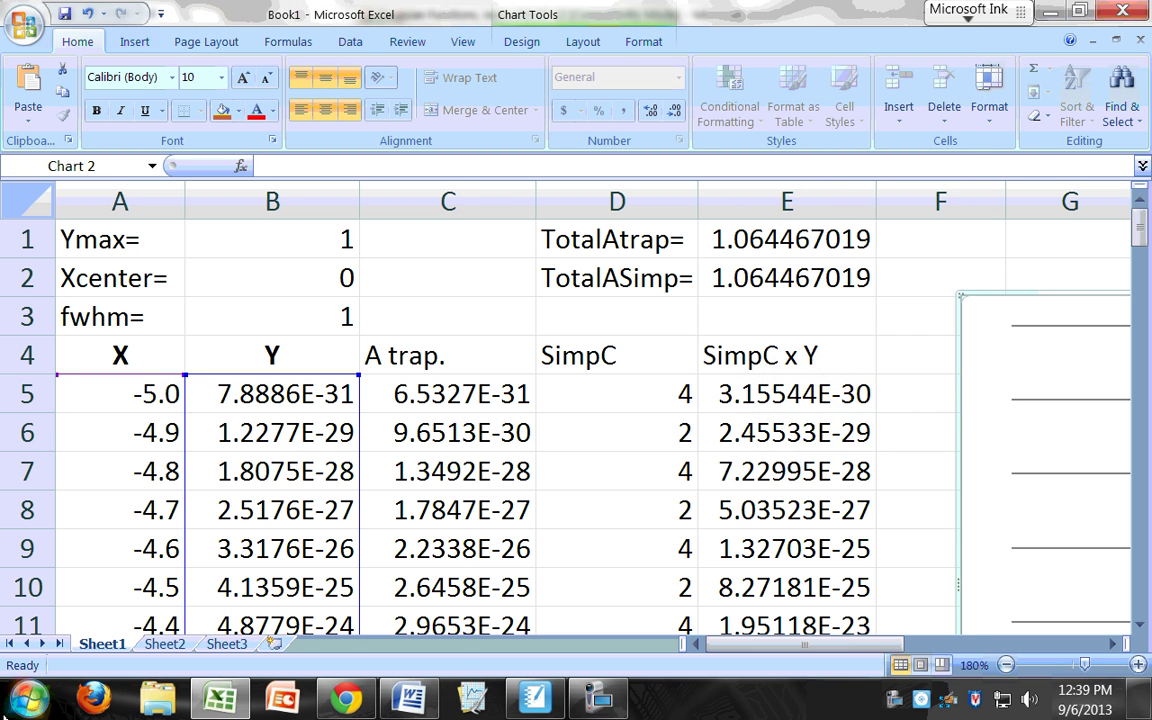
# Step: Launch Paint from the Windows Accessories and paste the copied chart onto the blank canvas
pyautogui.click(30, 698)
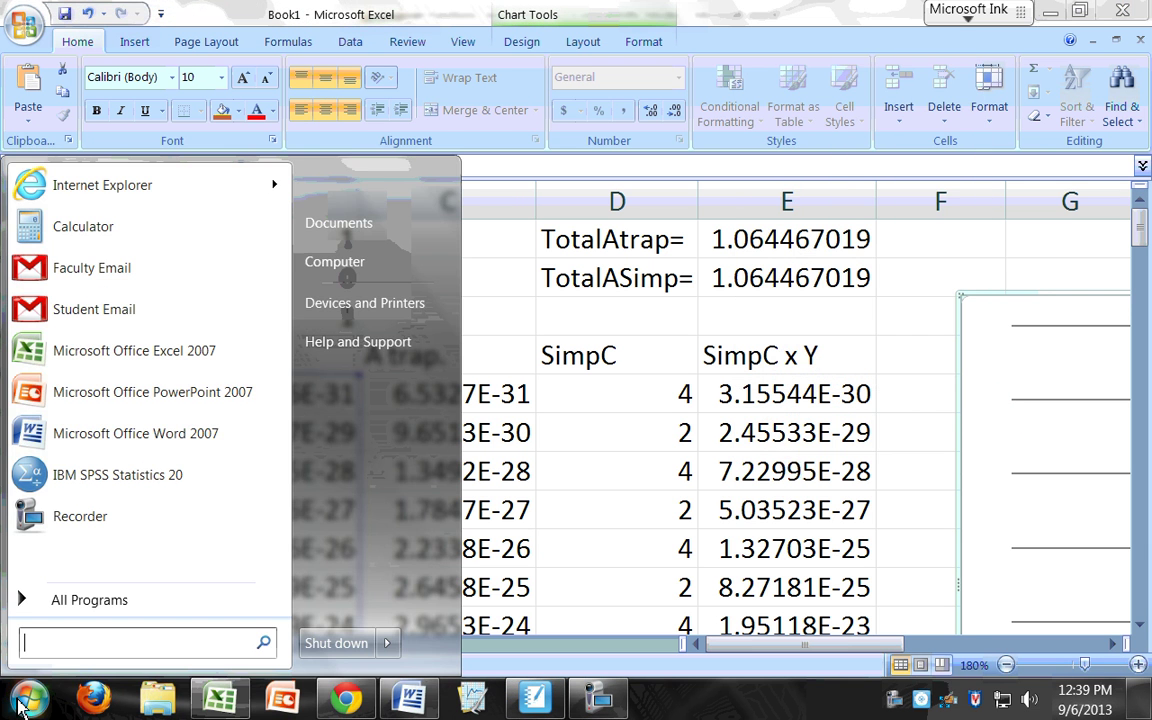
pyautogui.click(120, 604)
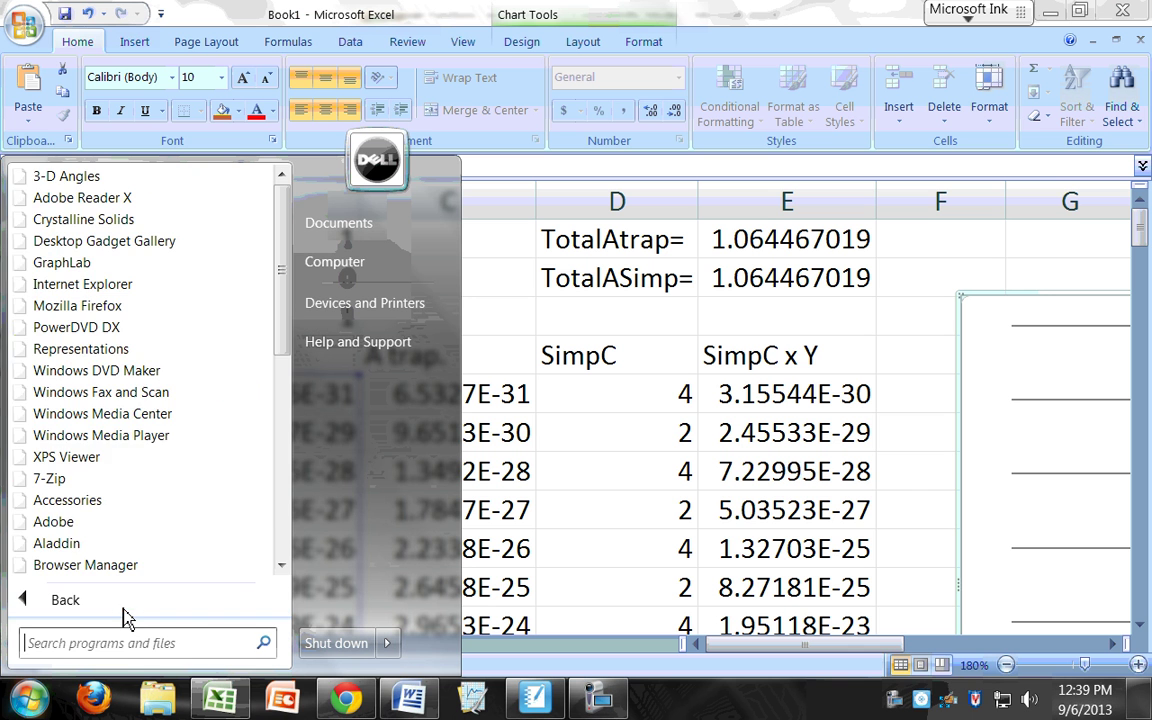
pyautogui.click(100, 521)
pyautogui.click(100, 457)
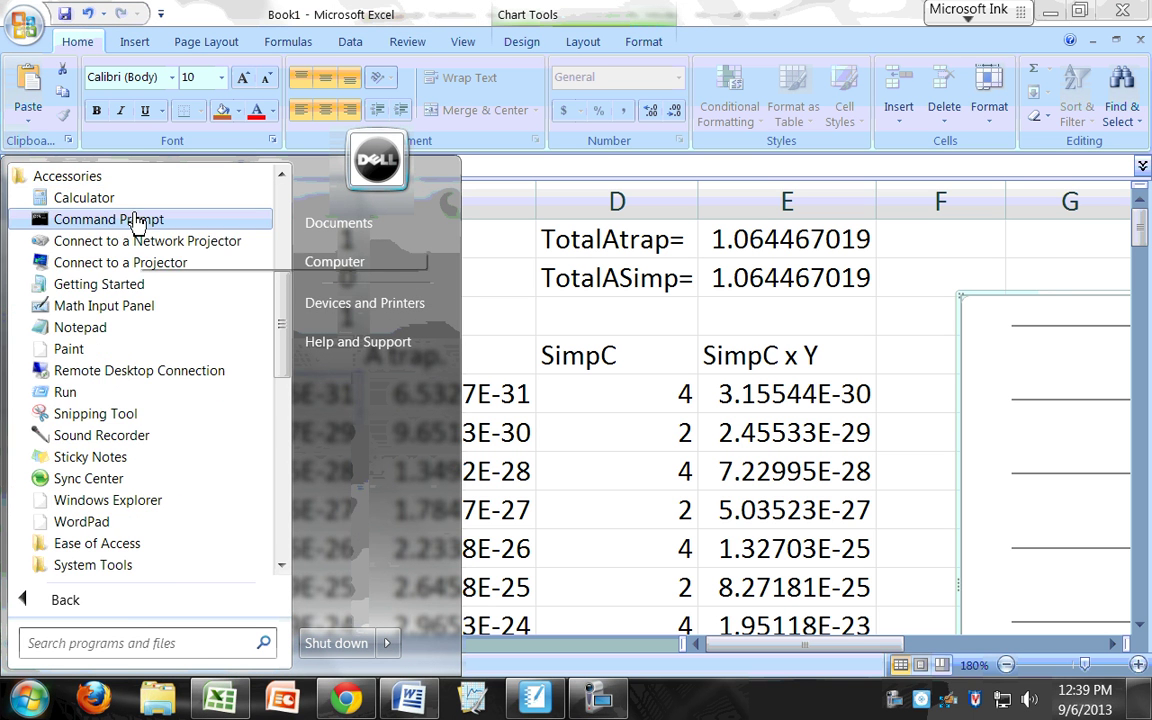
pyautogui.moveTo(284, 309); pyautogui.dragTo(284, 321)
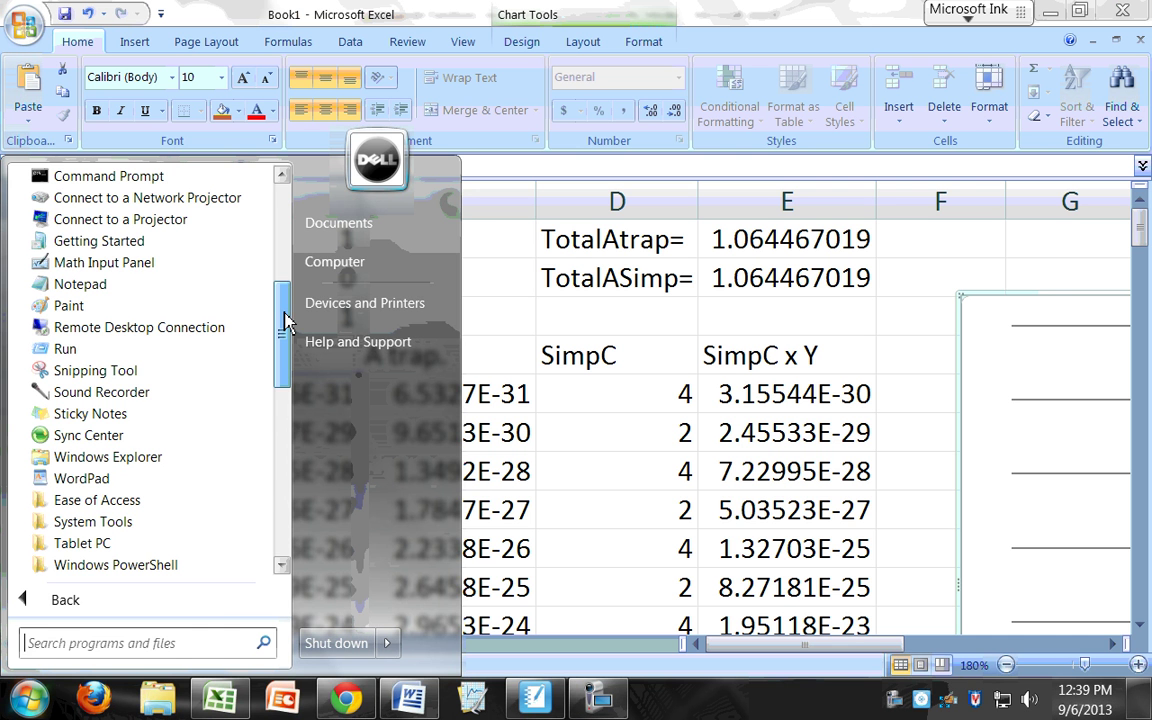
pyautogui.click(75, 305)
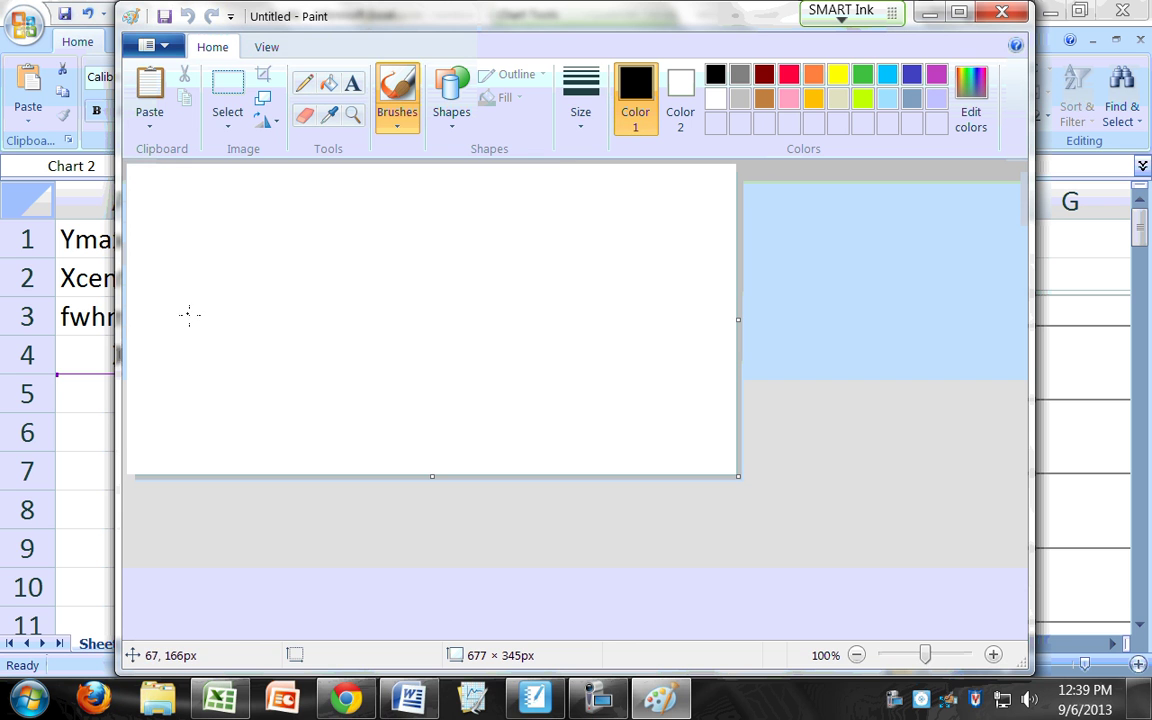
pyautogui.hotkey('ctrl', 'v')
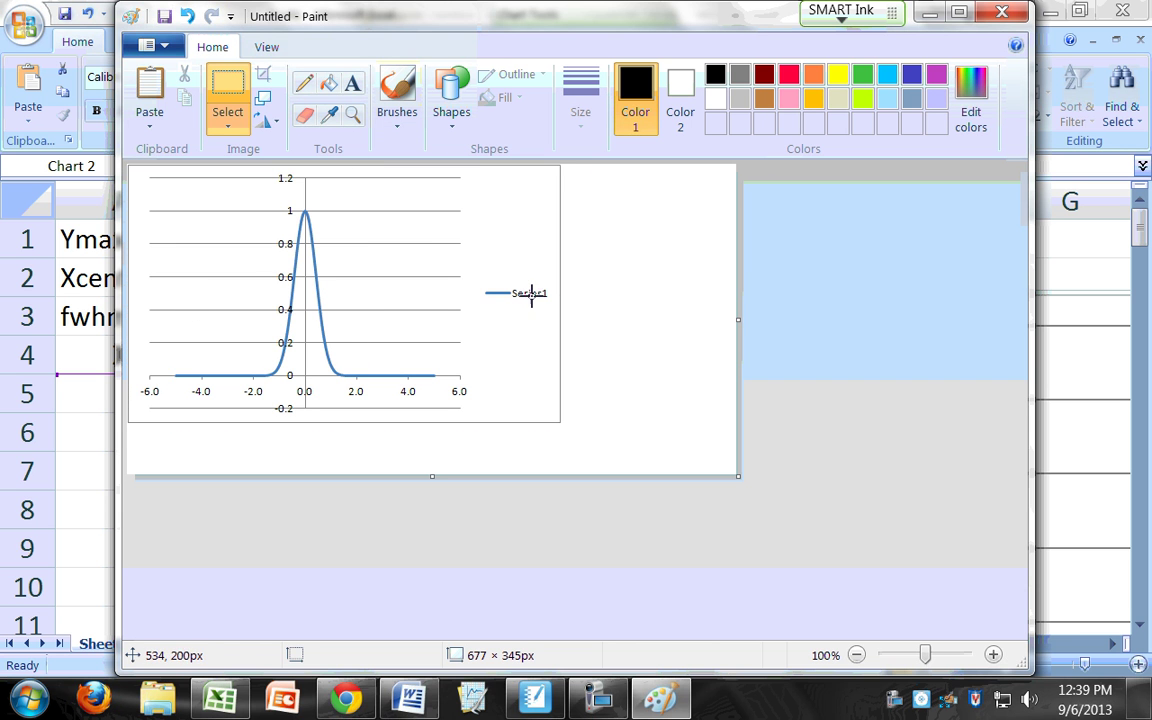
# Step: Draw a freehand black pencil arrow pointing at the peak of the curve from the blank area beside it
pyautogui.click(227, 100)
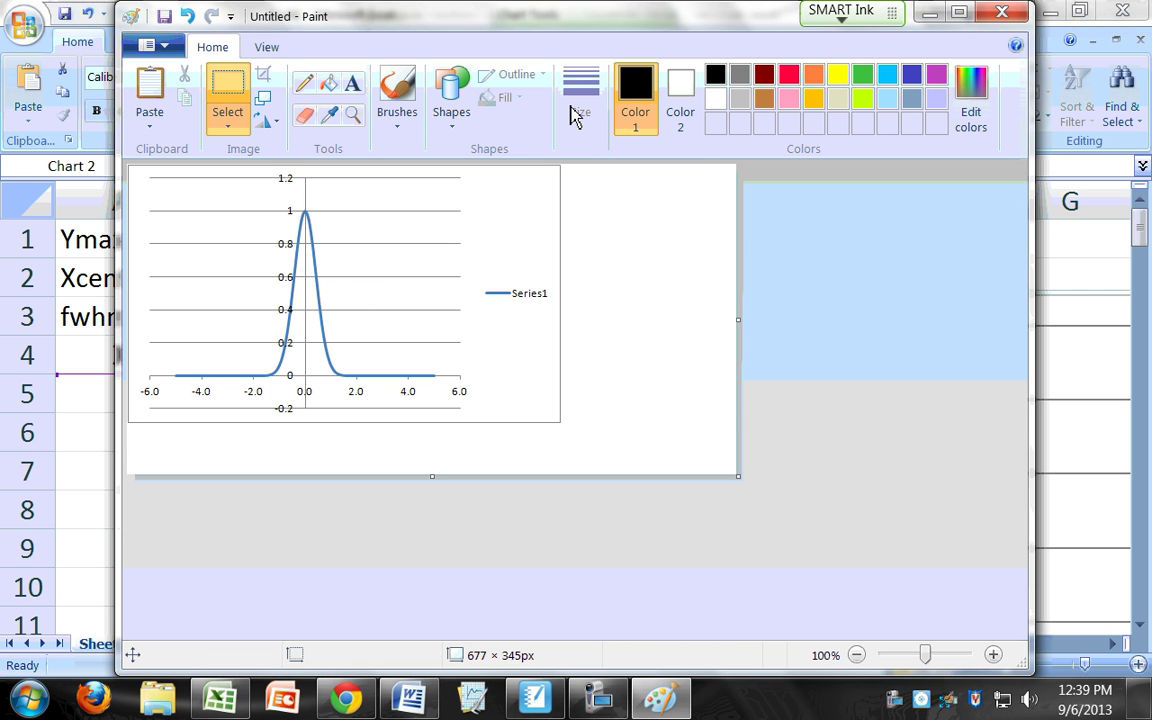
pyautogui.click(352, 83)
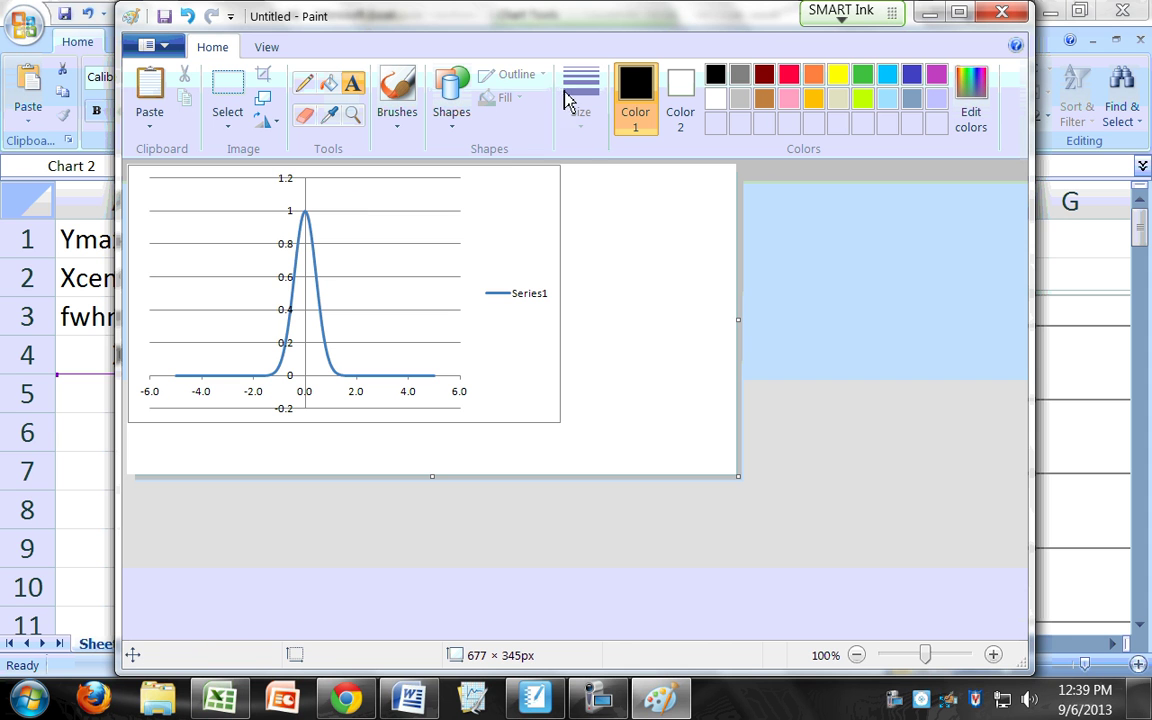
pyautogui.click(305, 84)
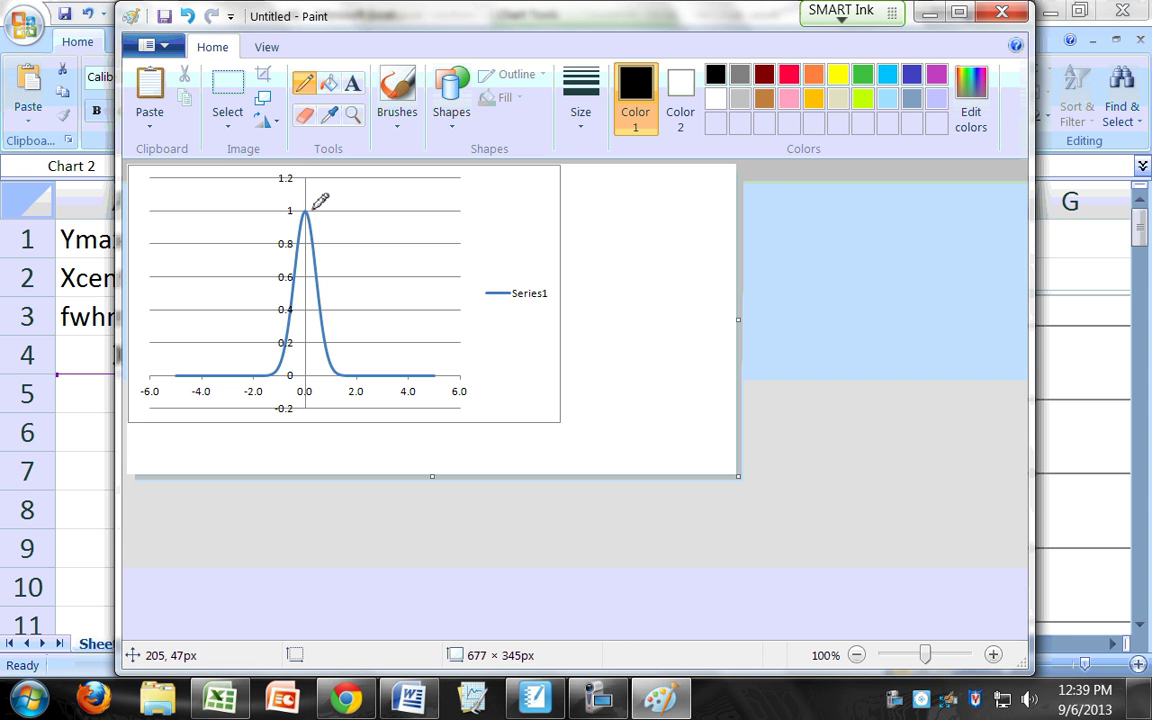
pyautogui.moveTo(312, 207); pyautogui.dragTo(522, 197)
pyautogui.moveTo(314, 208); pyautogui.dragTo(345, 196)
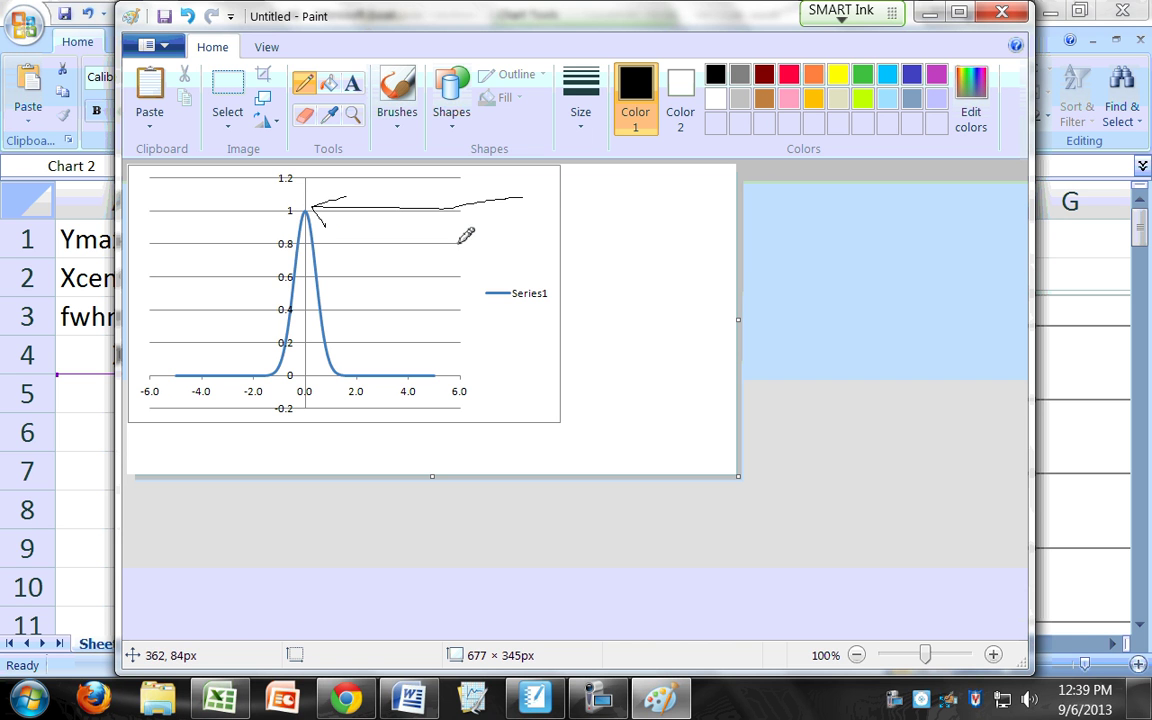
# Step: Add the text label "whatever" at the tail end of the arrow
pyautogui.click(353, 83)
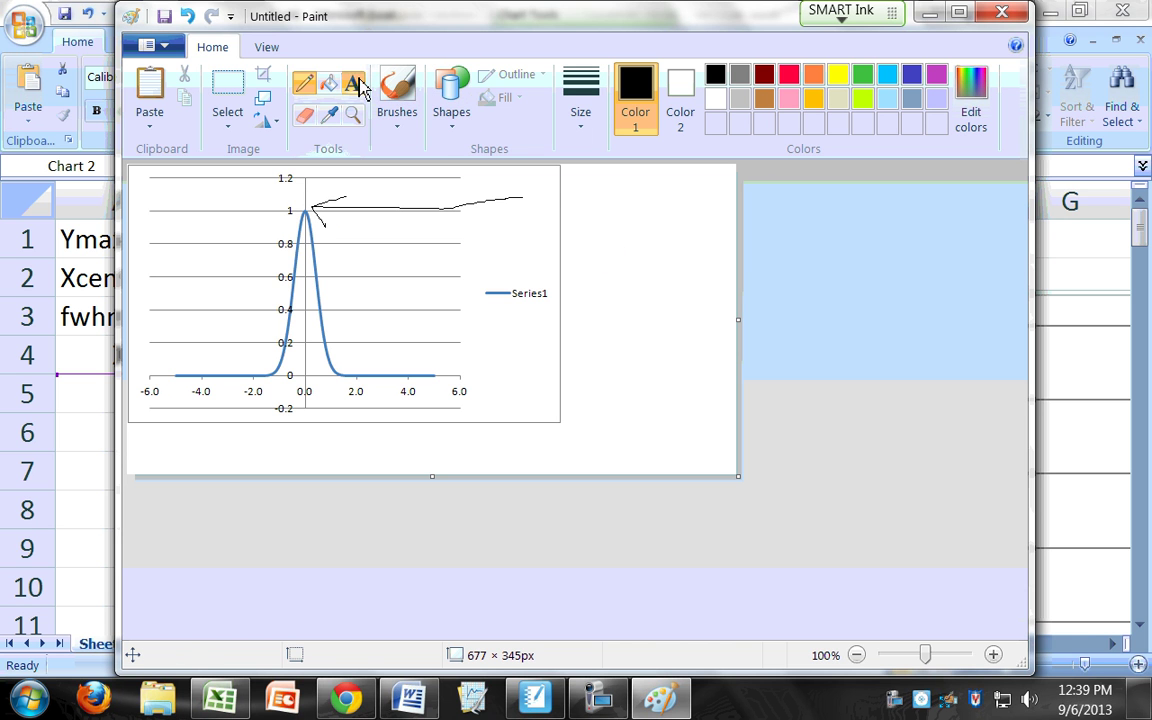
pyautogui.click(533, 198)
pyautogui.write('hat')
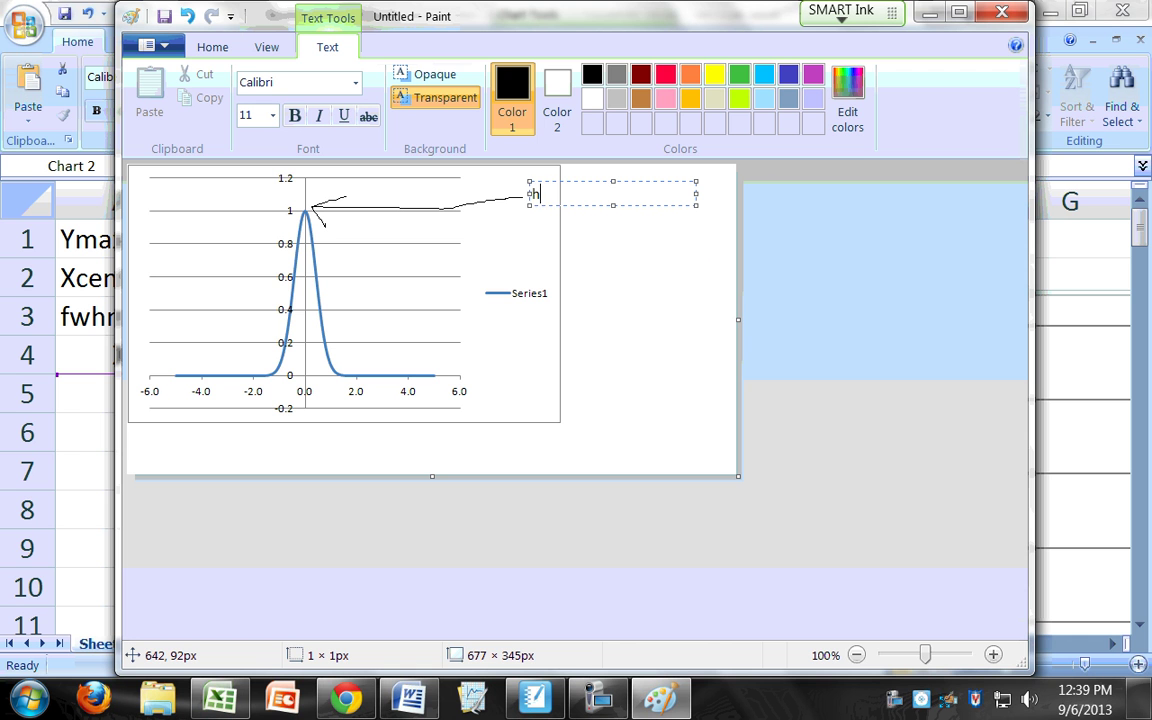
pyautogui.press('BackSpace')
pyautogui.press('BackSpace')
pyautogui.press('BackSpace')
pyautogui.write('whatever')
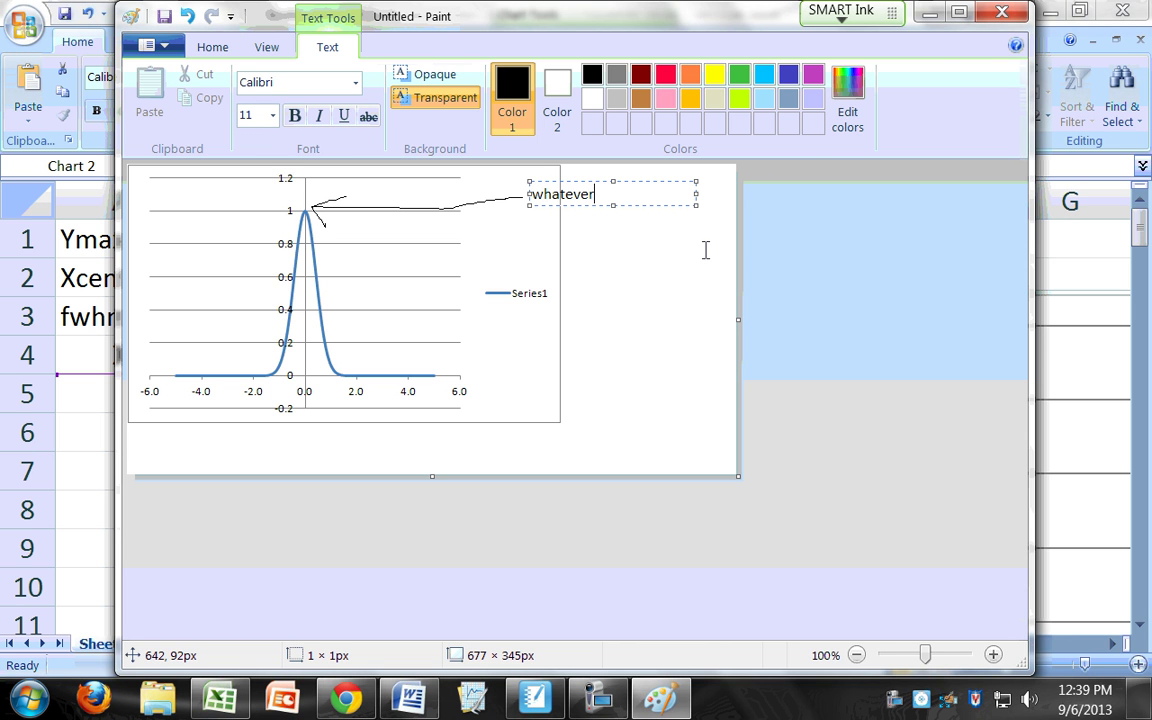
pyautogui.click(660, 331)
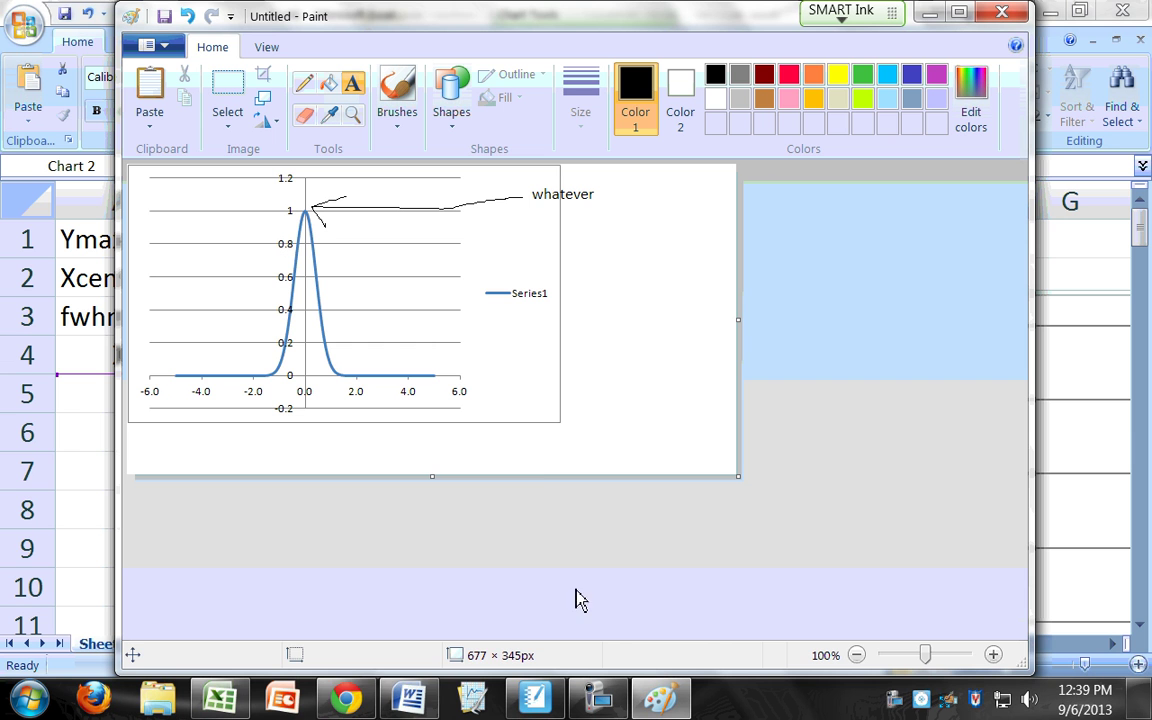
# Step: Close Paint without saving the annotated chart
pyautogui.moveTo(409, 698)
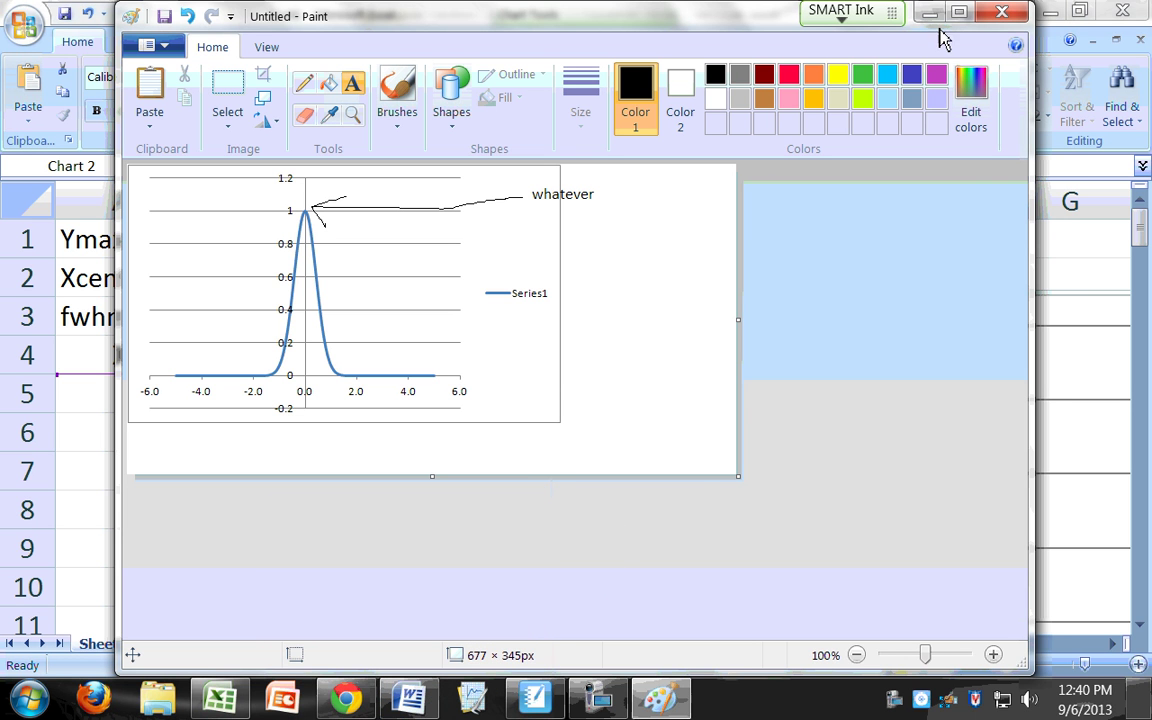
pyautogui.click(1003, 12)
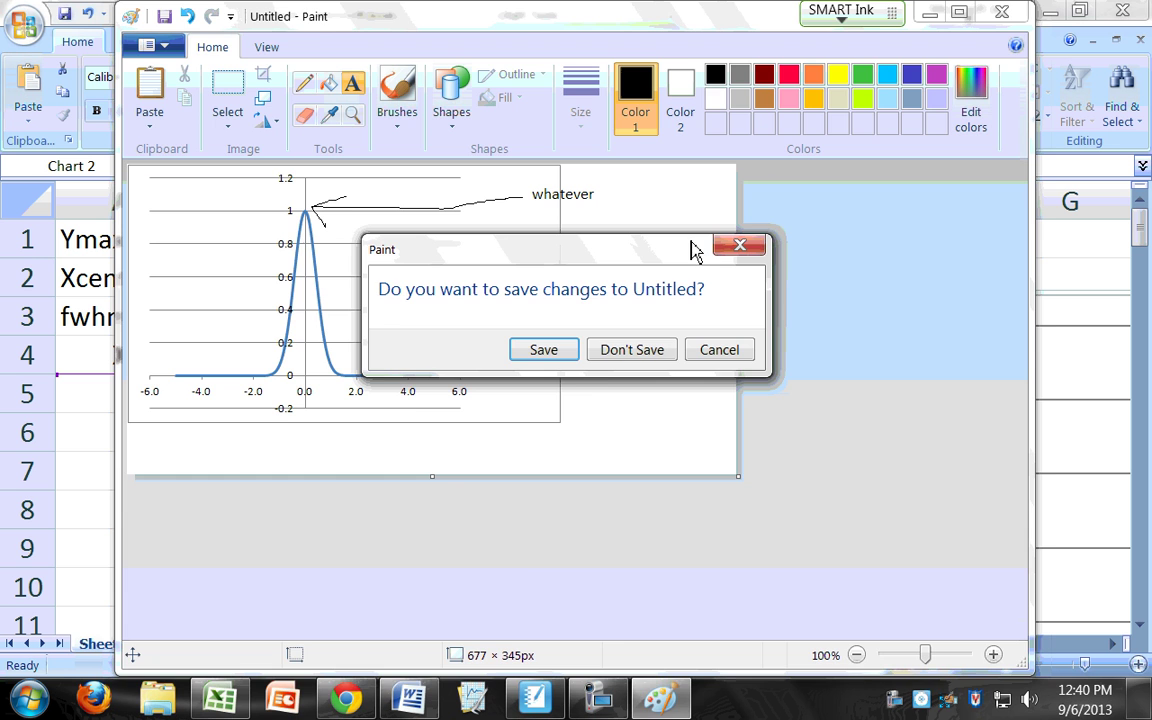
pyautogui.click(617, 349)
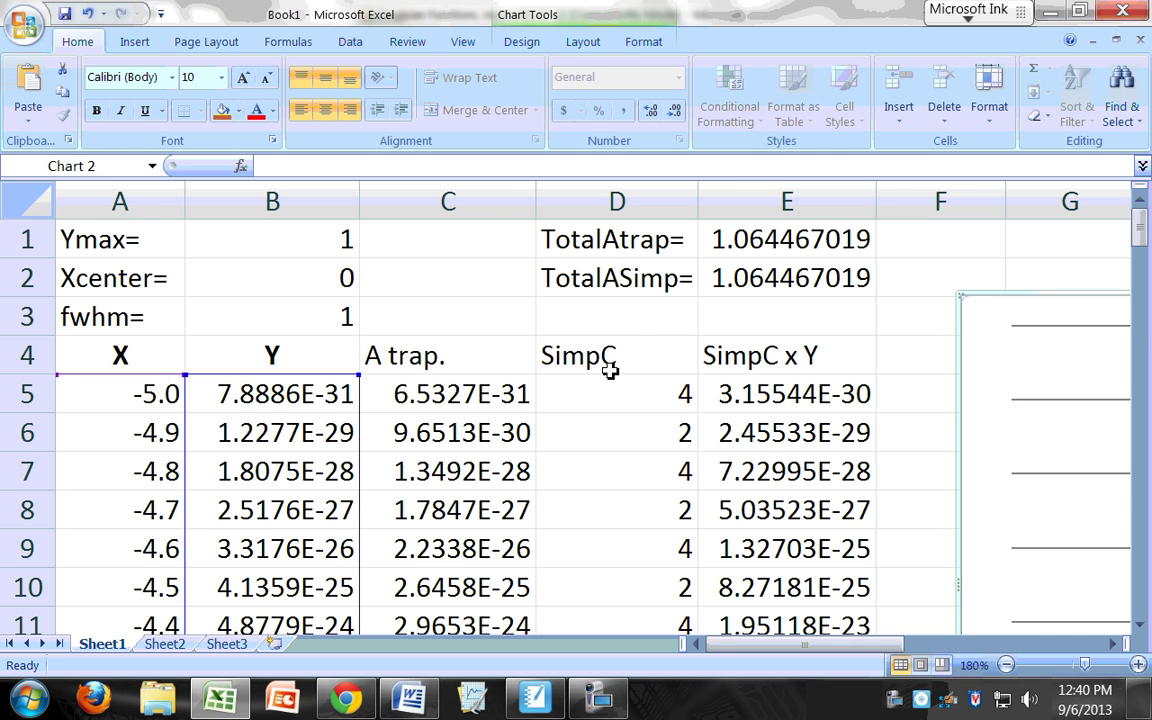
# Step: Review the X, Y, trapezoid and Simpson columns of the spreadsheet down to the last data row, 105
pyautogui.scroll(-8, 630, 316)
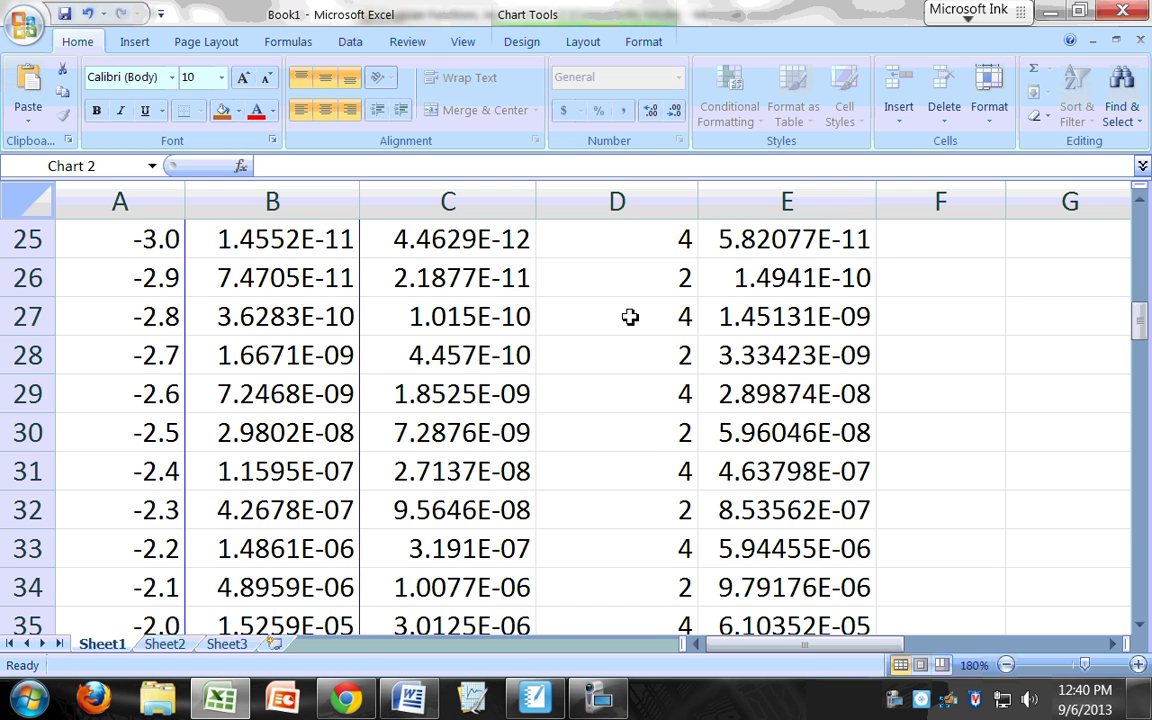
pyautogui.scroll(-20, 630, 316)
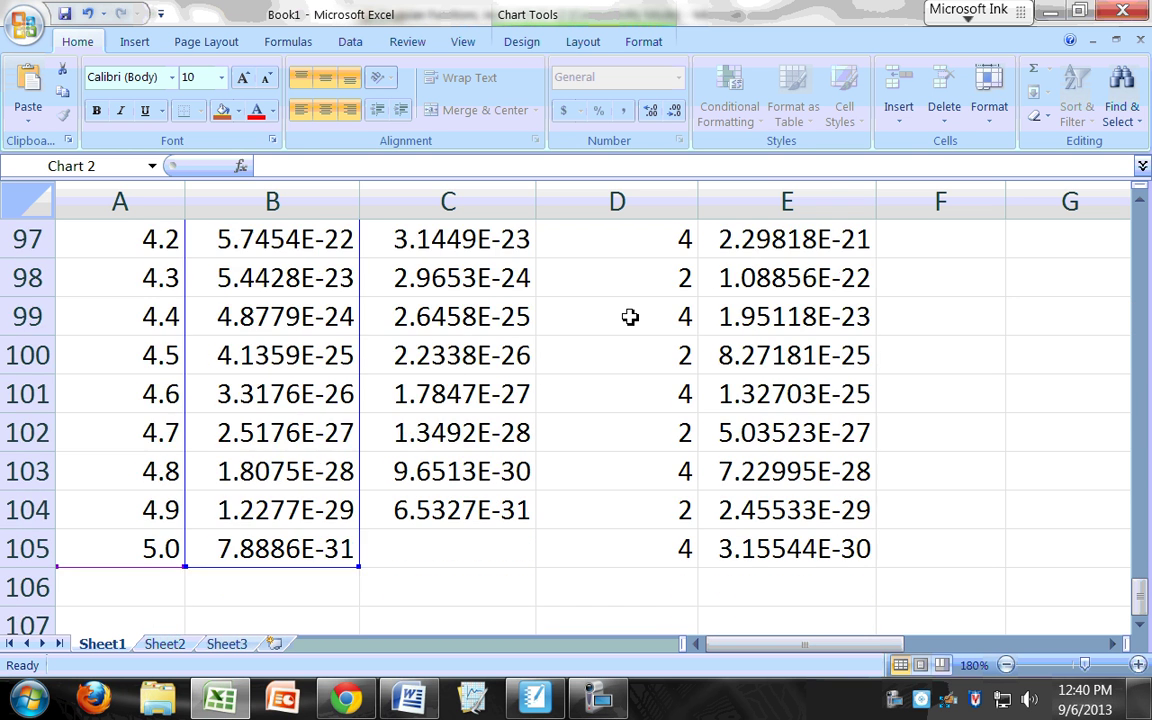
pyautogui.scroll(-4, 630, 316)
pyautogui.scroll(4, 630, 316)
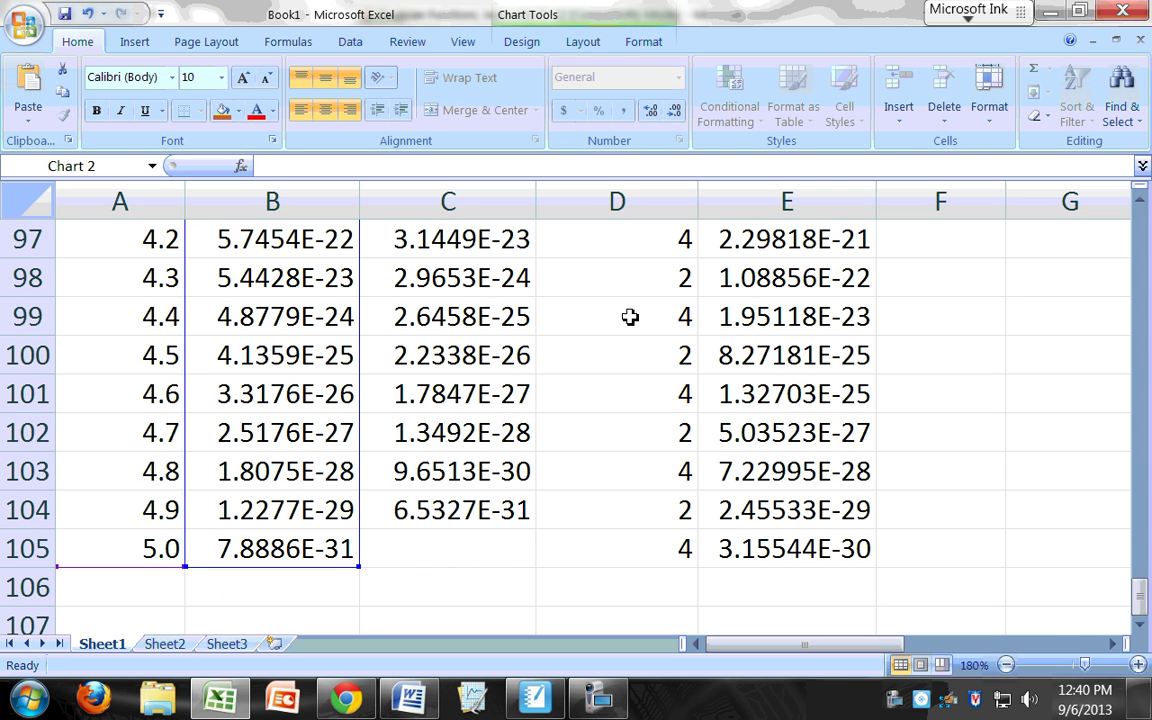